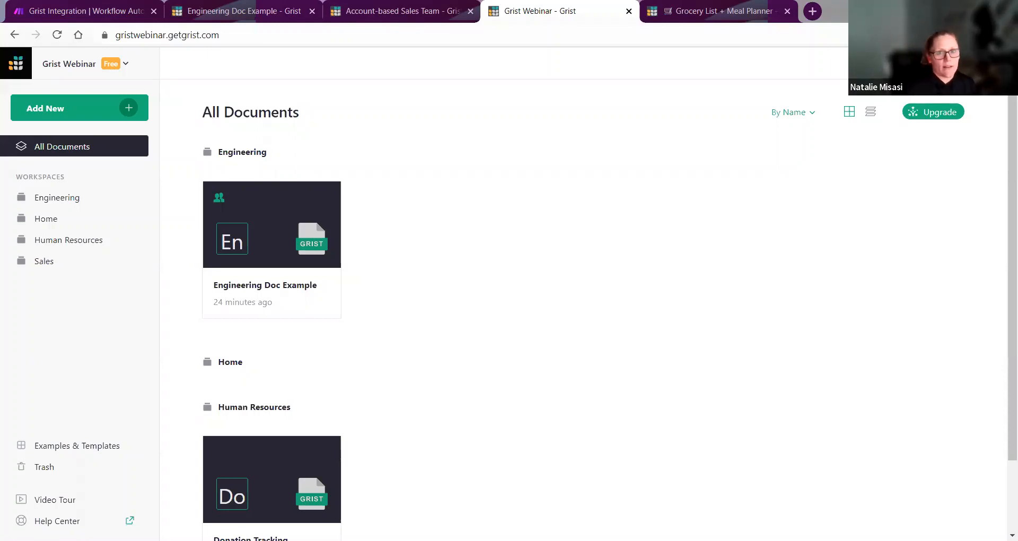
# Step: Open the Engineering Doc Example document and add a new record to Table1 with d in the Example column
pyautogui.click(231, 17)
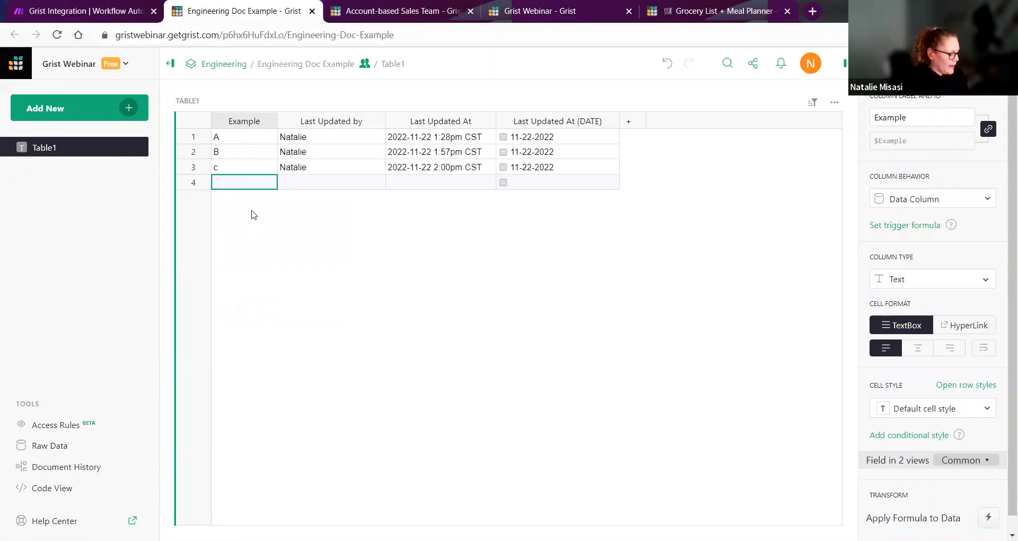
pyautogui.write('d')
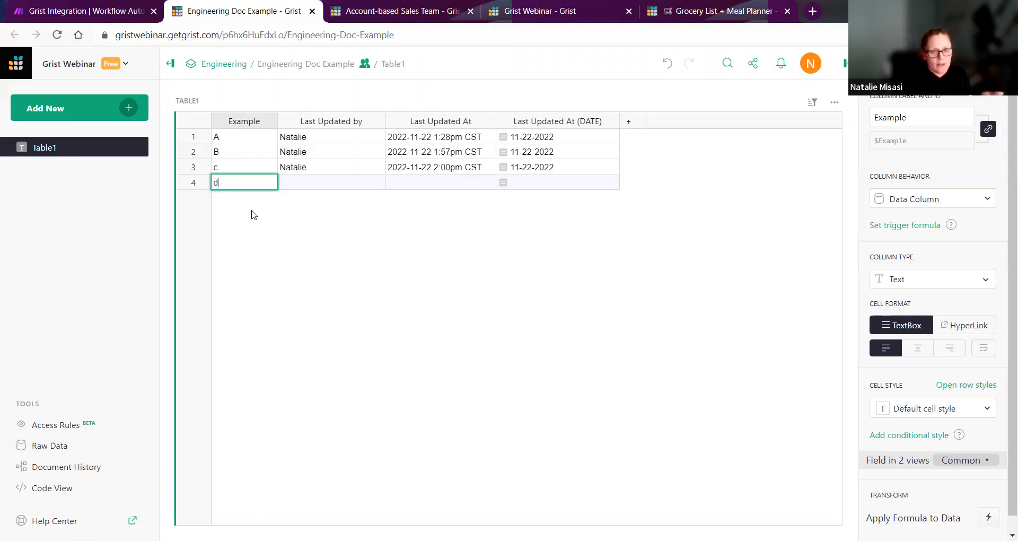
pyautogui.press('Return')
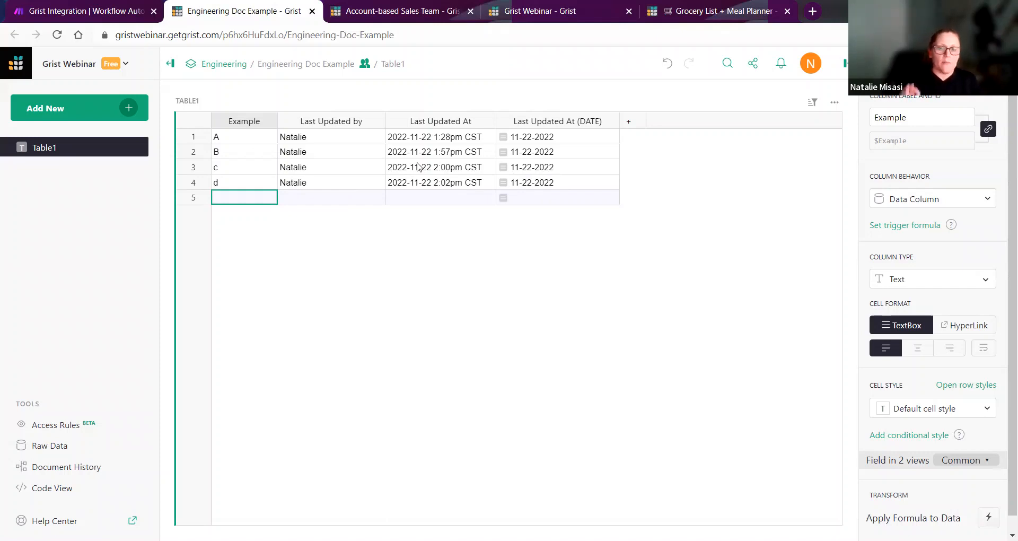
# Step: Examine the formulas behind the Last Updated by, Last Updated At and Last Updated At (DATE) columns, comparing the last two
pyautogui.click(346, 180)
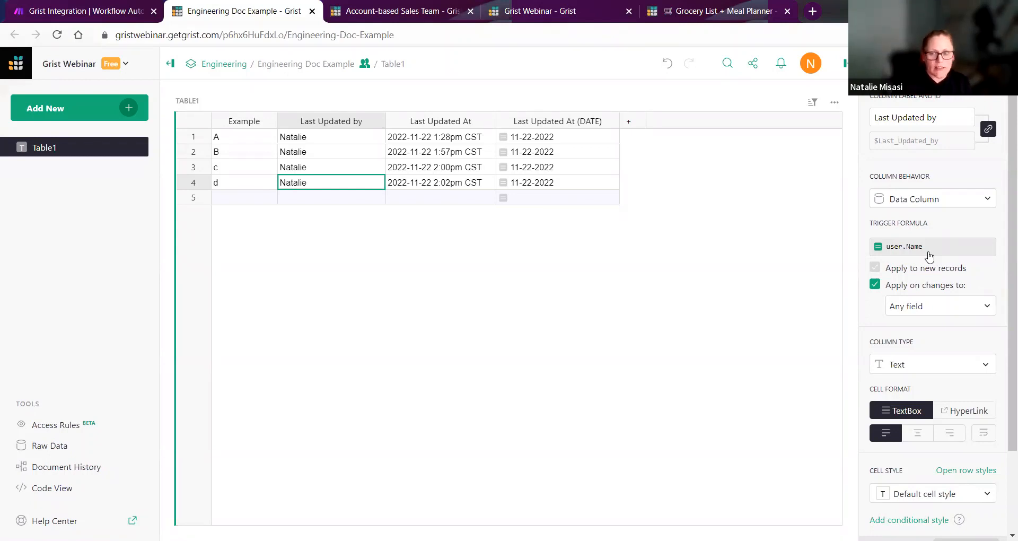
pyautogui.click(463, 188)
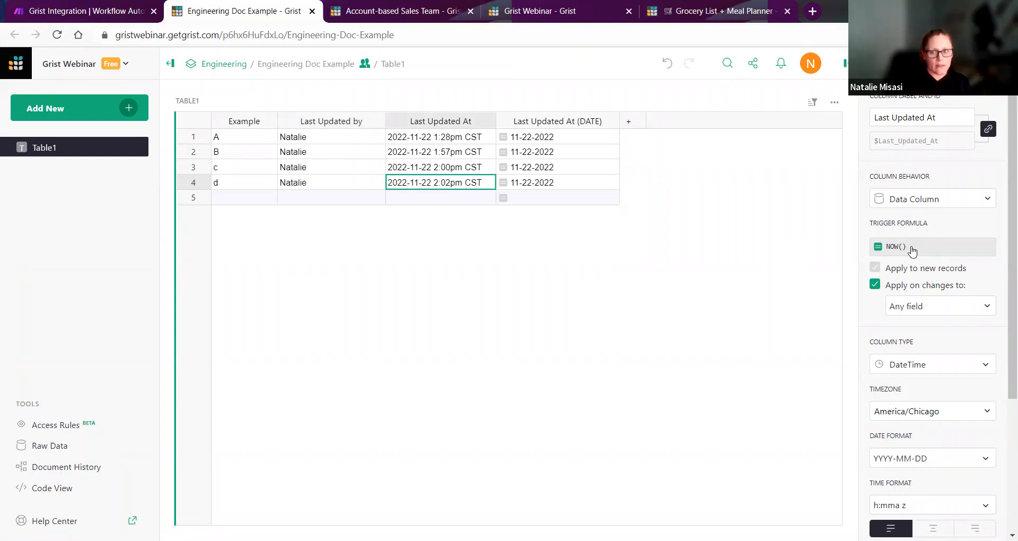
pyautogui.hotkey('ctrl', '+')
pyautogui.hotkey('ctrl', '+')
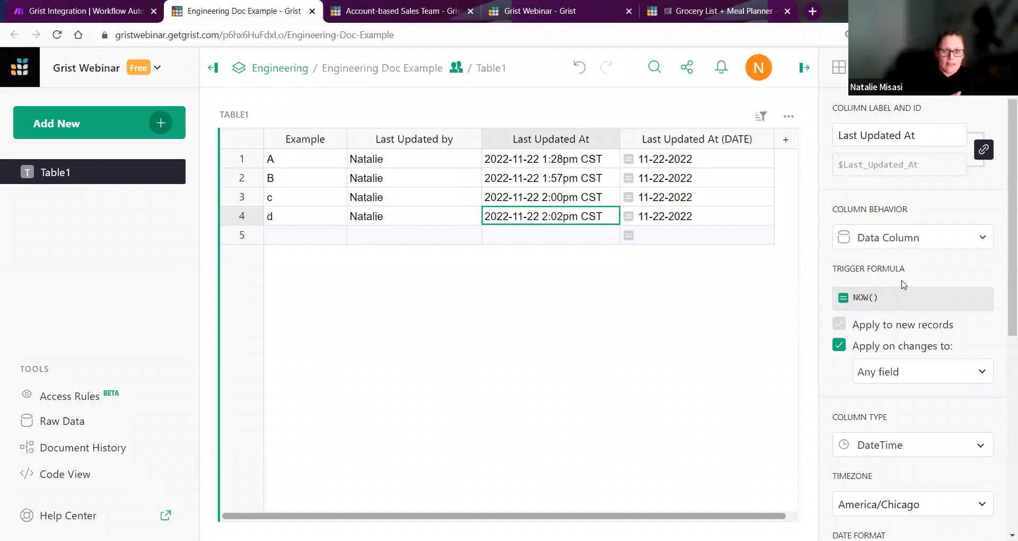
pyautogui.click(686, 227)
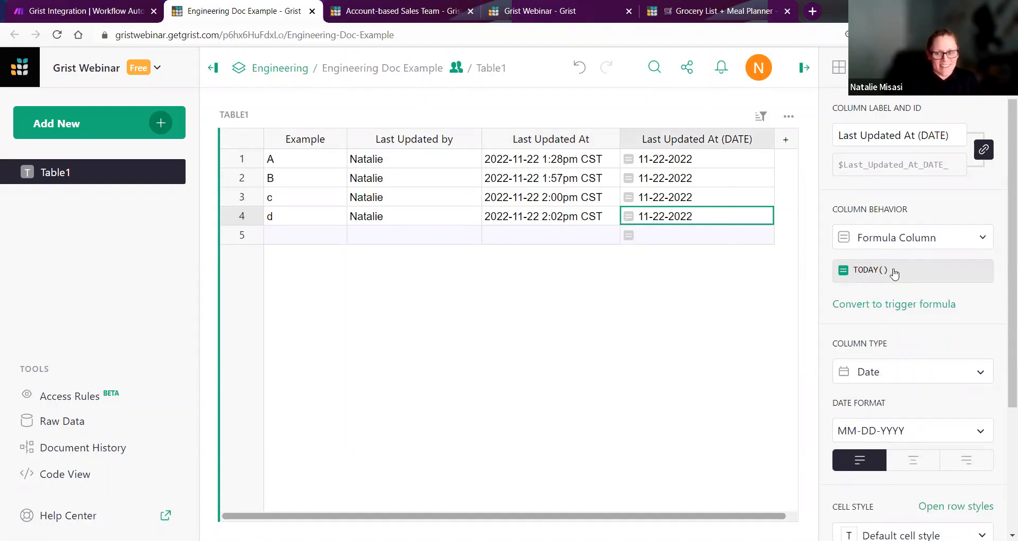
pyautogui.click(597, 216)
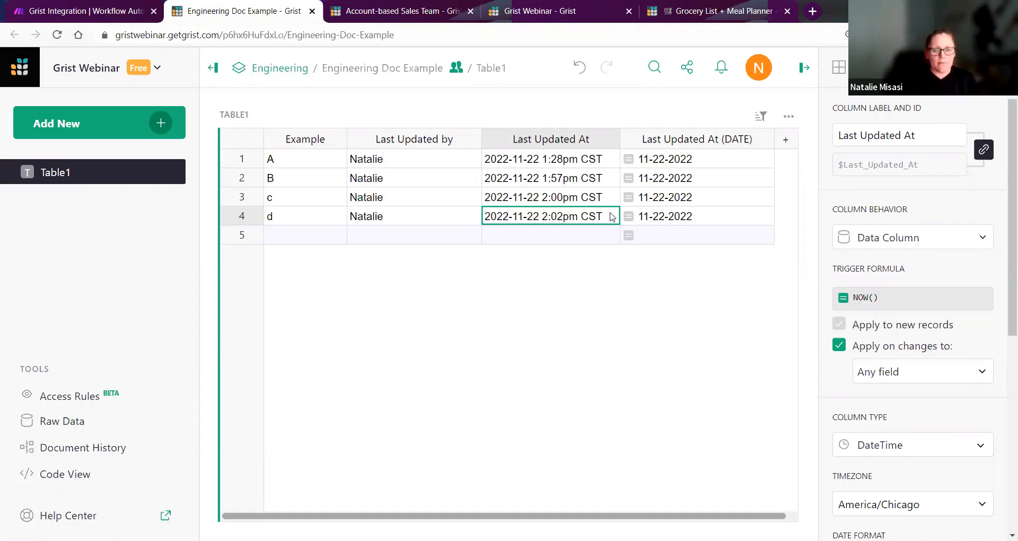
pyautogui.click(711, 219)
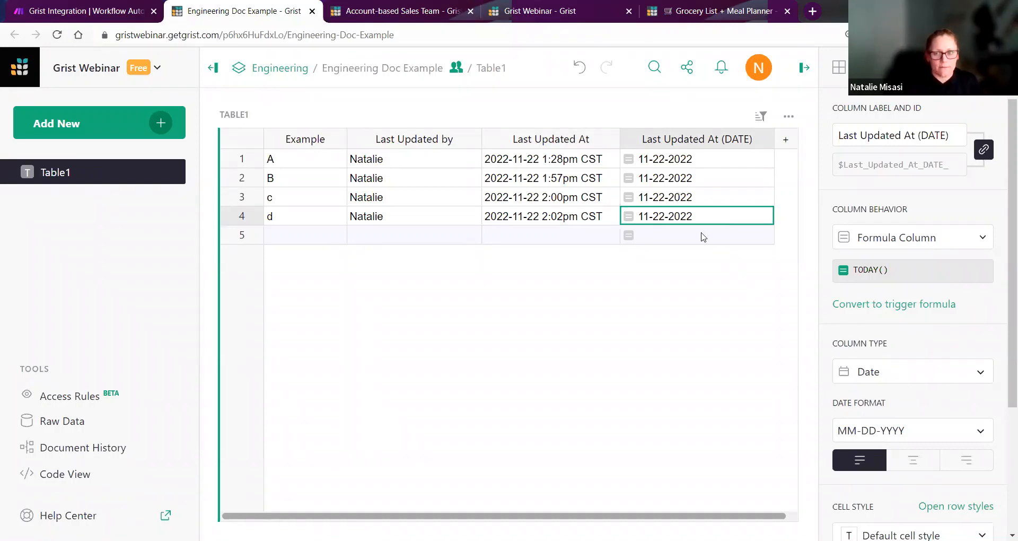
pyautogui.click(872, 306)
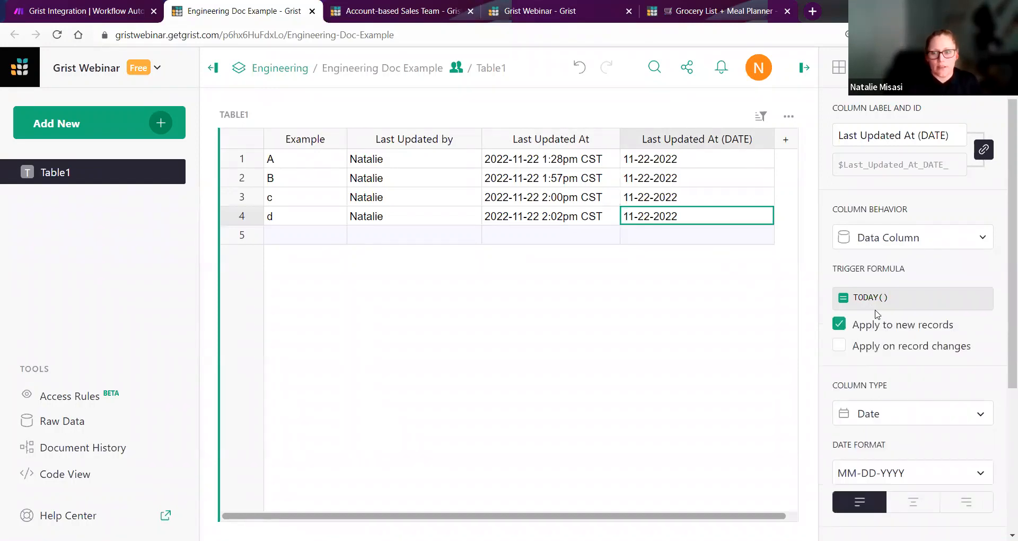
pyautogui.click(870, 350)
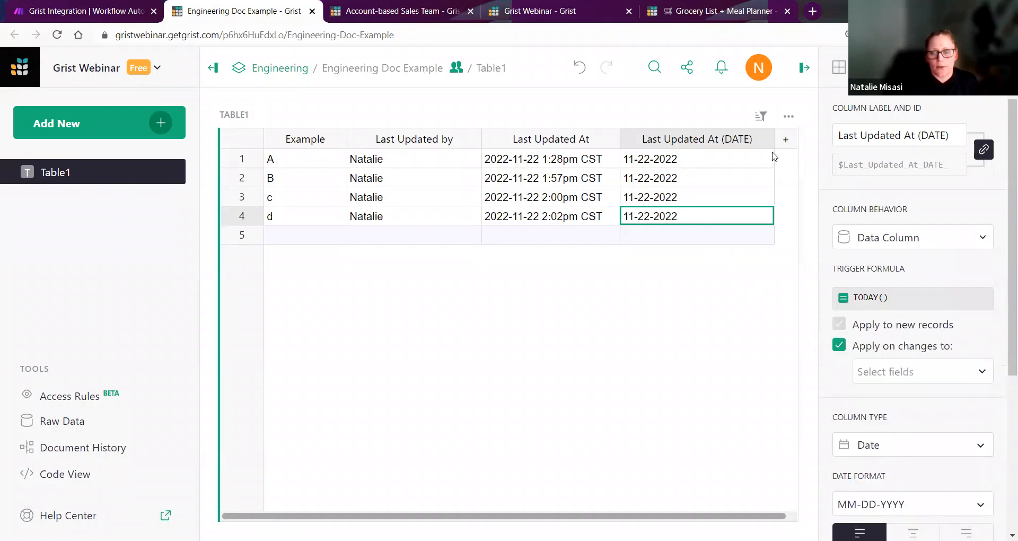
pyautogui.click(579, 67)
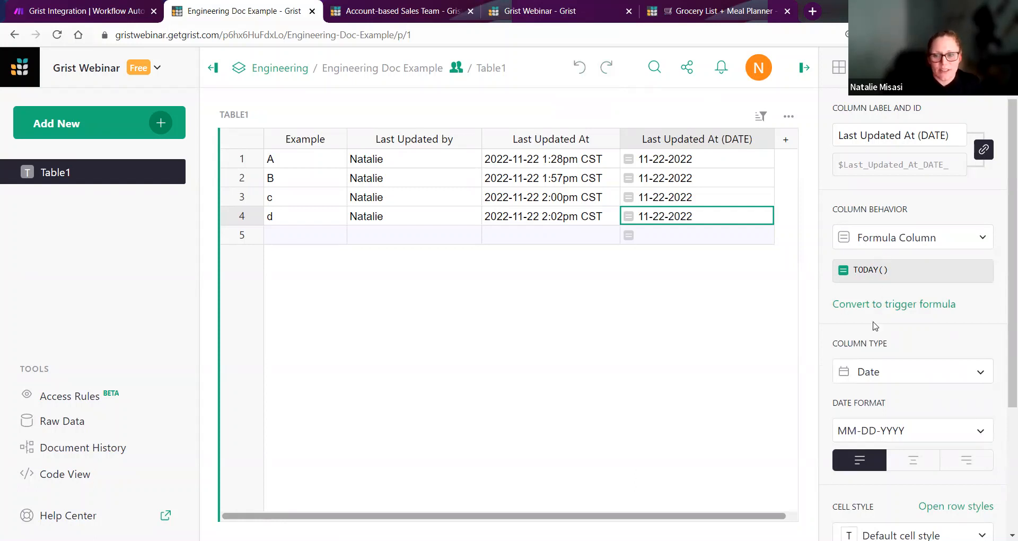
# Step: Convert the Last Updated At (DATE) column to a trigger formula that applies on changes to any field
pyautogui.click(920, 306)
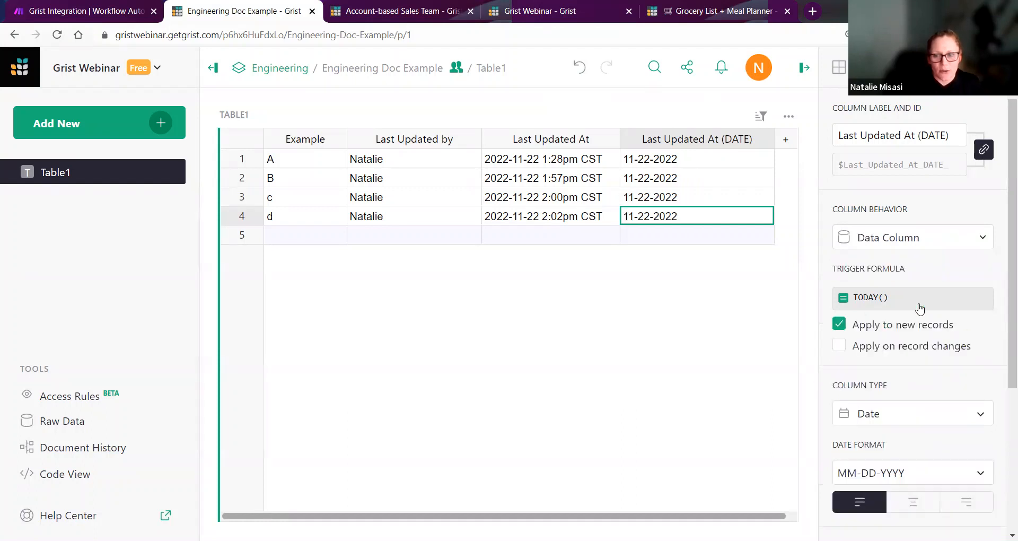
pyautogui.click(838, 347)
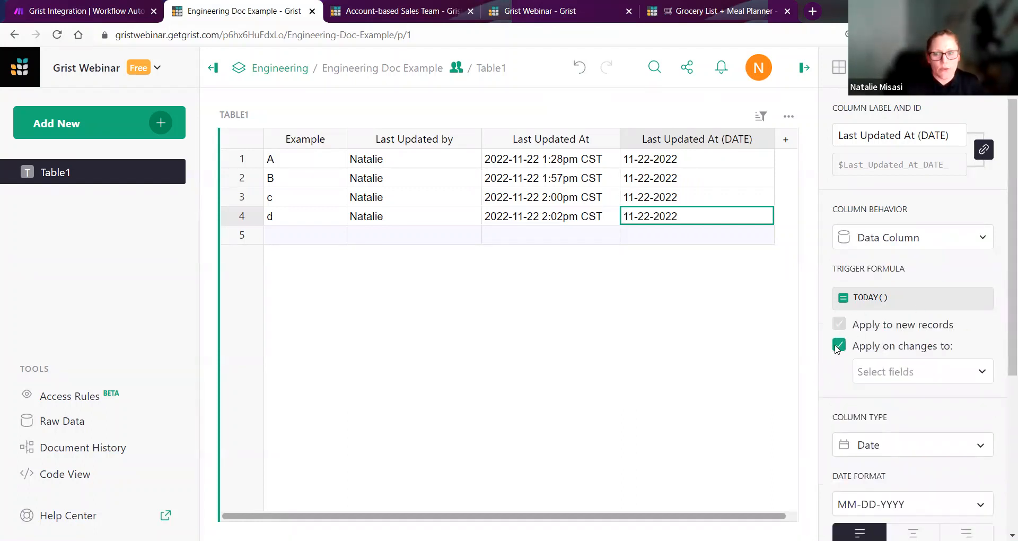
pyautogui.click(917, 374)
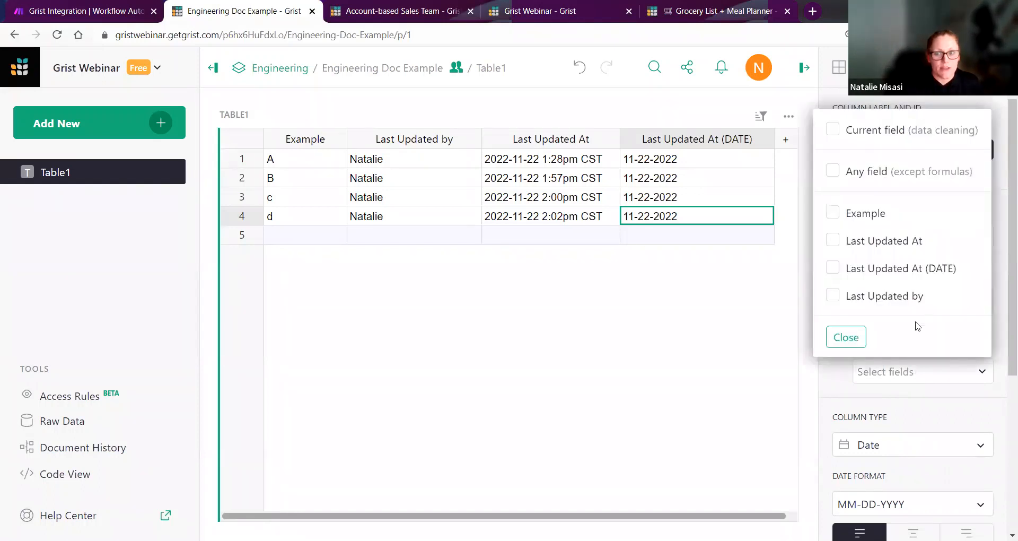
pyautogui.click(837, 175)
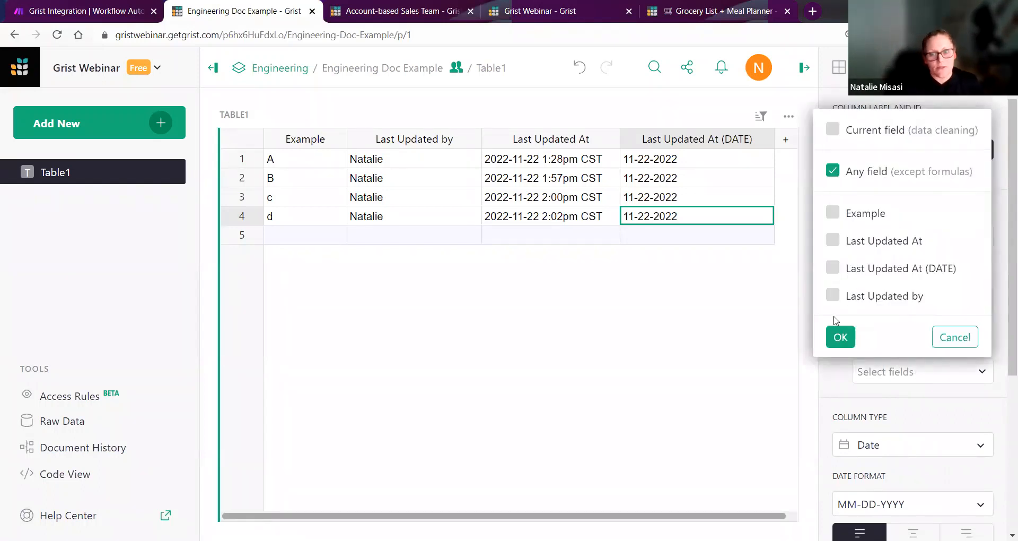
pyautogui.click(840, 337)
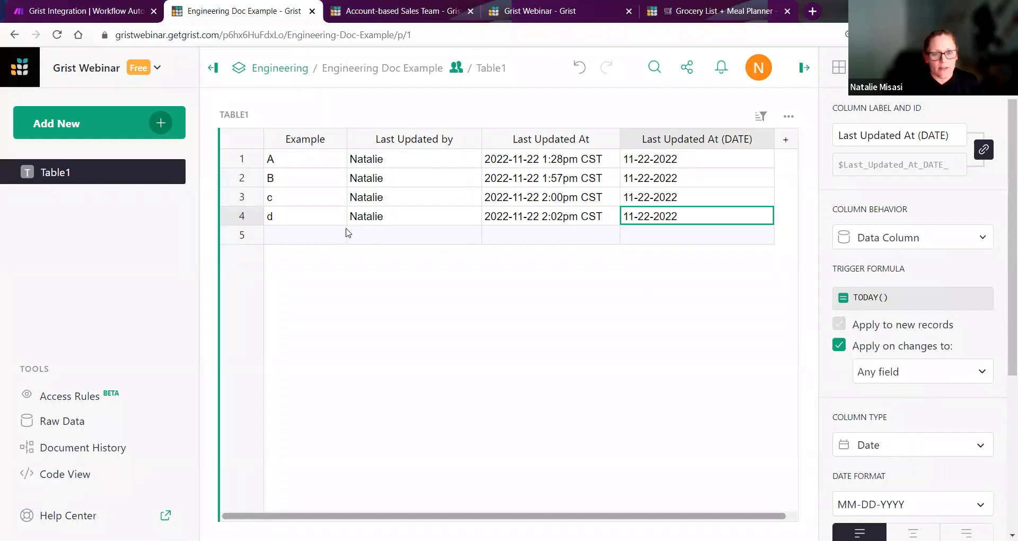
# Step: Change the Example value in row 3 of Table1 to 3
pyautogui.click(304, 204)
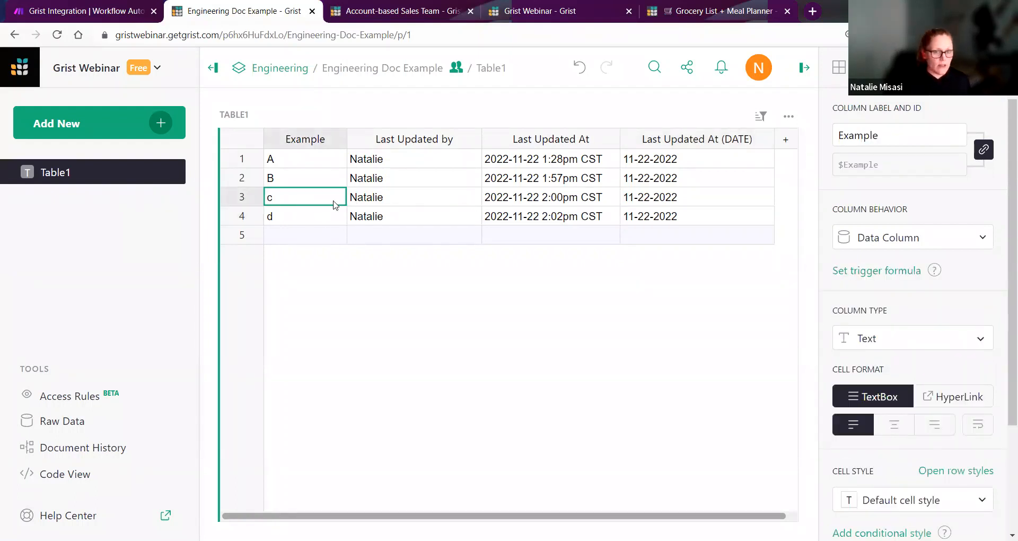
pyautogui.write('3')
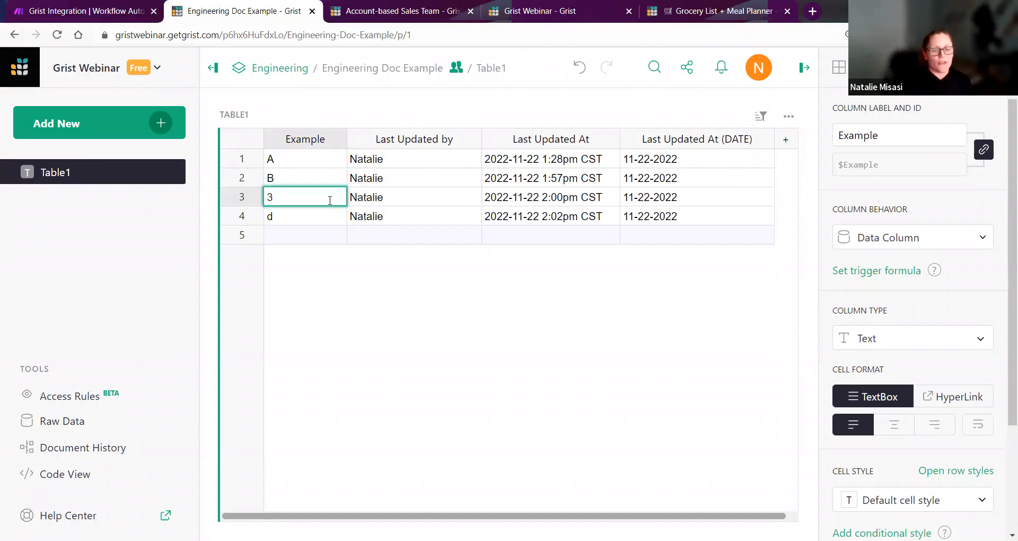
pyautogui.press('Return')
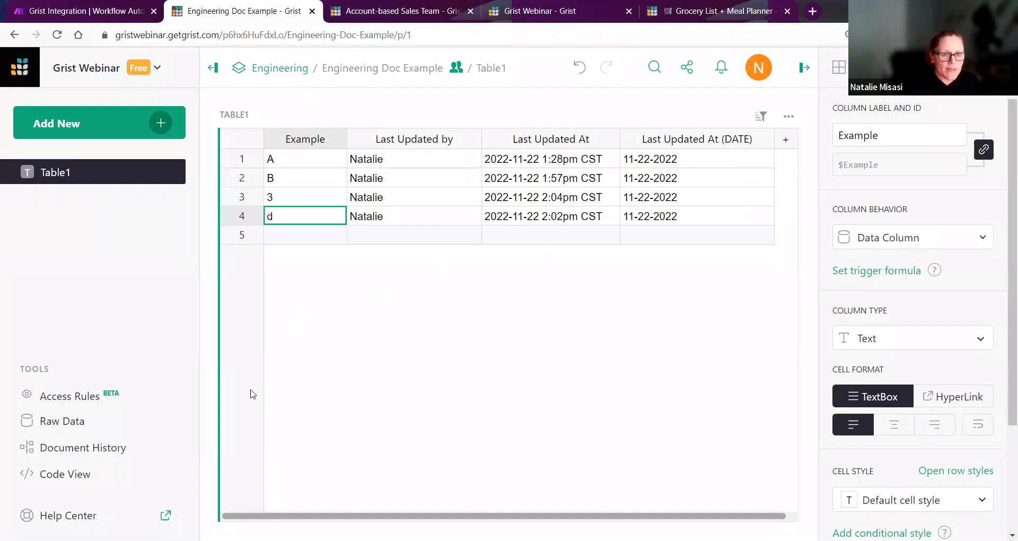
# Step: Review the document history's activity for all tables alongside row 3's update stamps, and return to the Last Updated At column settings
pyautogui.click(121, 443)
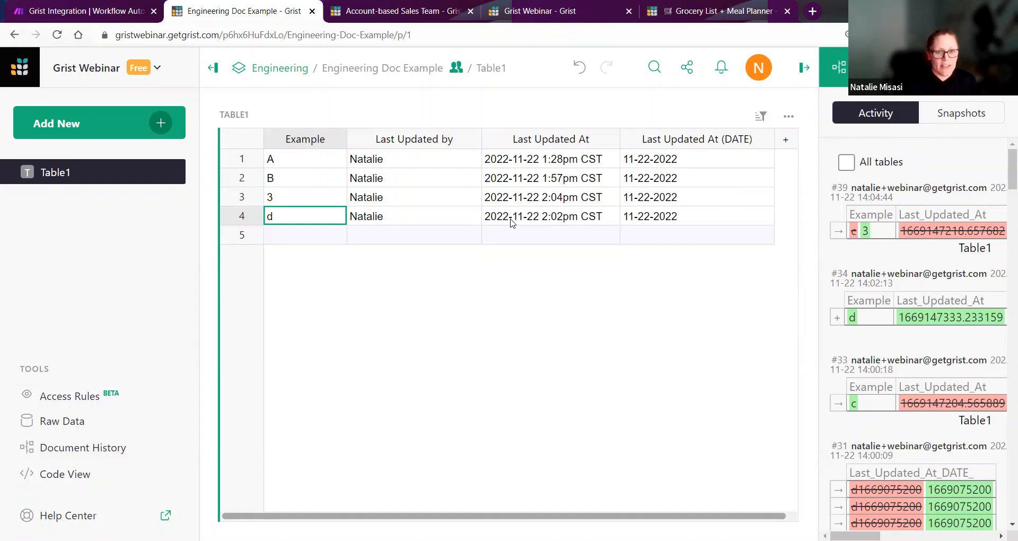
pyautogui.click(846, 163)
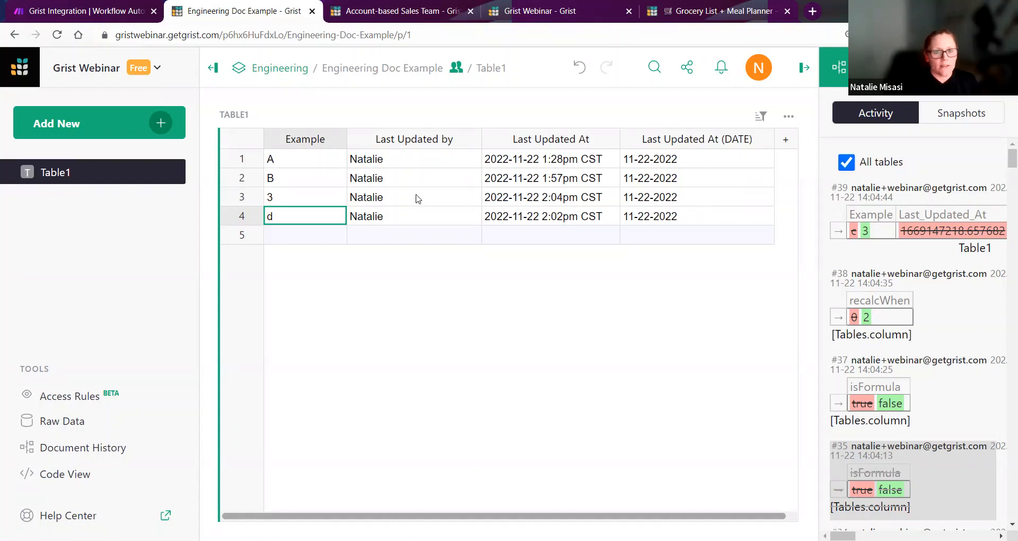
pyautogui.moveTo(416, 197); pyautogui.dragTo(671, 200)
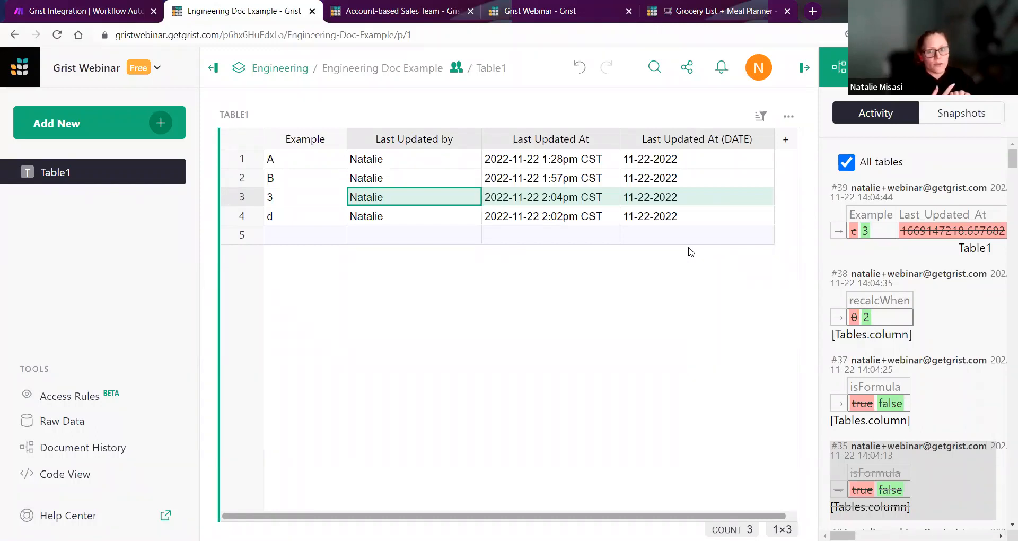
pyautogui.click(614, 219)
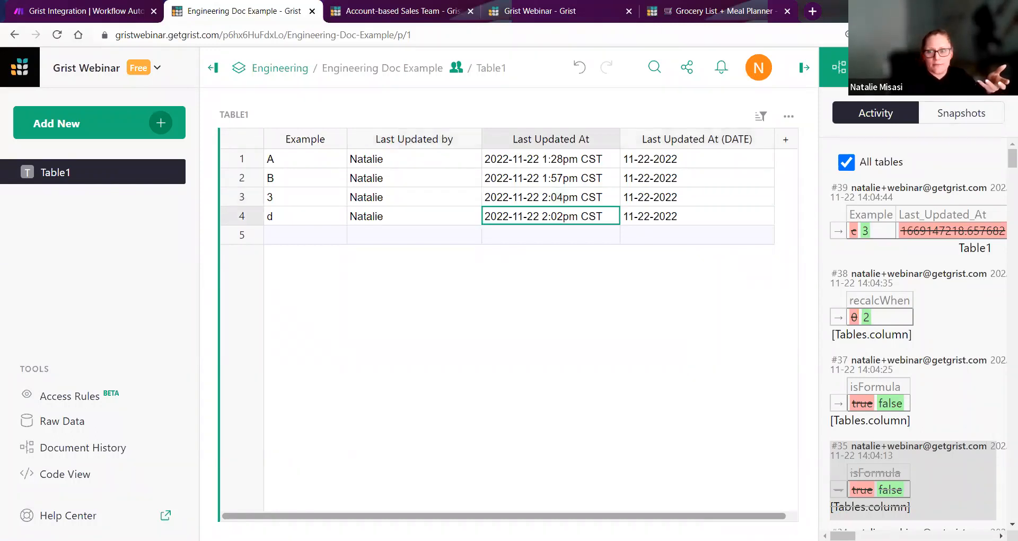
pyautogui.click(998, 67)
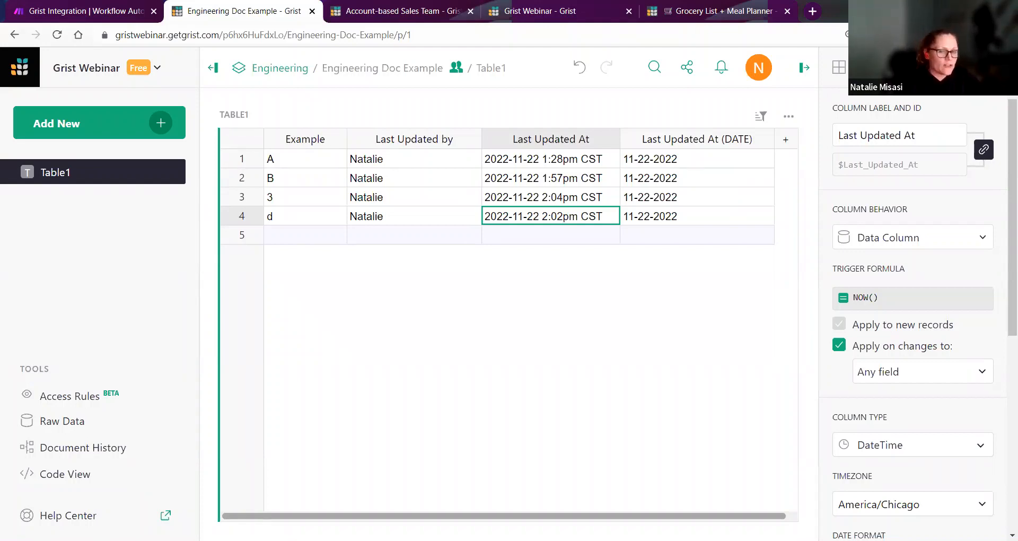
# Step: View the Performance by SDR page of the Account-based Sales Team document
pyautogui.click(388, 12)
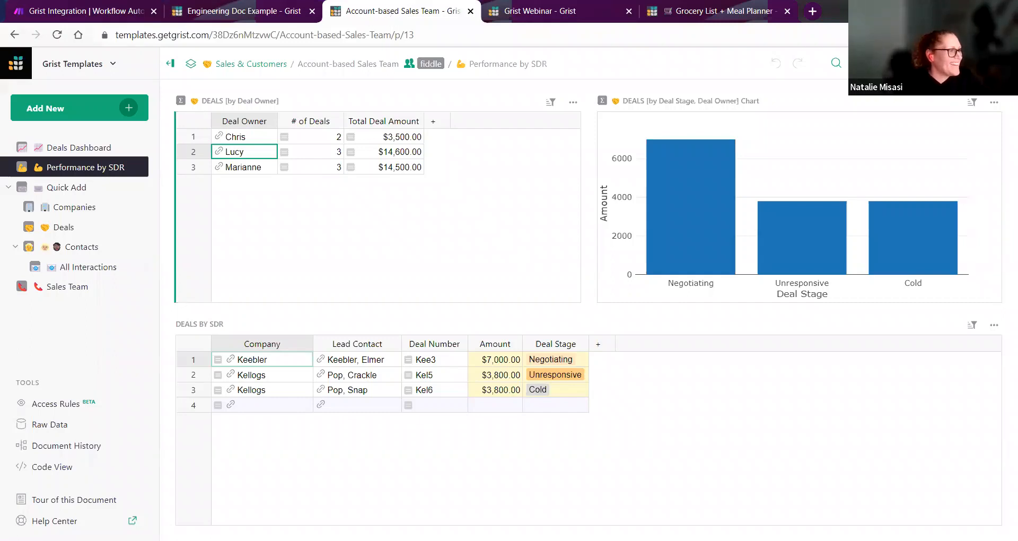
# Step: On the Grist Webinar team site, review the team members and the access roles available to them, leaving without changes
pyautogui.click(547, 12)
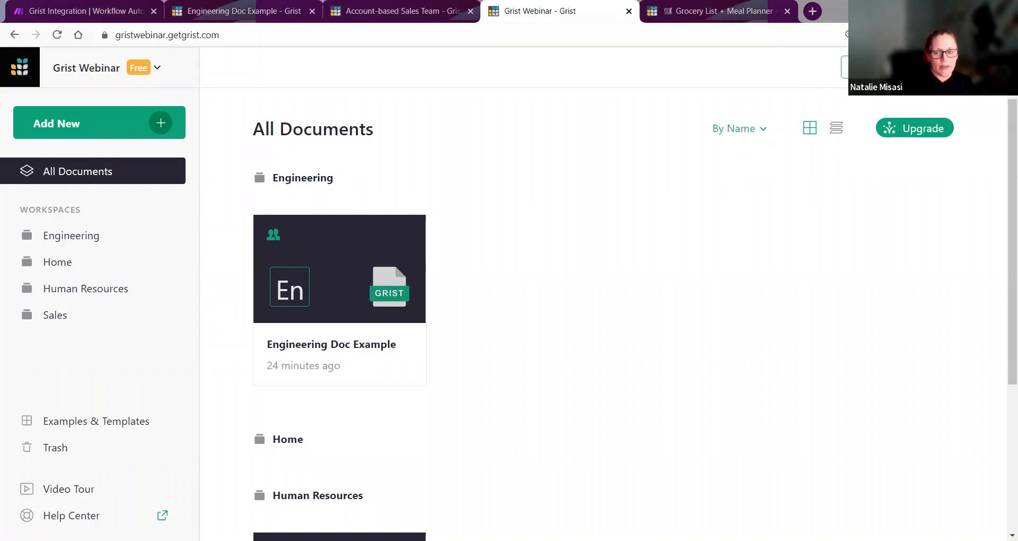
pyautogui.click(883, 67)
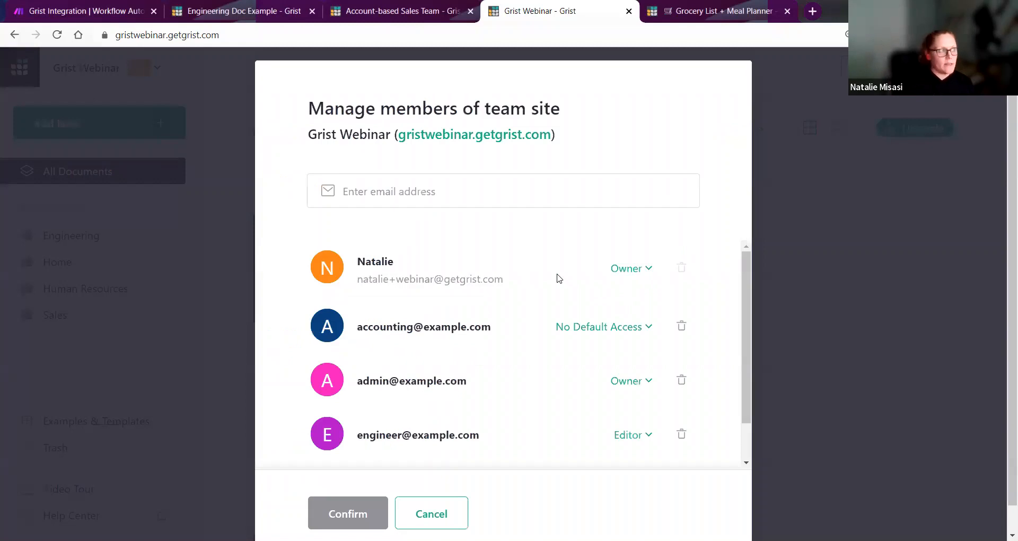
pyautogui.scroll(-1, 551, 281)
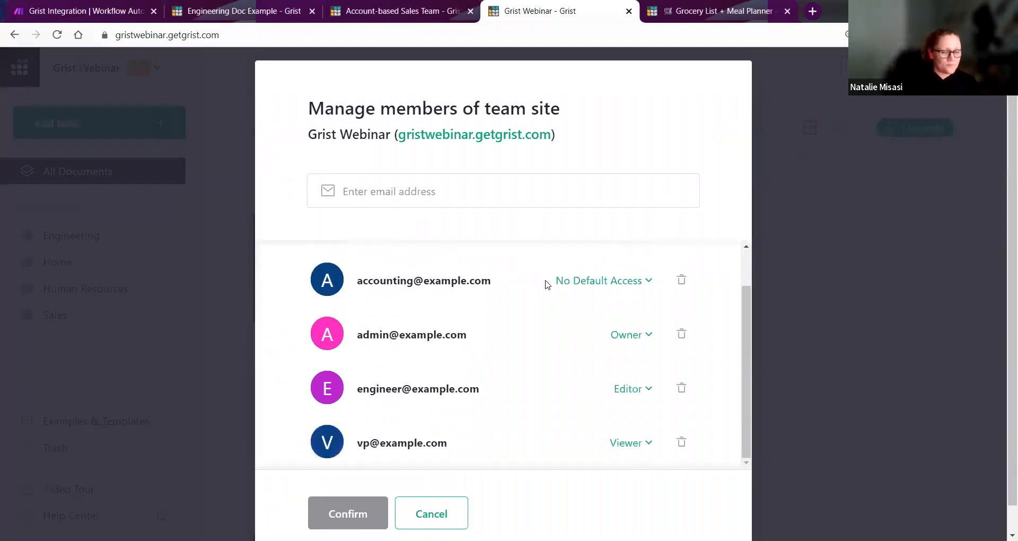
pyautogui.click(458, 197)
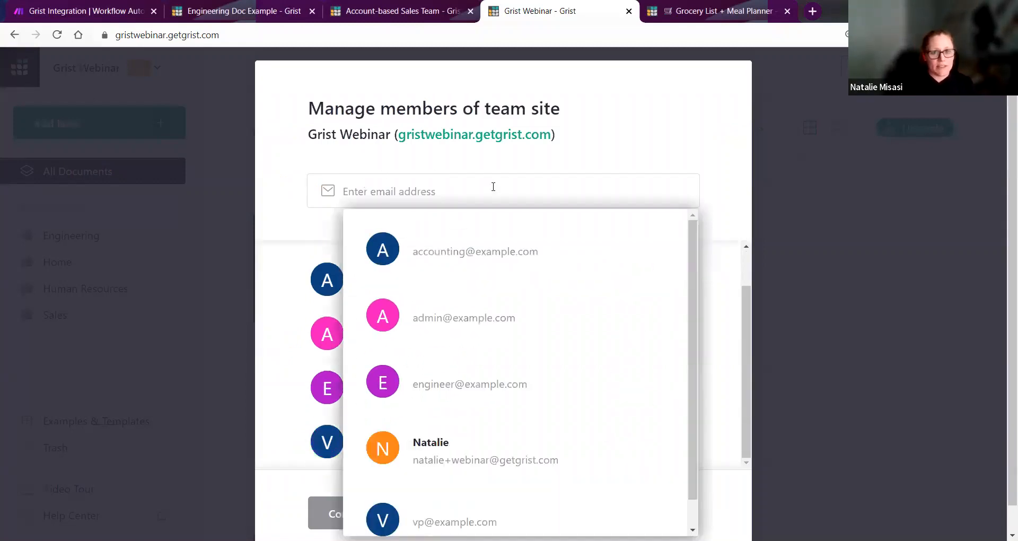
pyautogui.click(522, 170)
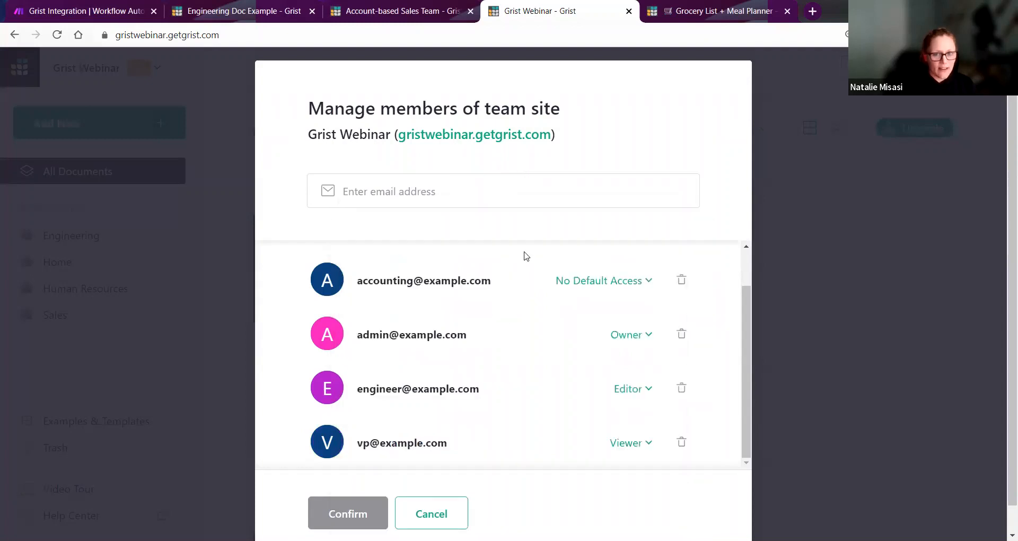
pyautogui.scroll(-1, 523, 260)
pyautogui.click(641, 310)
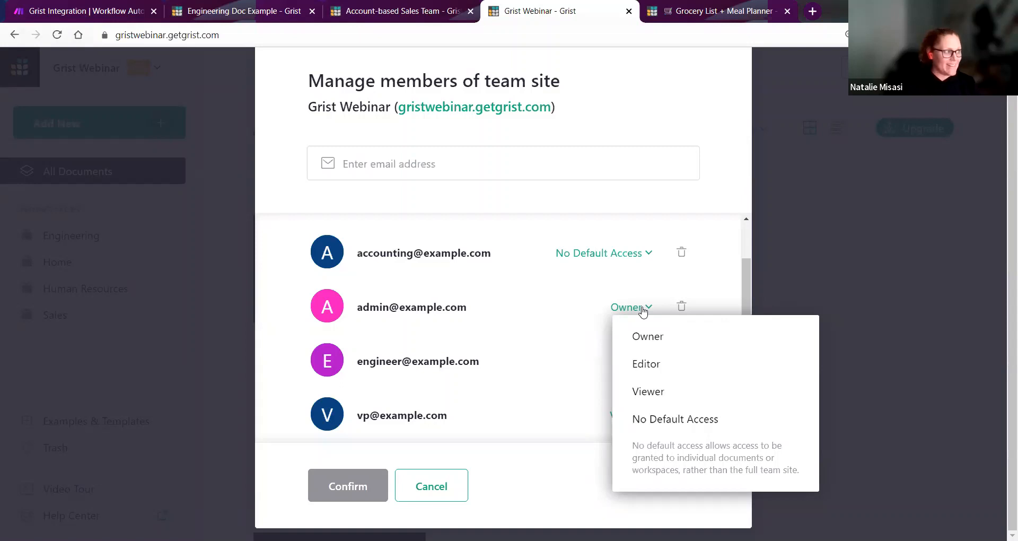
pyautogui.click(524, 240)
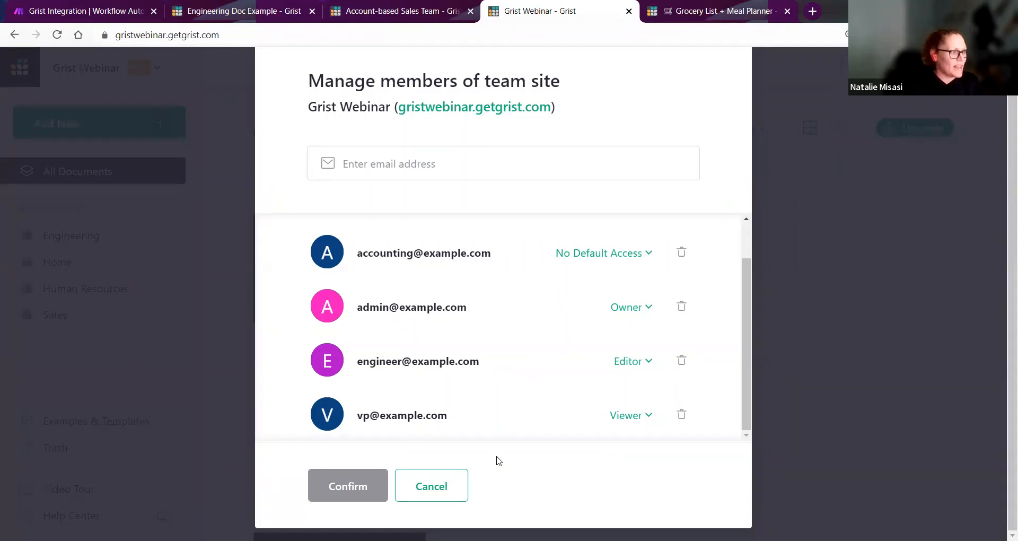
pyautogui.click(457, 486)
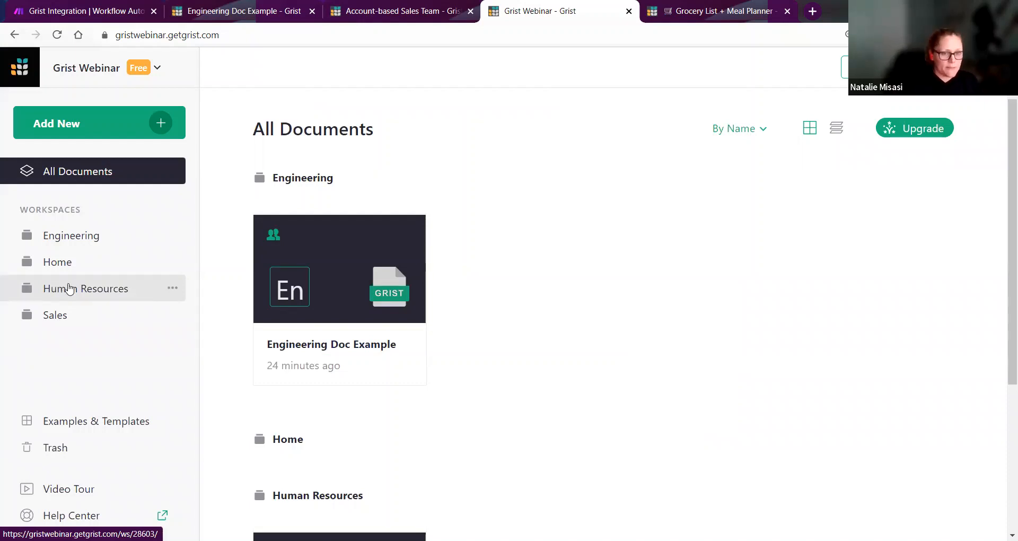
pyautogui.click(172, 289)
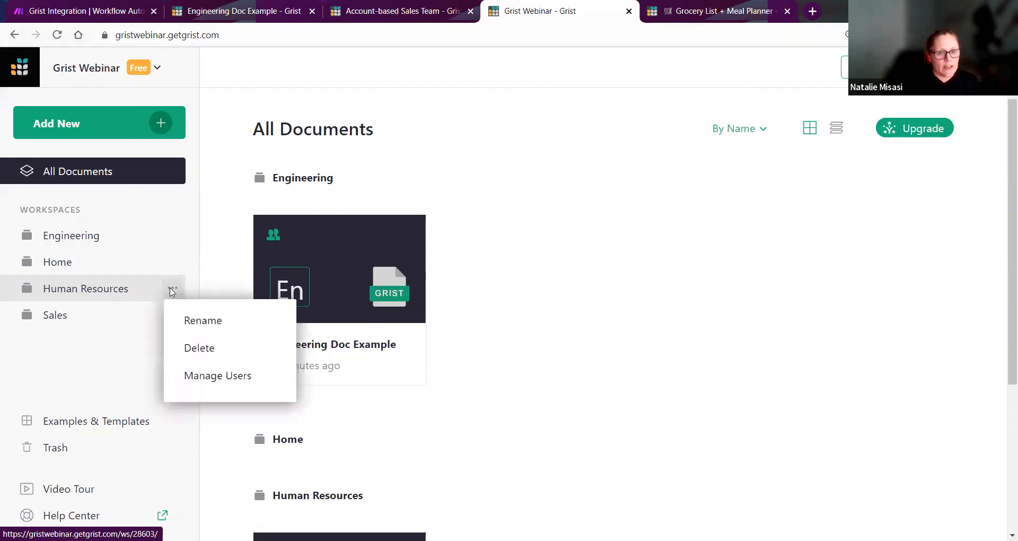
pyautogui.click(207, 373)
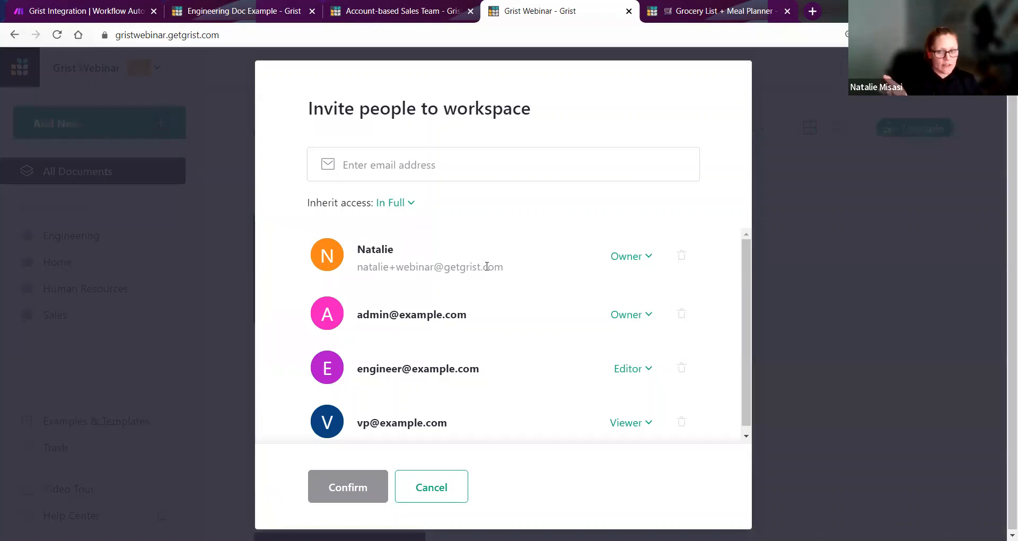
pyautogui.click(412, 204)
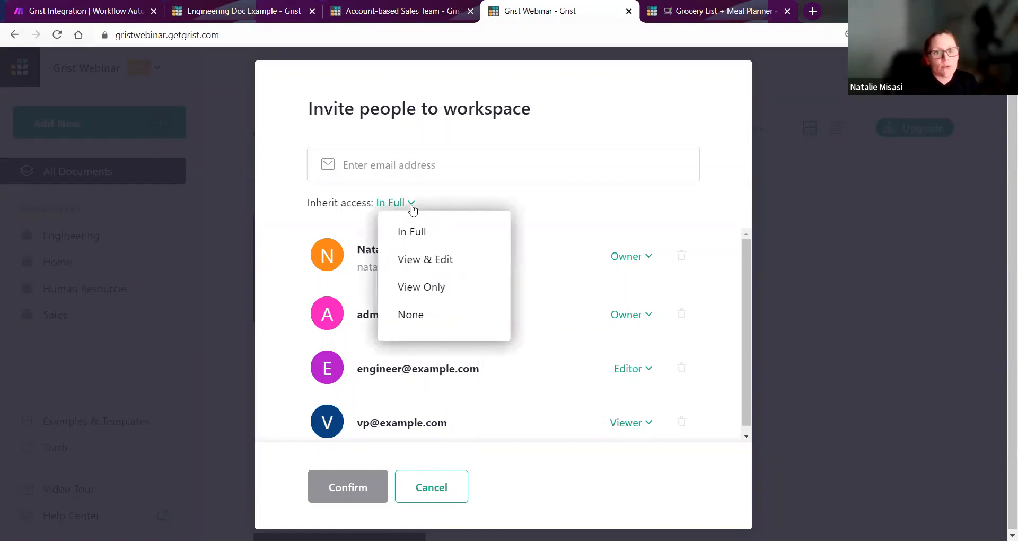
pyautogui.click(422, 312)
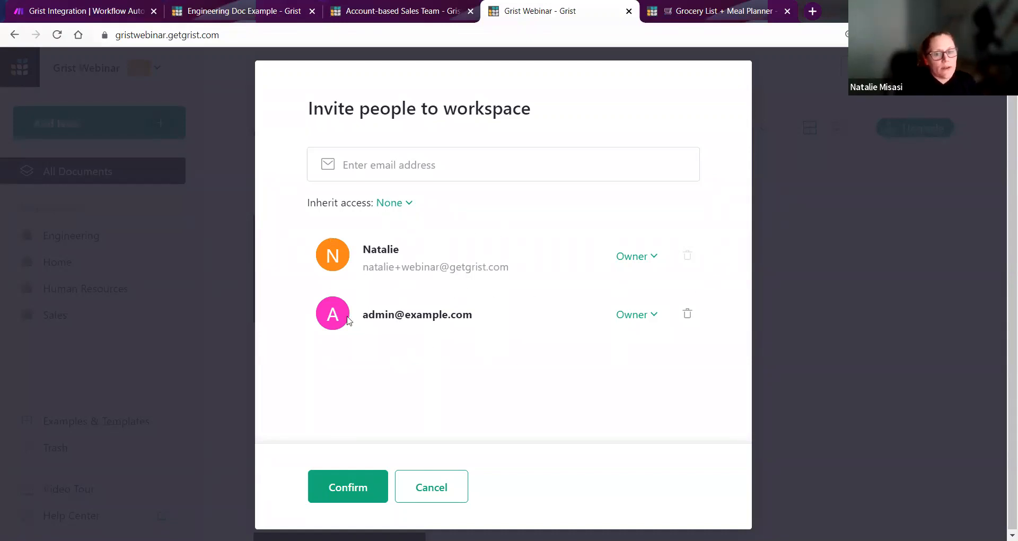
pyautogui.click(371, 493)
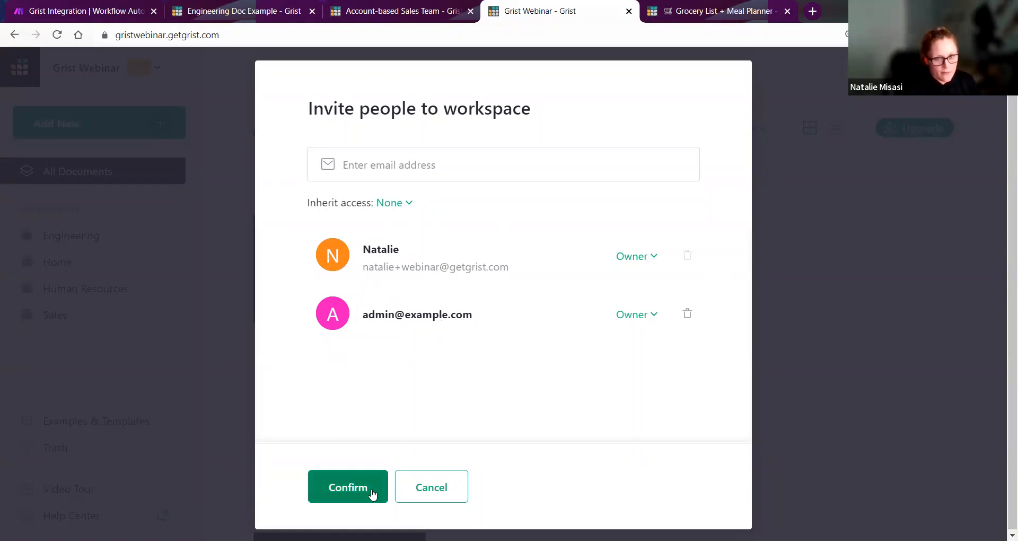
pyautogui.click(408, 168)
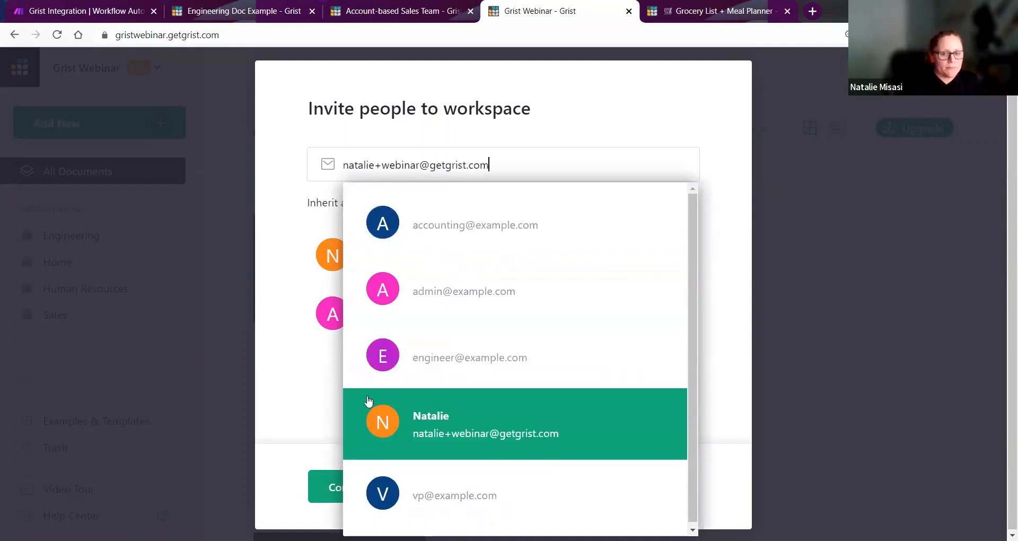
pyautogui.click(320, 399)
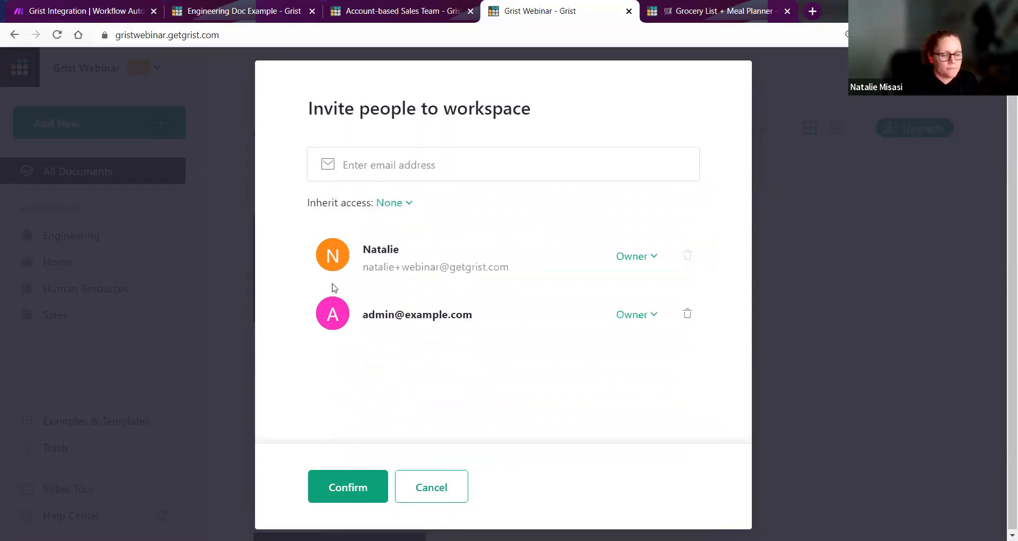
pyautogui.click(435, 481)
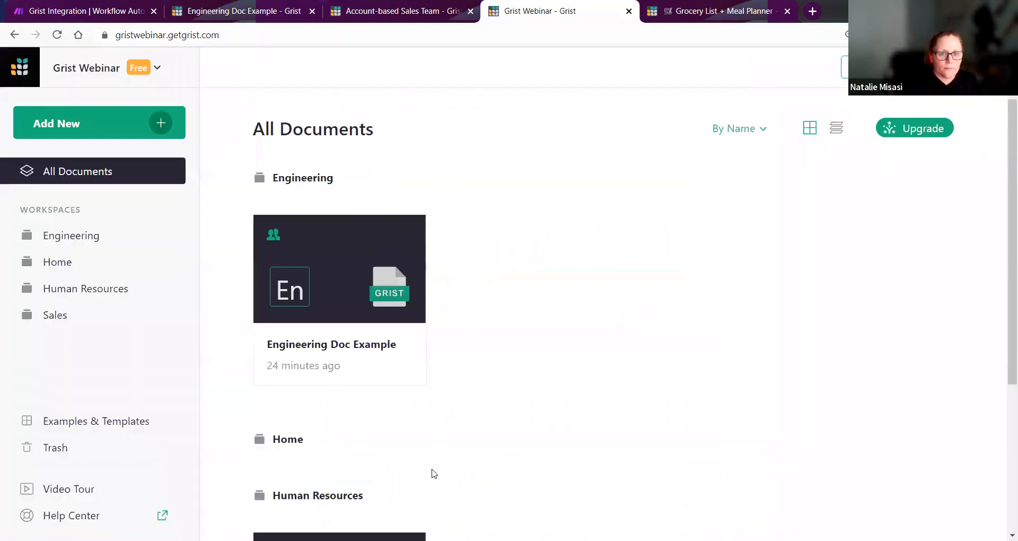
# Step: Set the Human Resources workspace's inherited access to None and save the change
pyautogui.click(172, 287)
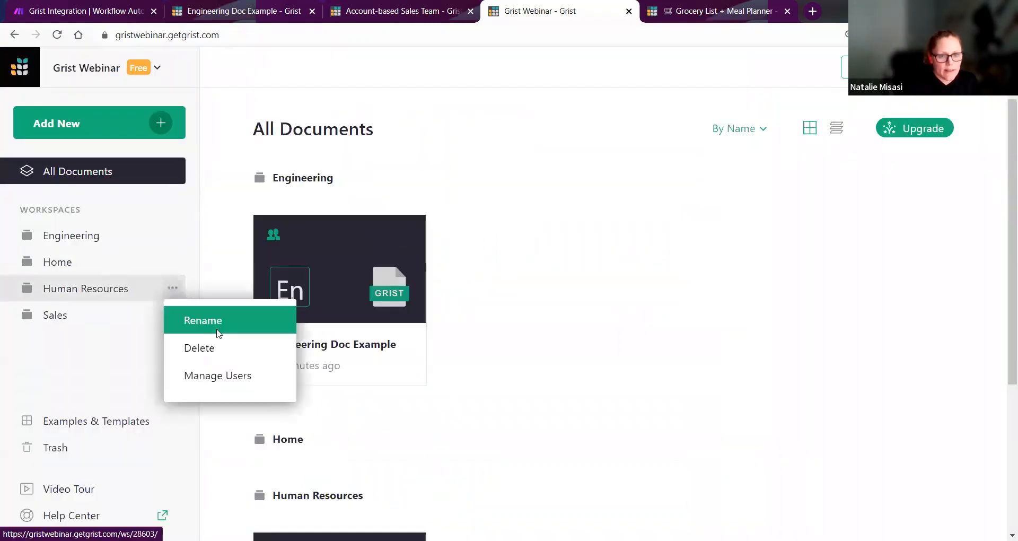
pyautogui.click(225, 376)
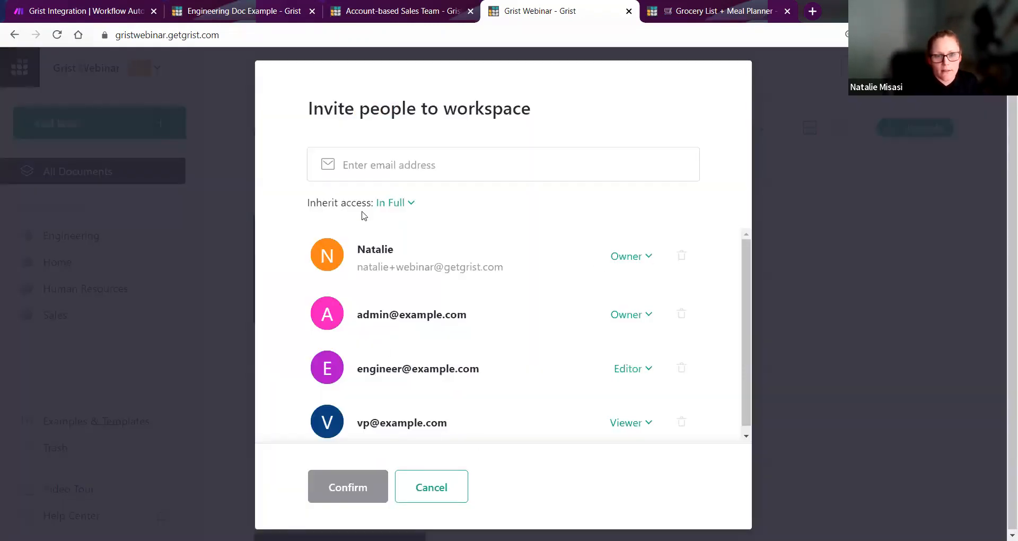
pyautogui.click(399, 202)
pyautogui.click(421, 322)
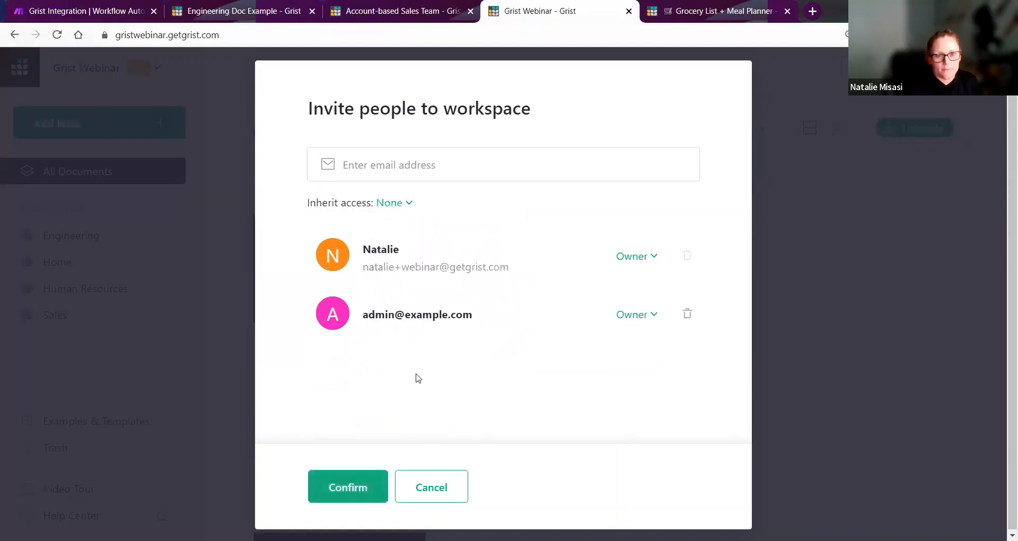
pyautogui.click(368, 487)
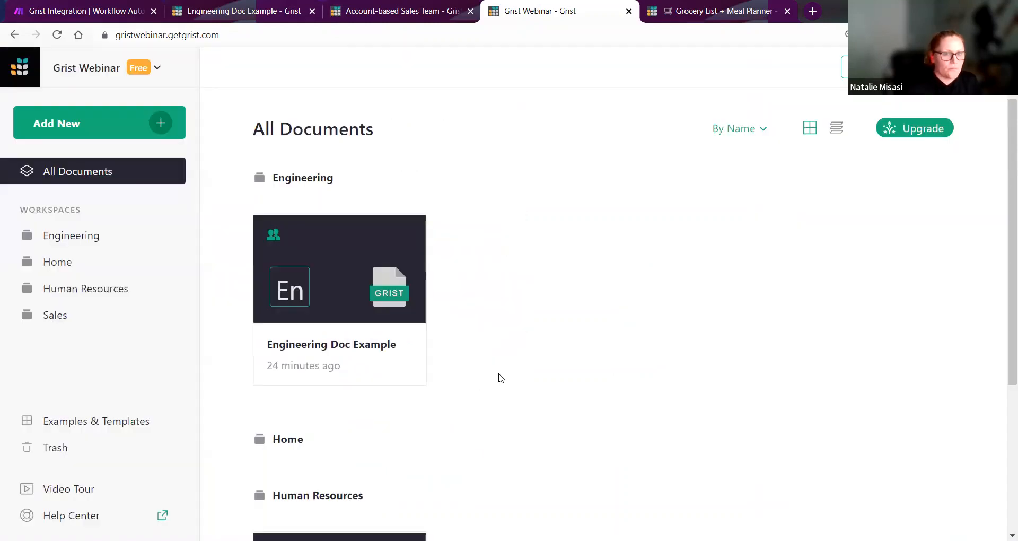
# Step: Open the Donation Tracking document in the Human Resources workspace and bring up its user management
pyautogui.scroll(-1, 499, 369)
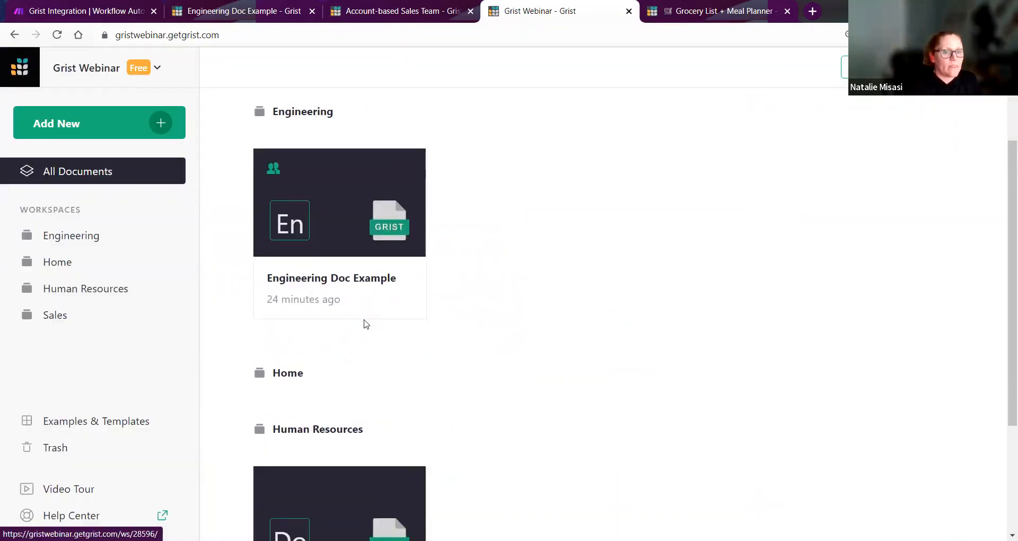
pyautogui.click(128, 284)
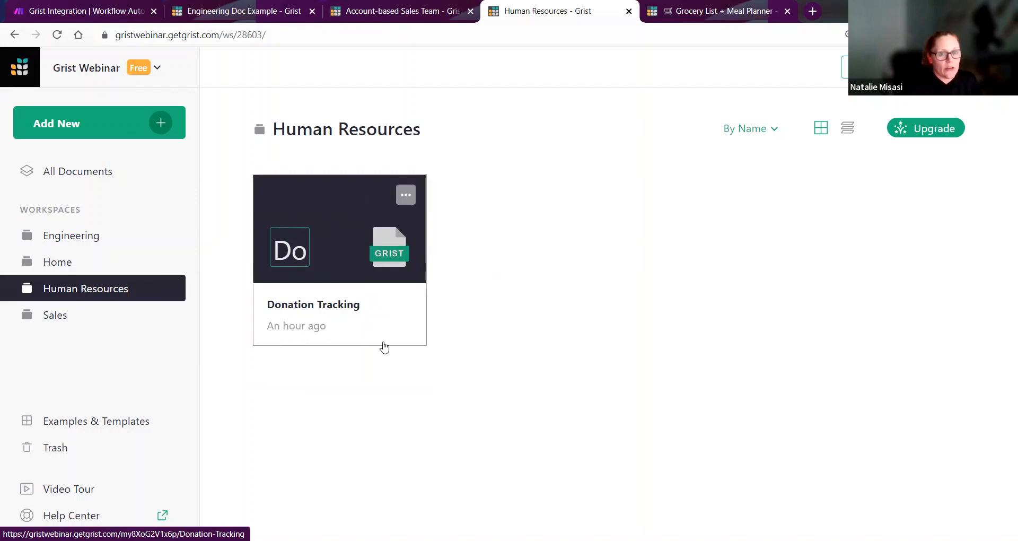
pyautogui.click(391, 327)
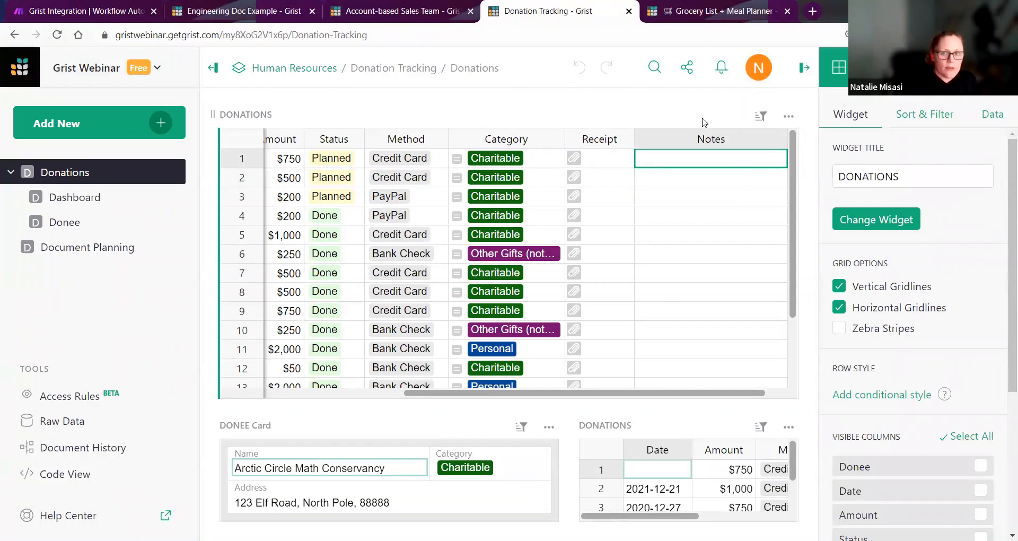
pyautogui.click(690, 70)
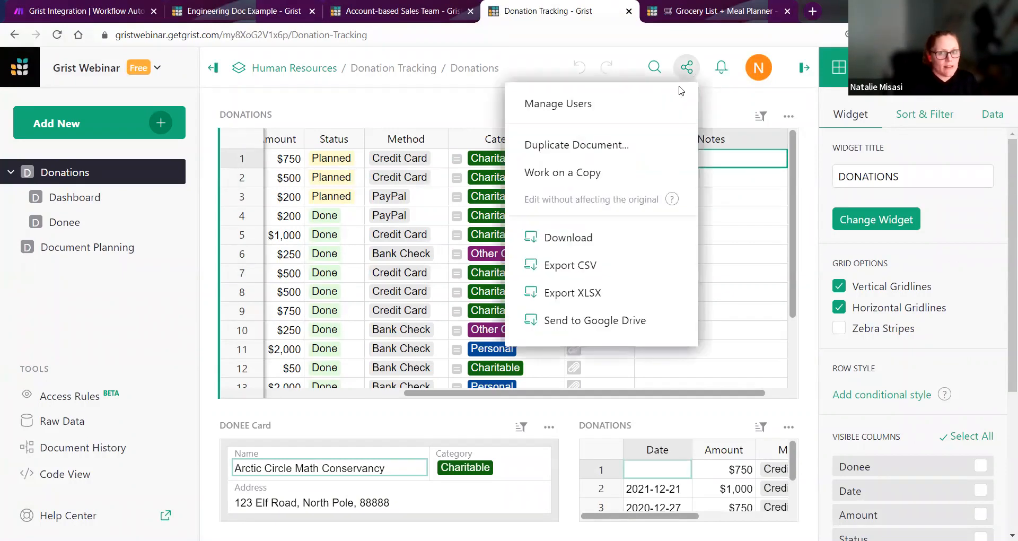
pyautogui.click(669, 100)
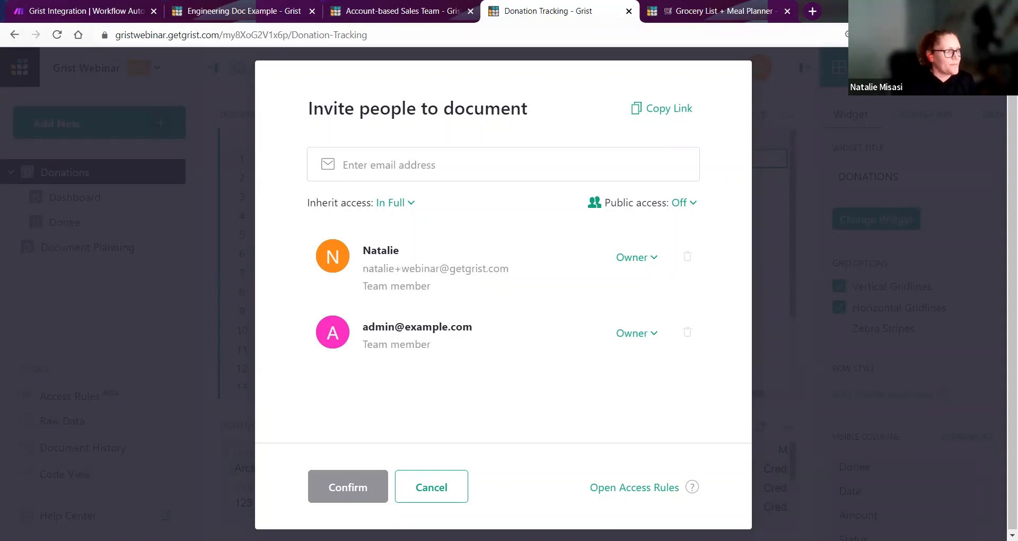
# Step: Try setting the document's inherited access to None, and restore it to In Full
pyautogui.click(410, 203)
pyautogui.click(415, 313)
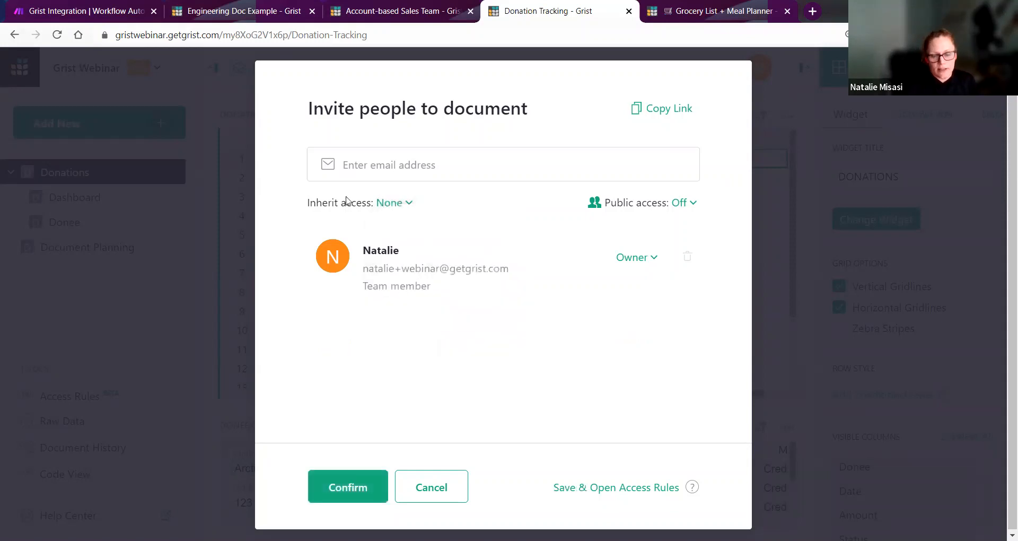
pyautogui.click(397, 204)
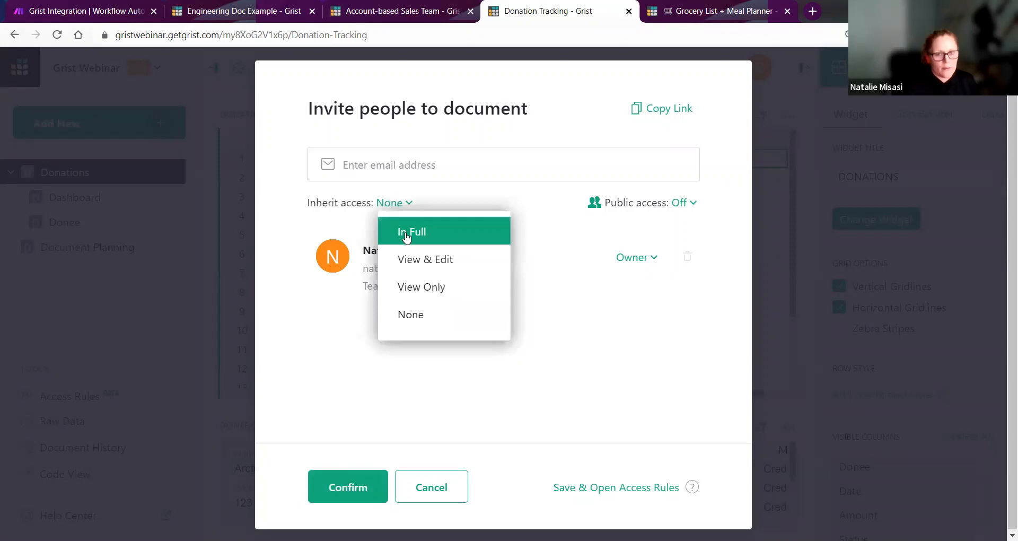
pyautogui.click(407, 235)
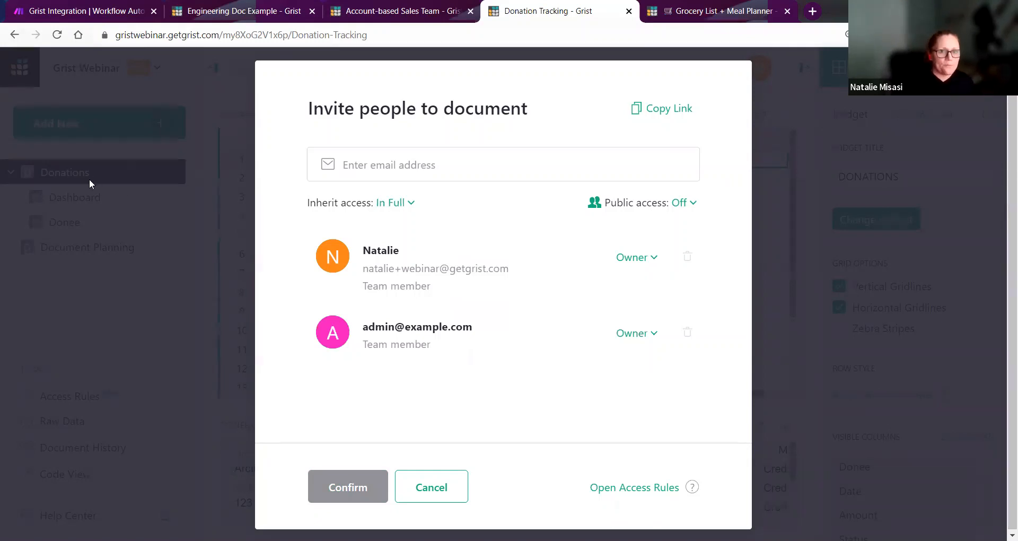
# Step: Add the accounting team member to the Donation Tracking document with the Editor role
pyautogui.click(393, 167)
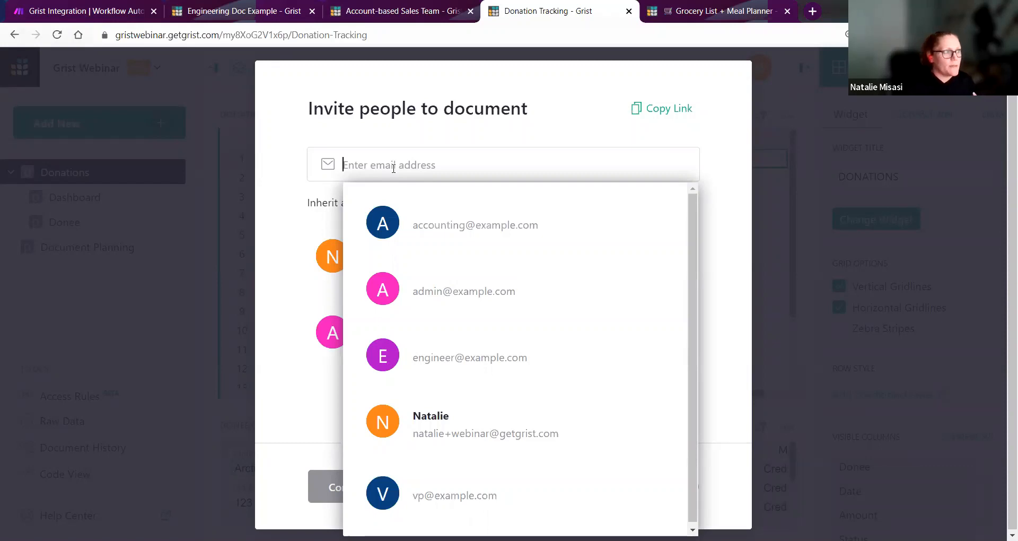
pyautogui.click(430, 225)
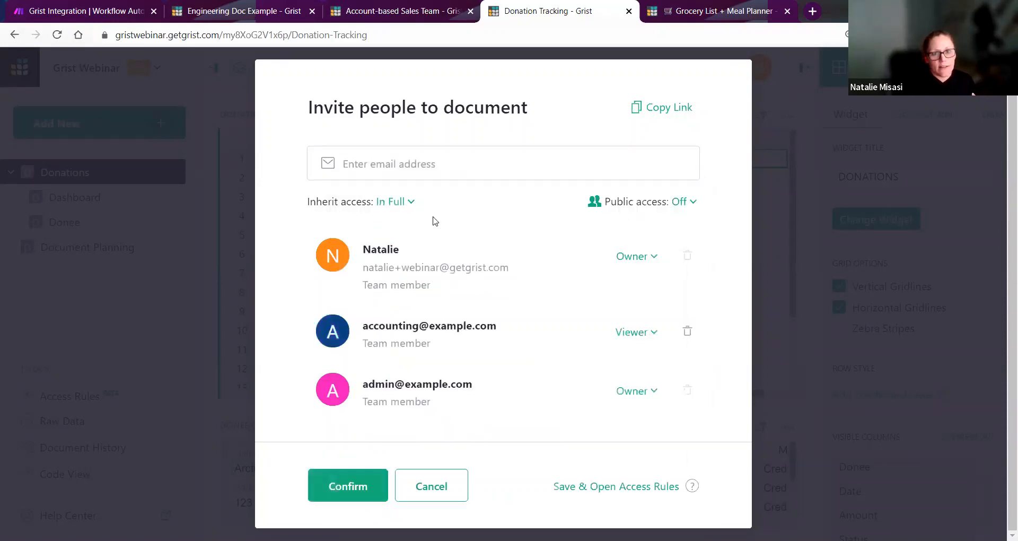
pyautogui.click(629, 334)
pyautogui.click(649, 392)
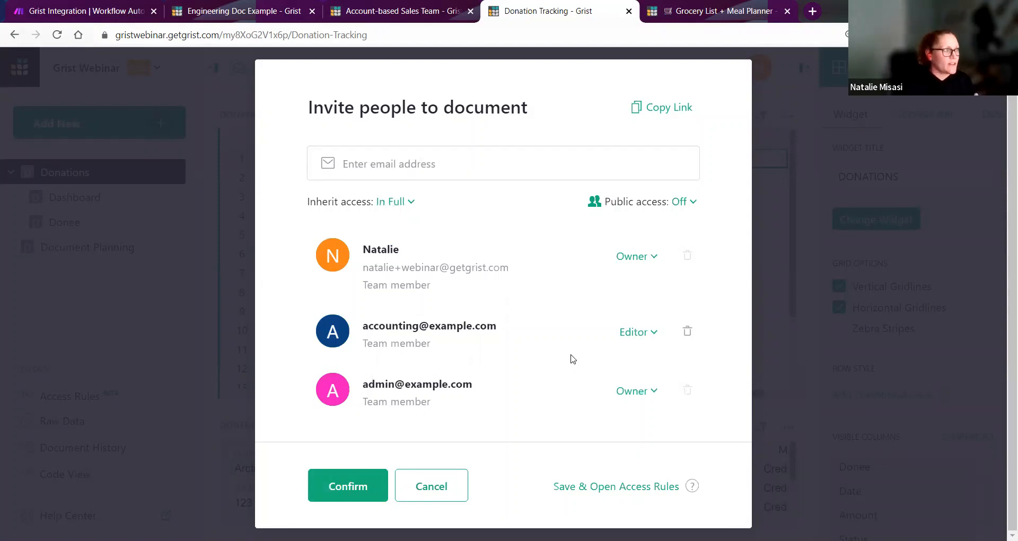
# Step: Add the VP team member to the document as a Viewer and save the user access changes
pyautogui.click(385, 162)
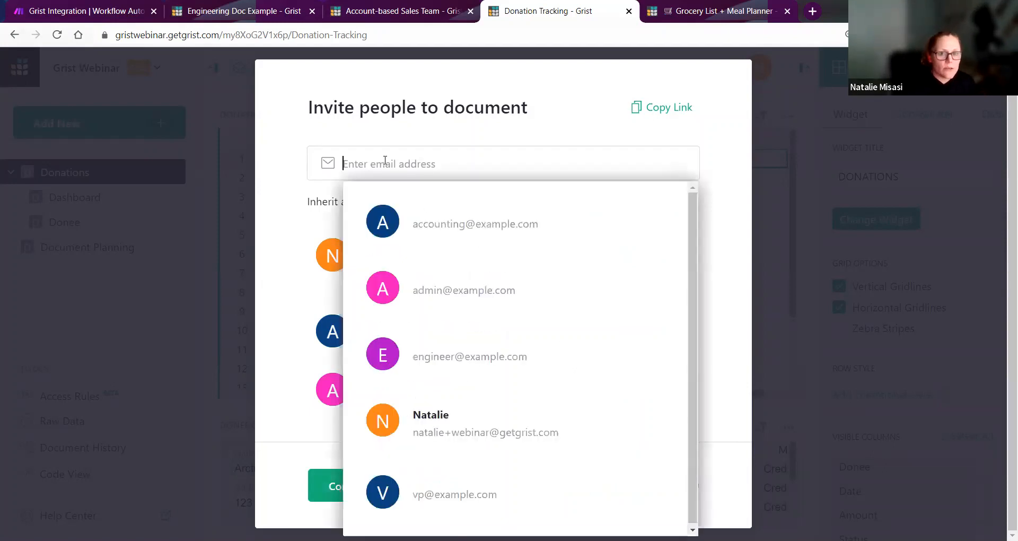
pyautogui.press('Down')
pyautogui.click(496, 474)
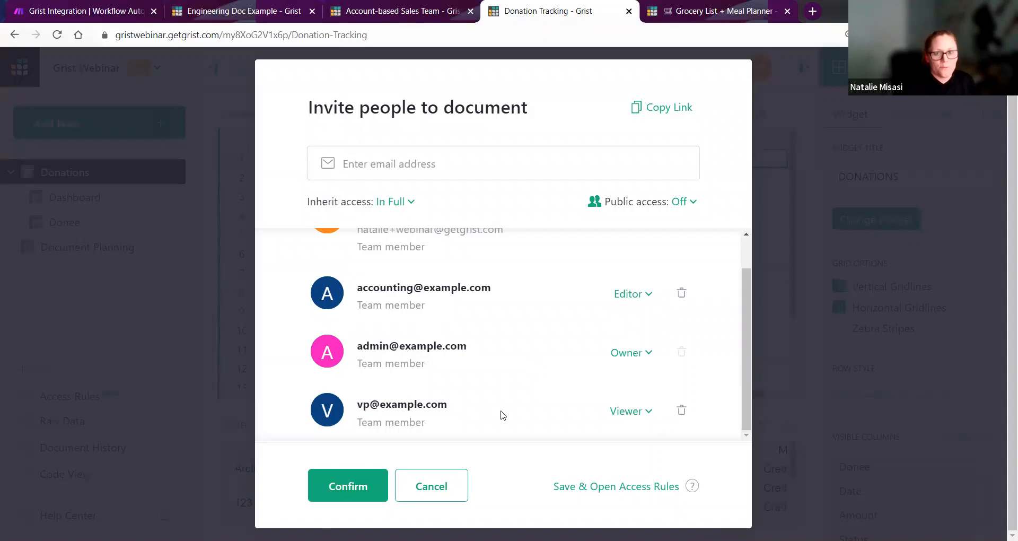
pyautogui.click(342, 489)
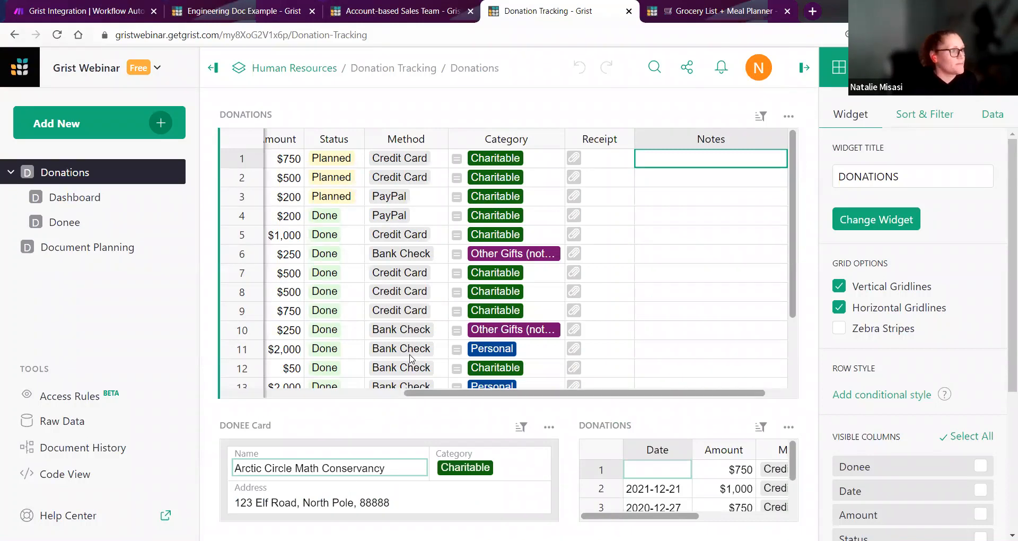
# Step: Reopen the document's user management and invite a new guest by entering the guest's e-mail address
pyautogui.click(687, 68)
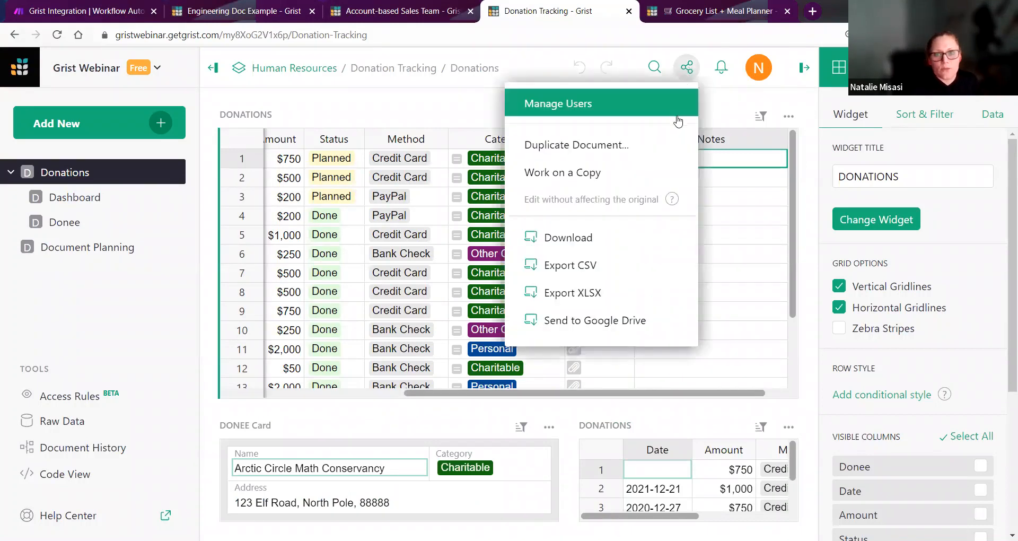
pyautogui.click(674, 111)
pyautogui.scroll(-2, 564, 244)
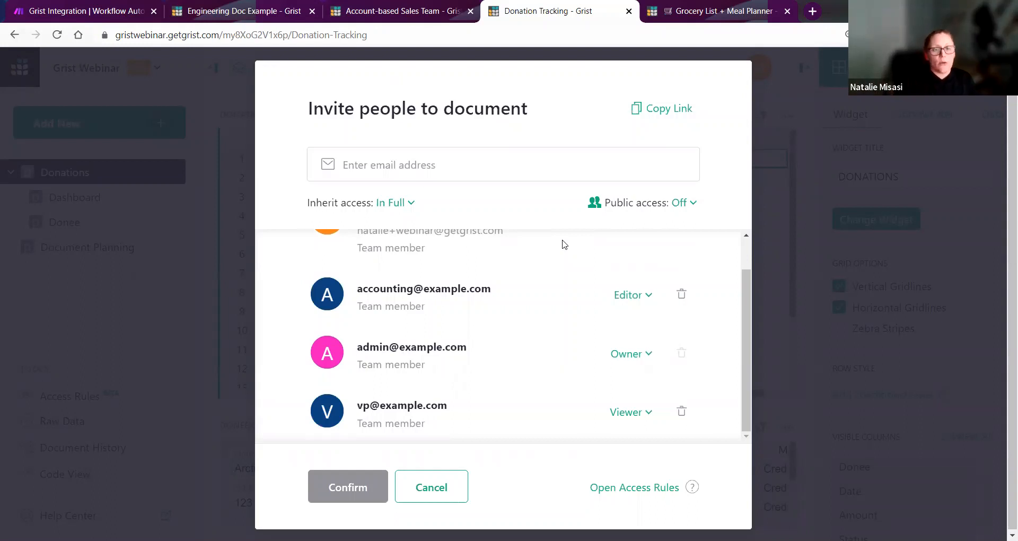
pyautogui.click(463, 169)
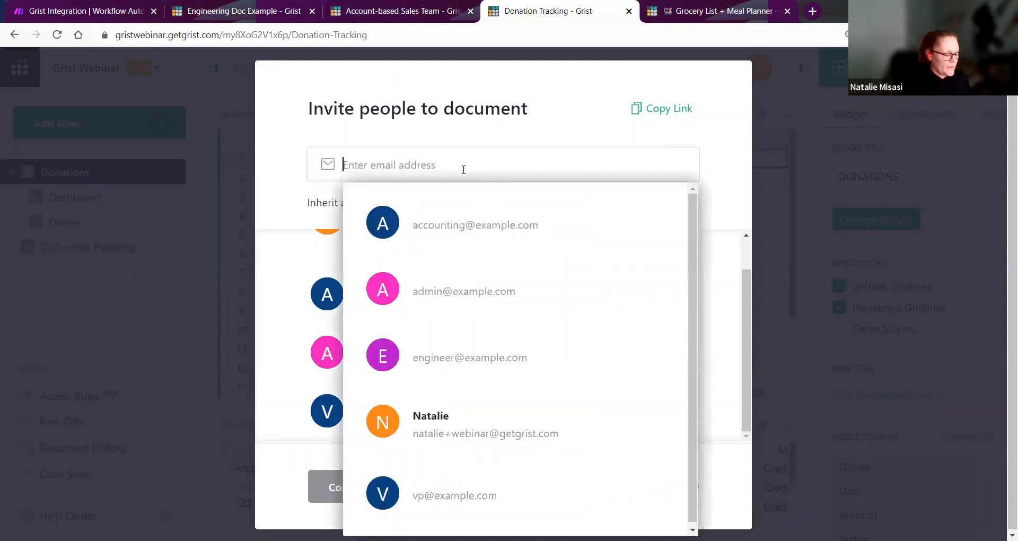
pyautogui.write('GUEST.C')
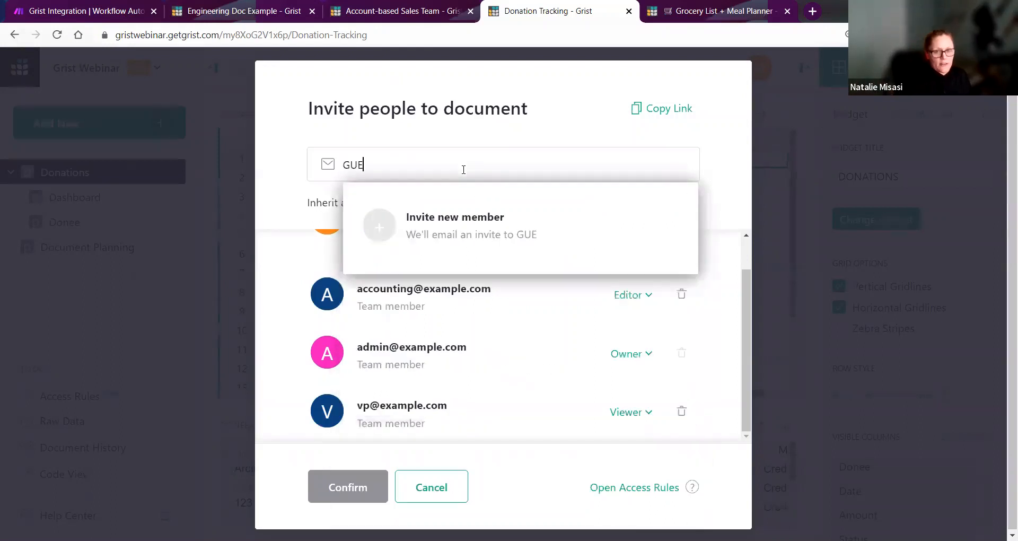
pyautogui.press('BackSpace')
pyautogui.press('BackSpace')
pyautogui.write('@')
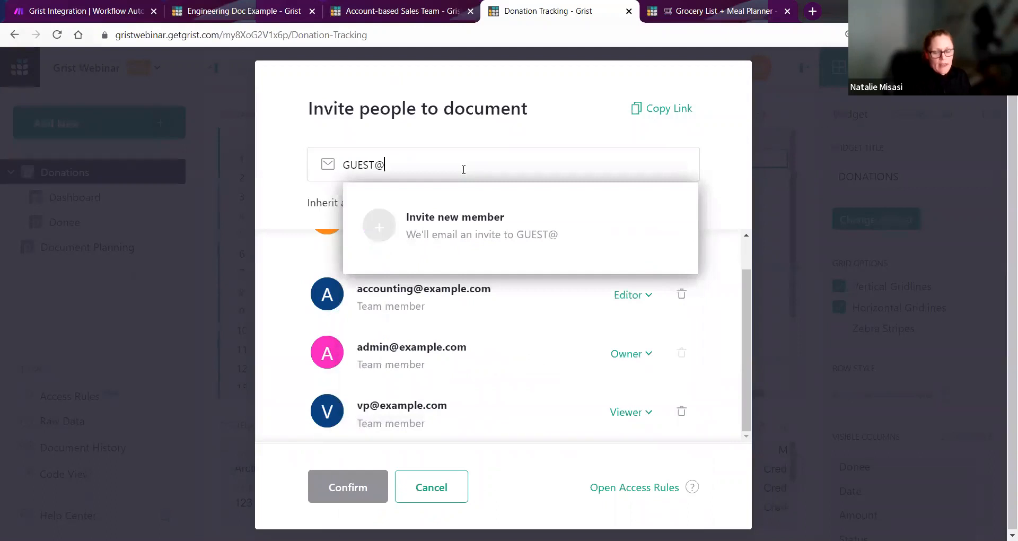
pyautogui.write('EXAMPLE.CO')
pyautogui.press('BackSpace')
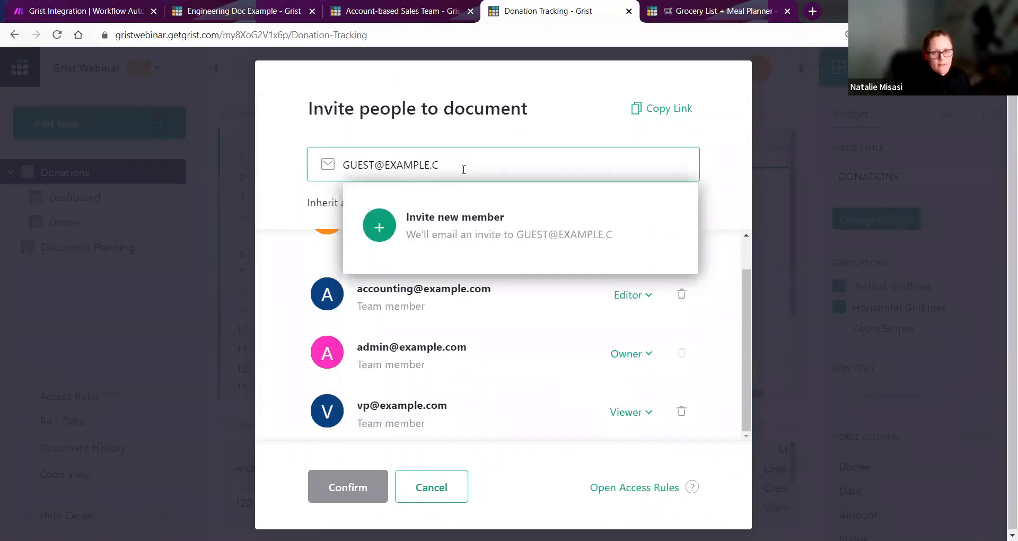
pyautogui.write('OM')
pyautogui.press('Return')
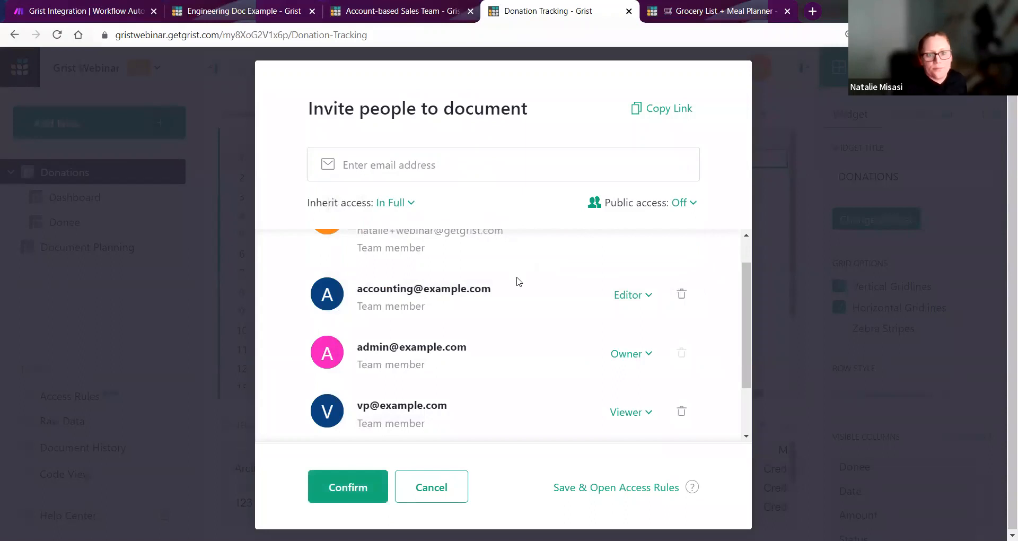
# Step: Set the invited guest's role on the document to Editor
pyautogui.scroll(-2, 518, 282)
pyautogui.click(642, 398)
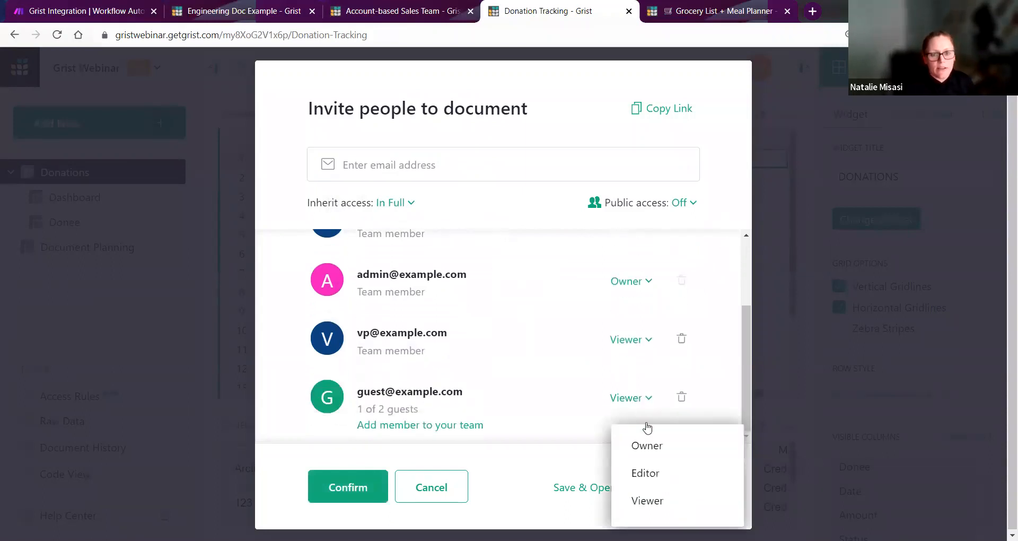
pyautogui.click(645, 473)
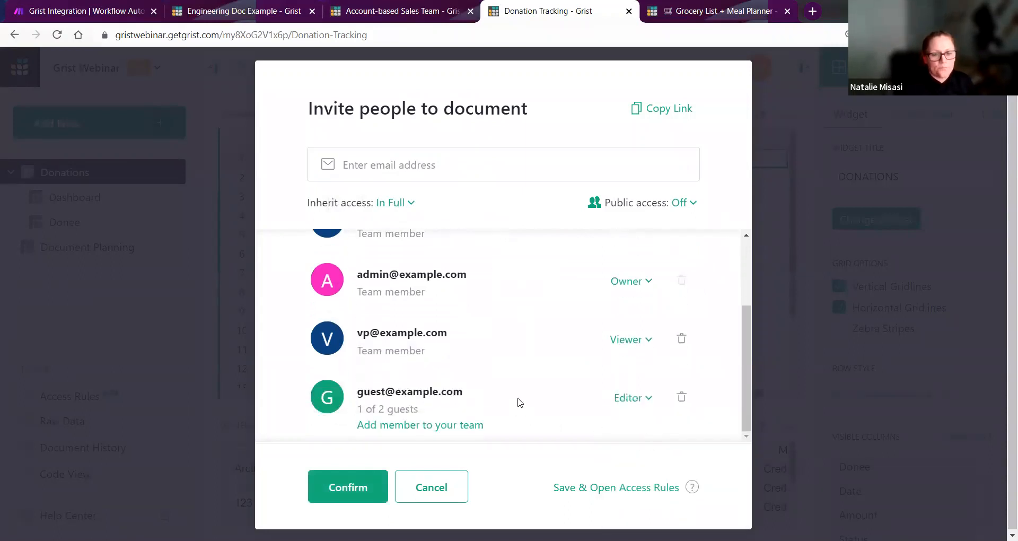
# Step: Check the guest allowance shown for the invited guest and confirm the document's user access changes
pyautogui.moveTo(415, 411); pyautogui.dragTo(354, 409)
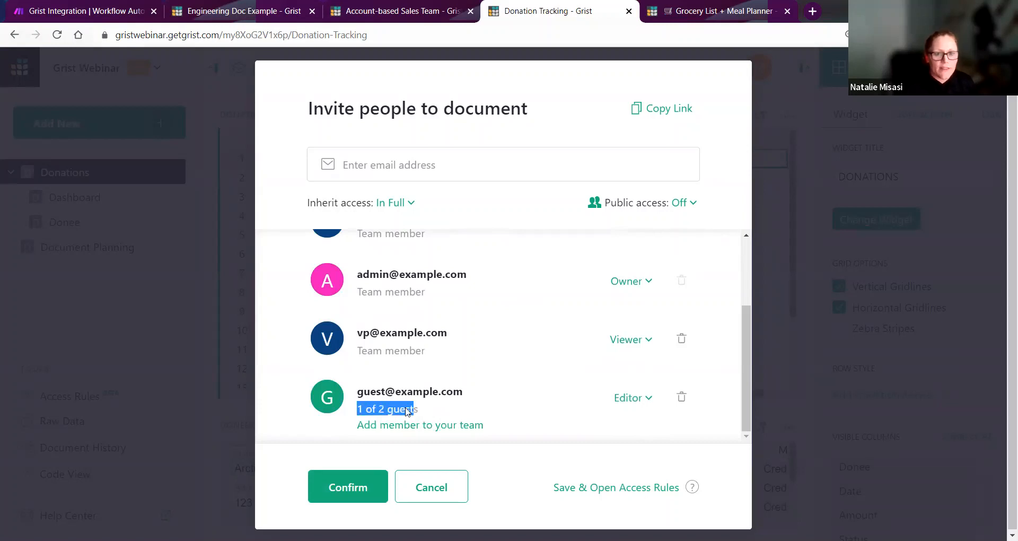
pyautogui.click(438, 409)
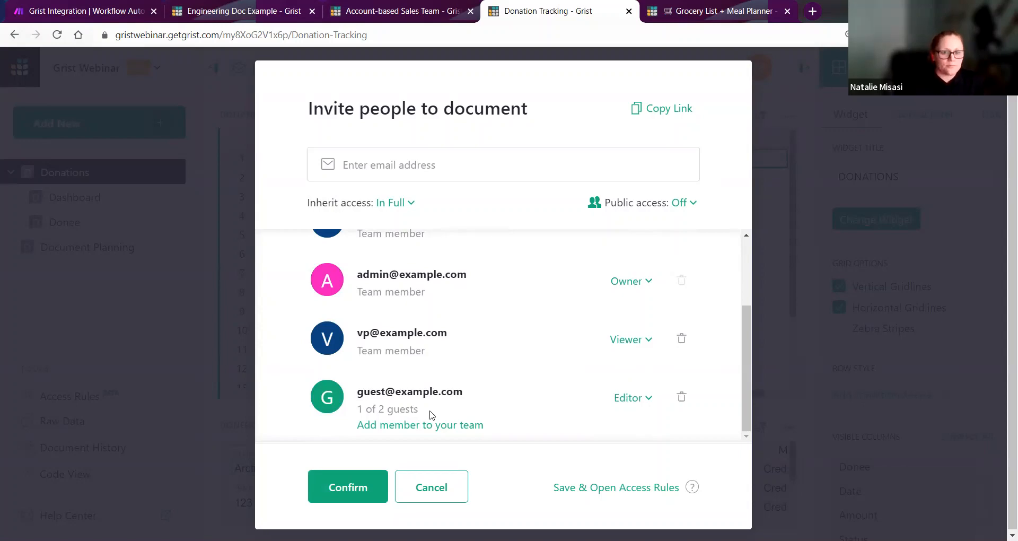
pyautogui.click(359, 488)
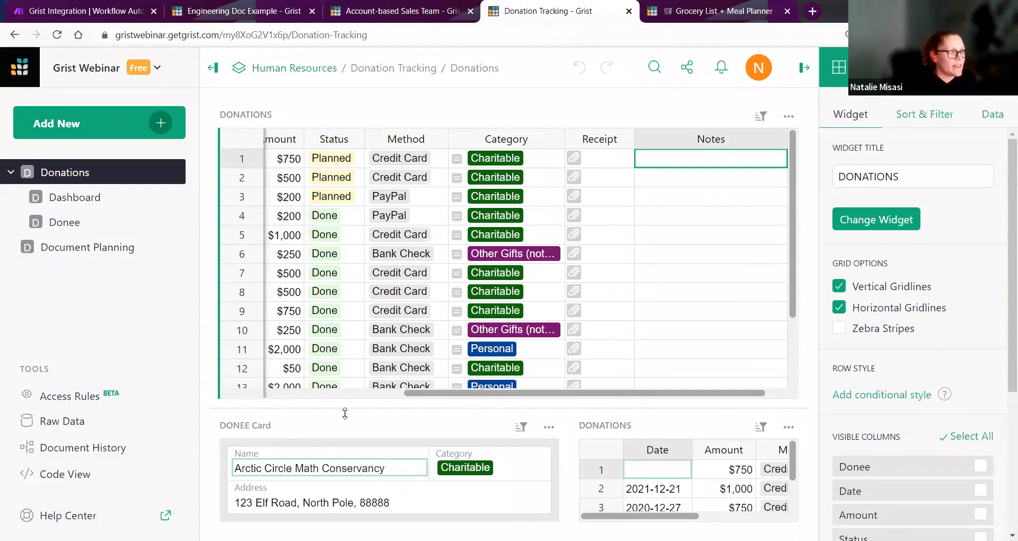
# Step: Hide the widget settings and select the second Donations record, Happy Pappi's Memorial Scholarship, to view its linked donee card and donations
pyautogui.click(803, 74)
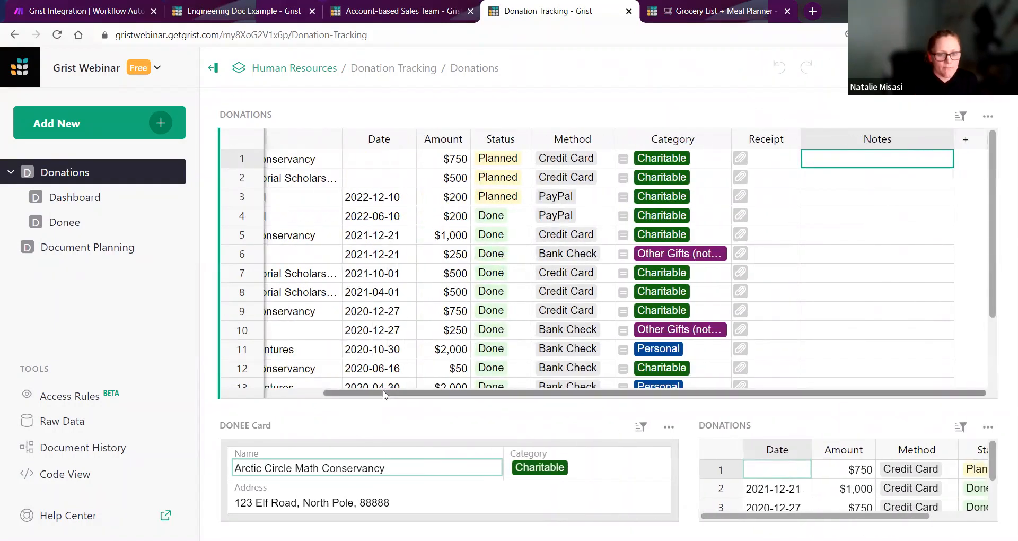
pyautogui.moveTo(391, 392); pyautogui.dragTo(242, 399)
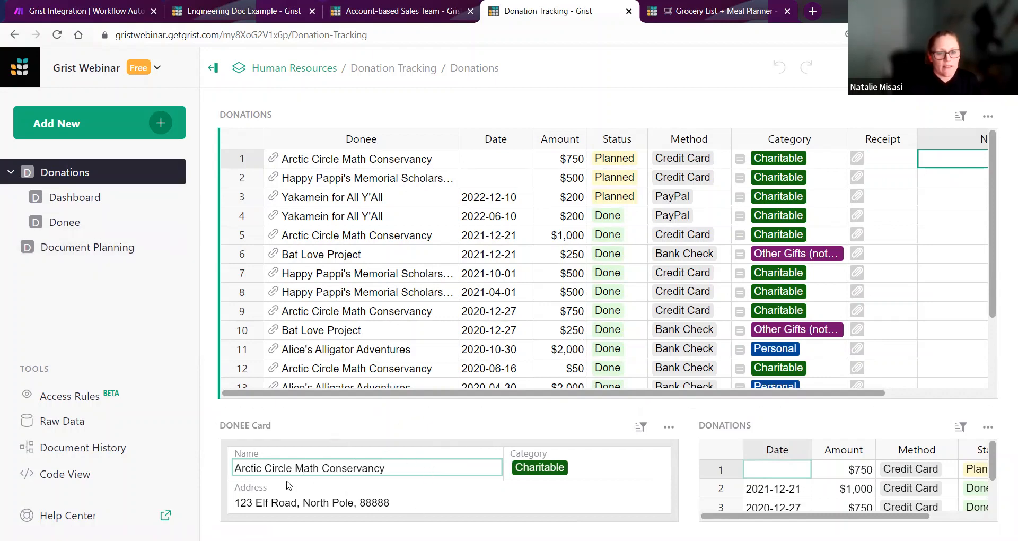
pyautogui.scroll(-3, 859, 482)
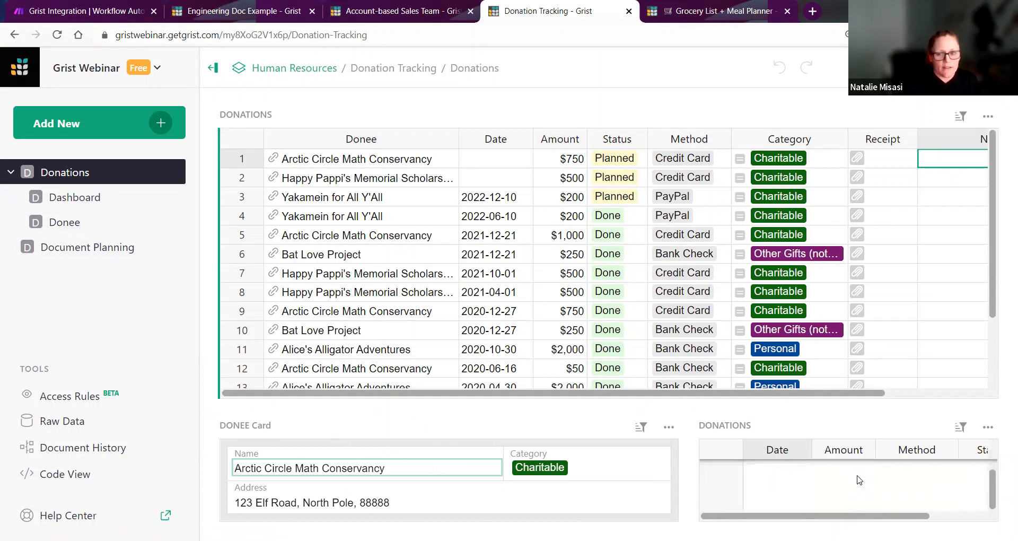
pyautogui.scroll(3, 859, 480)
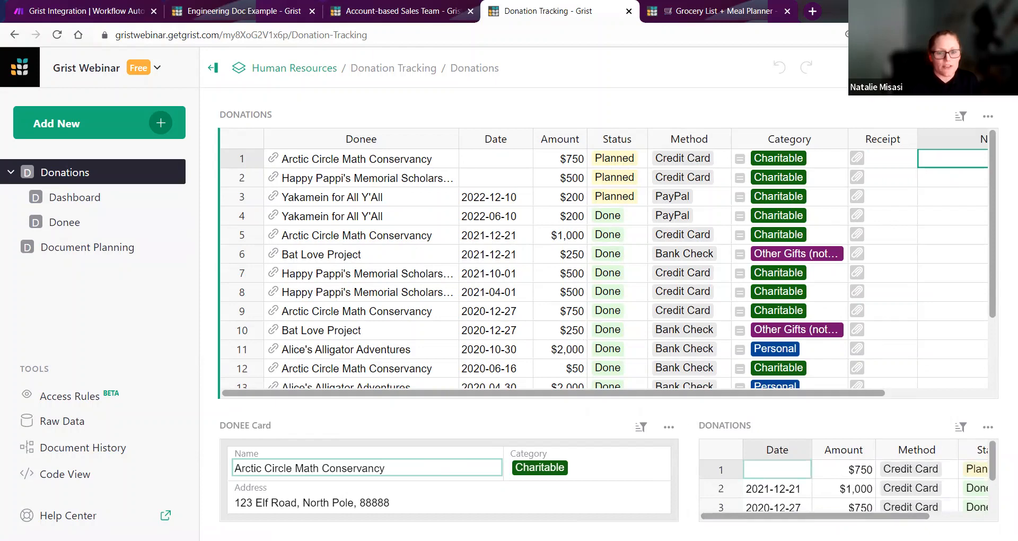
pyautogui.click(371, 161)
pyautogui.click(361, 177)
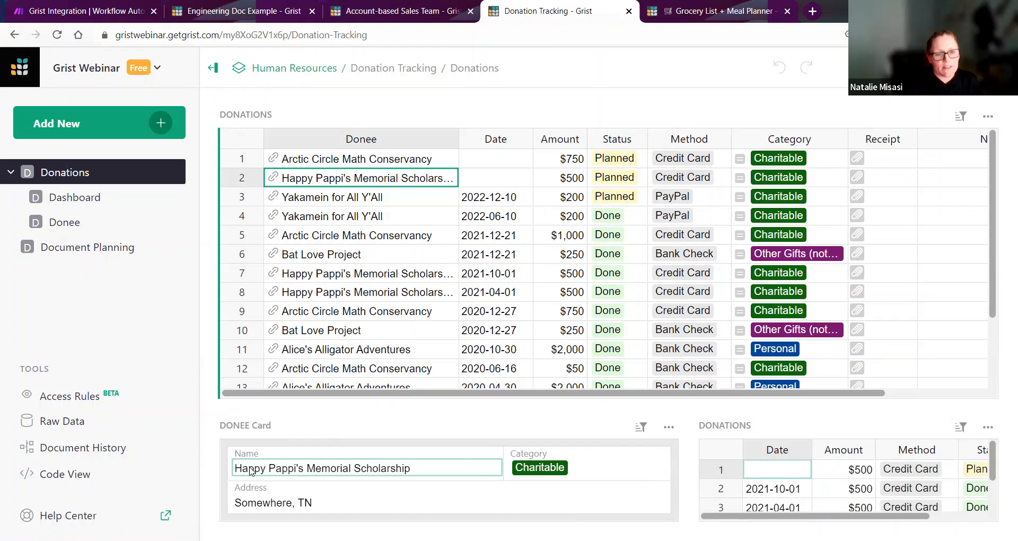
# Step: Review the document's Dashboard, Donee and Document Planning pages
pyautogui.click(74, 207)
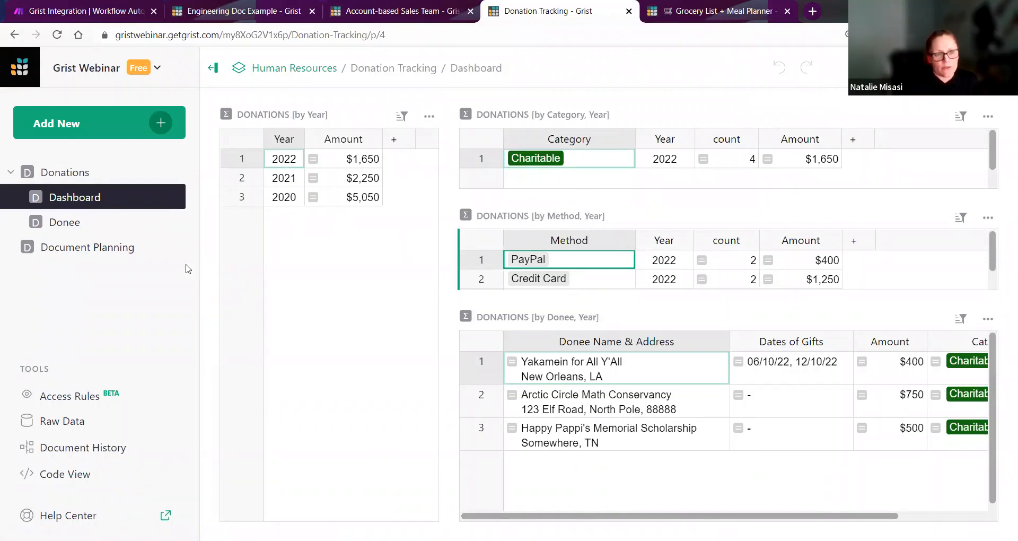
pyautogui.click(81, 227)
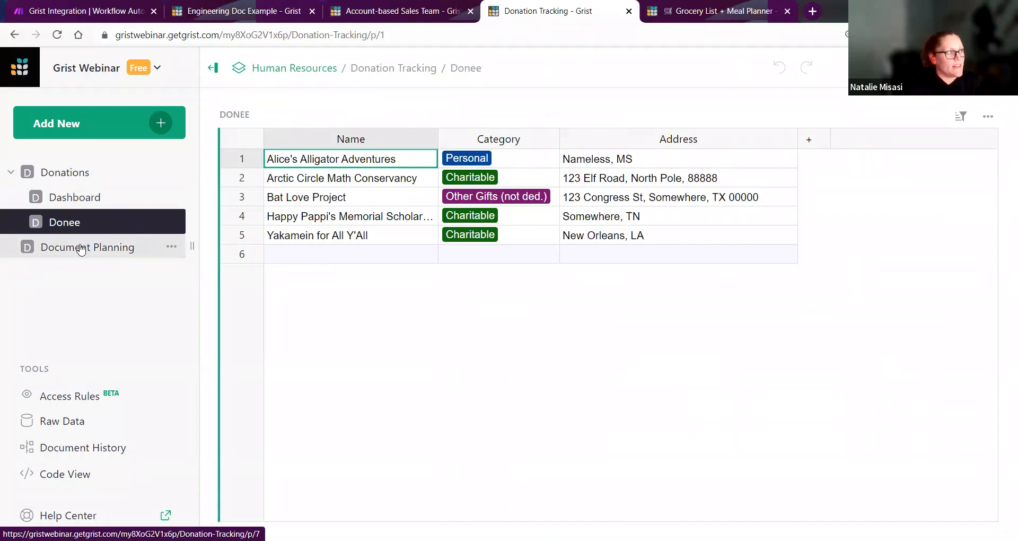
pyautogui.click(81, 249)
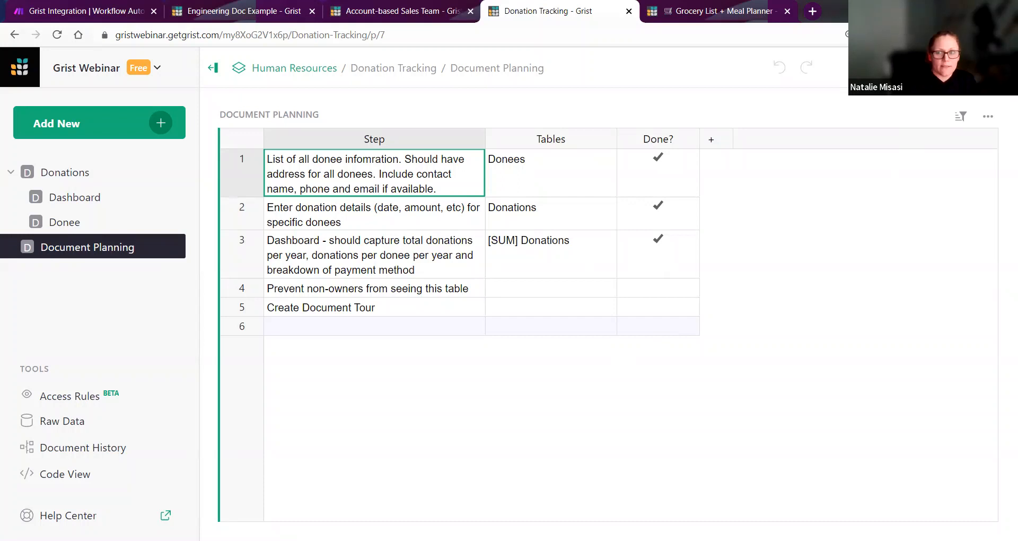
# Step: Examine the document settings, including the API document ID, time zone, locale, currency and engine, without changing them
pyautogui.click(964, 68)
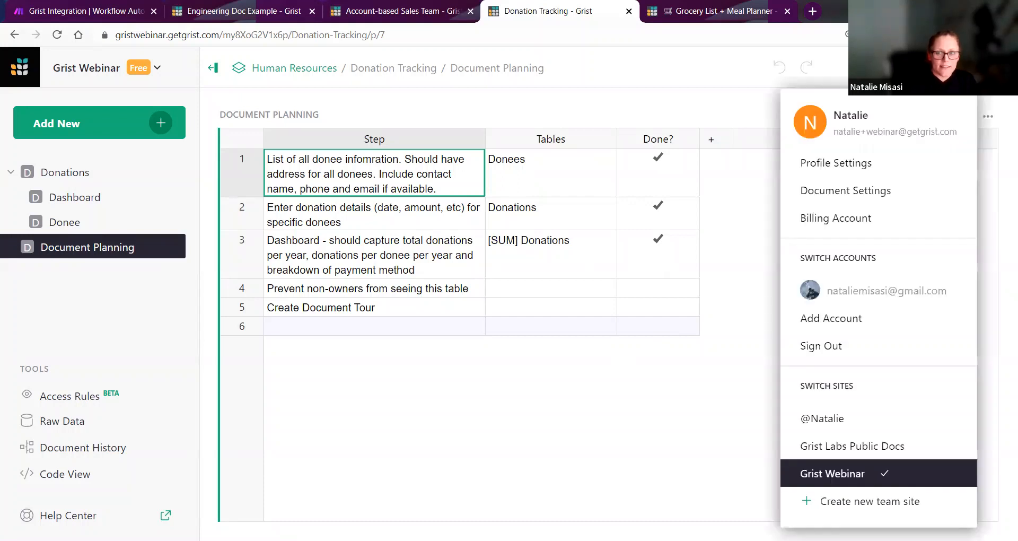
pyautogui.click(945, 194)
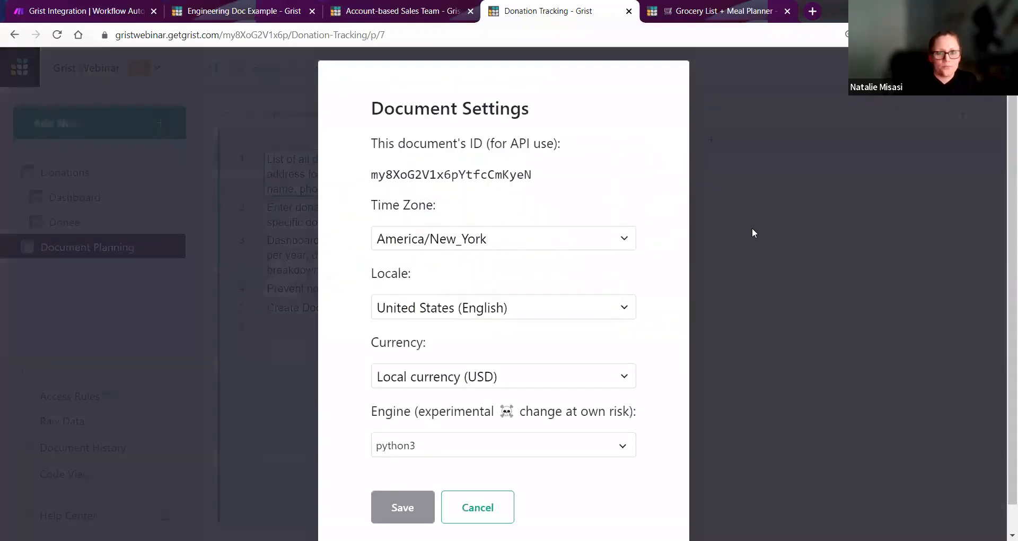
pyautogui.moveTo(555, 180); pyautogui.dragTo(366, 174)
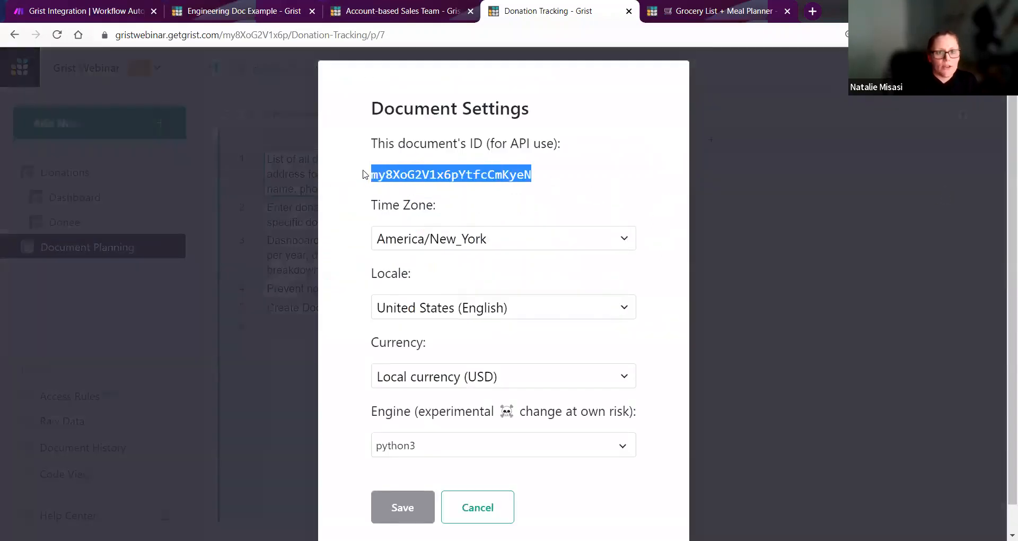
pyautogui.click(561, 181)
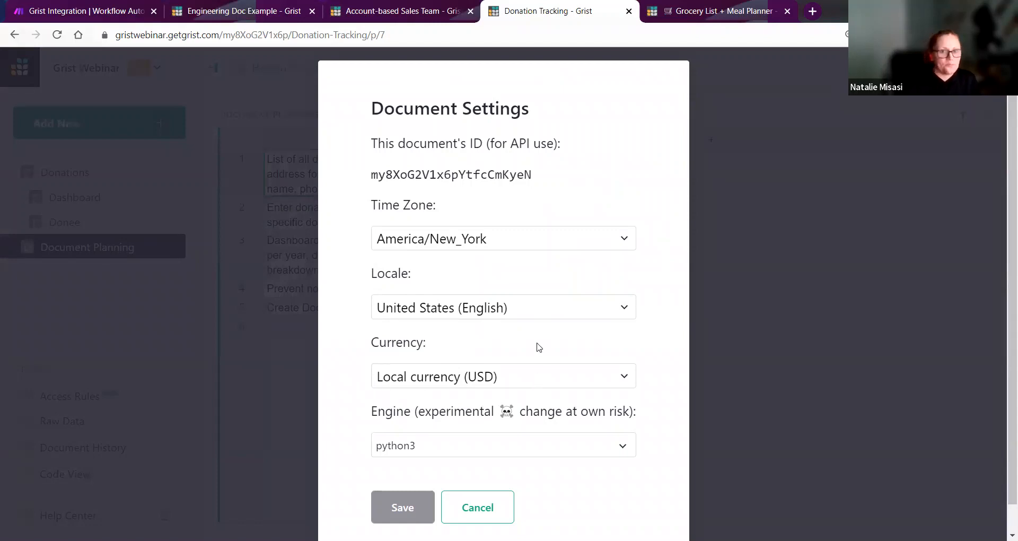
pyautogui.scroll(-1, 537, 353)
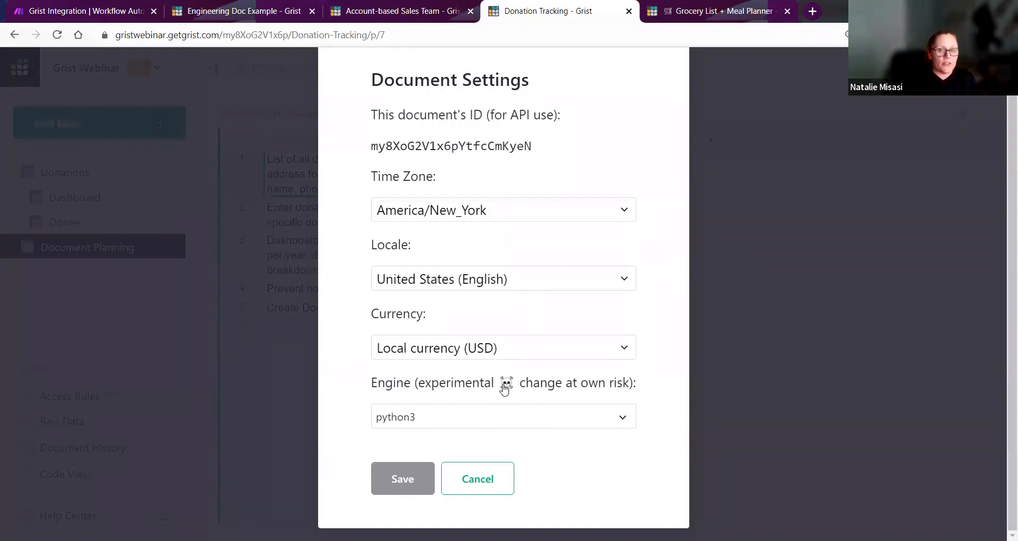
pyautogui.click(503, 387)
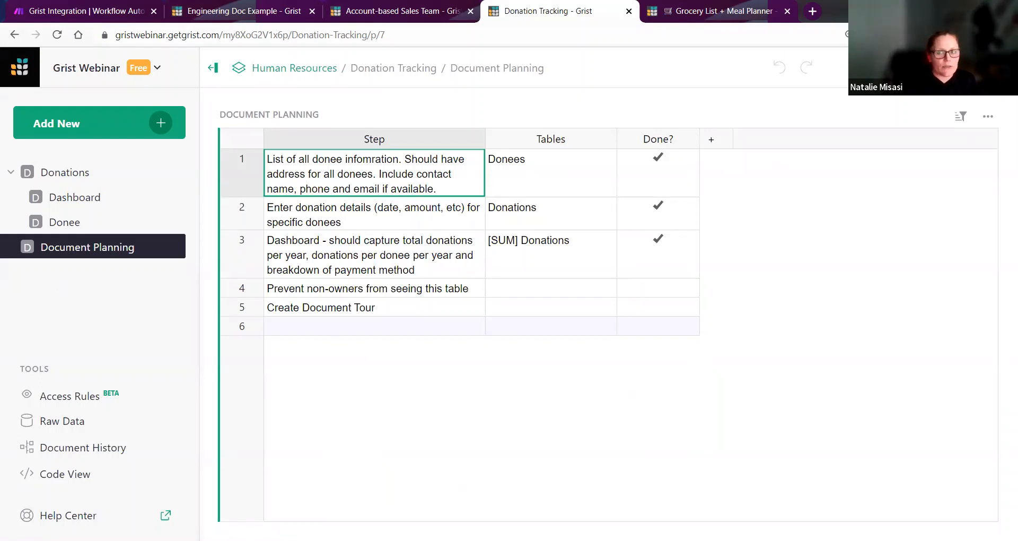
pyautogui.click(957, 67)
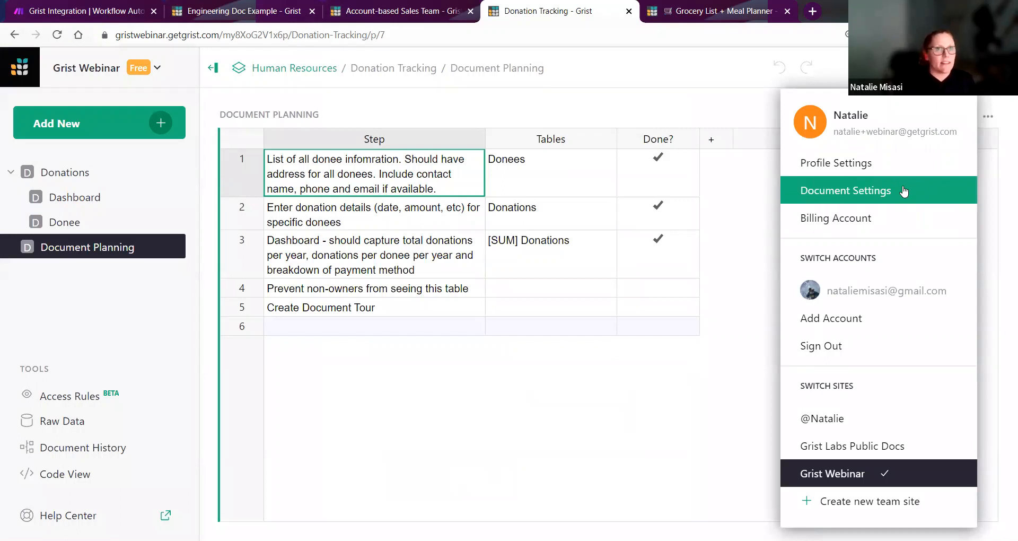
pyautogui.click(597, 274)
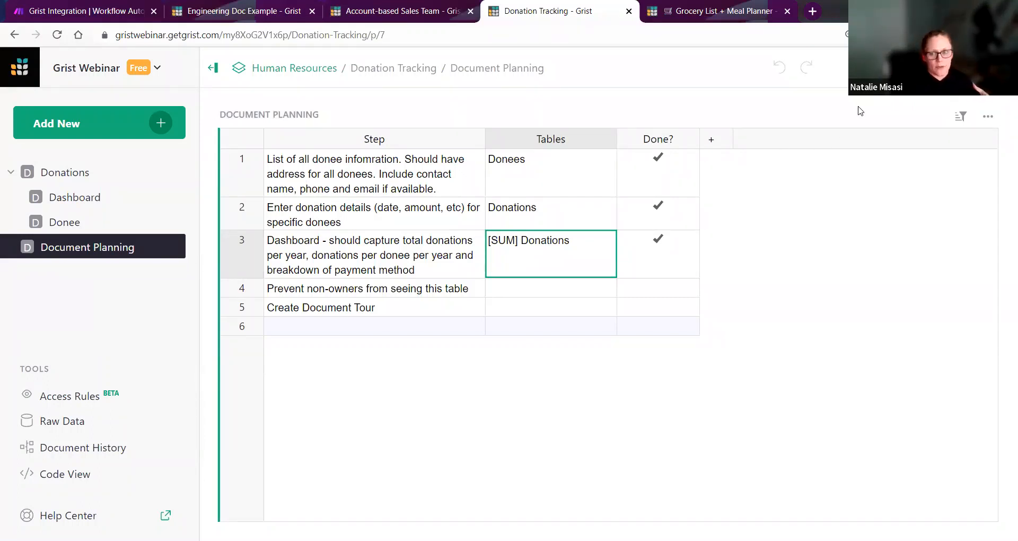
# Step: Start duplicating the document and examine the organization and workspace choices for the copy
pyautogui.click(887, 67)
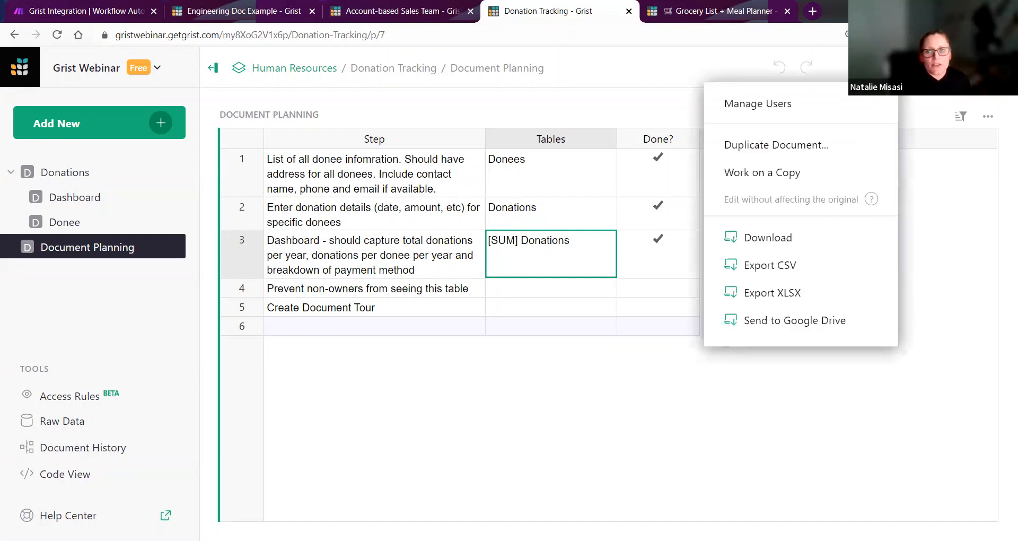
pyautogui.click(872, 142)
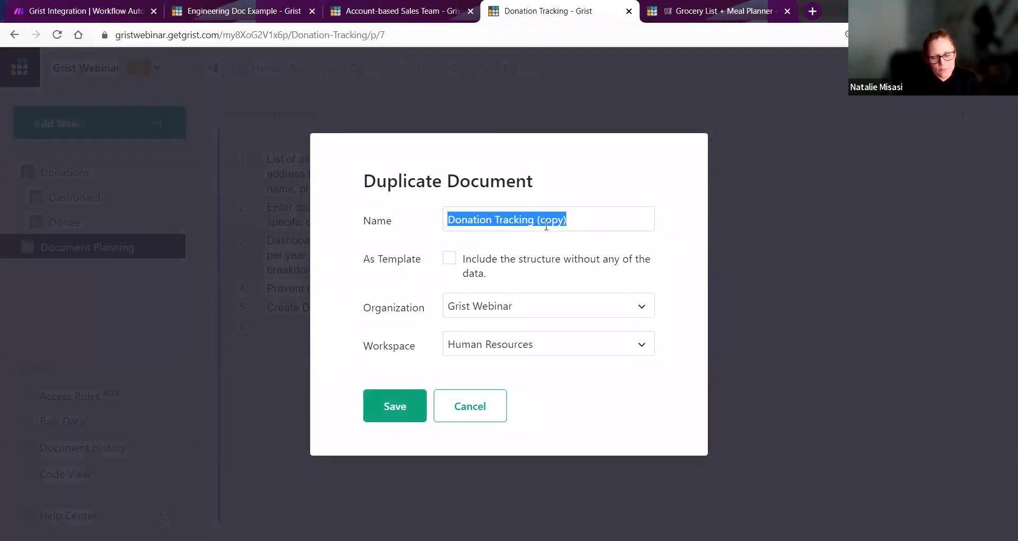
pyautogui.click(553, 311)
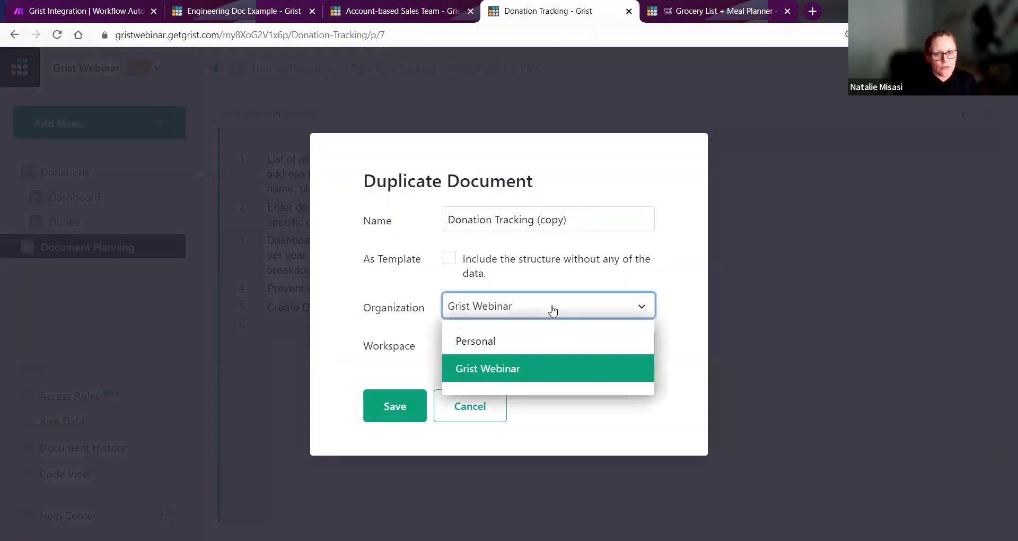
pyautogui.click(553, 311)
pyautogui.click(541, 344)
pyautogui.click(541, 344)
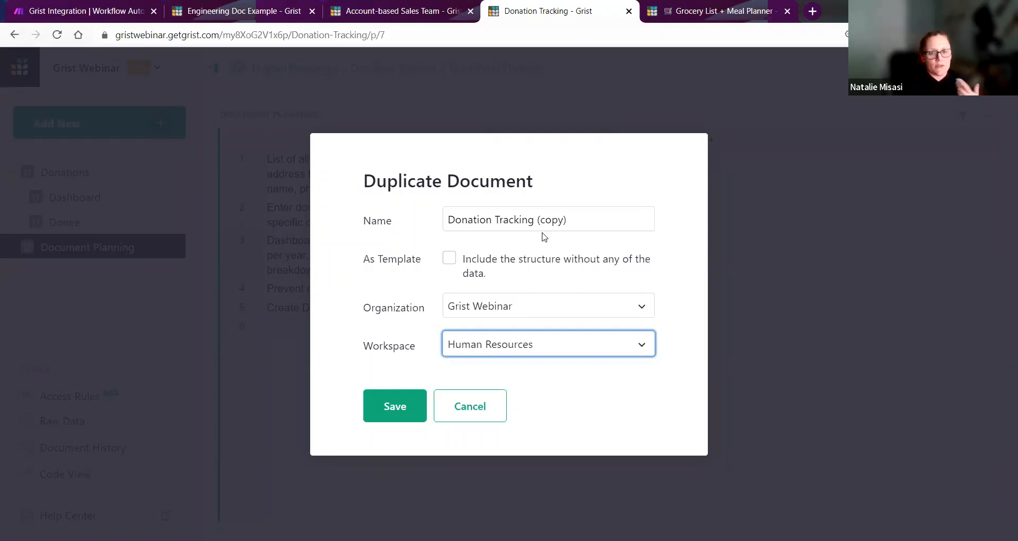
# Step: Try duplicating the document into the Personal organization as a template without any data
pyautogui.click(501, 306)
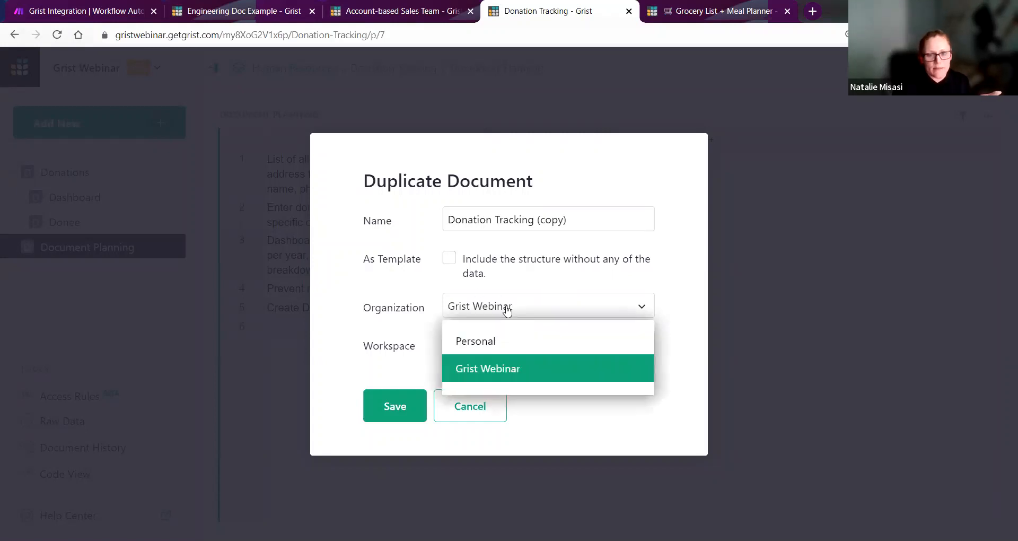
pyautogui.click(506, 343)
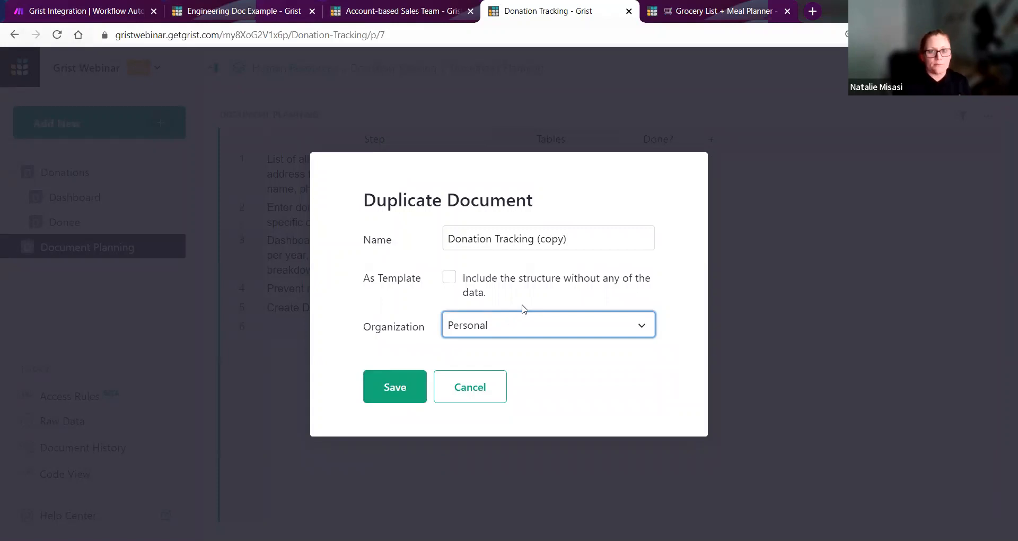
pyautogui.click(450, 280)
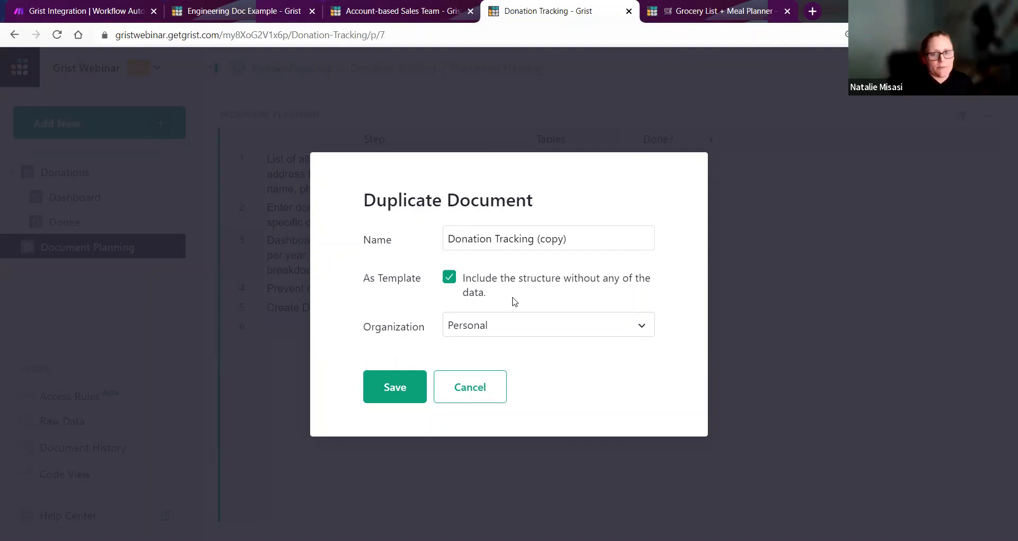
pyautogui.click(476, 383)
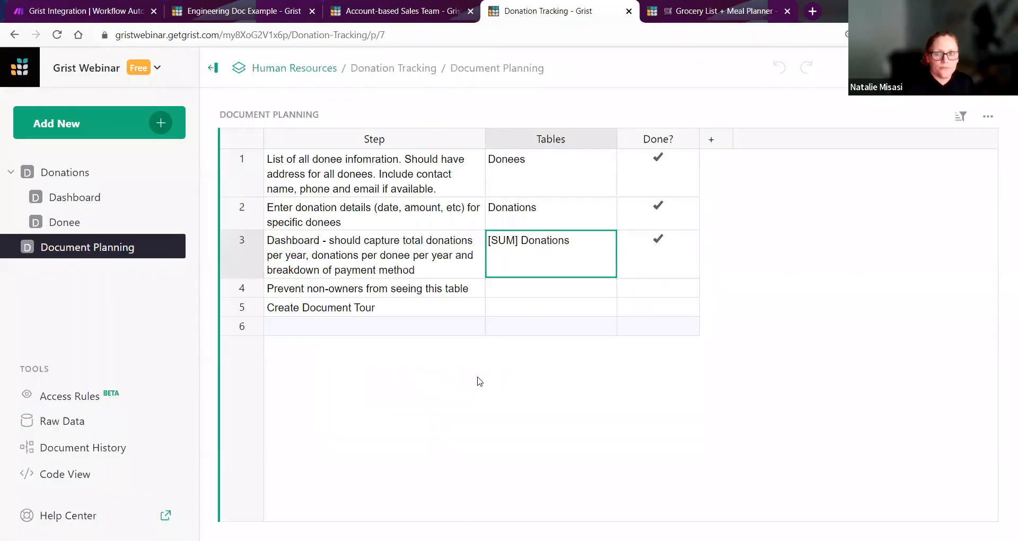
# Step: Open a working copy of Donation Tracking and review its options for saving, replacing or comparing to the original
pyautogui.click(886, 68)
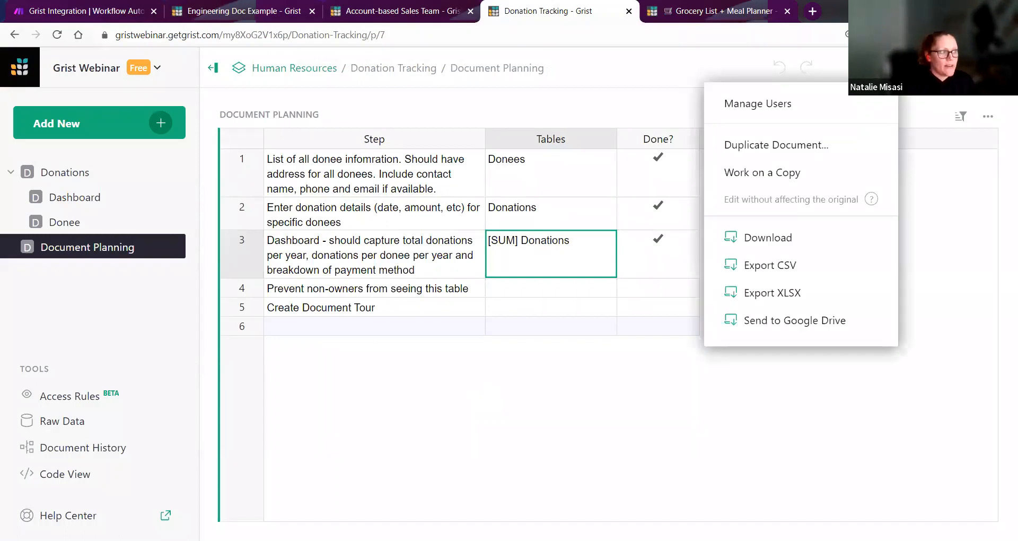
pyautogui.click(848, 171)
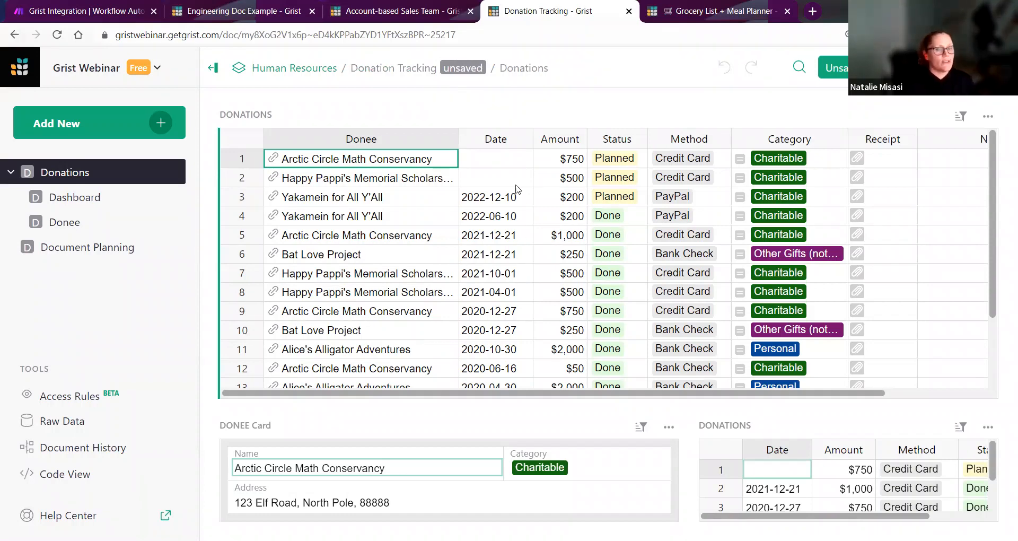
pyautogui.moveTo(128, 36); pyautogui.dragTo(443, 97)
pyautogui.click(443, 97)
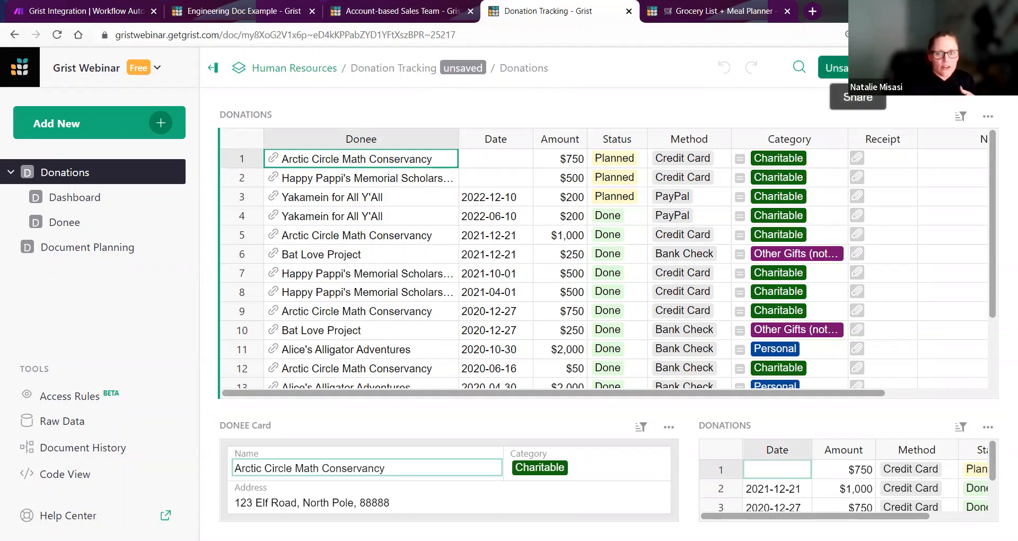
pyautogui.click(840, 67)
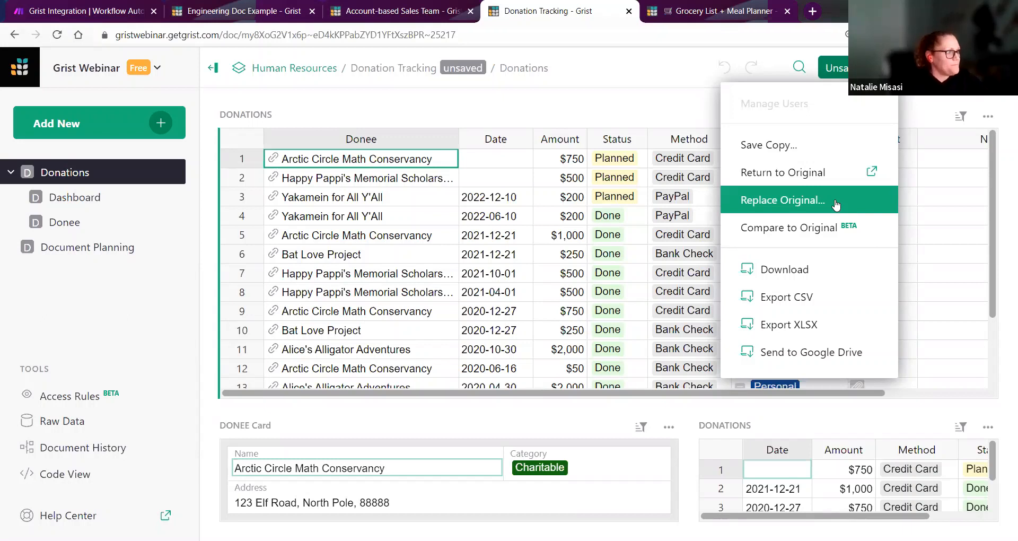
pyautogui.click(477, 110)
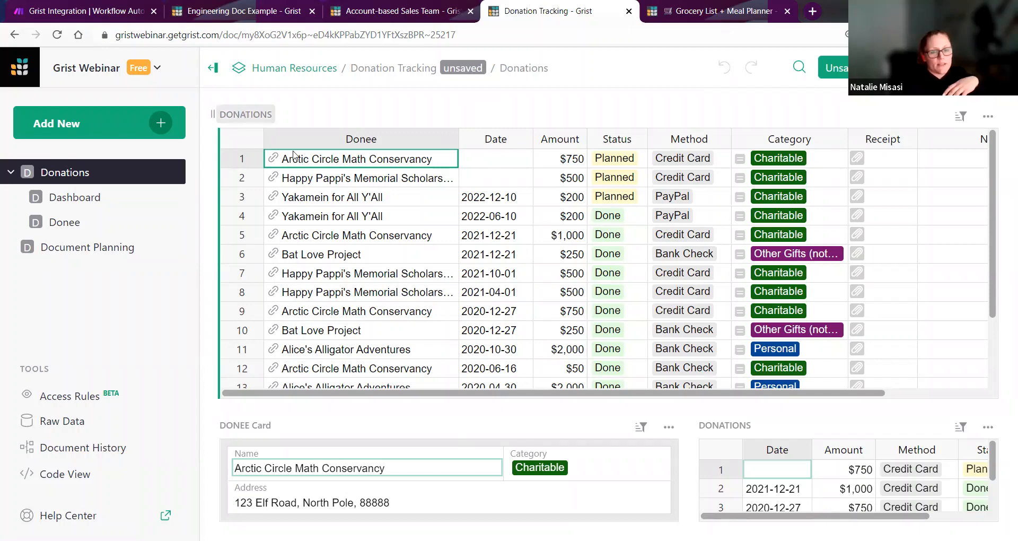
pyautogui.click(732, 428)
pyautogui.click(733, 427)
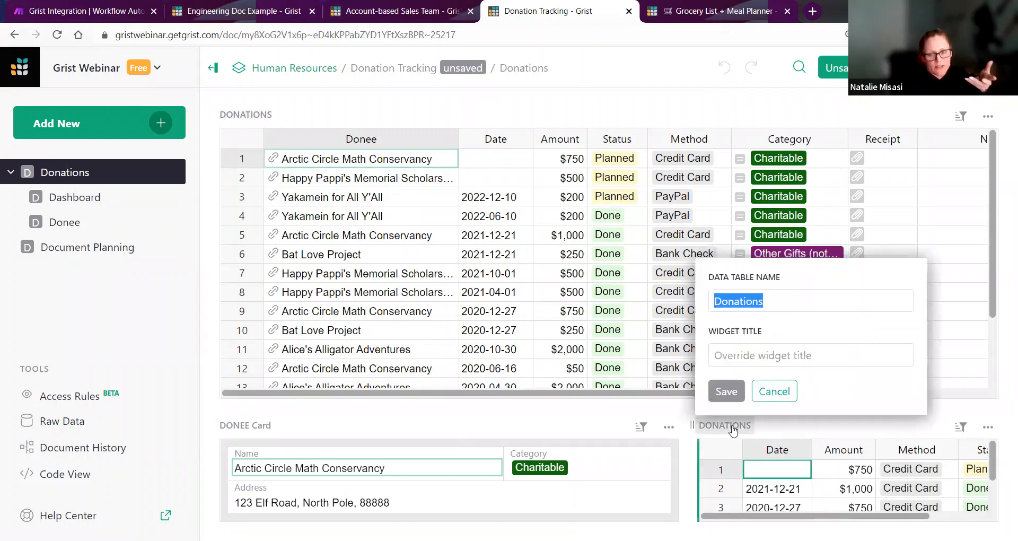
pyautogui.click(789, 396)
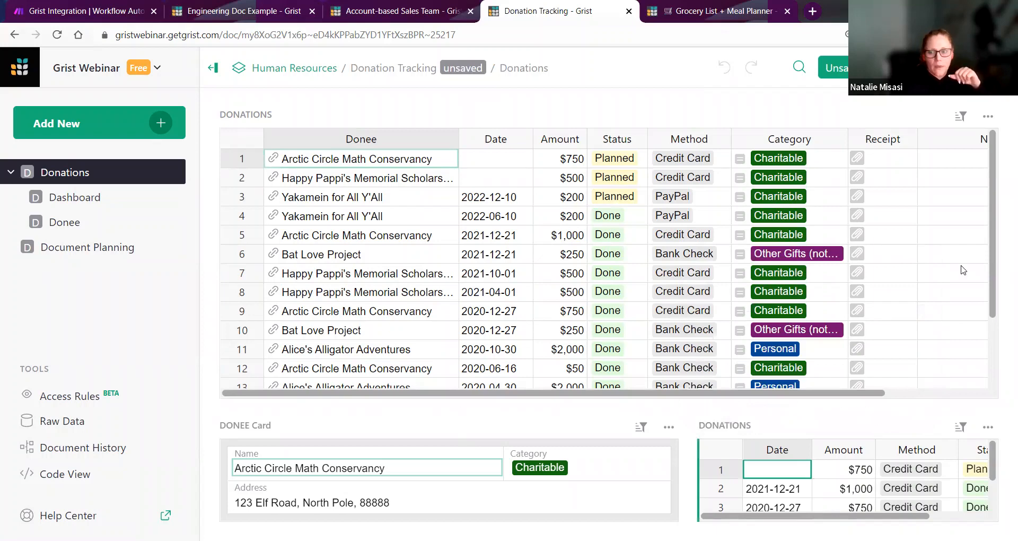
# Step: Examine the raw data behind the upper Donations table across all its columns, and return to the page
pyautogui.click(988, 118)
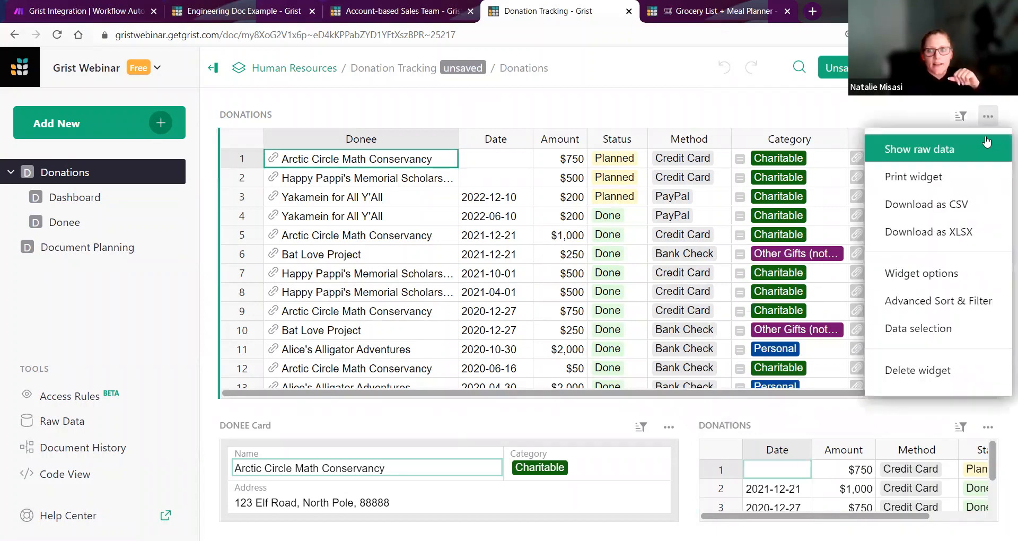
pyautogui.click(985, 147)
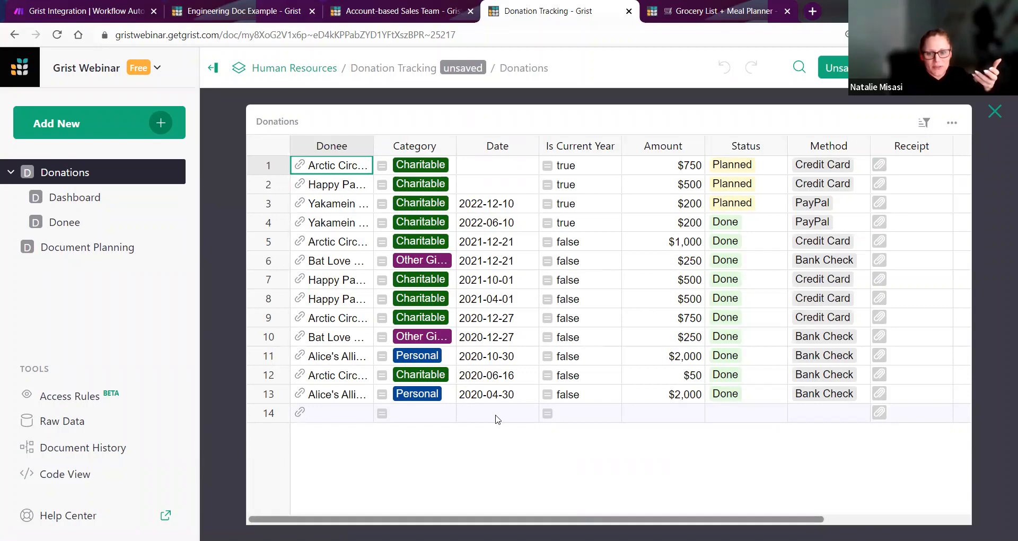
pyautogui.hscroll(5, 497, 417)
pyautogui.hscroll(-5, 496, 416)
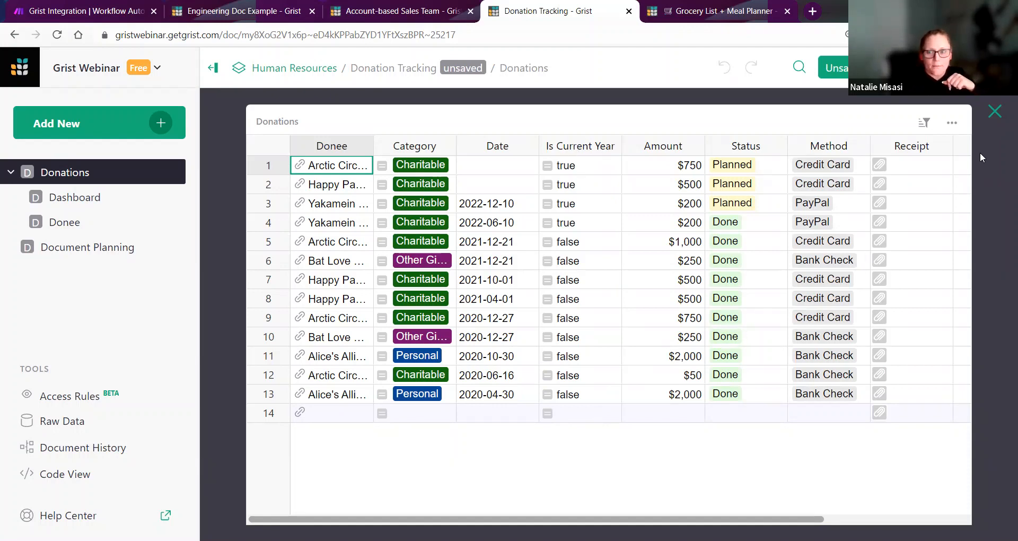
pyautogui.click(993, 112)
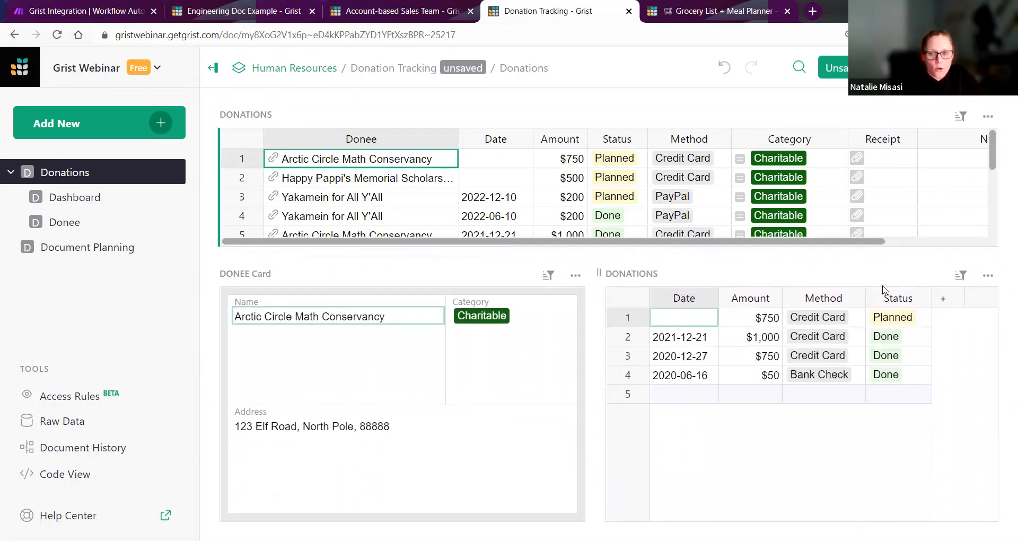
# Step: View the raw data behind the lower Donations widget linked to the donee card, and close it
pyautogui.click(988, 276)
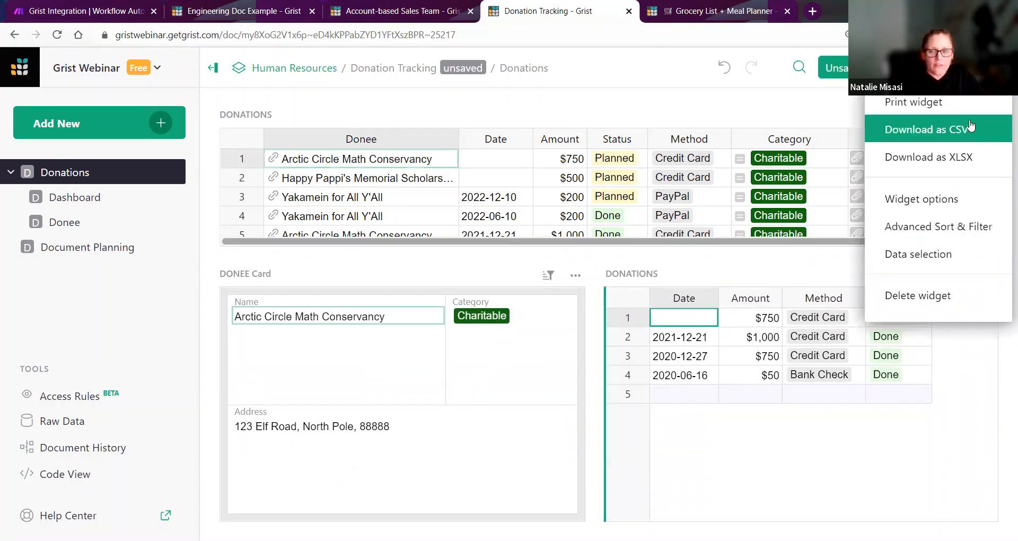
pyautogui.click(933, 75)
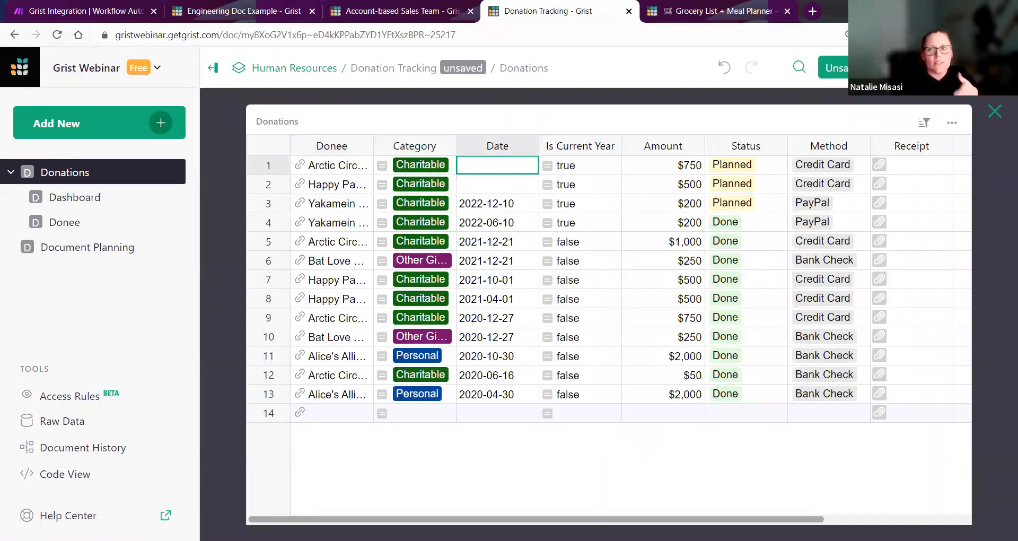
pyautogui.click(996, 113)
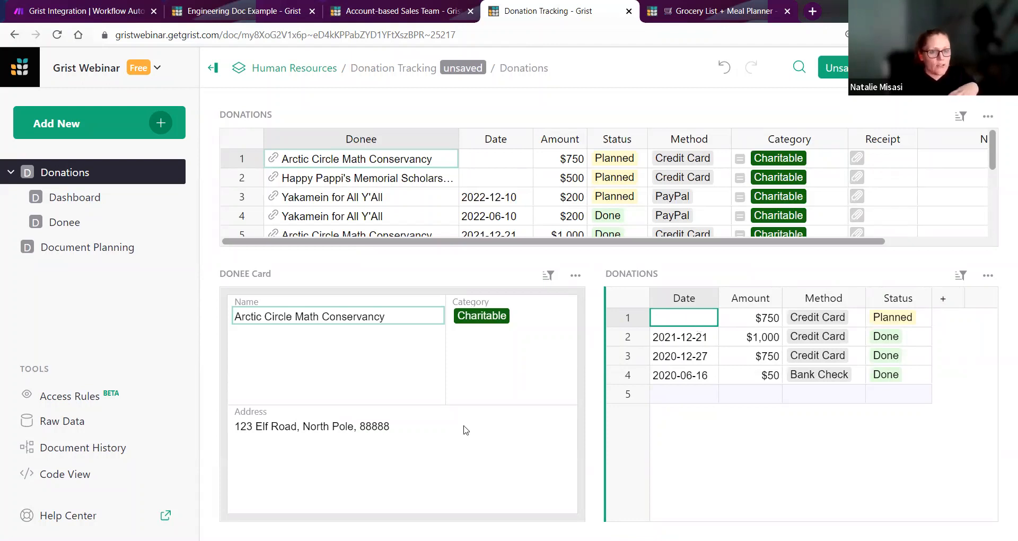
# Step: Review the document's list of raw data tables and inspect the Donations [by Category, Year] summary table
pyautogui.click(54, 421)
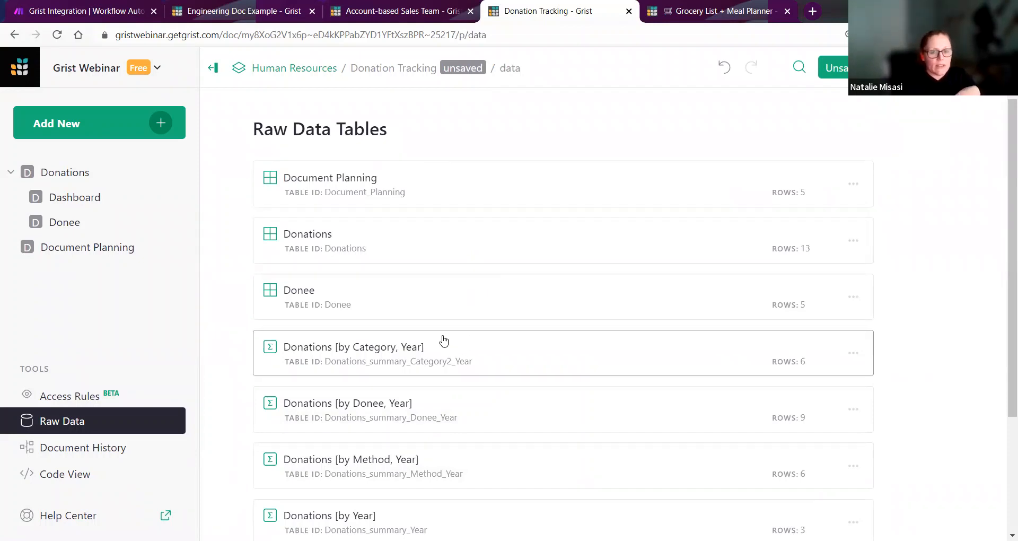
pyautogui.click(539, 357)
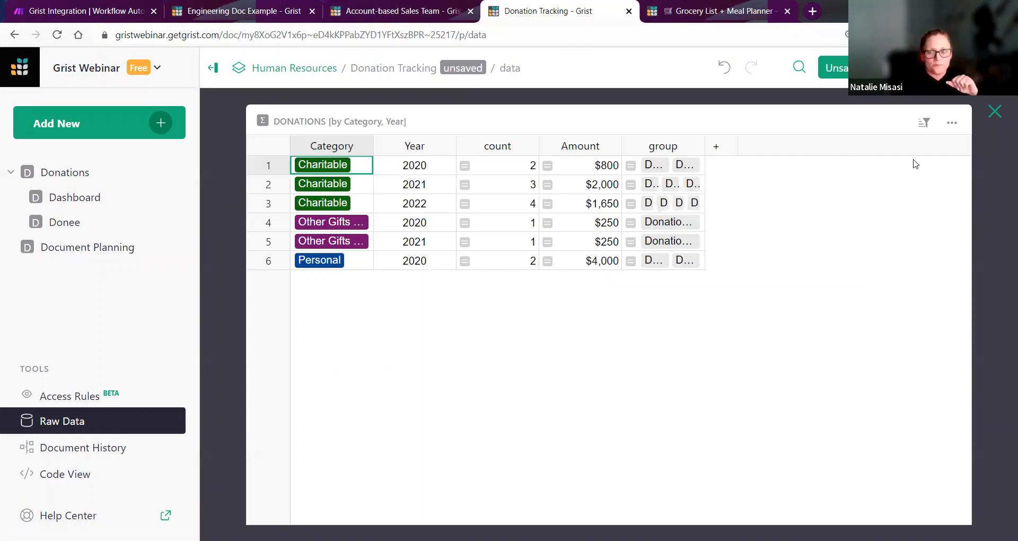
pyautogui.click(994, 110)
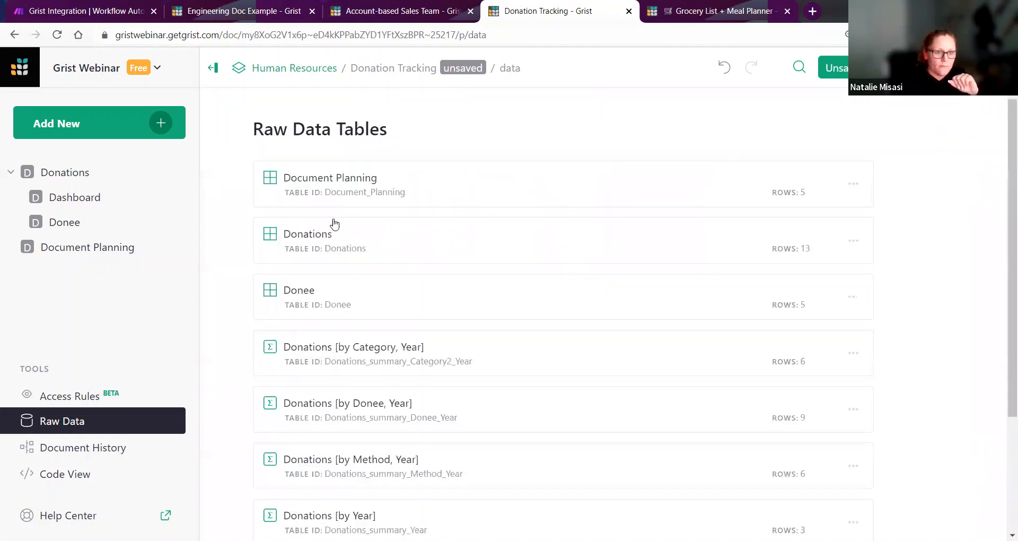
# Step: Return to the Donations page and make the upper Donations table taller
pyautogui.click(123, 176)
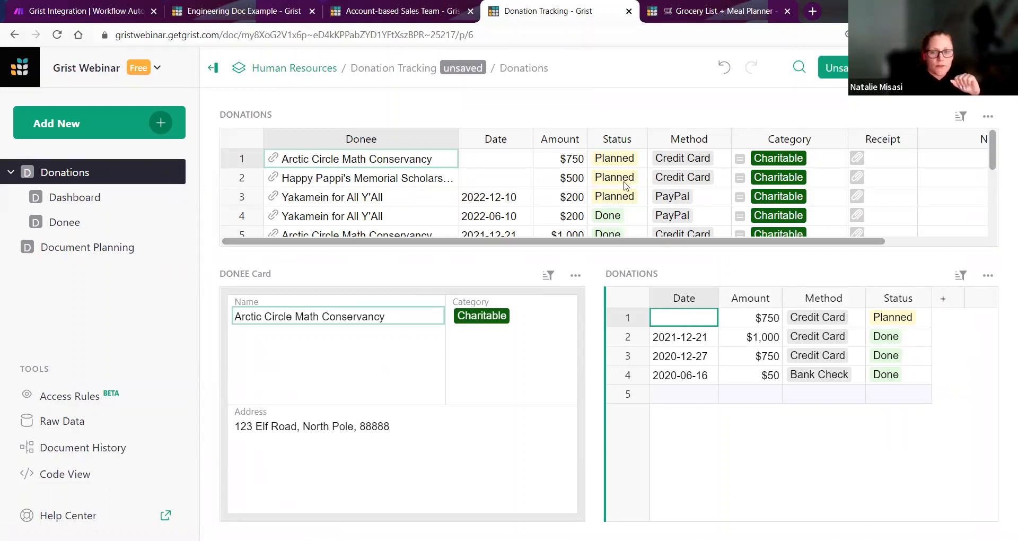
pyautogui.moveTo(709, 259); pyautogui.dragTo(707, 339)
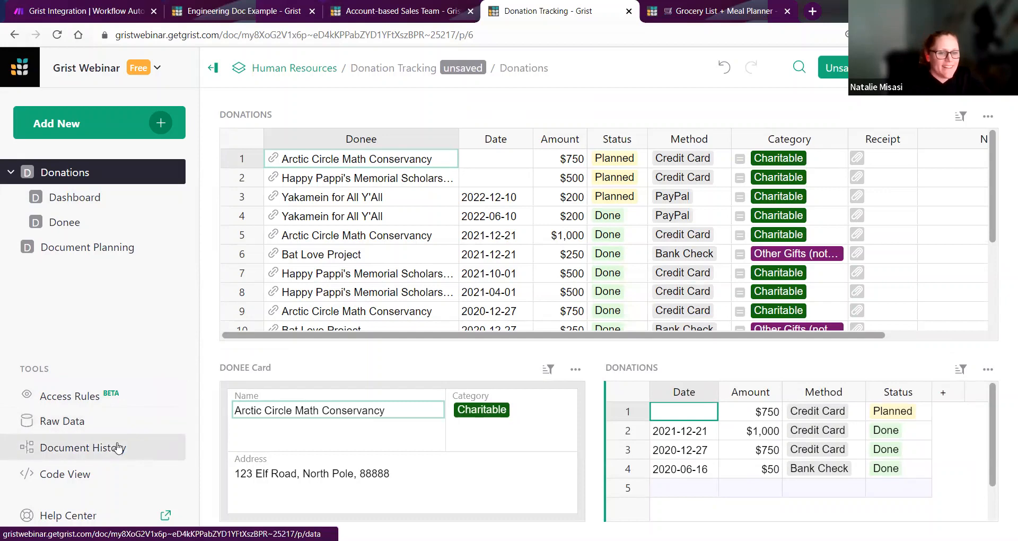
# Step: Examine the document history's activity log for all tables, for the Donations table alone and for the Donee card
pyautogui.click(76, 451)
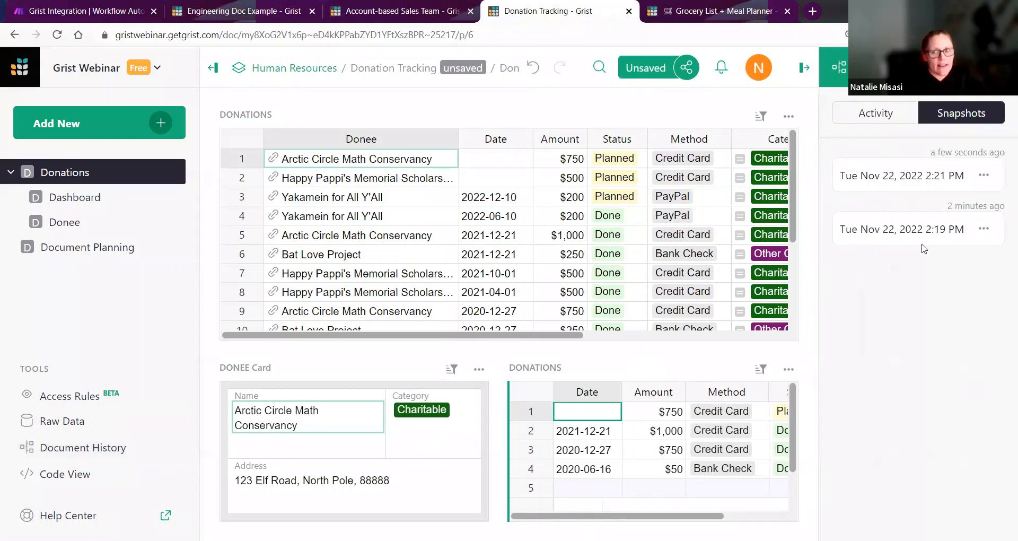
pyautogui.click(884, 116)
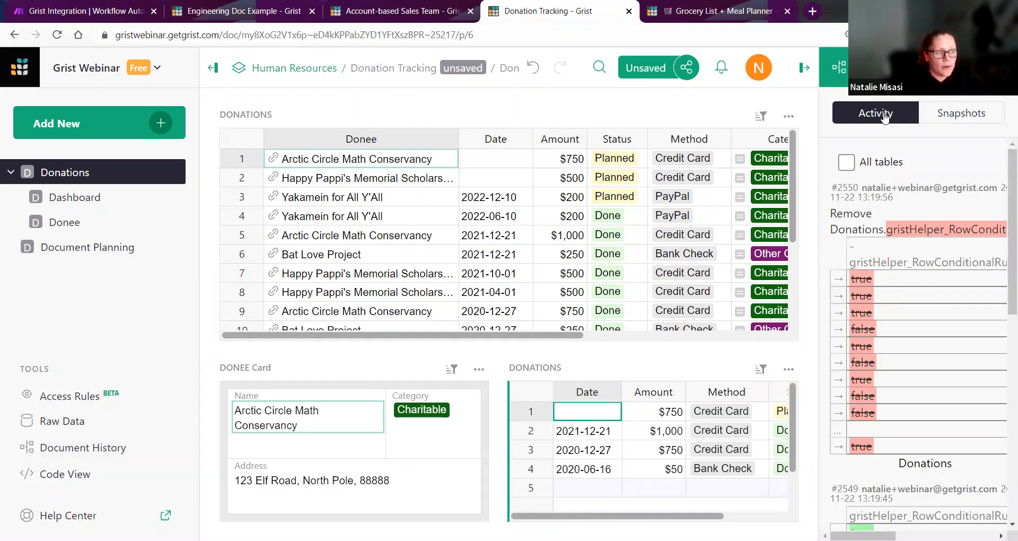
pyautogui.click(847, 163)
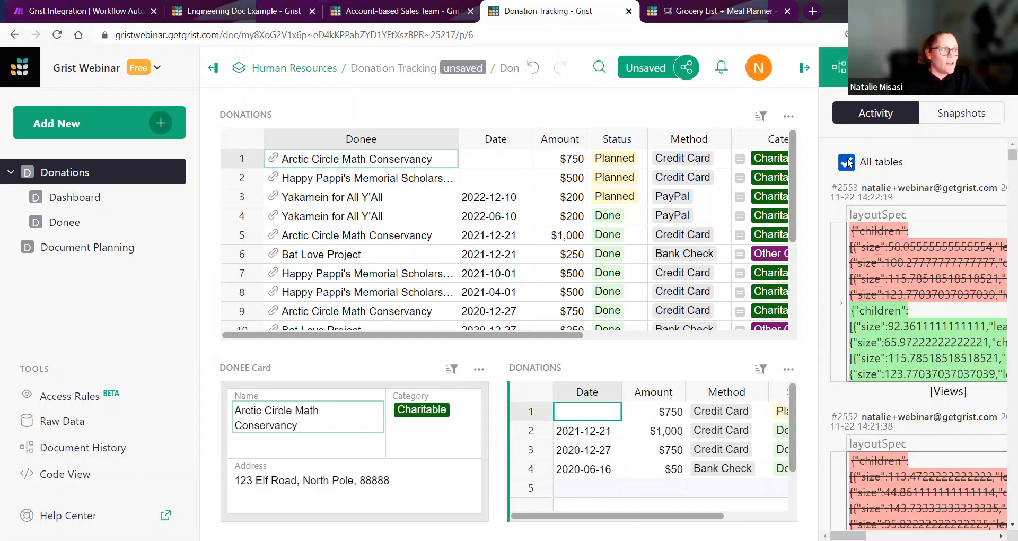
pyautogui.click(847, 163)
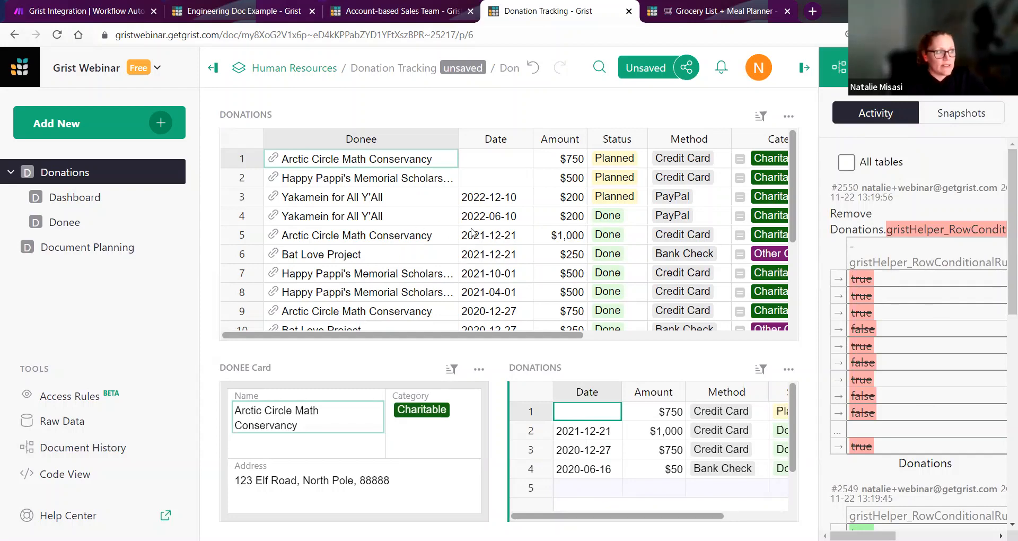
pyautogui.click(498, 220)
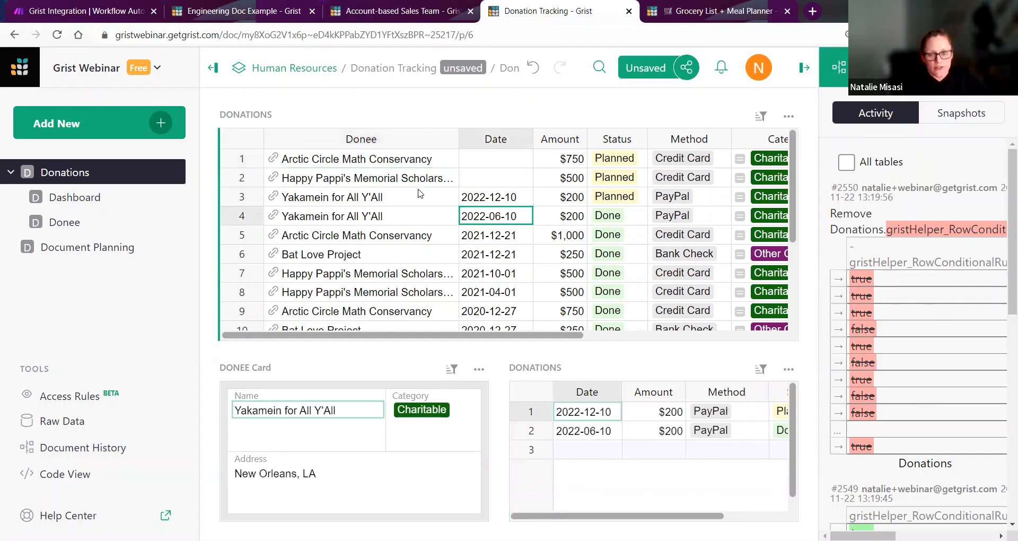
pyautogui.click(438, 409)
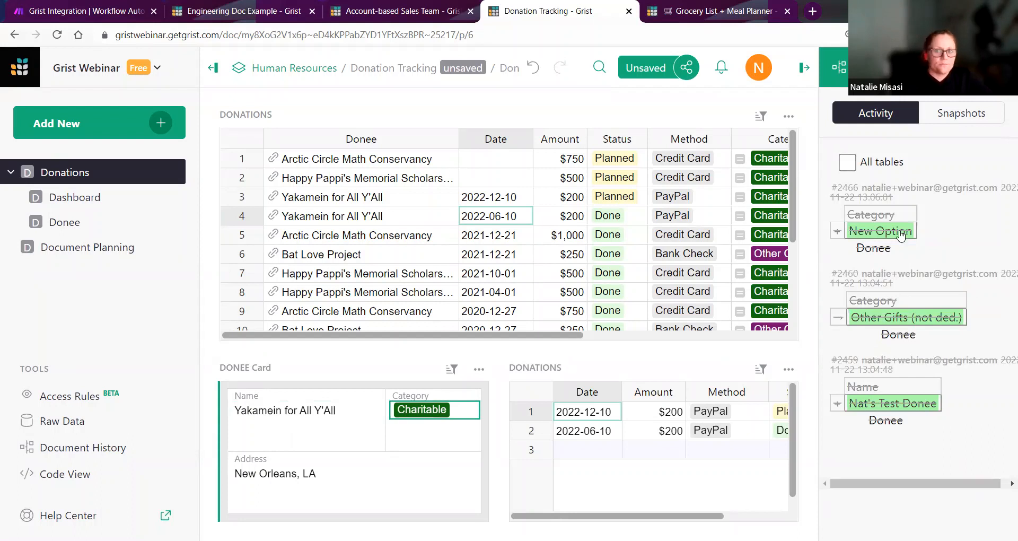
# Step: Open the document snapshot from Tue Nov 22, 2022 2:22 PM
pyautogui.click(958, 121)
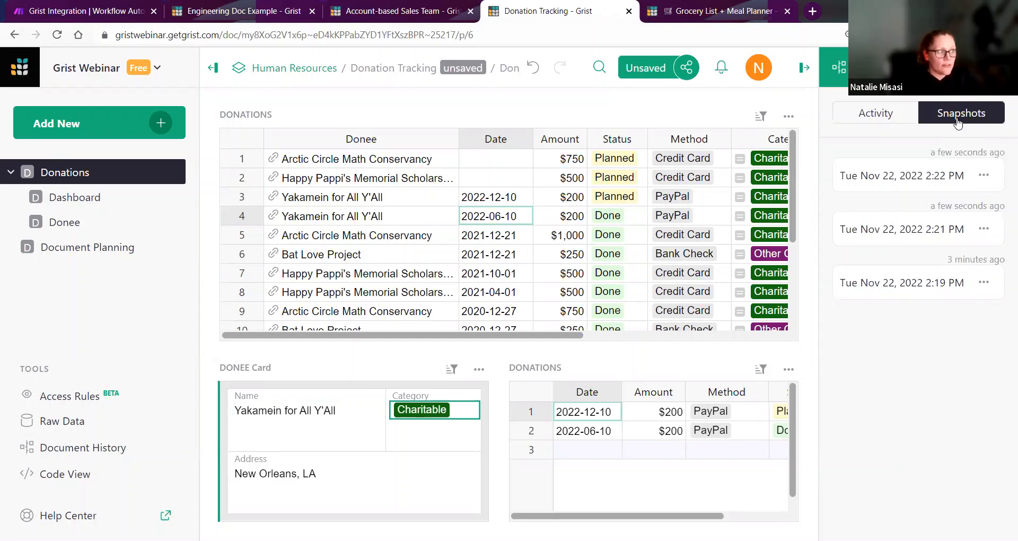
pyautogui.click(983, 175)
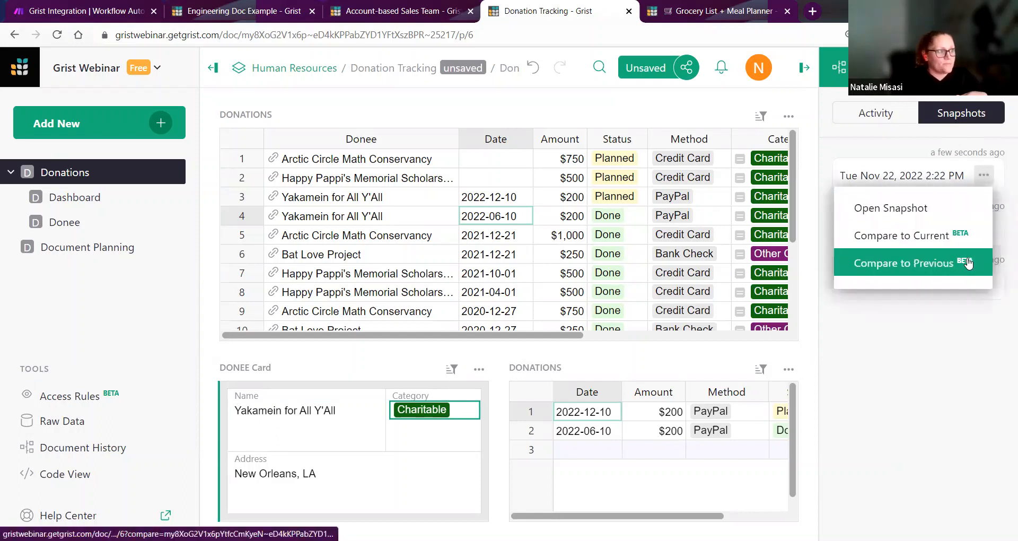
pyautogui.click(968, 219)
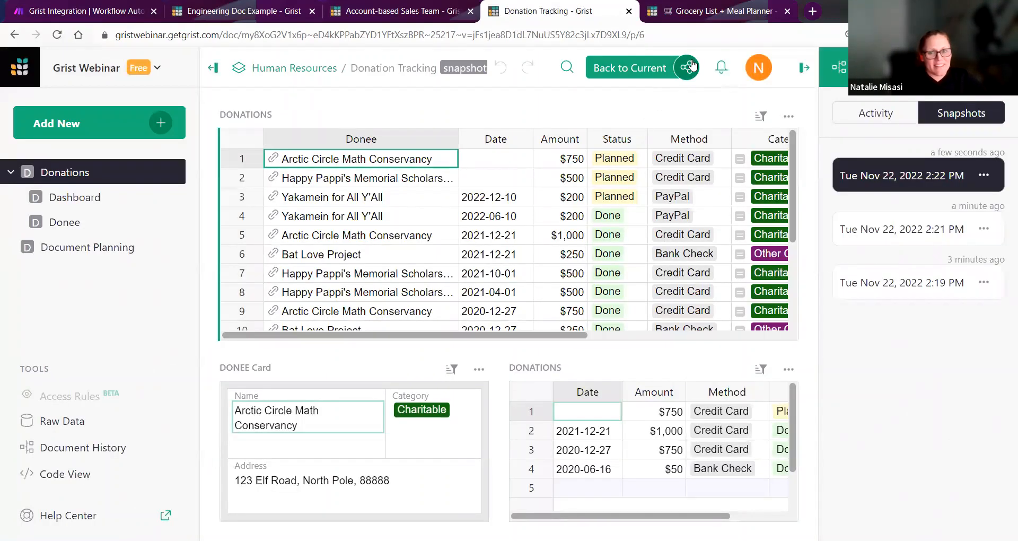
# Step: Review the snapshot's options for comparing, saving a copy and replacing the current version, and return to the current version
pyautogui.click(984, 175)
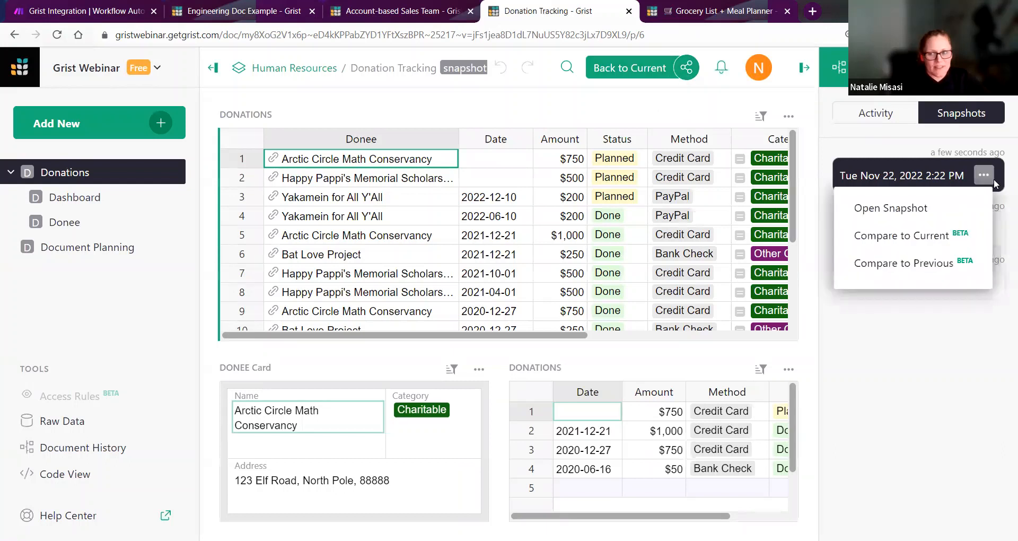
pyautogui.click(685, 71)
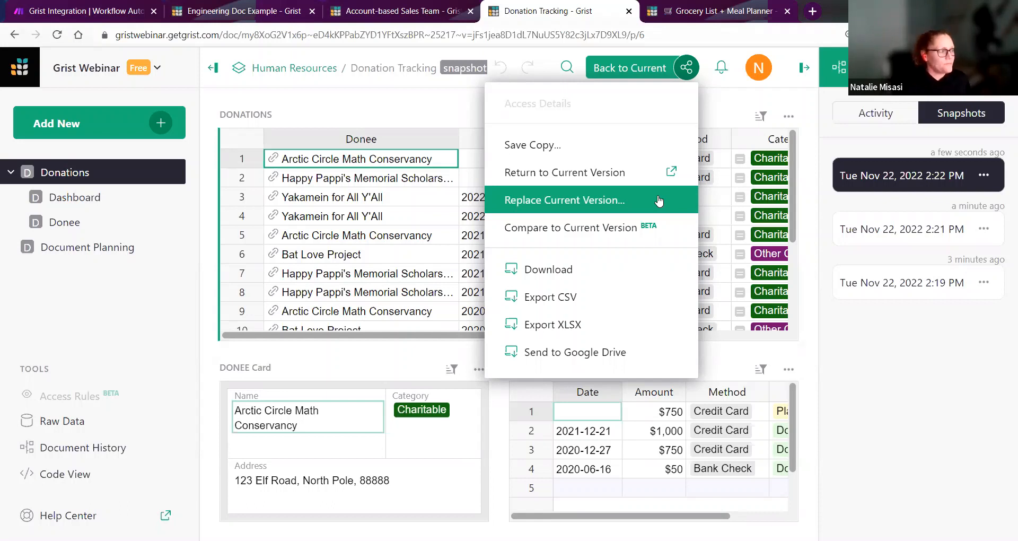
pyautogui.click(867, 140)
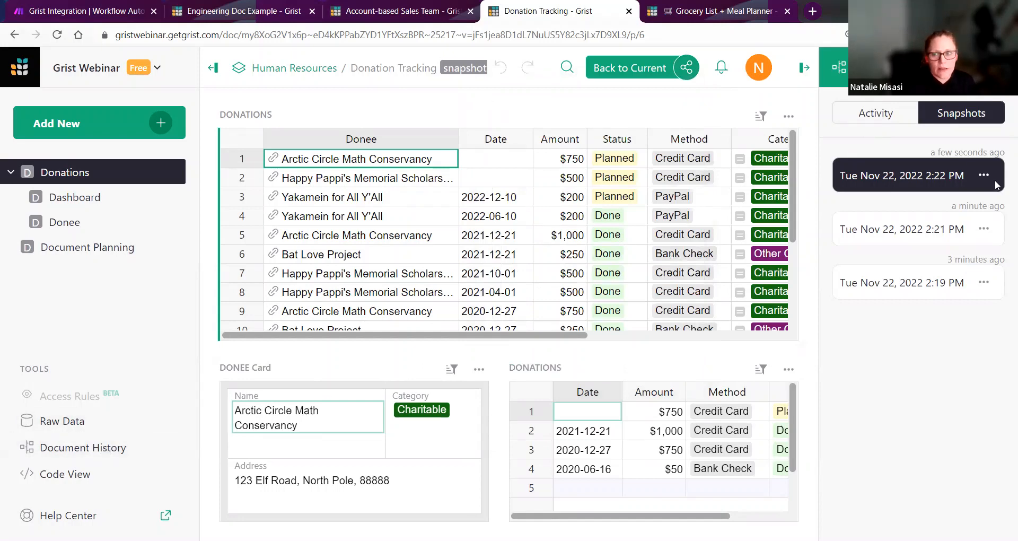
pyautogui.click(882, 118)
pyautogui.click(957, 123)
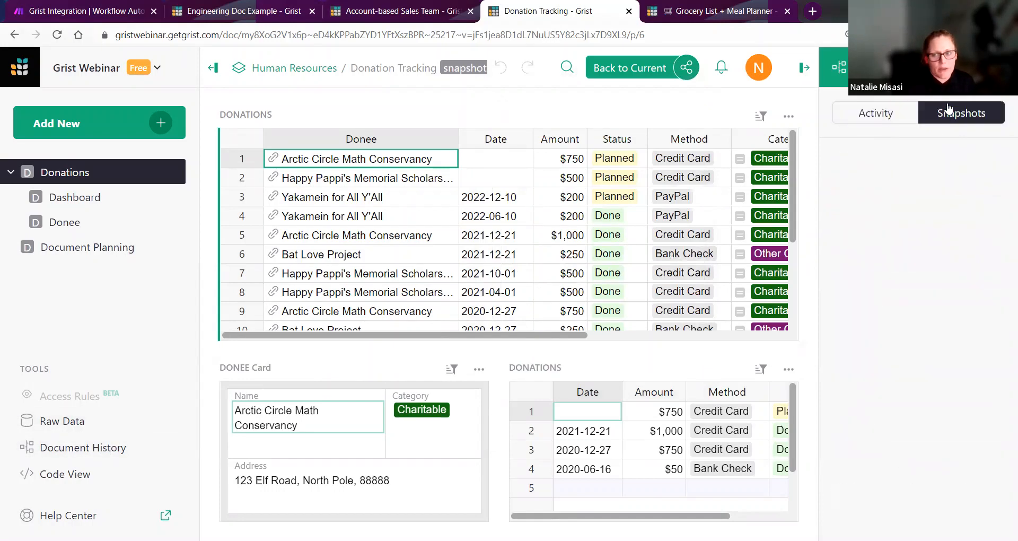
pyautogui.click(979, 176)
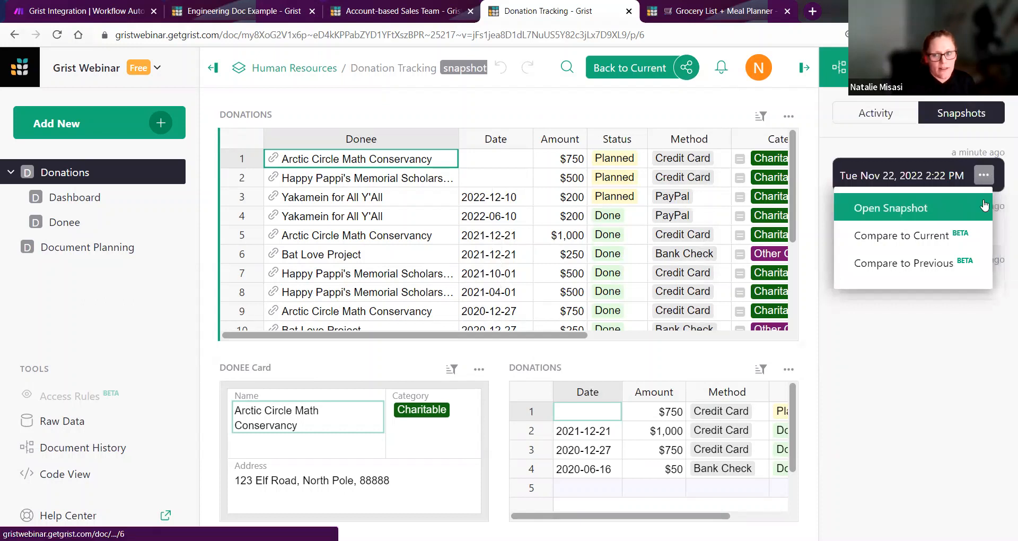
pyautogui.click(689, 77)
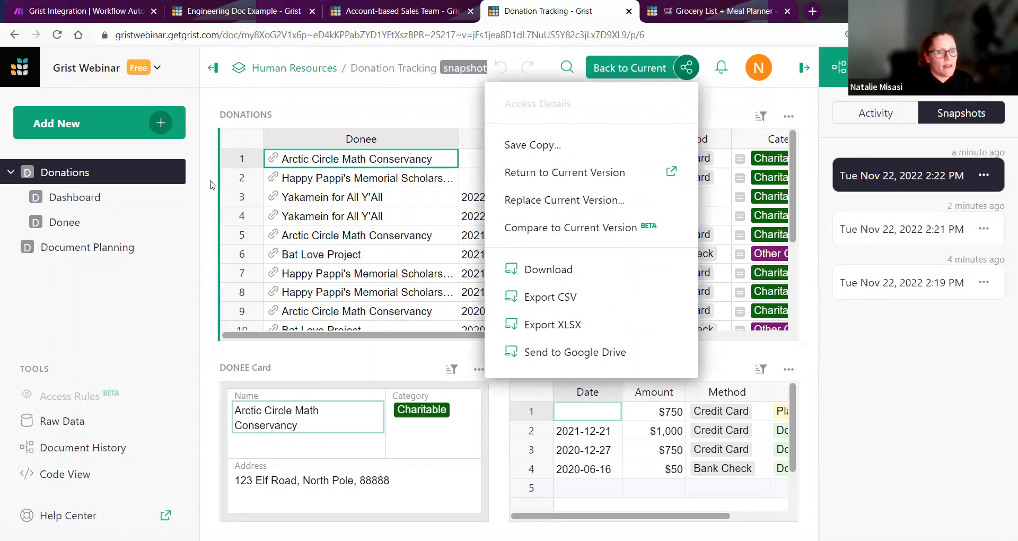
pyautogui.click(620, 68)
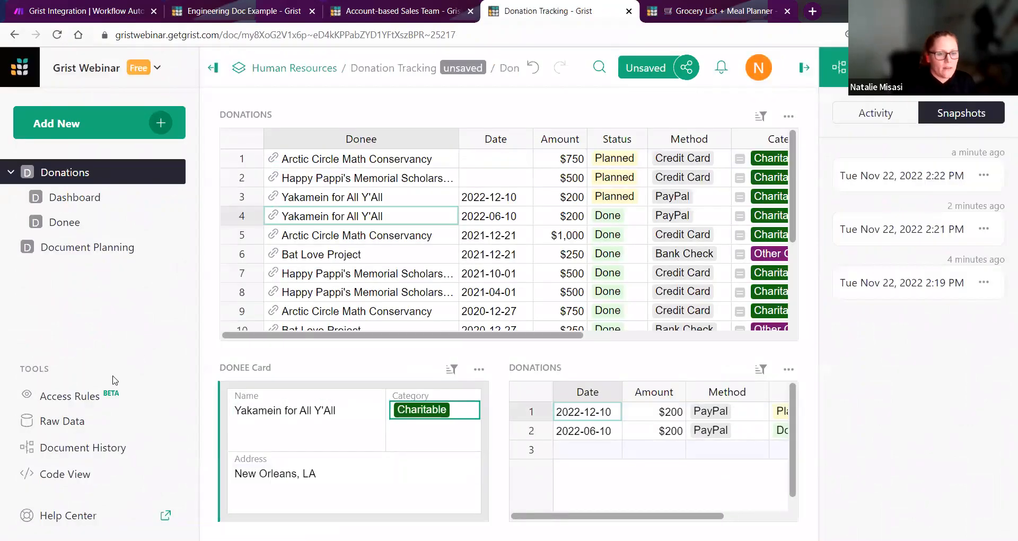
# Step: Review the document's default and special access rules with the document history pane hidden
pyautogui.click(148, 403)
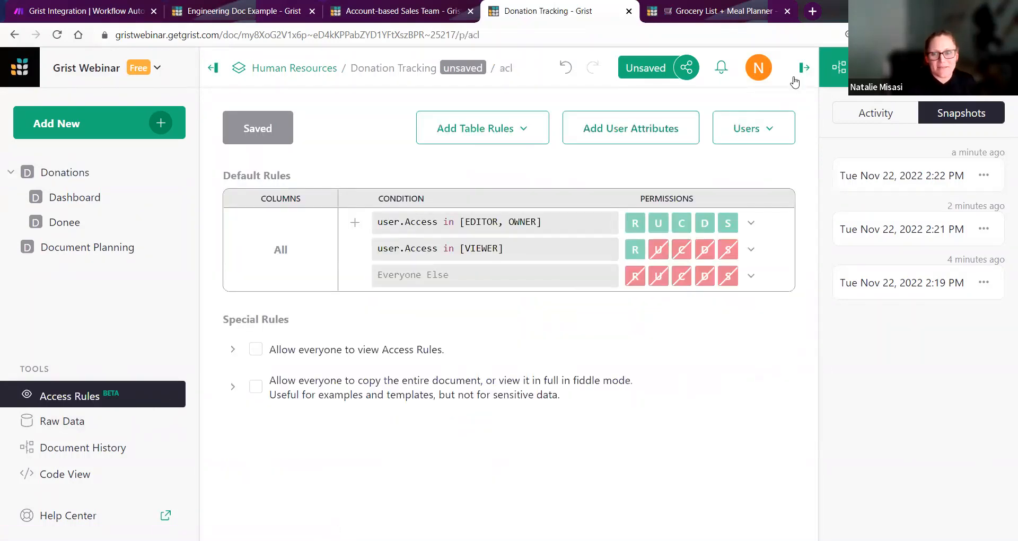
pyautogui.click(803, 67)
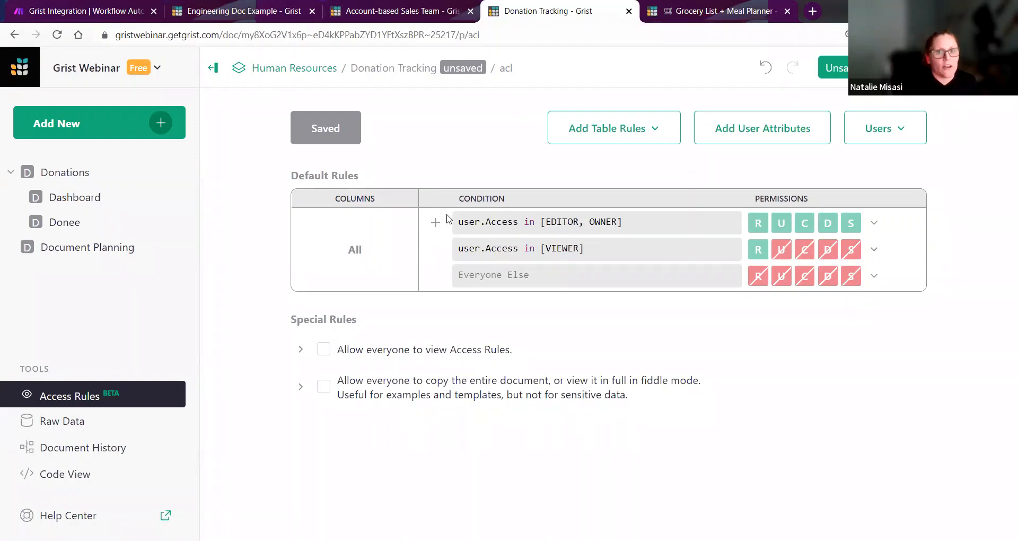
# Step: Add and save a default rule with the condition user.Access == EDITOR that denies the structure (S) permission
pyautogui.click(438, 228)
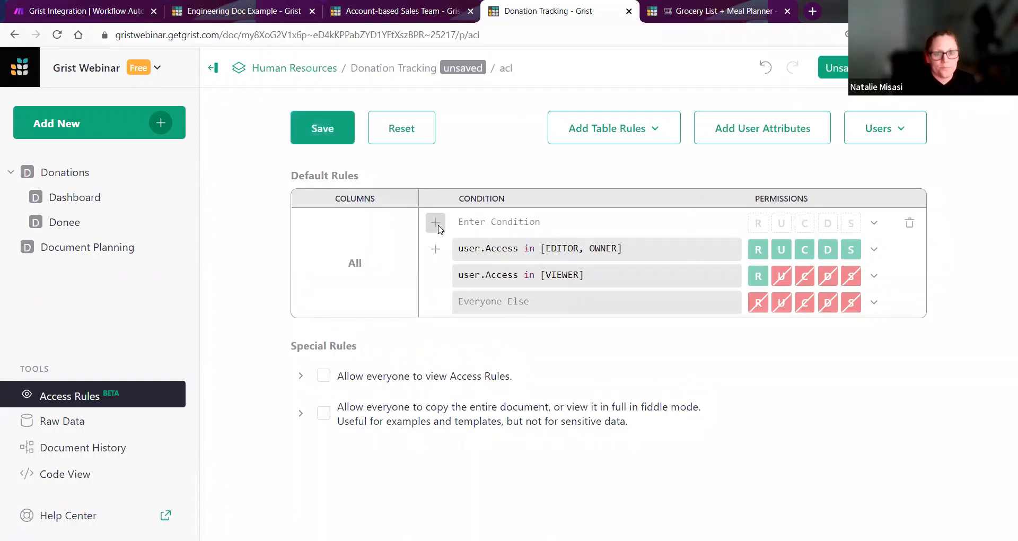
pyautogui.click(486, 226)
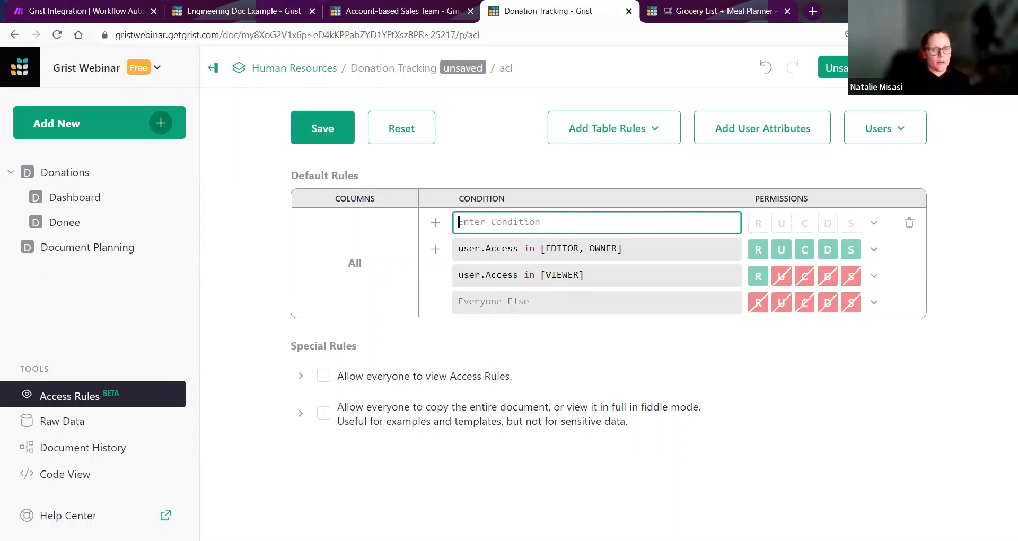
pyautogui.write('user.Ac')
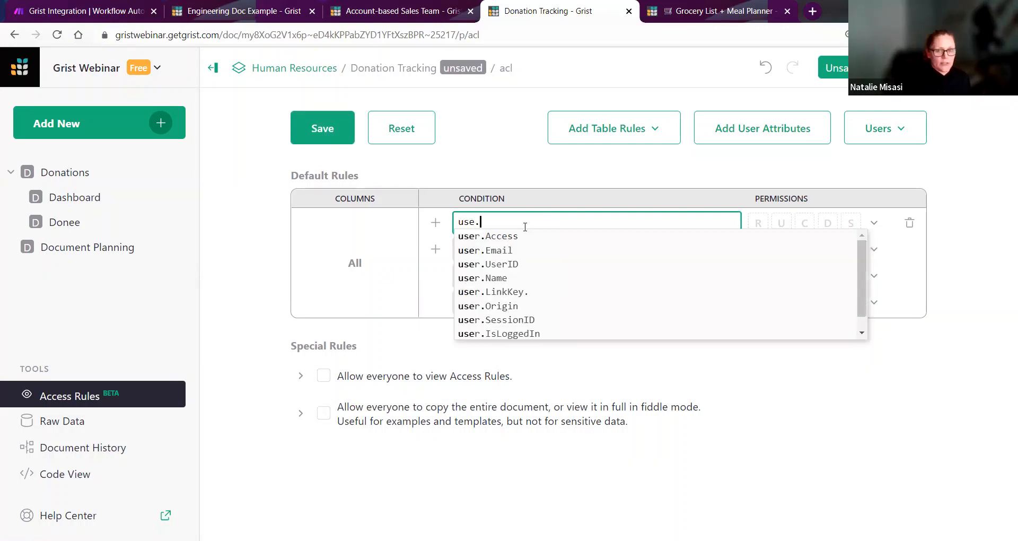
pyautogui.write('cess')
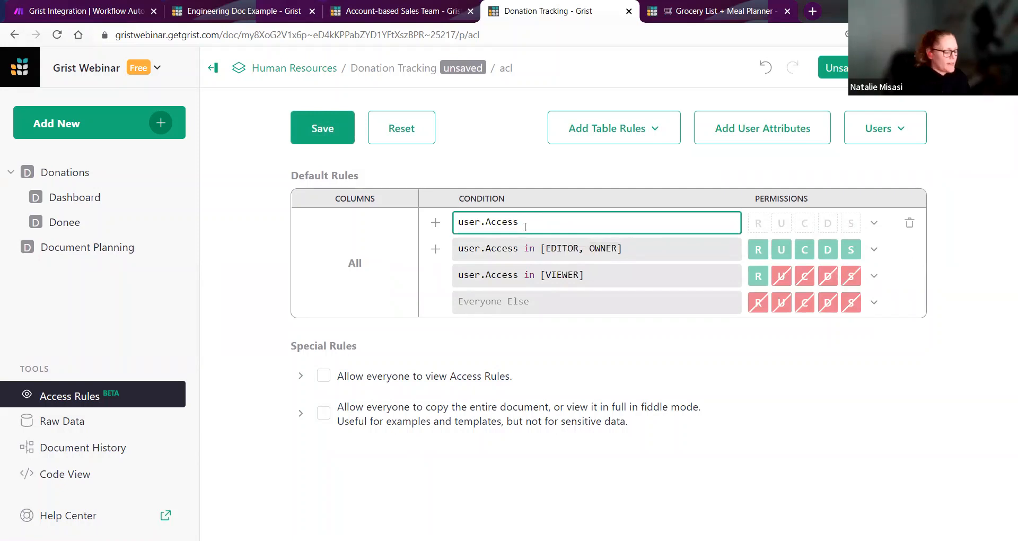
pyautogui.write('==')
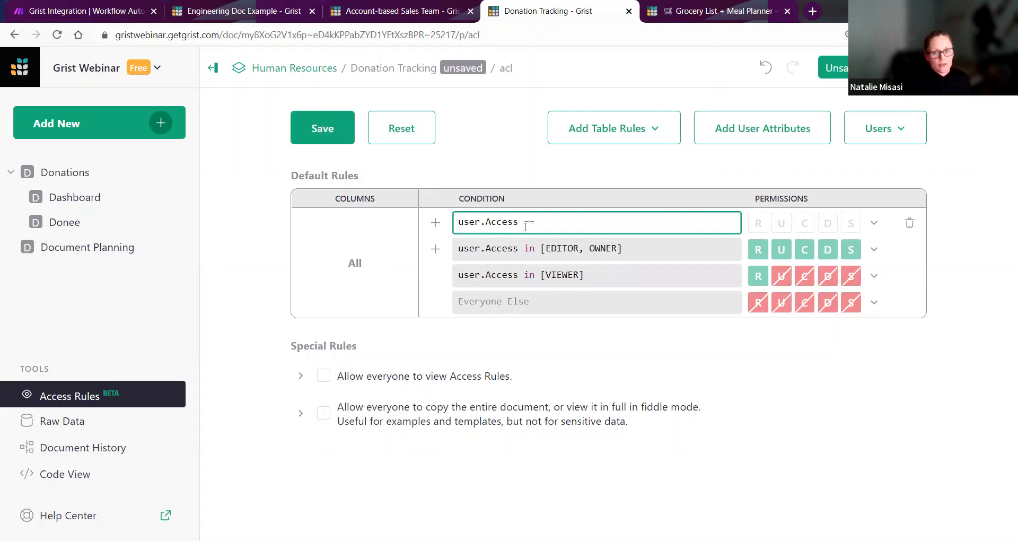
pyautogui.write(' EDITOR')
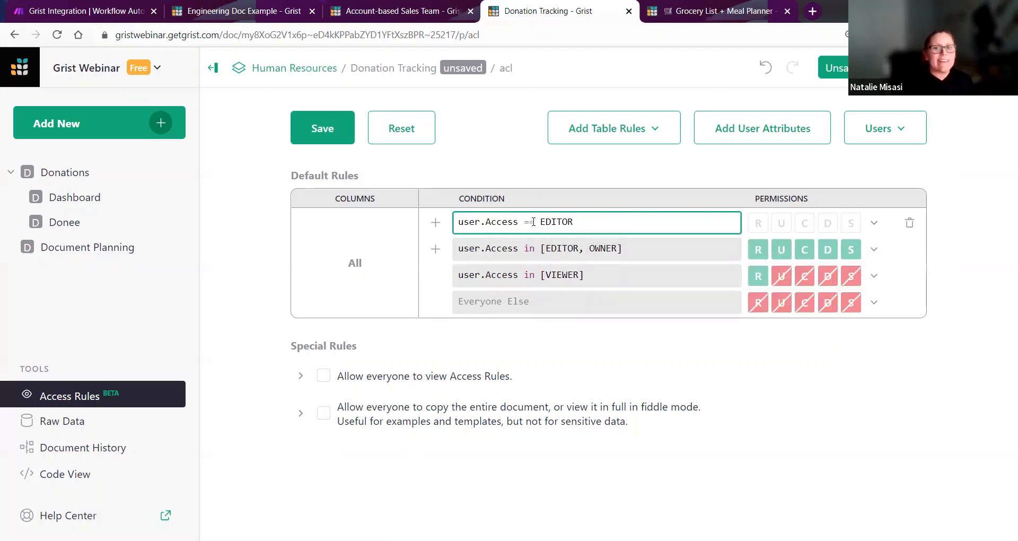
pyautogui.click(850, 223)
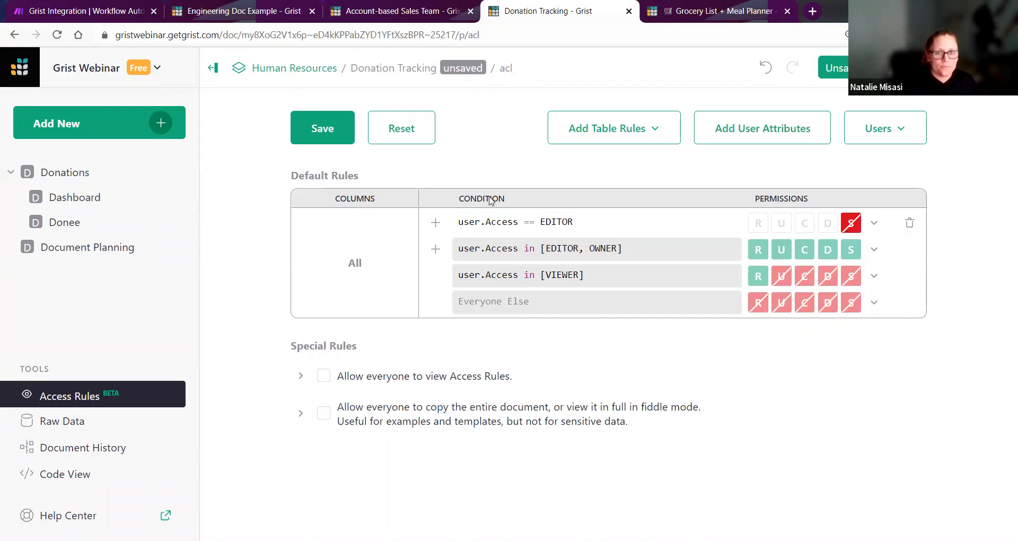
pyautogui.click(313, 129)
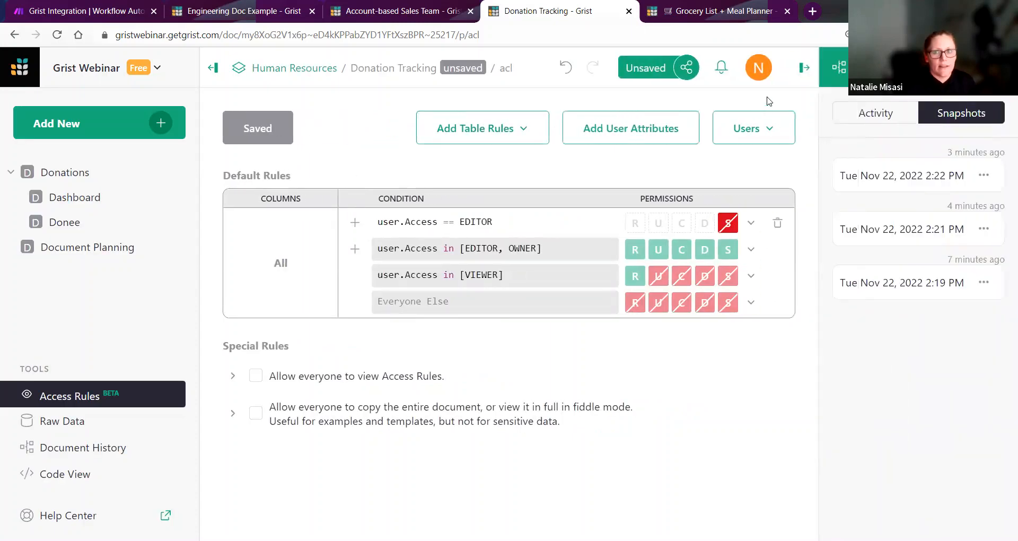
pyautogui.click(803, 68)
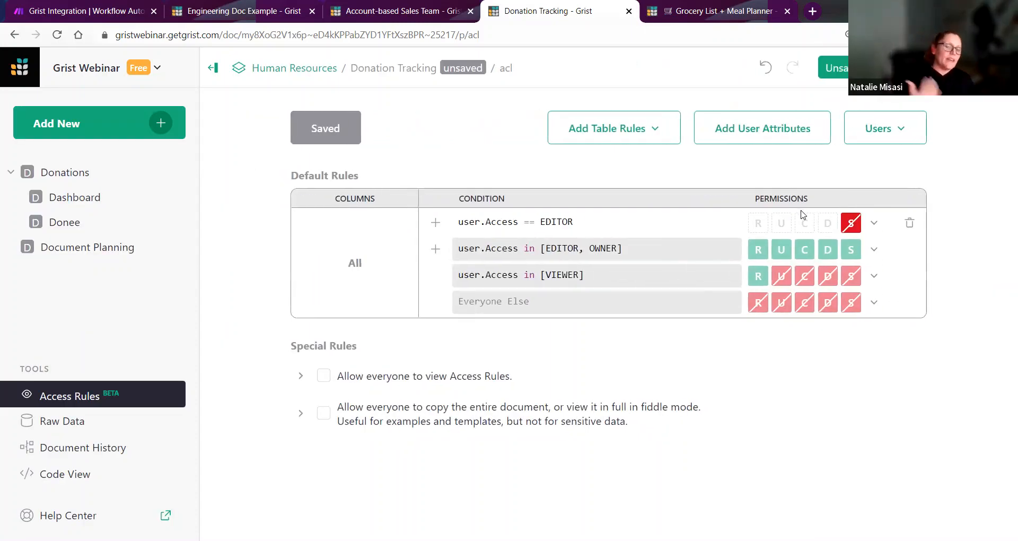
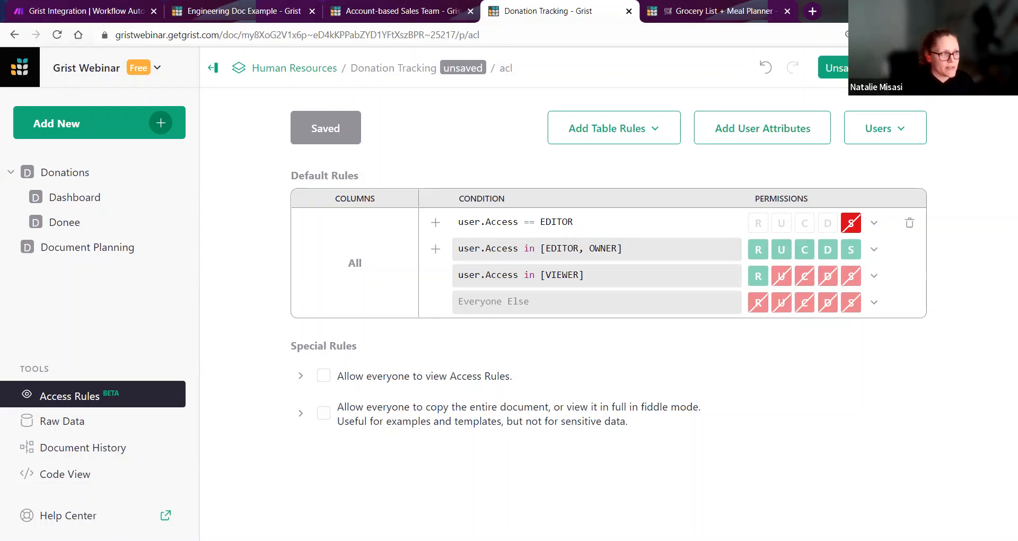
# Step: Check the Document Planning page, and add table rules for the Document Planning table to the access rules
pyautogui.click(108, 249)
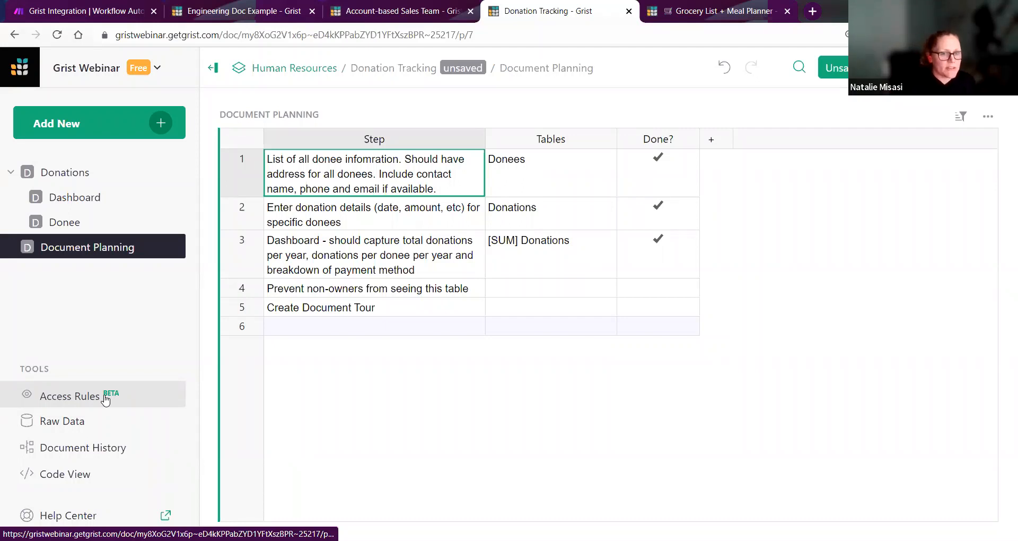
pyautogui.click(105, 400)
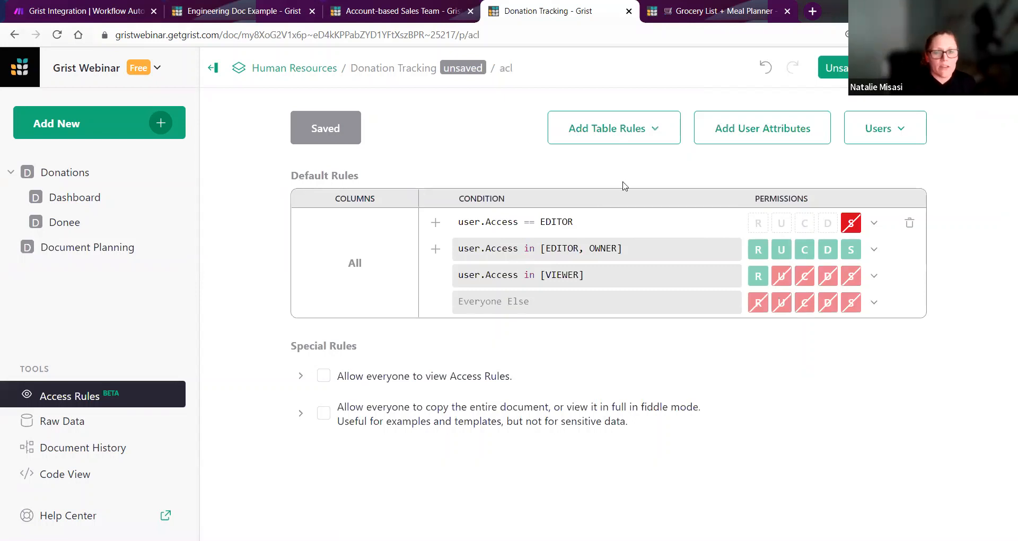
pyautogui.click(665, 134)
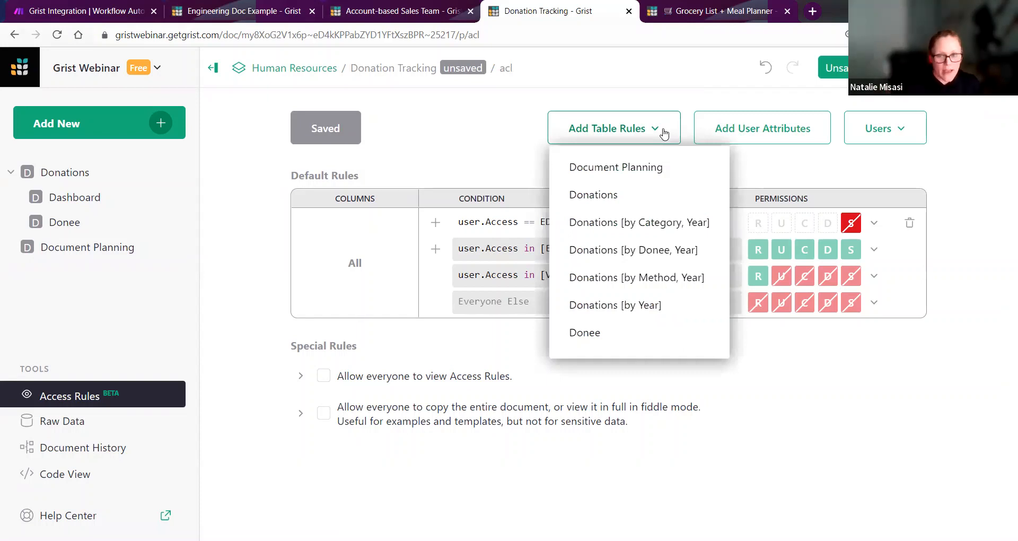
pyautogui.click(662, 165)
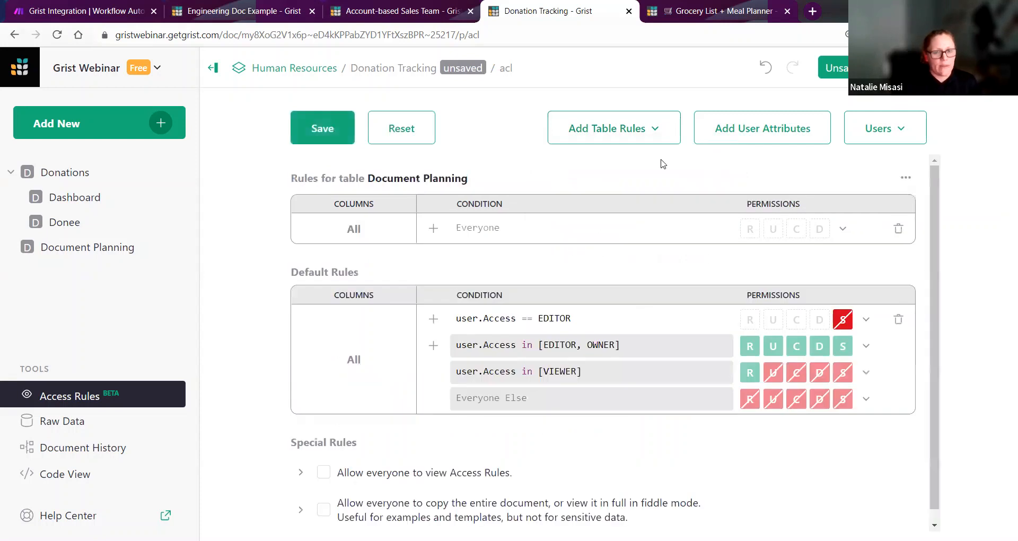
# Step: Set the condition of the Document Planning table rule to user.Access != OWNER
pyautogui.click(503, 228)
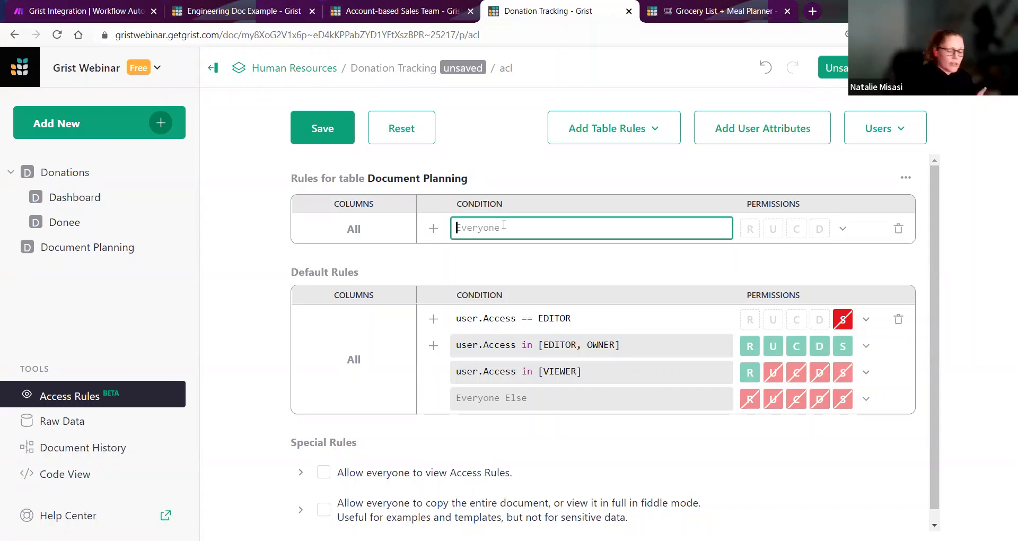
pyautogui.write('user')
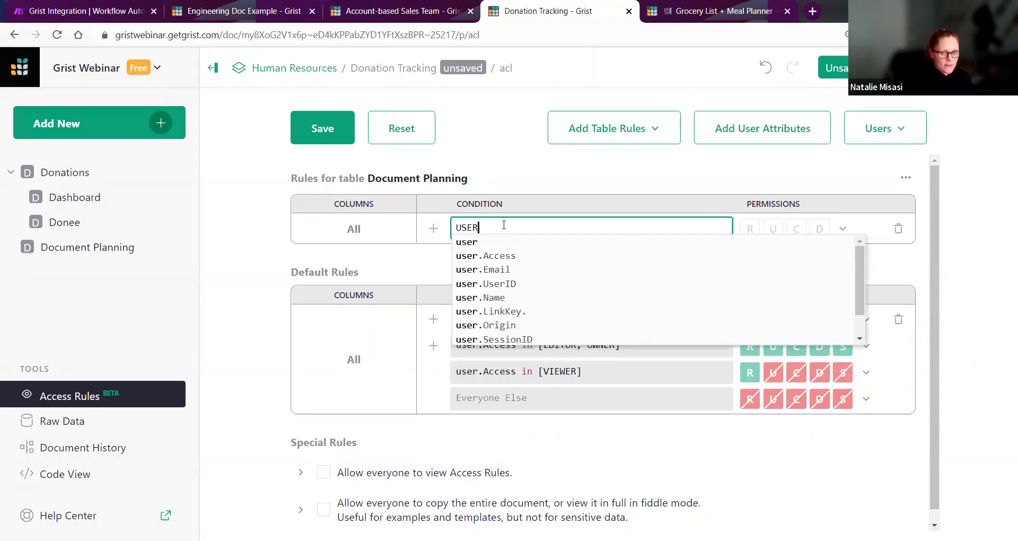
pyautogui.press('BackSpace')
pyautogui.press('BackSpace')
pyautogui.press('BackSpace')
pyautogui.press('BackSpace')
pyautogui.write('user.')
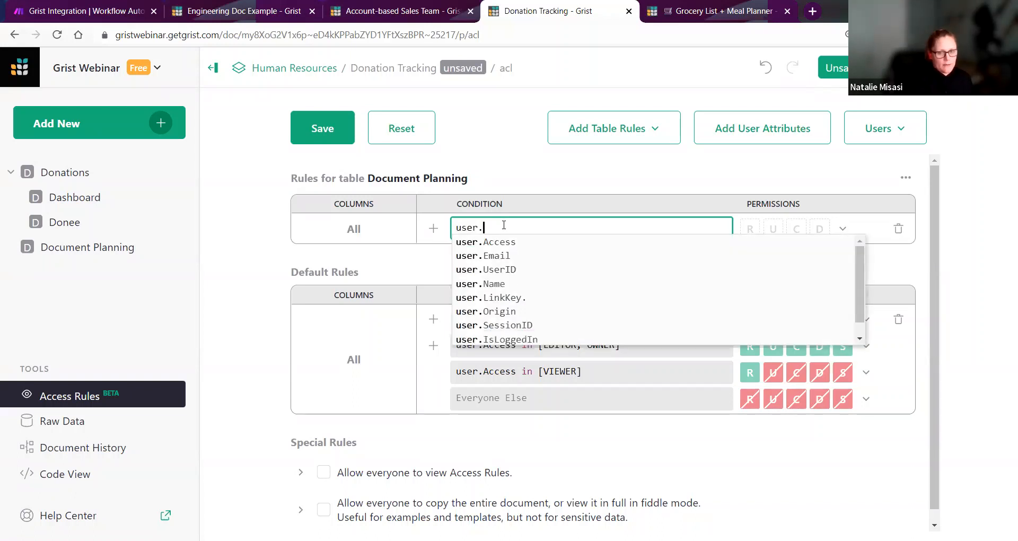
pyautogui.write('Access')
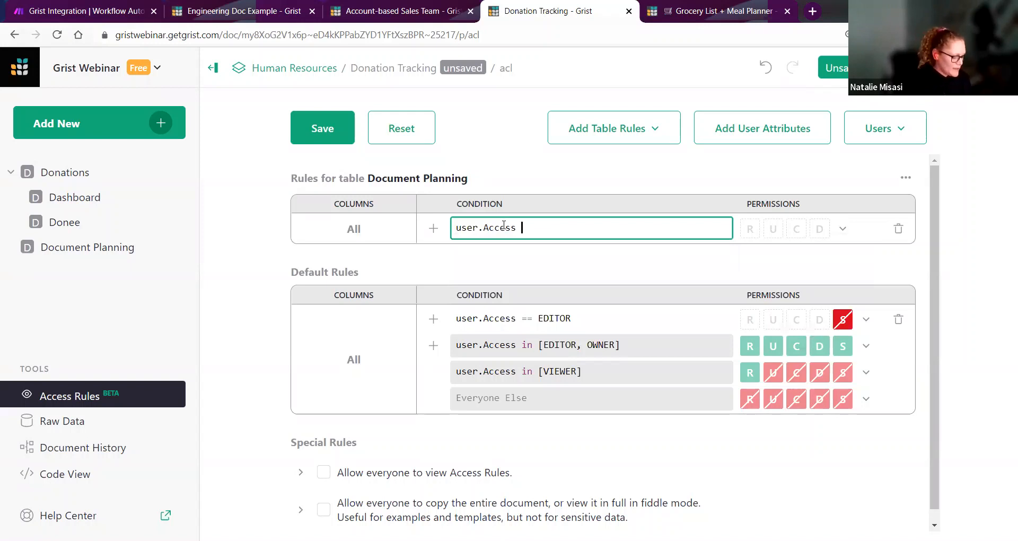
pyautogui.write('!=')
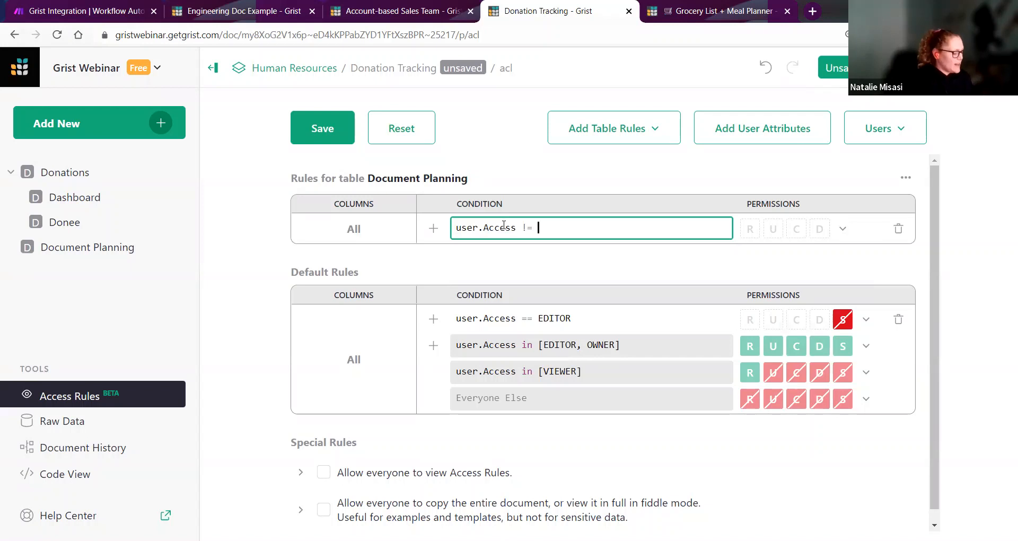
pyautogui.write(' OWNER')
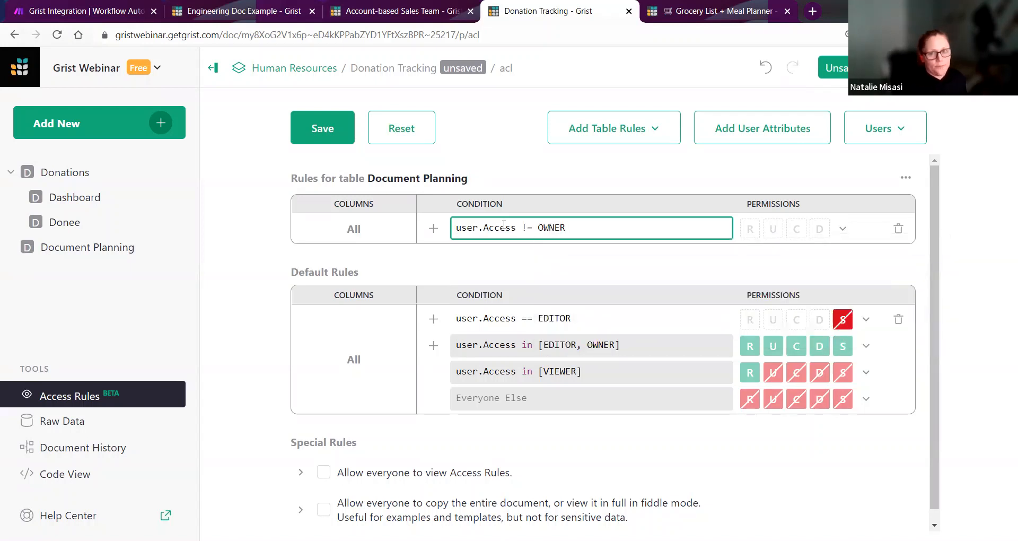
# Step: Deny all permissions in the Document Planning rule for non-owners and save the access rules
pyautogui.click(843, 228)
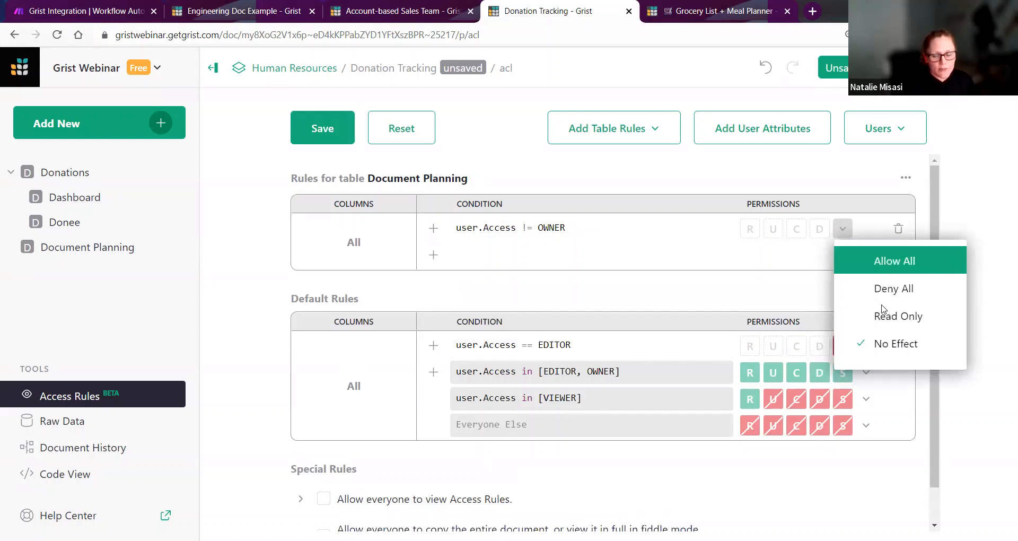
pyautogui.click(876, 290)
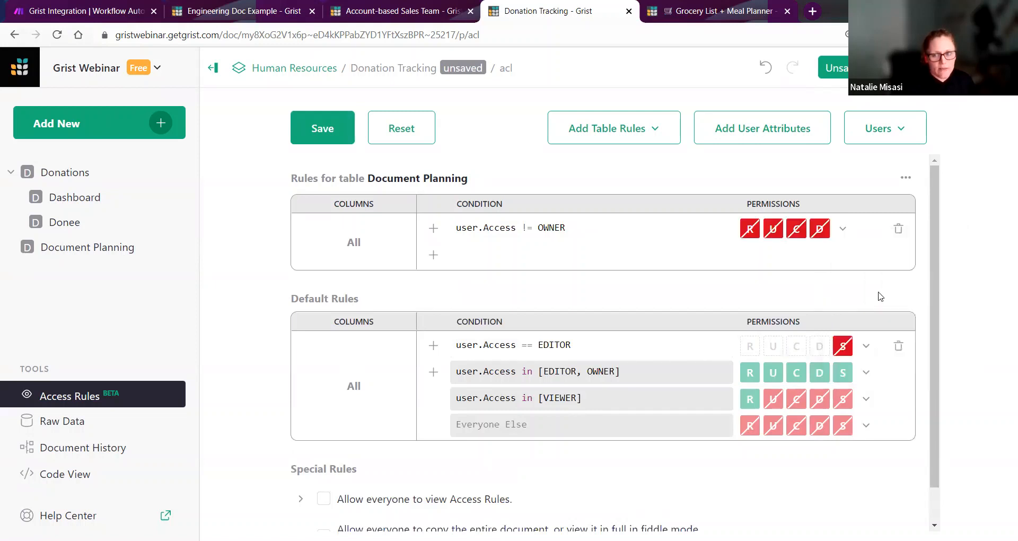
pyautogui.click(749, 228)
pyautogui.click(749, 229)
pyautogui.click(749, 229)
pyautogui.click(748, 228)
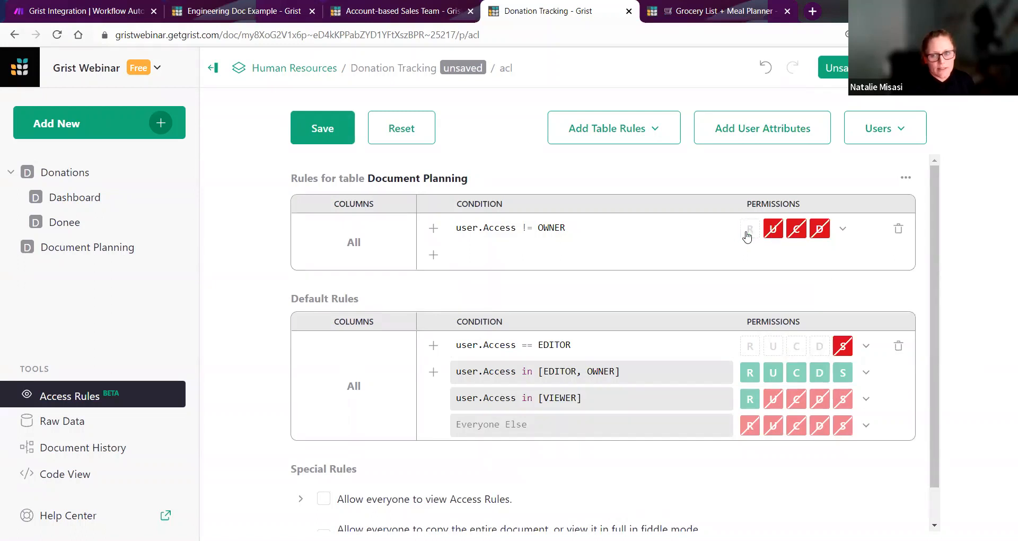
pyautogui.click(748, 232)
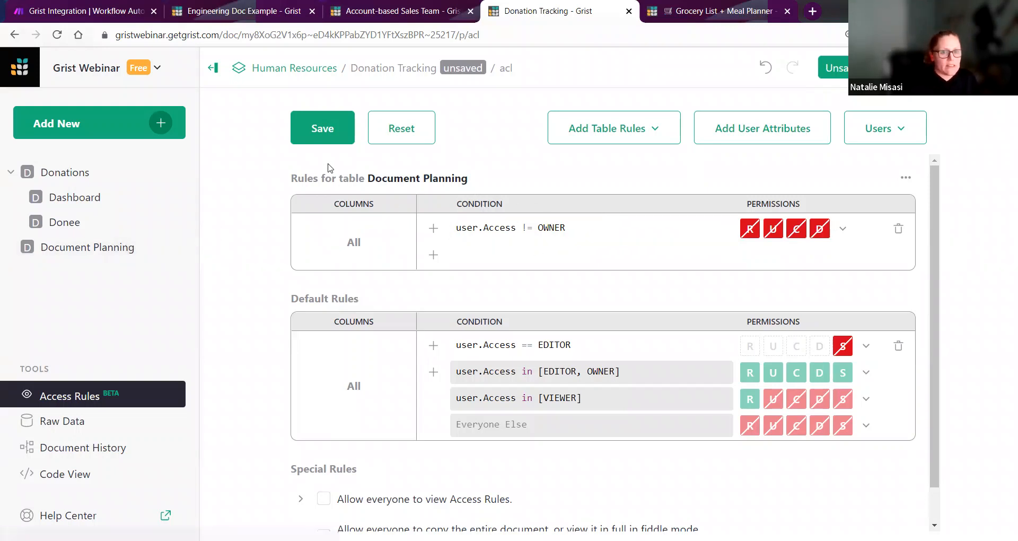
pyautogui.click(328, 130)
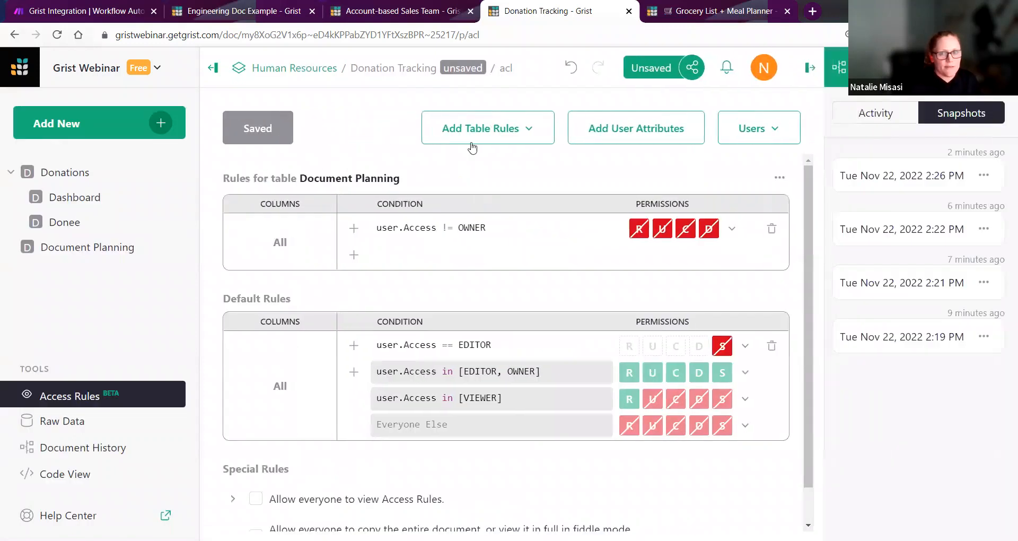
pyautogui.click(804, 68)
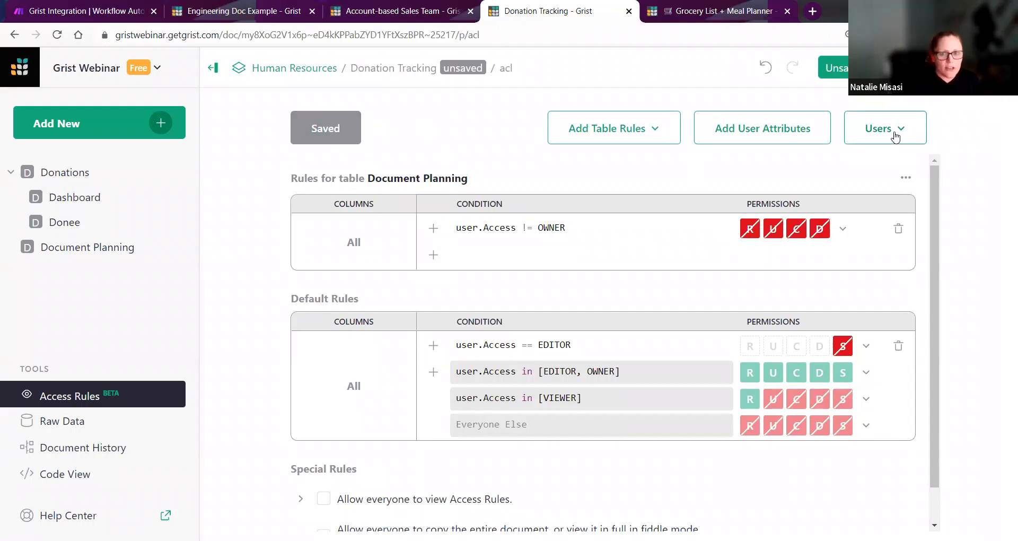
# Step: View the document as the admin viewer to check the hidden Document Planning table, and return to the access rules
pyautogui.click(895, 138)
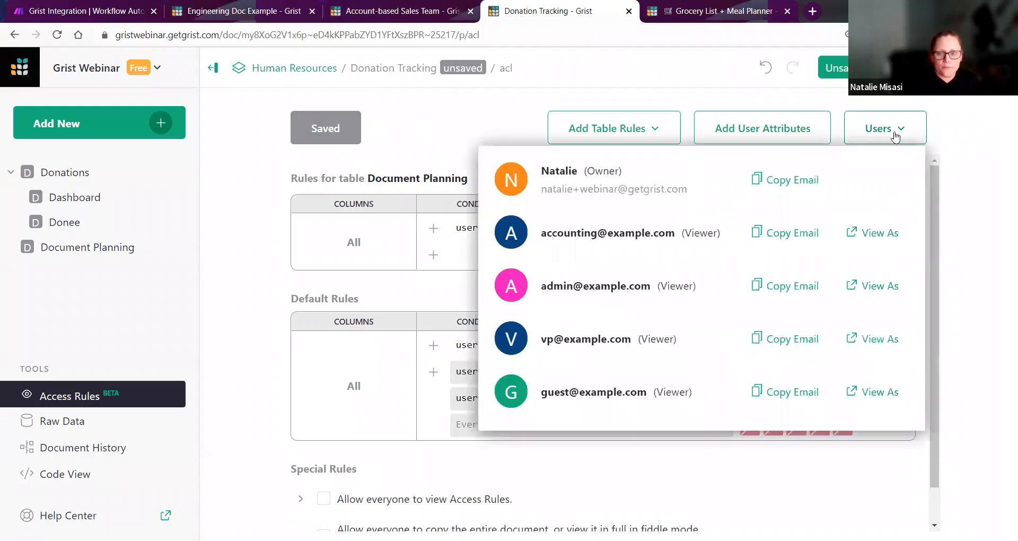
pyautogui.click(872, 282)
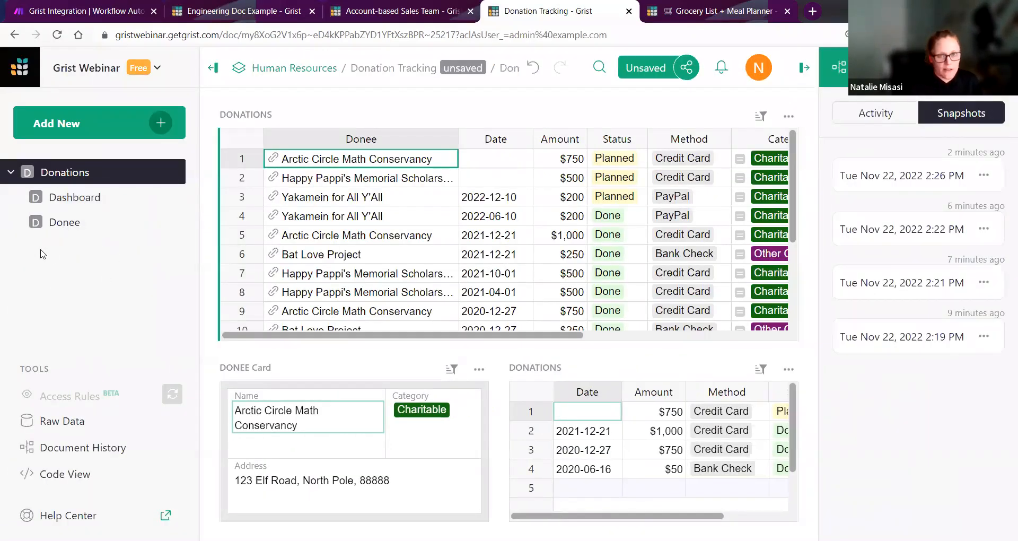
pyautogui.click(173, 394)
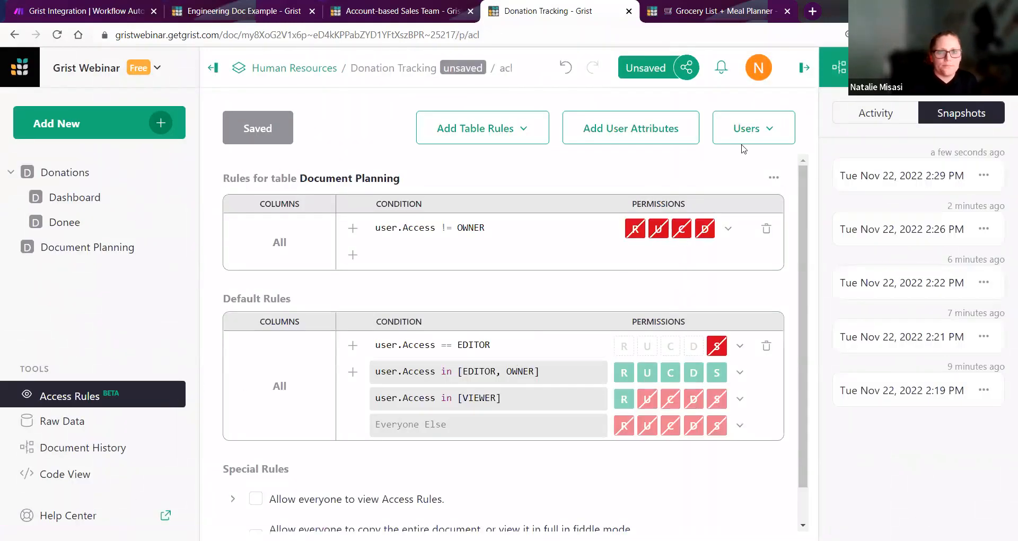
pyautogui.click(807, 69)
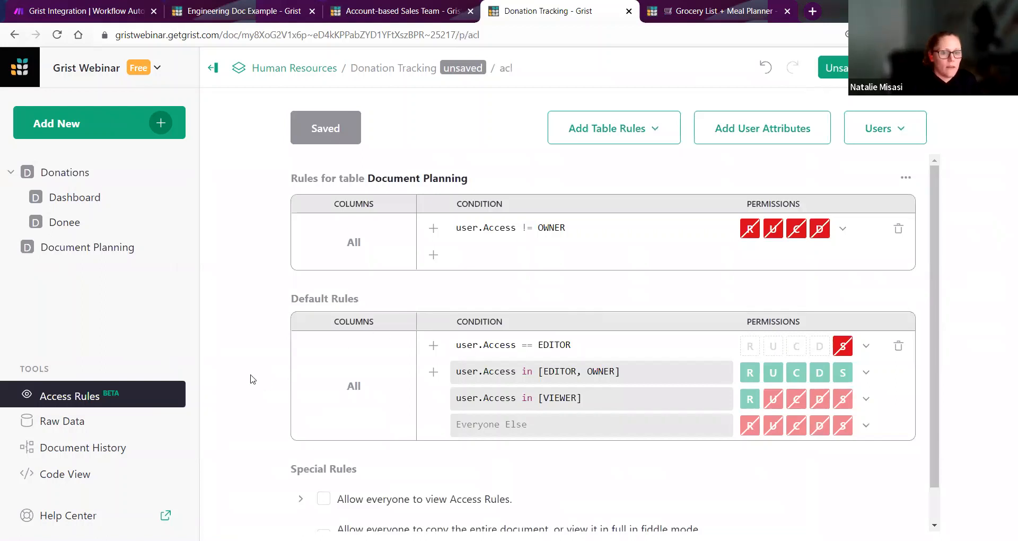
# Step: Sort the main Donations table on the Donations page by the Date column in descending order (Z-A)
pyautogui.click(96, 172)
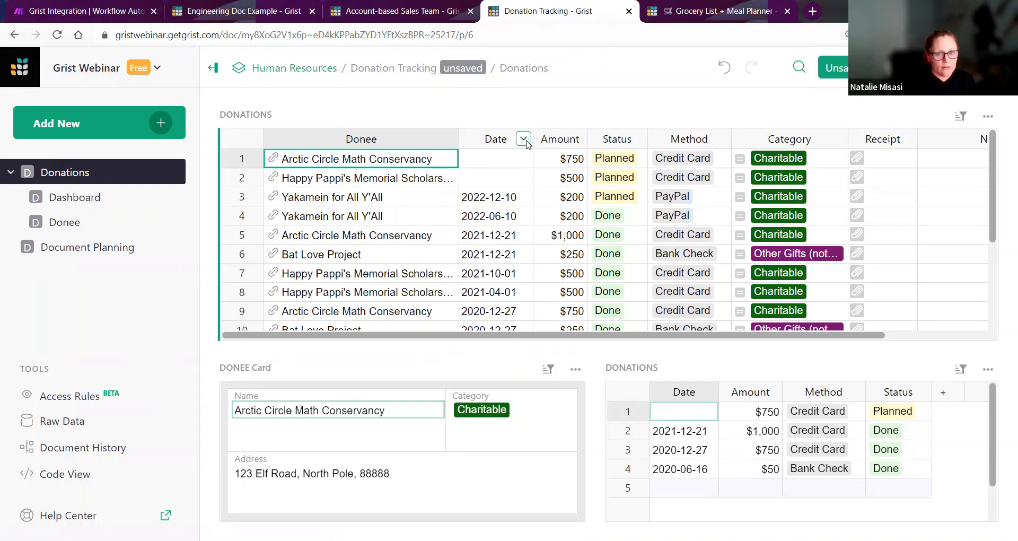
pyautogui.click(523, 141)
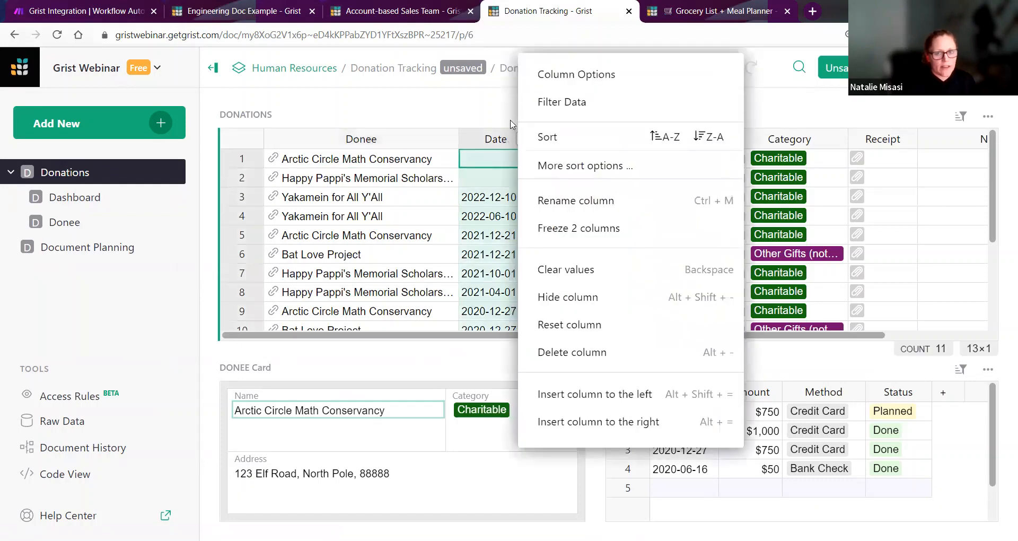
pyautogui.click(525, 139)
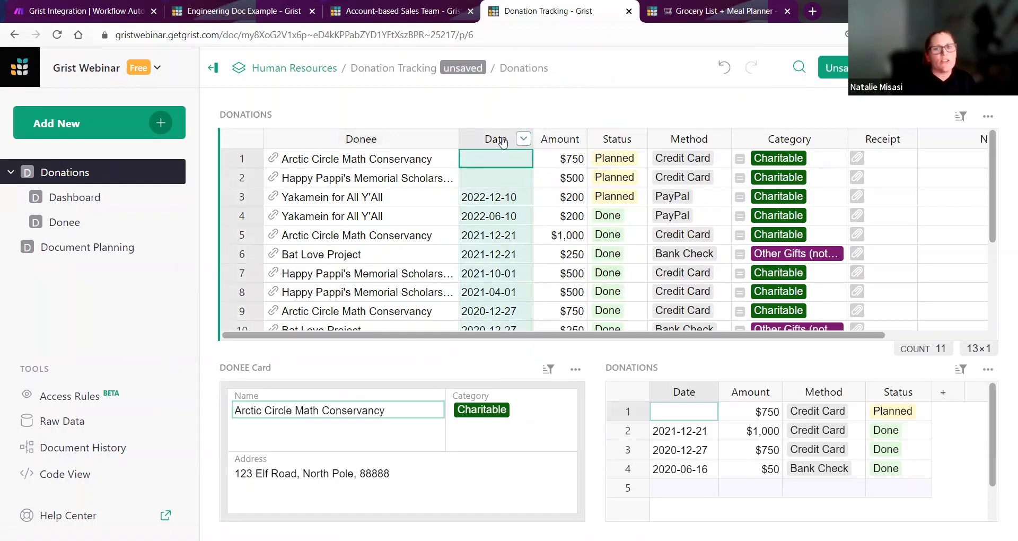
pyautogui.rightClick(502, 141)
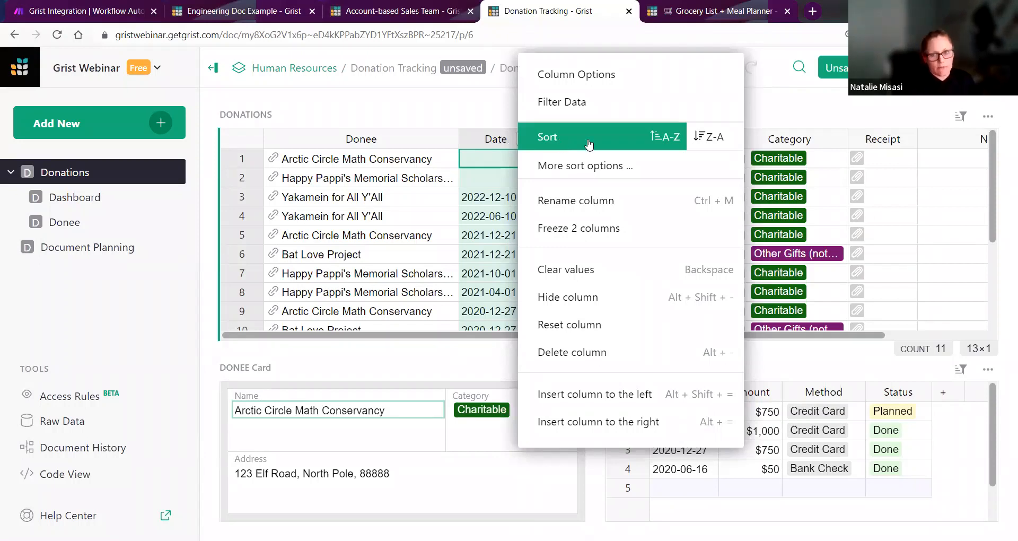
pyautogui.click(723, 142)
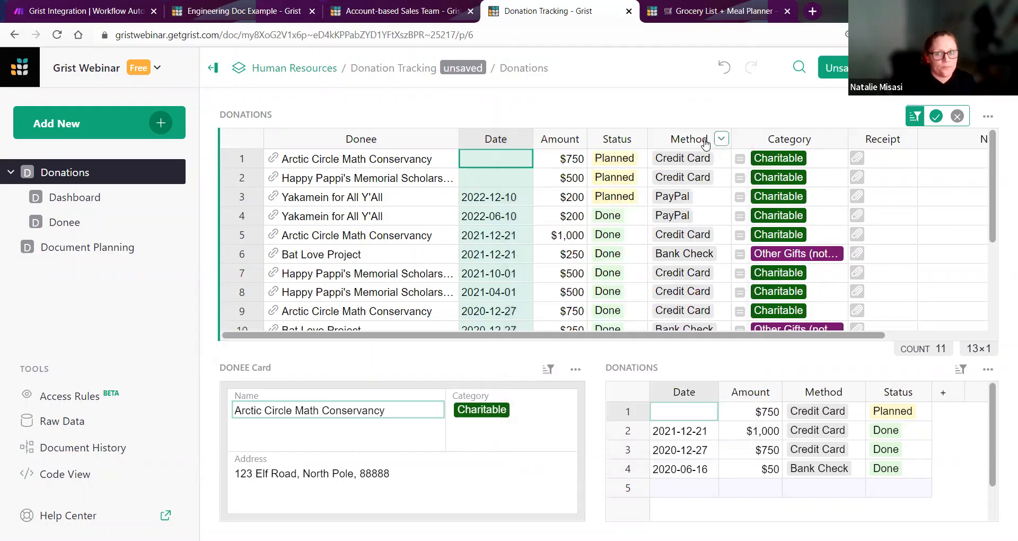
# Step: Save the descending Date sort of the main Donations table
pyautogui.click(937, 118)
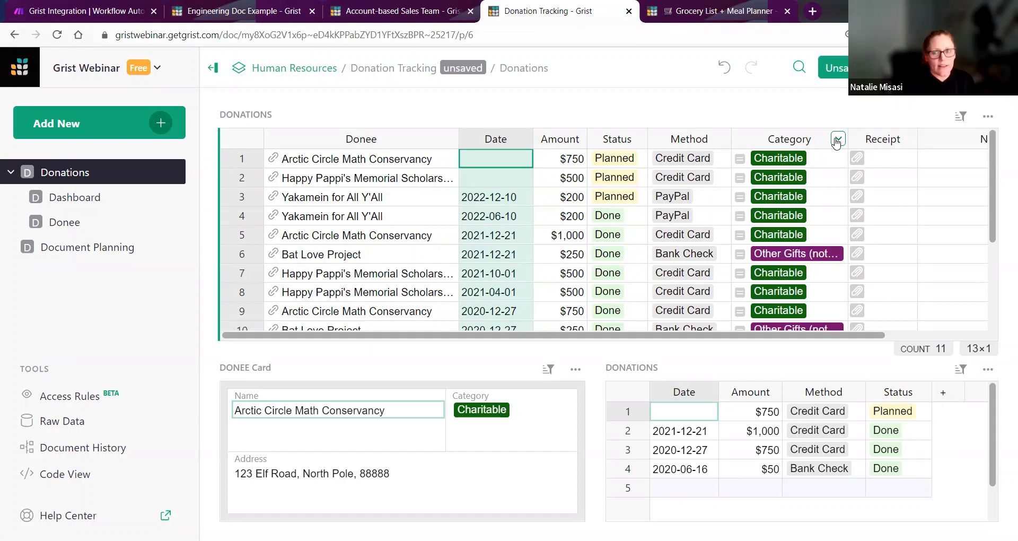
# Step: Try Category as a second sort column in the Donations table, first A-Z and then Z-A, and revert the sort settings
pyautogui.click(837, 140)
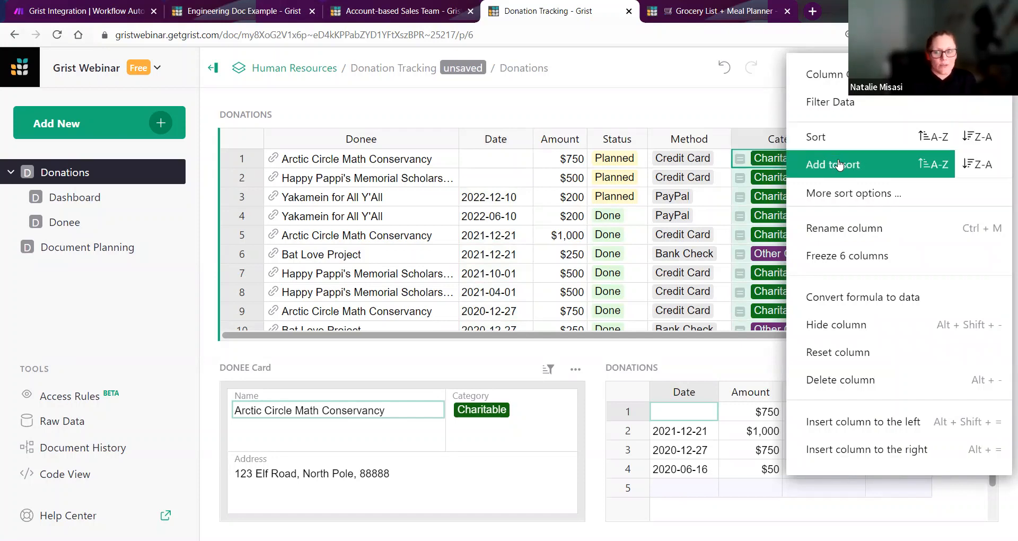
pyautogui.click(914, 171)
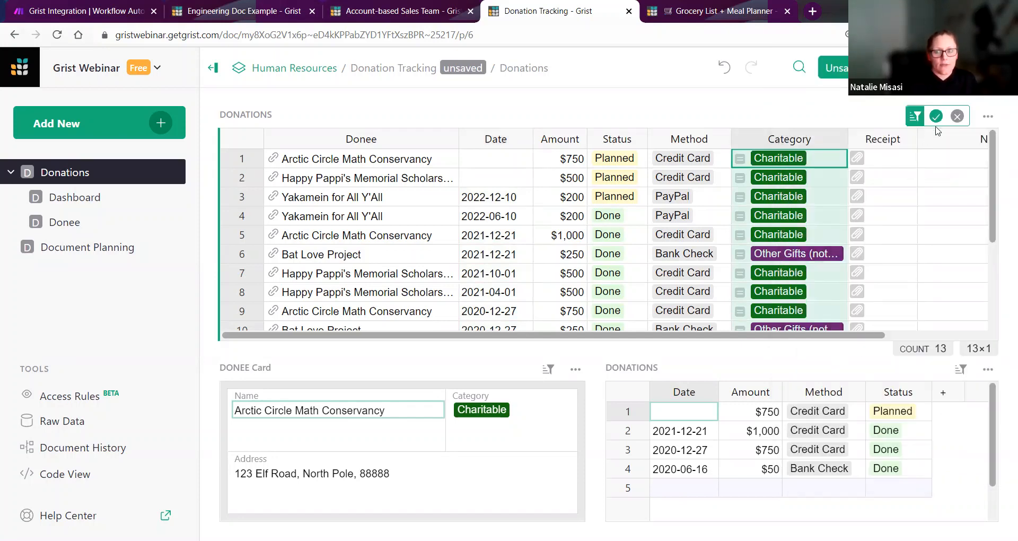
pyautogui.click(838, 139)
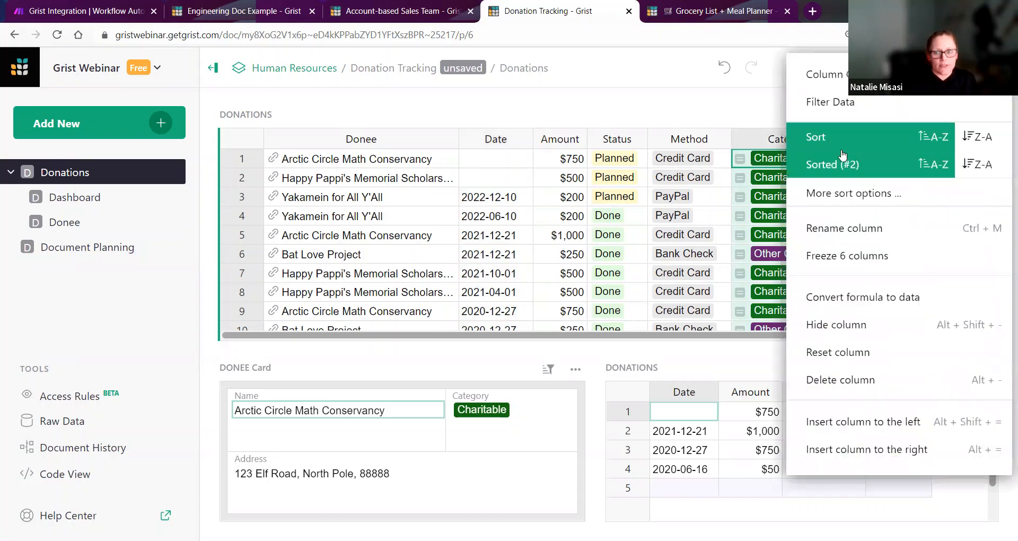
pyautogui.click(979, 168)
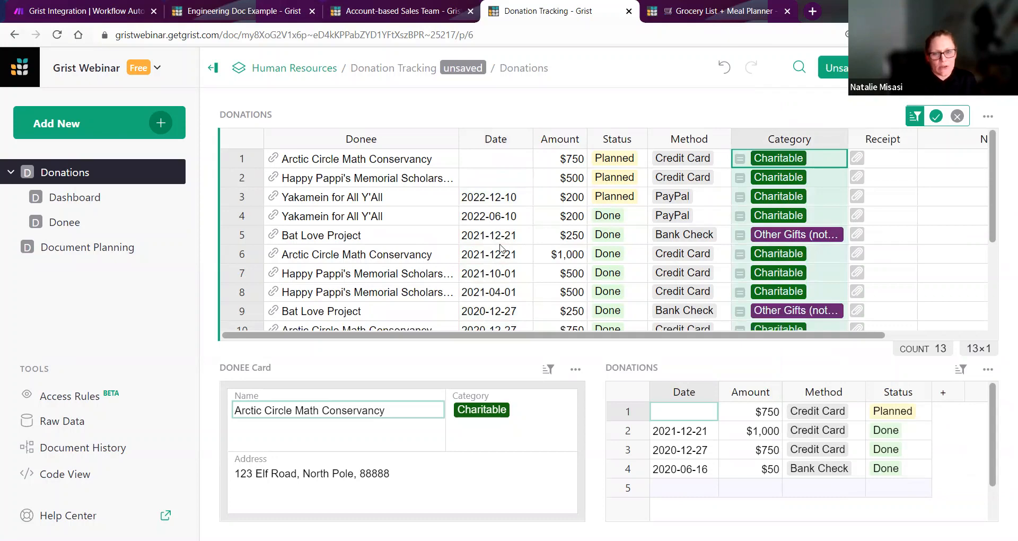
pyautogui.click(958, 117)
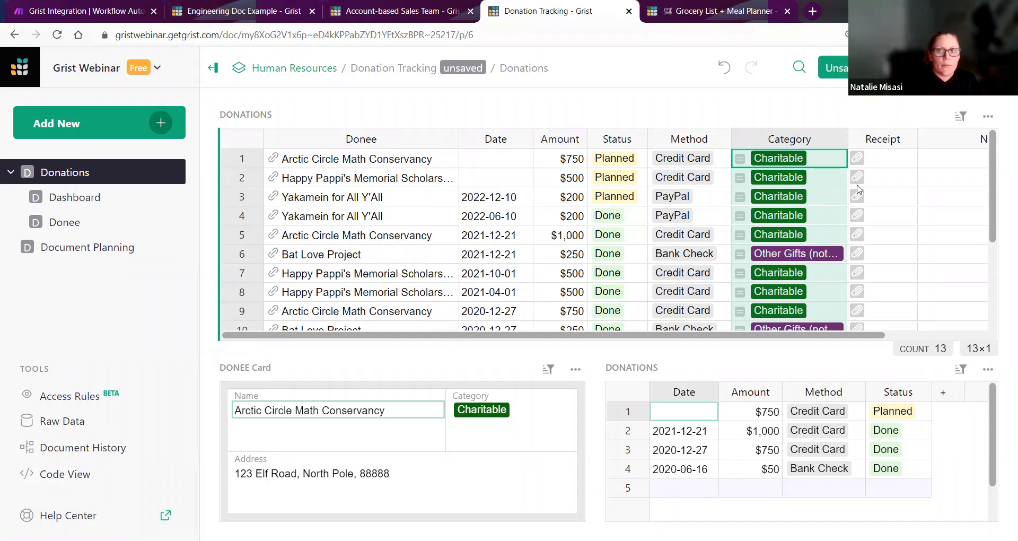
# Step: Filter the main Donations table by Year to show only 2020, and revert the filter settings
pyautogui.click(958, 125)
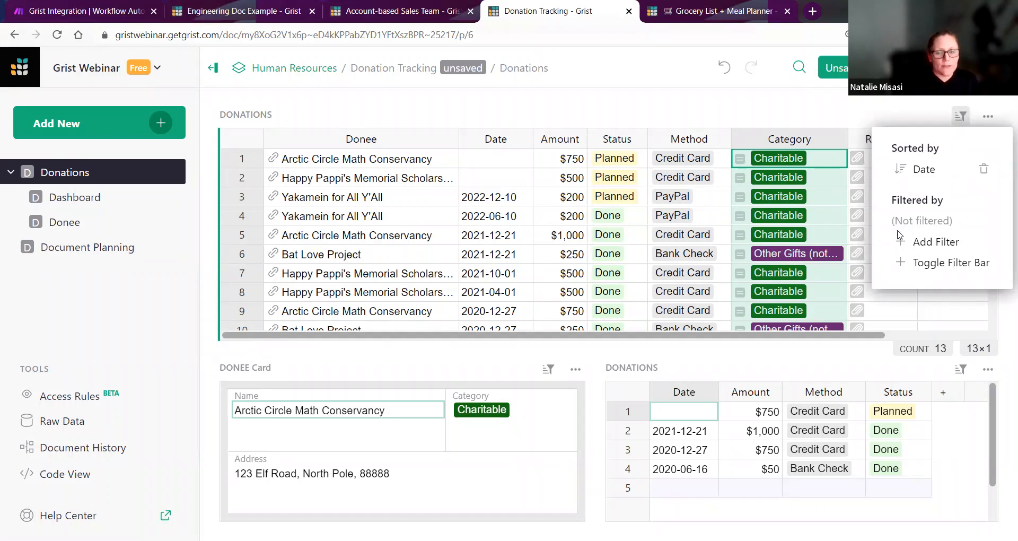
pyautogui.click(901, 243)
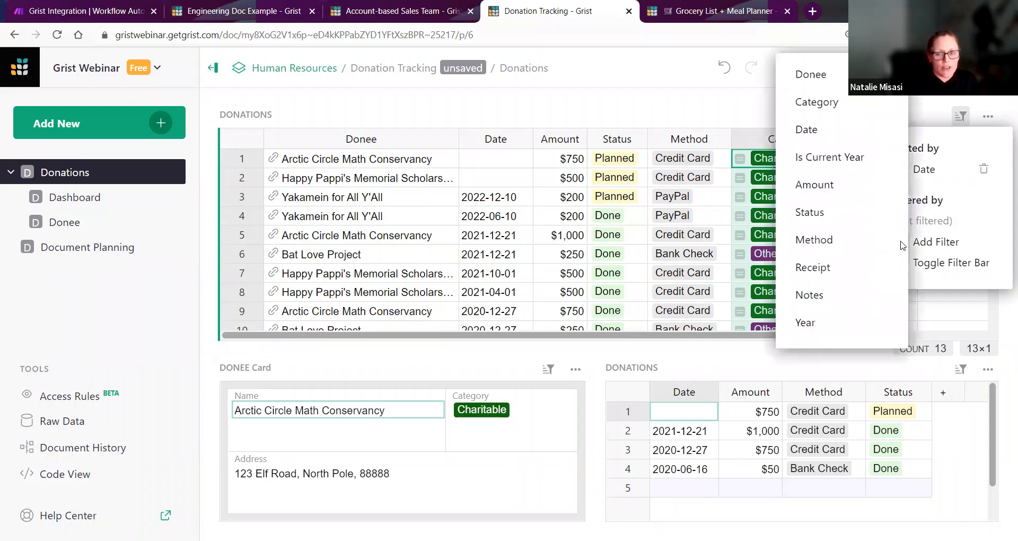
pyautogui.click(827, 321)
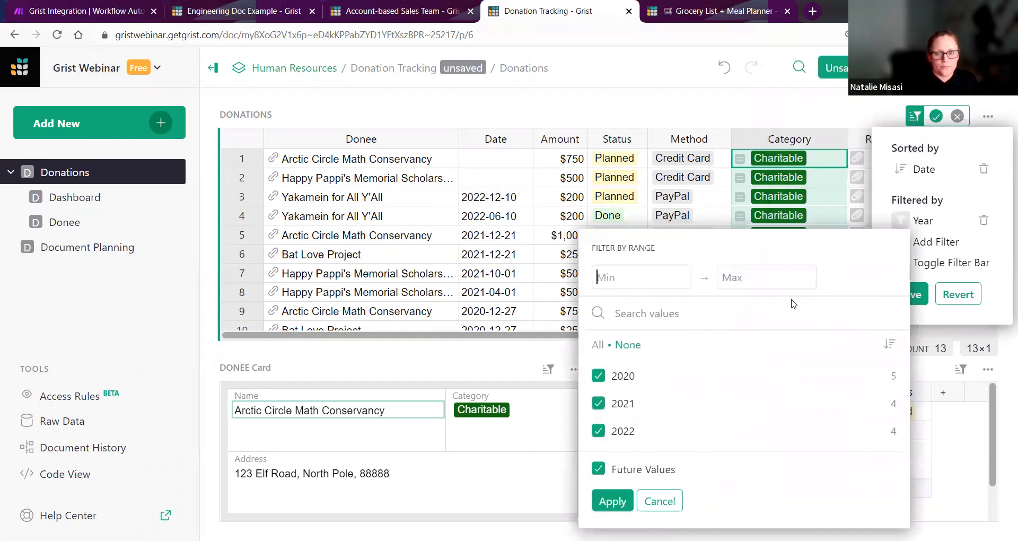
pyautogui.click(628, 344)
pyautogui.click(599, 376)
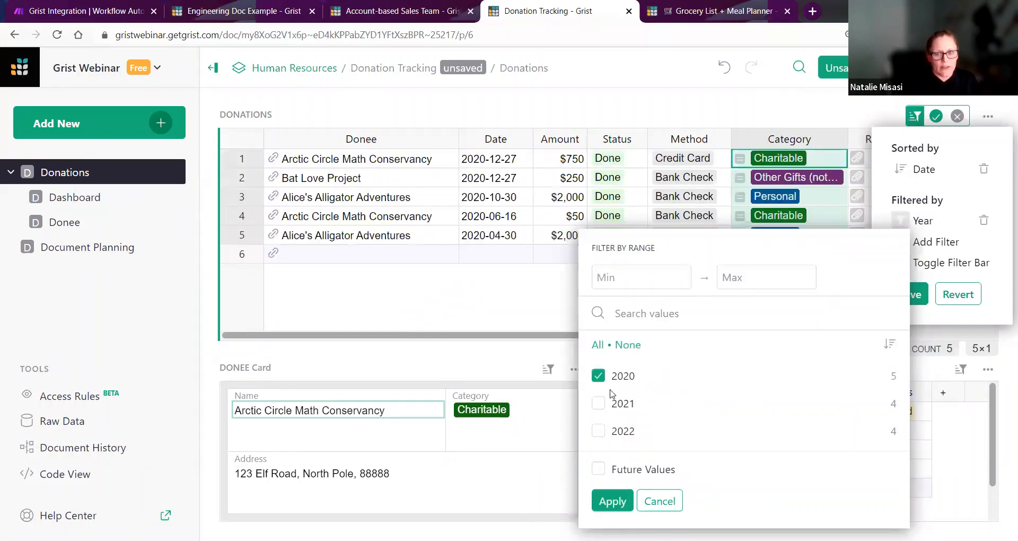
pyautogui.click(612, 501)
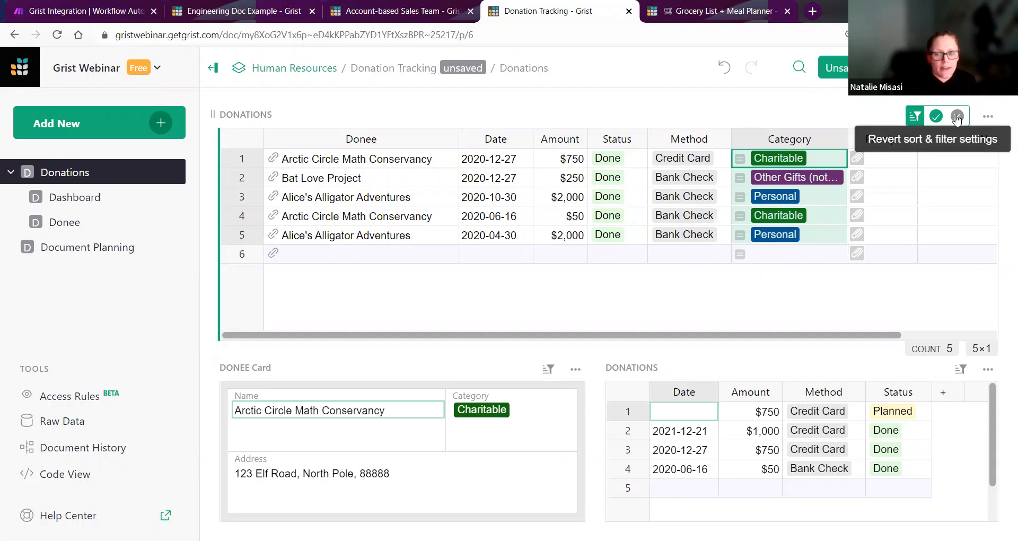
pyautogui.click(957, 118)
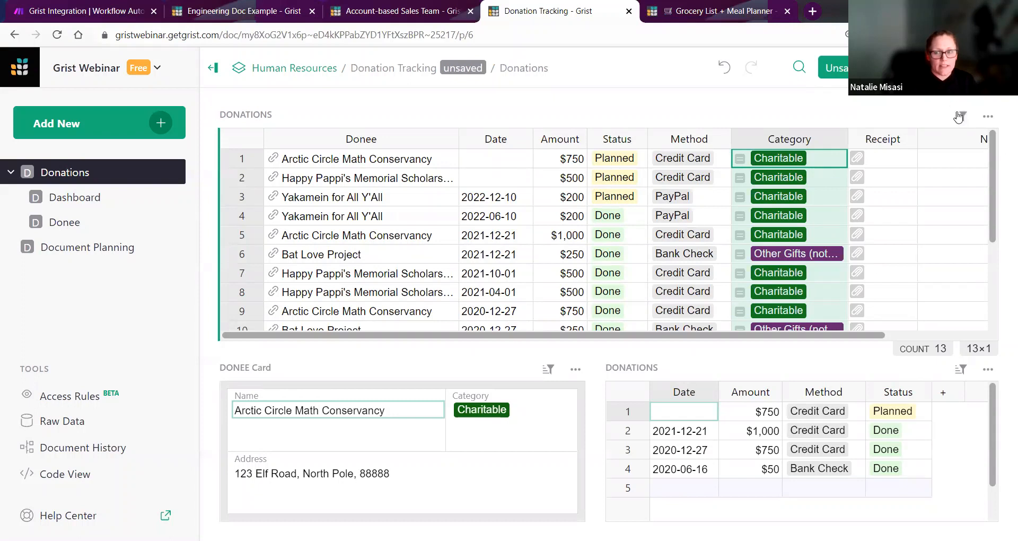
# Step: Turn on the filter bar for the main Donations table and add a Status filter with all values included
pyautogui.click(959, 116)
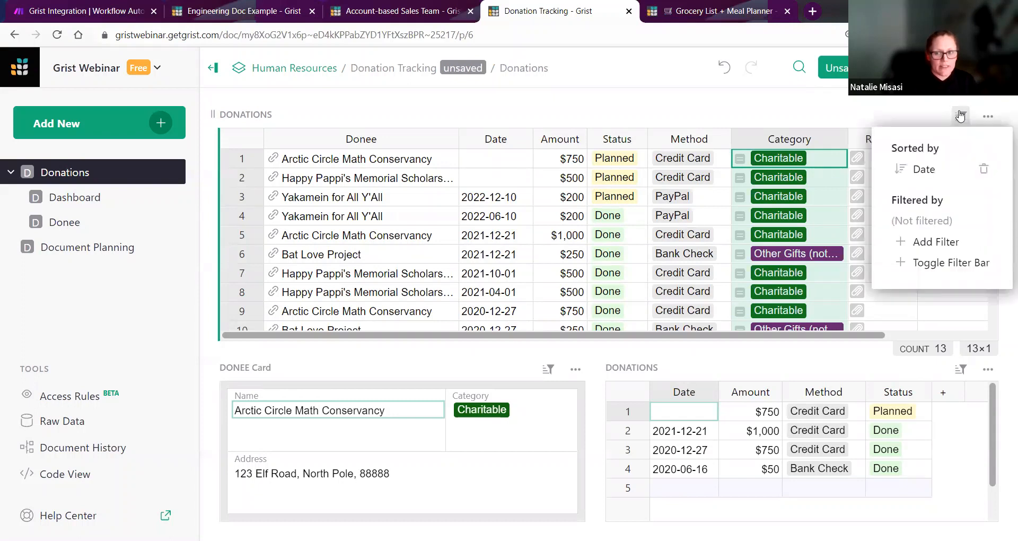
pyautogui.click(906, 271)
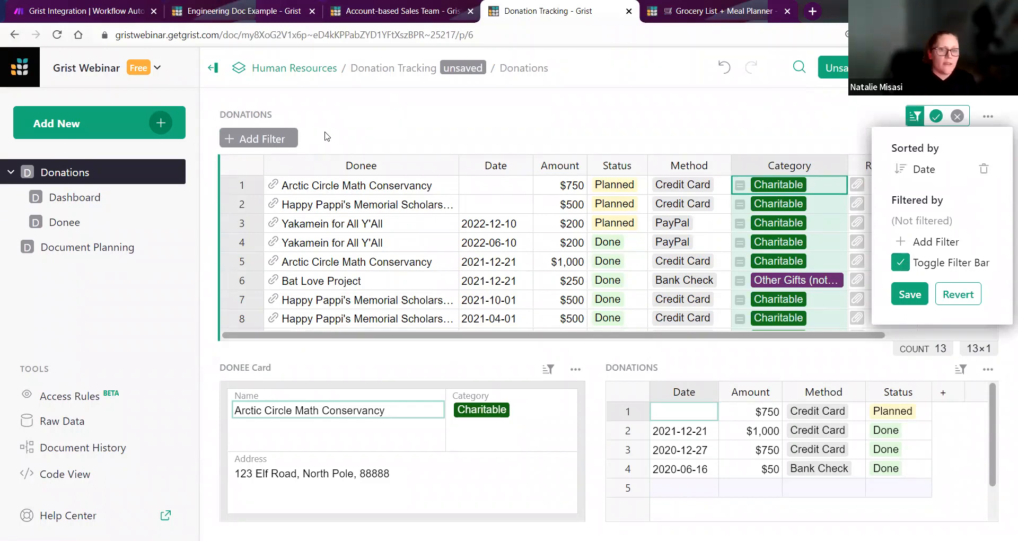
pyautogui.click(276, 142)
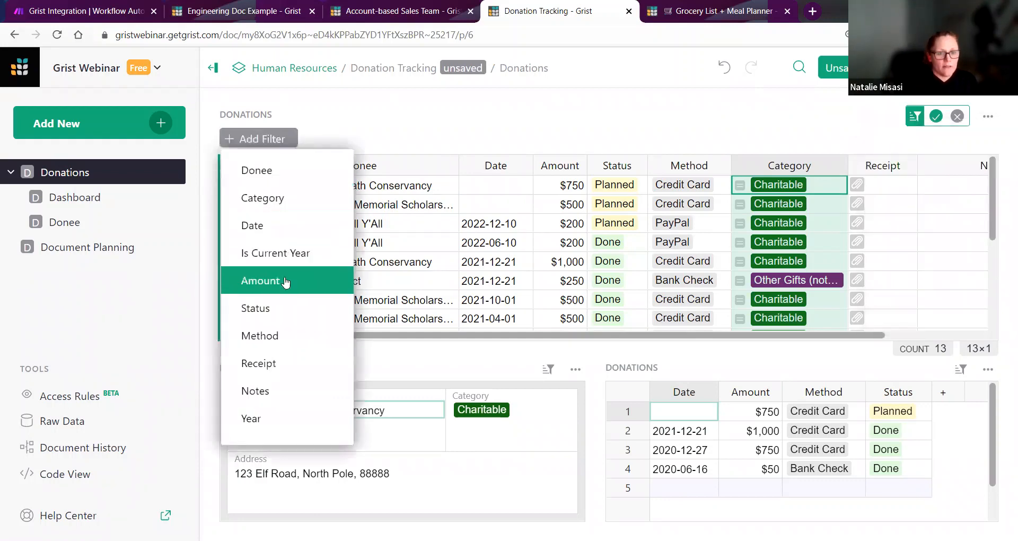
pyautogui.click(284, 309)
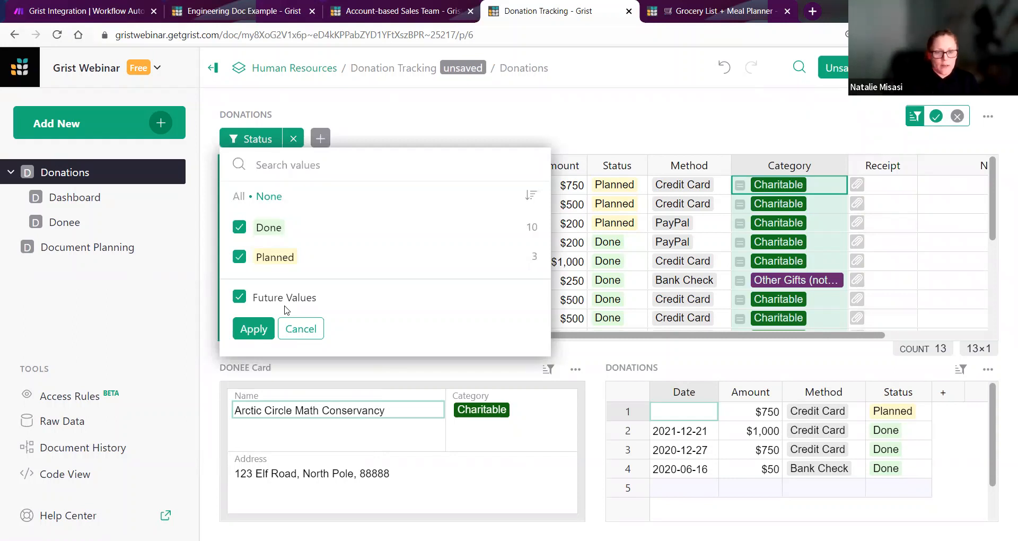
pyautogui.click(255, 329)
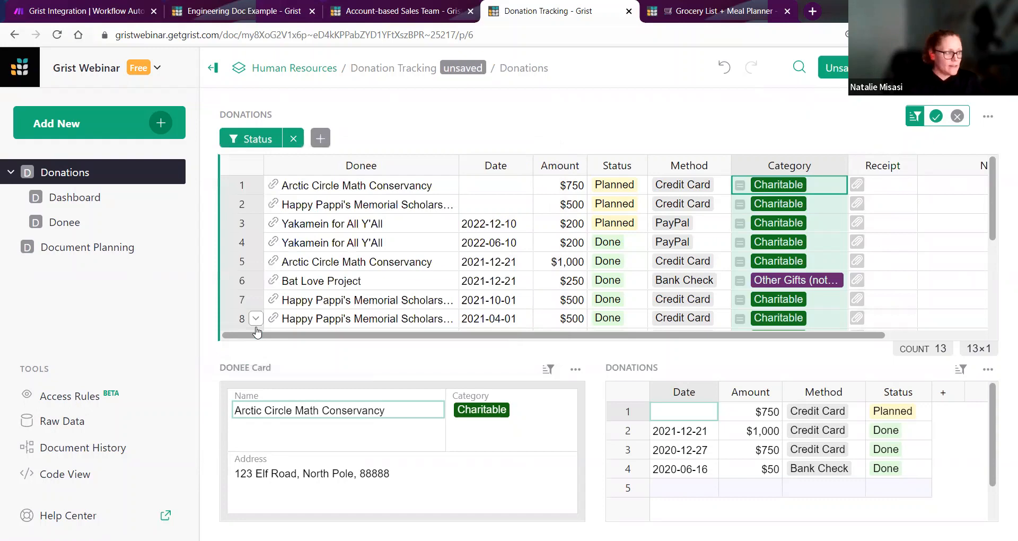
# Step: Add a Year filter with all values included to the filter bar and save the table's filter settings
pyautogui.click(321, 138)
pyautogui.click(344, 418)
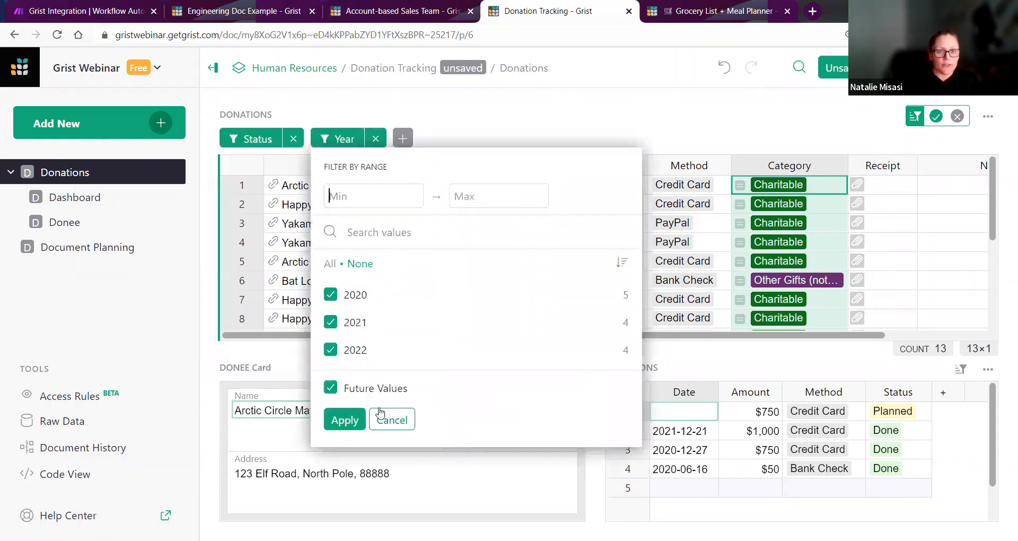
pyautogui.click(342, 418)
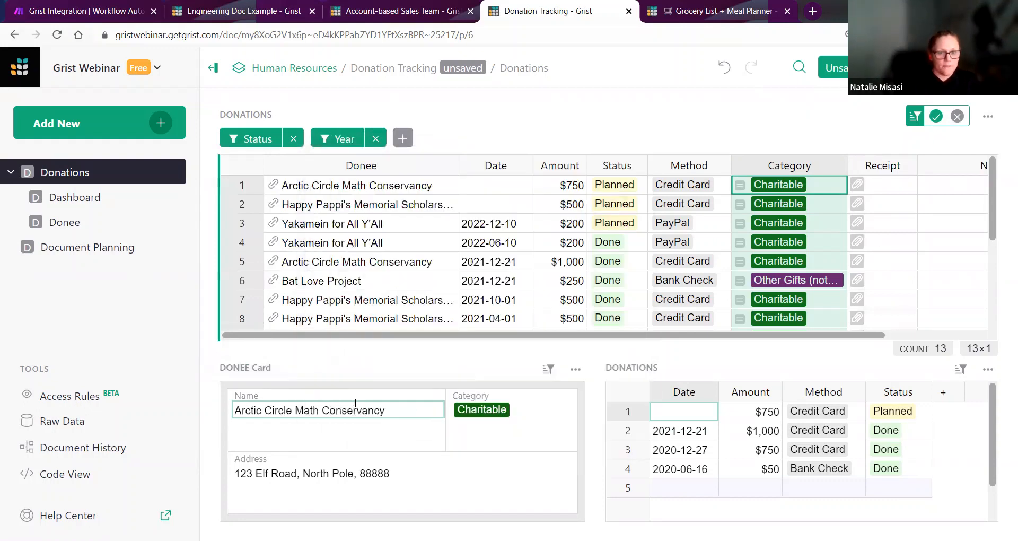
pyautogui.click(936, 116)
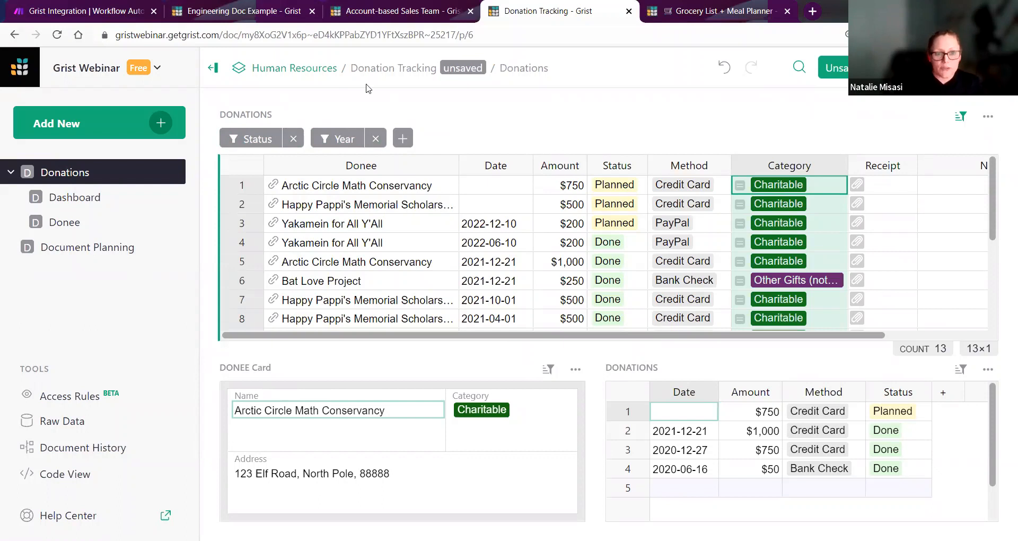
# Step: Try excluding Done donations with the Status filter, remove that filter from the bar, and revert the unsaved changes
pyautogui.click(265, 140)
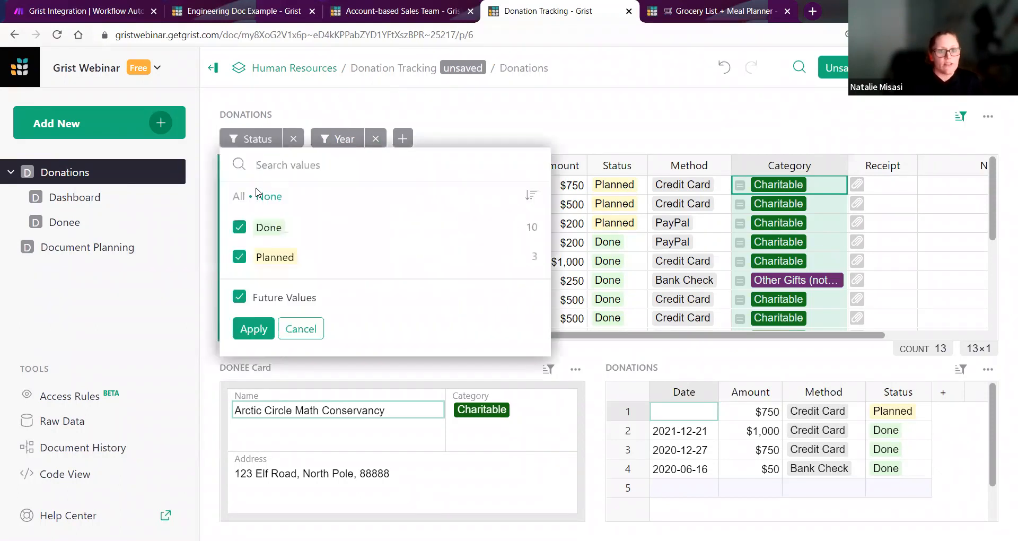
pyautogui.click(239, 228)
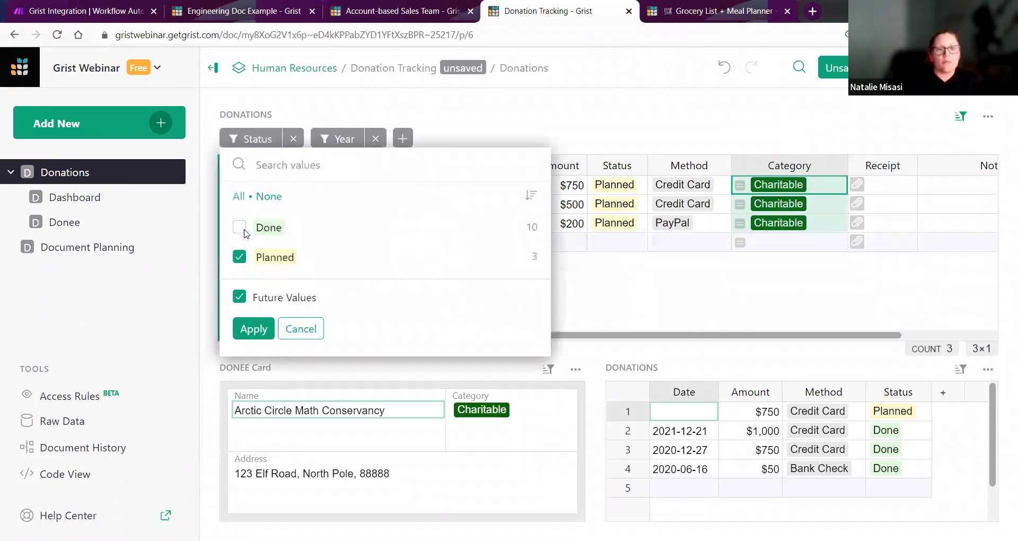
pyautogui.click(254, 329)
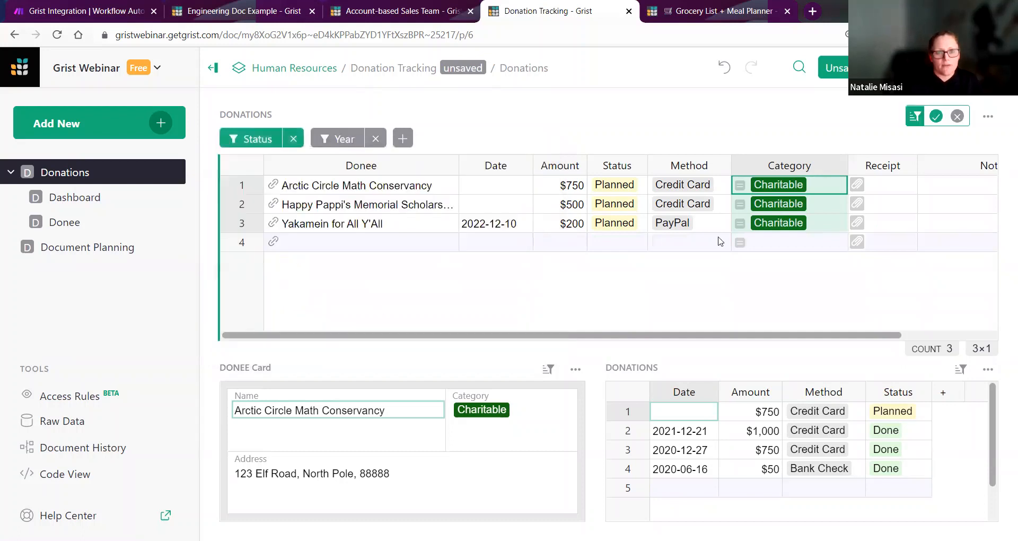
pyautogui.click(293, 139)
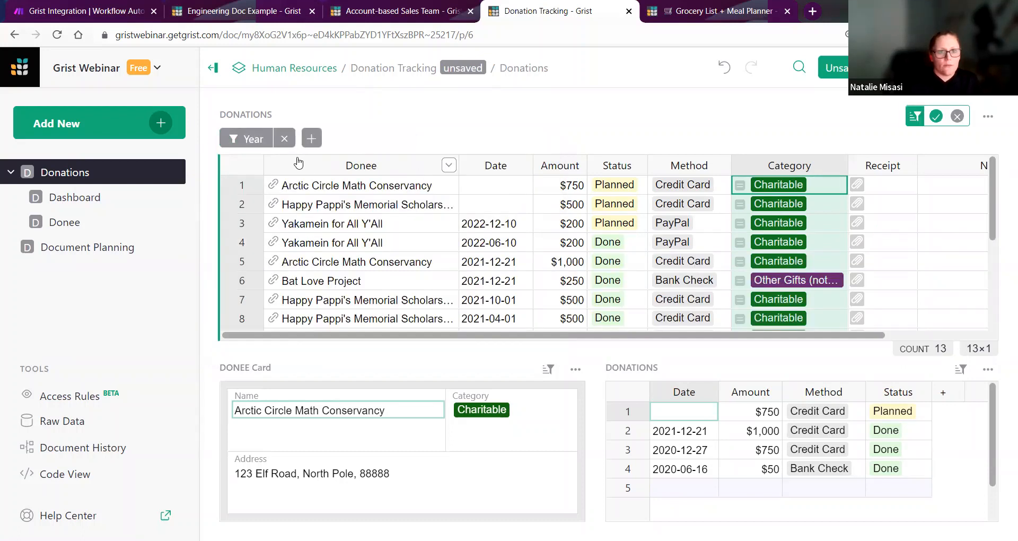
pyautogui.click(957, 116)
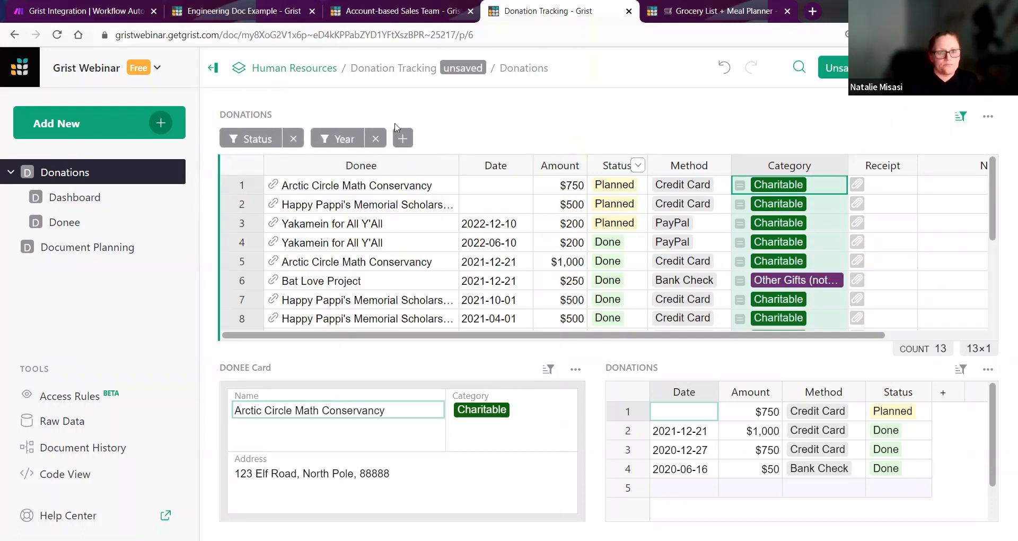
# Step: Try excluding 2020 and 2021 with the Year filter, and cancel the filter change
pyautogui.click(339, 139)
pyautogui.click(364, 300)
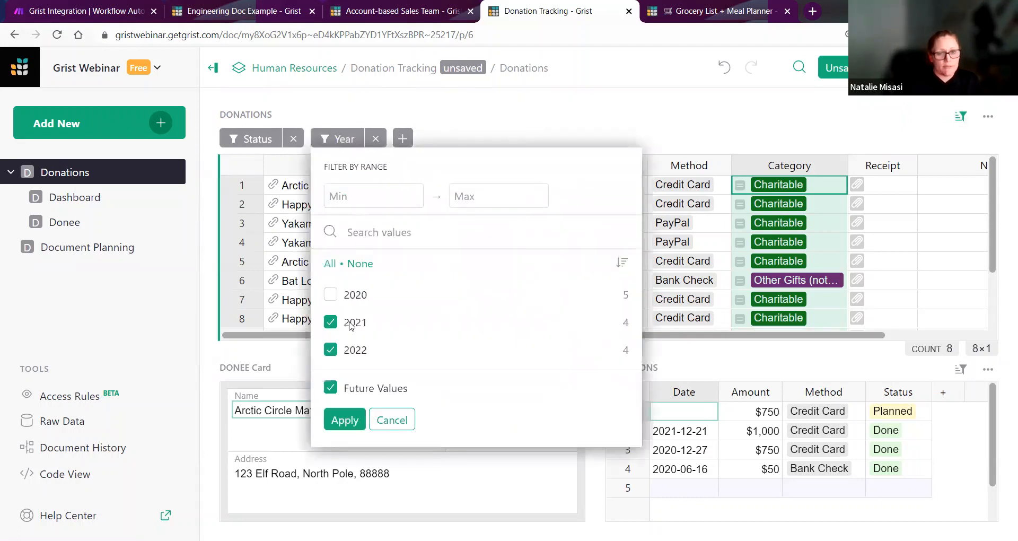
pyautogui.click(376, 318)
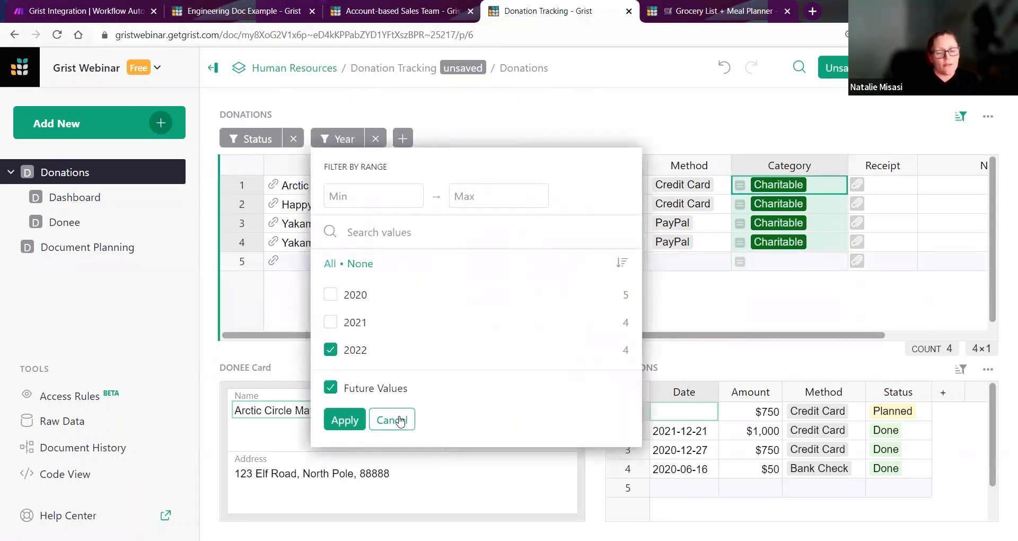
pyautogui.click(392, 420)
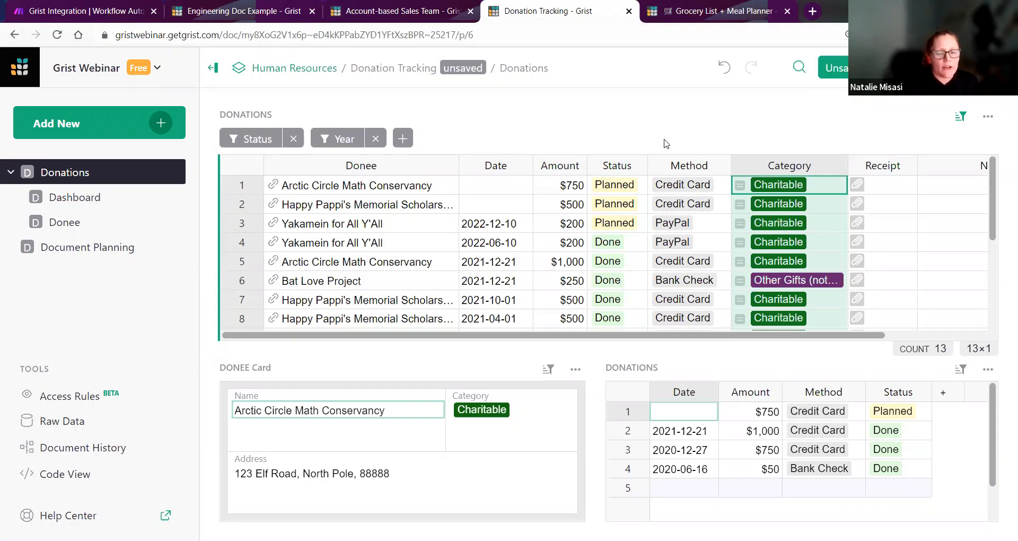
pyautogui.rightClick(689, 161)
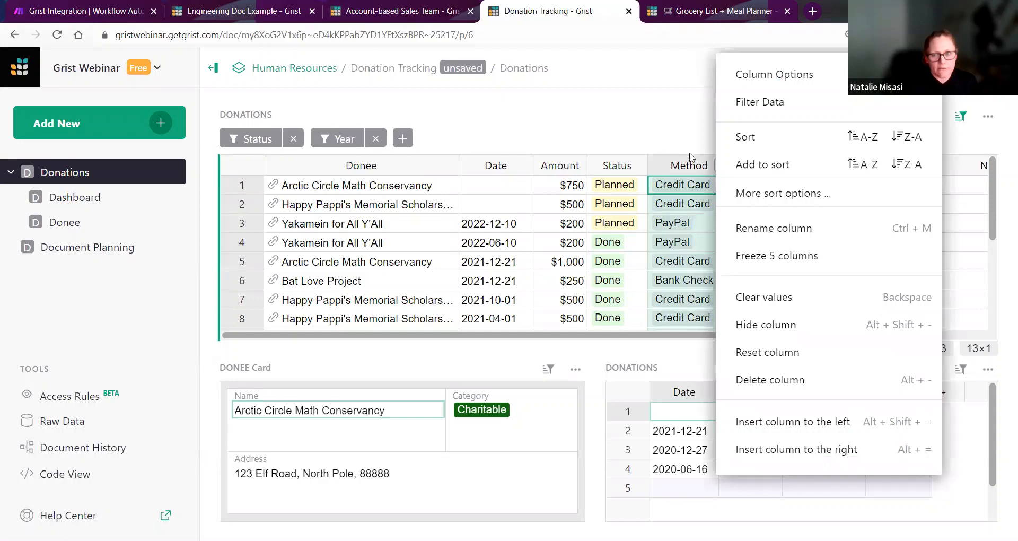
pyautogui.click(683, 116)
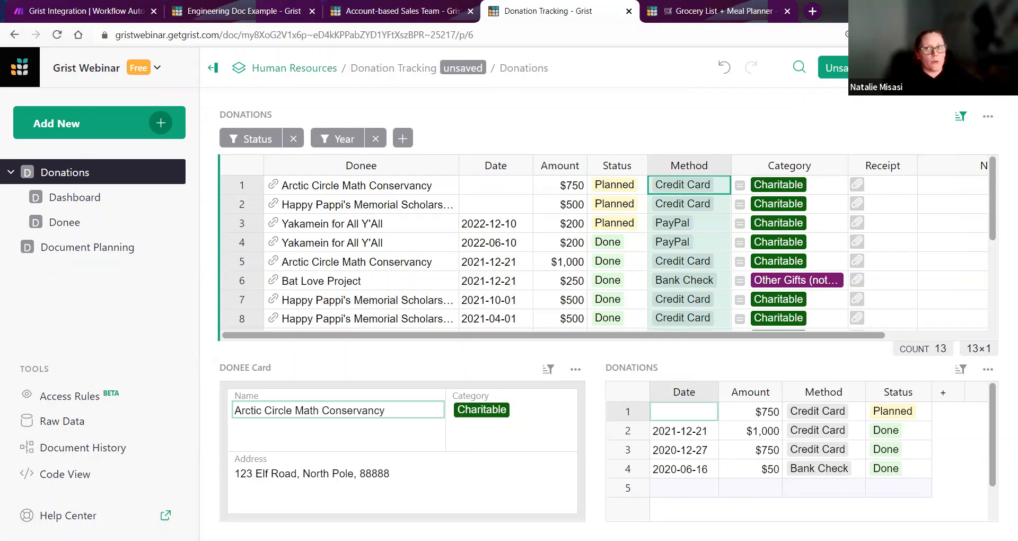
# Step: Enable the Empty values last option for the Date sort in the main Donations table's sort and filter settings
pyautogui.click(1004, 68)
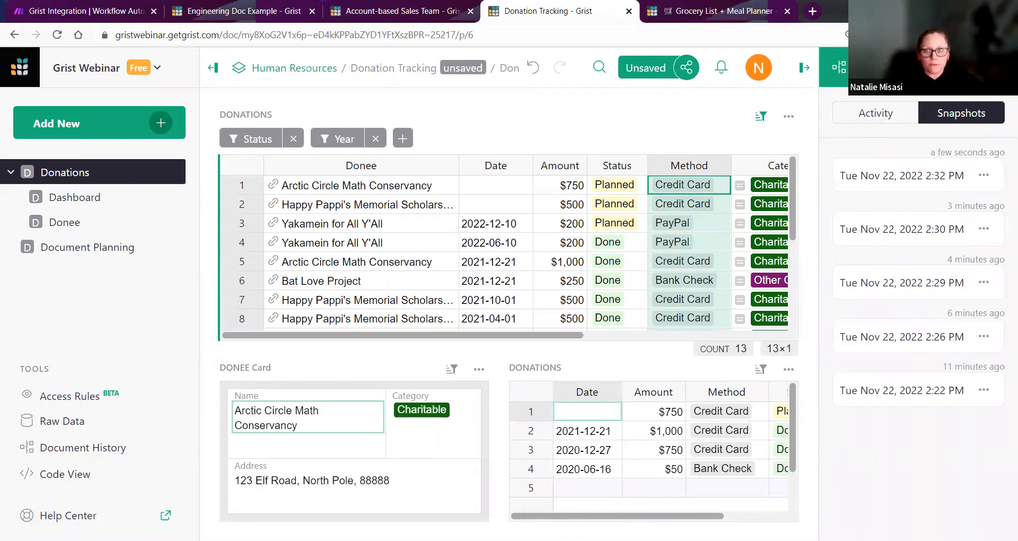
pyautogui.click(997, 68)
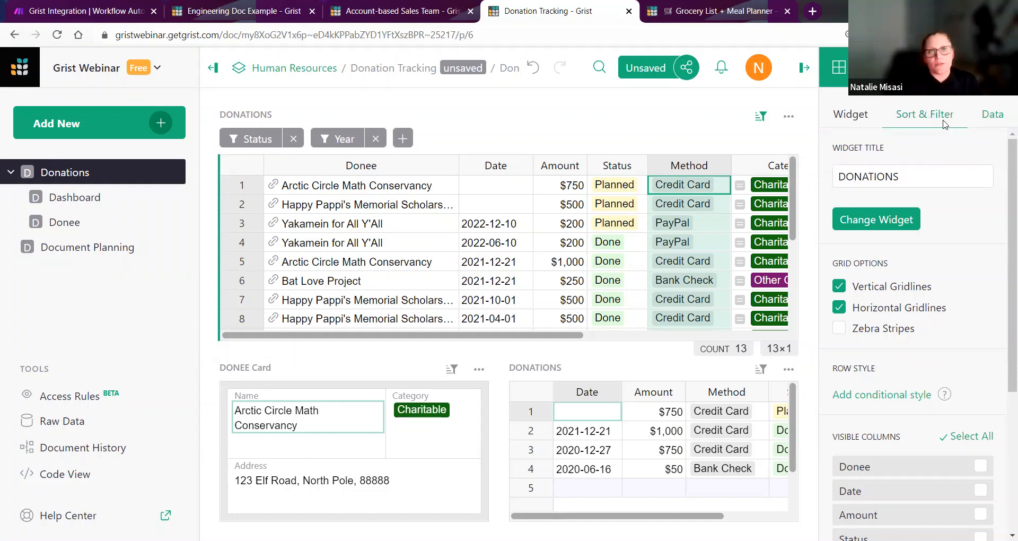
pyautogui.click(925, 115)
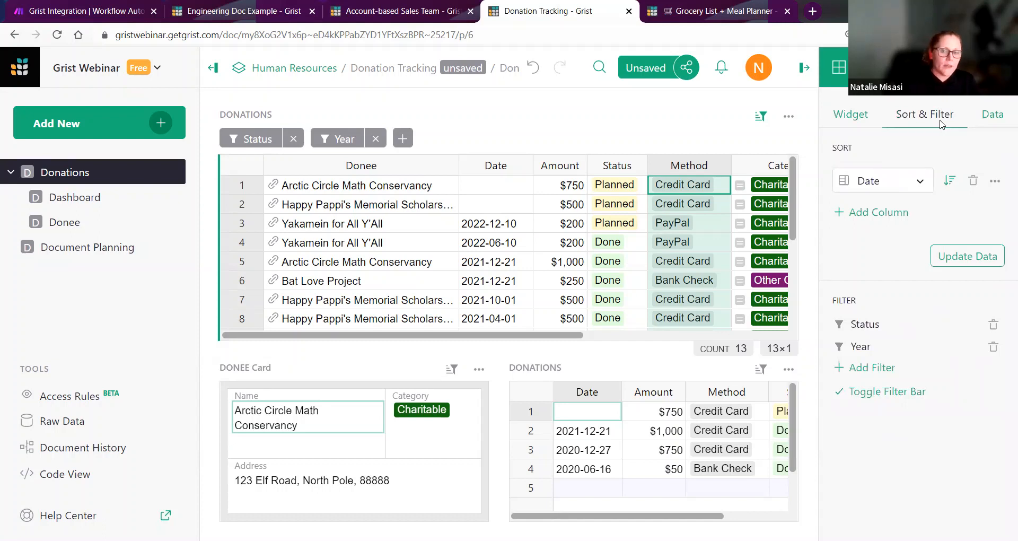
pyautogui.click(994, 181)
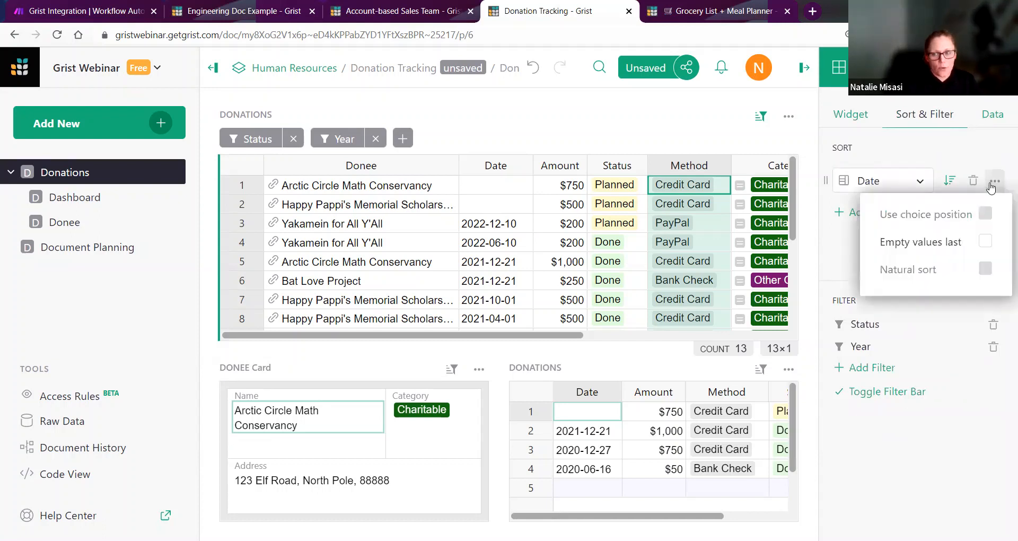
pyautogui.click(985, 243)
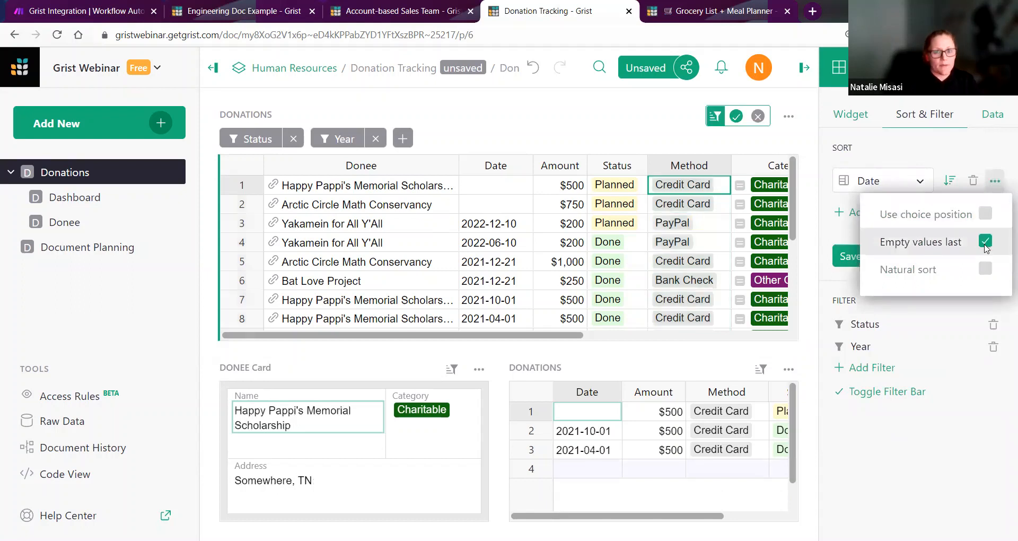
# Step: Turn off the Empty values last option for the Date sort in the main Donations table
pyautogui.click(985, 242)
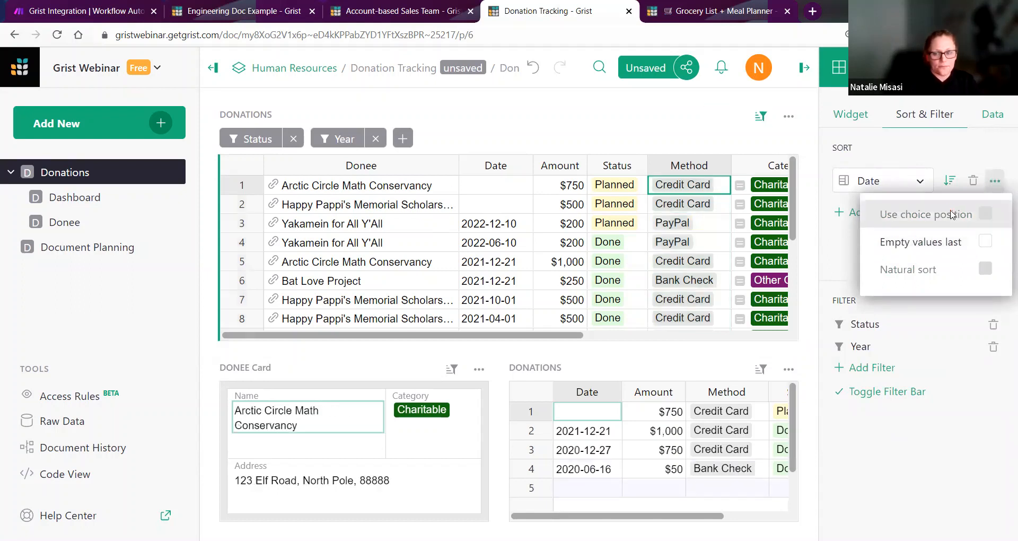
# Step: Add Category2 as a second sort column for the main Donations table and open its sort options
pyautogui.click(880, 212)
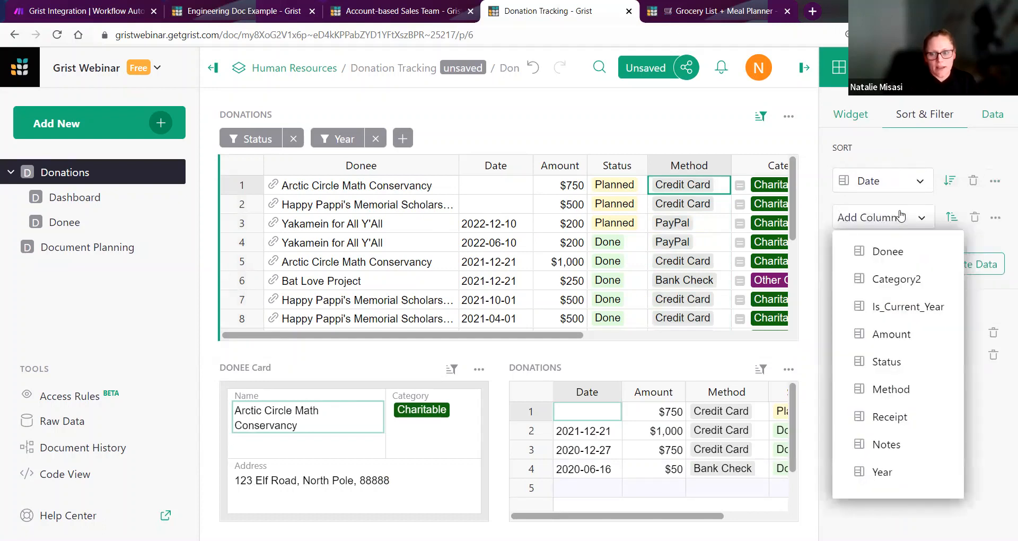
pyautogui.click(901, 278)
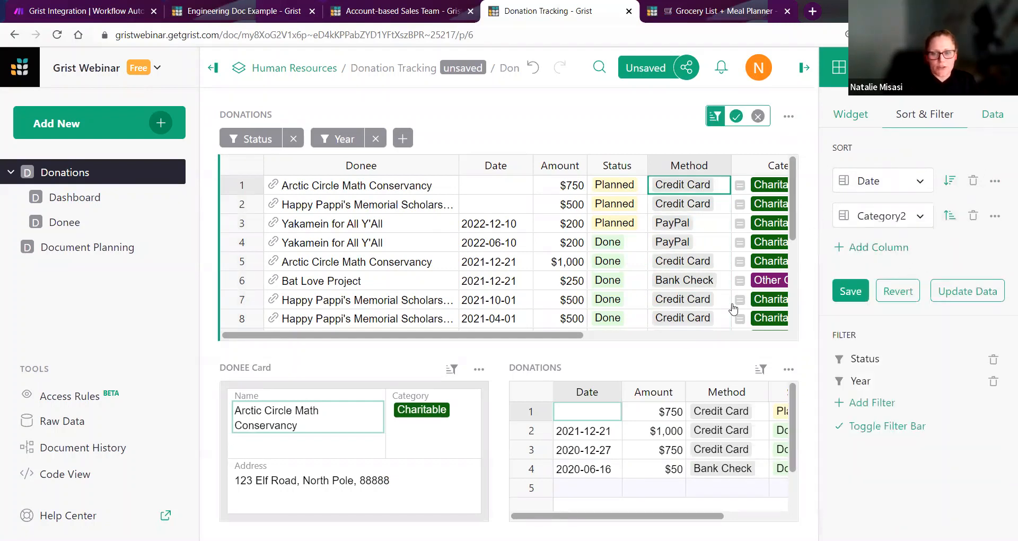
pyautogui.moveTo(564, 329); pyautogui.dragTo(661, 334)
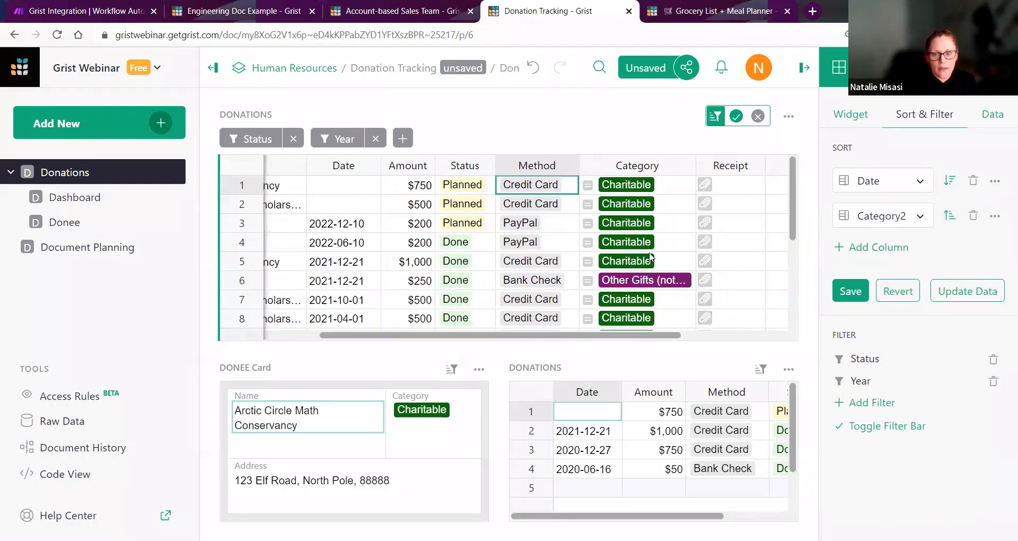
pyautogui.click(651, 248)
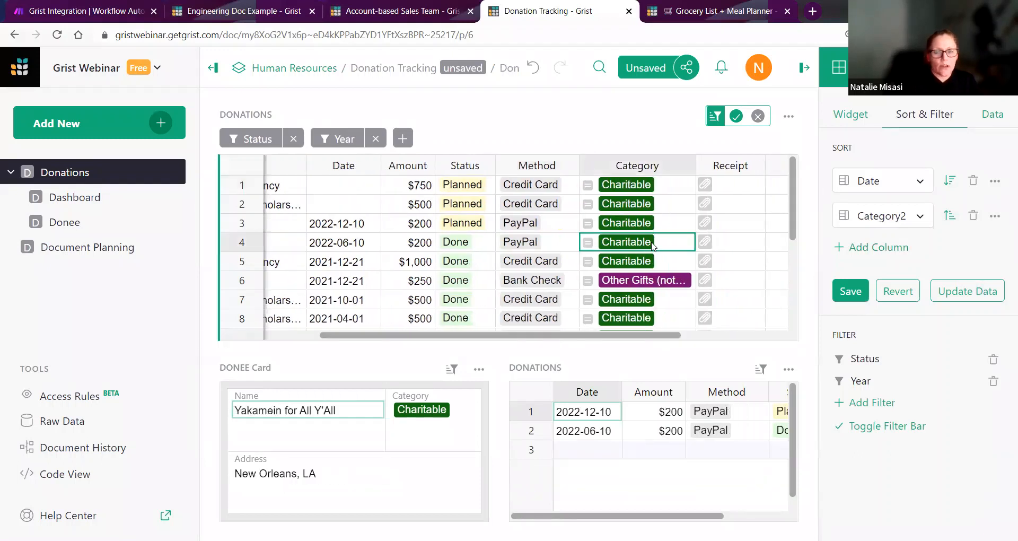
pyautogui.click(996, 219)
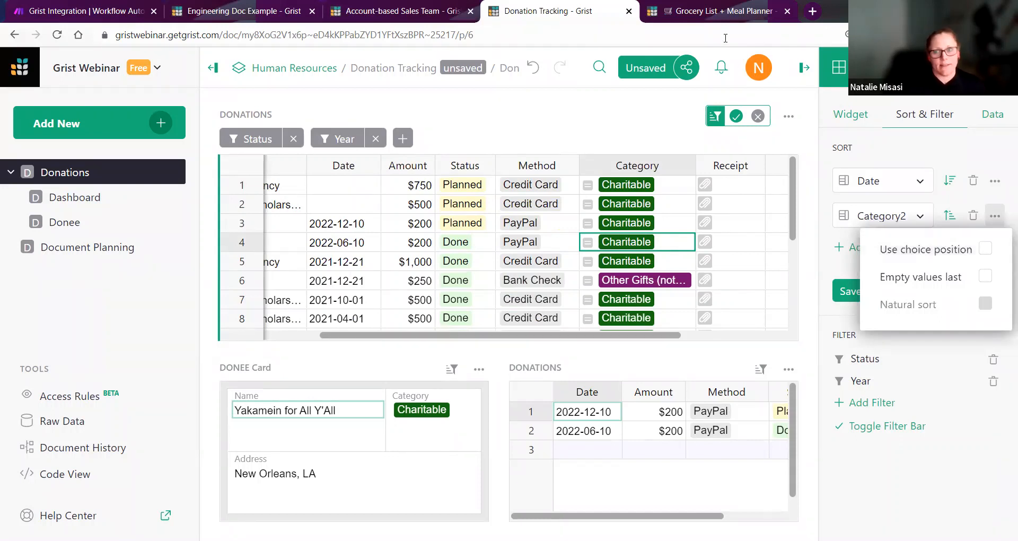
# Step: Switch to the Grocery List + Meal Planner document and examine the Department column's sort options in the Shopping List
pyautogui.click(697, 18)
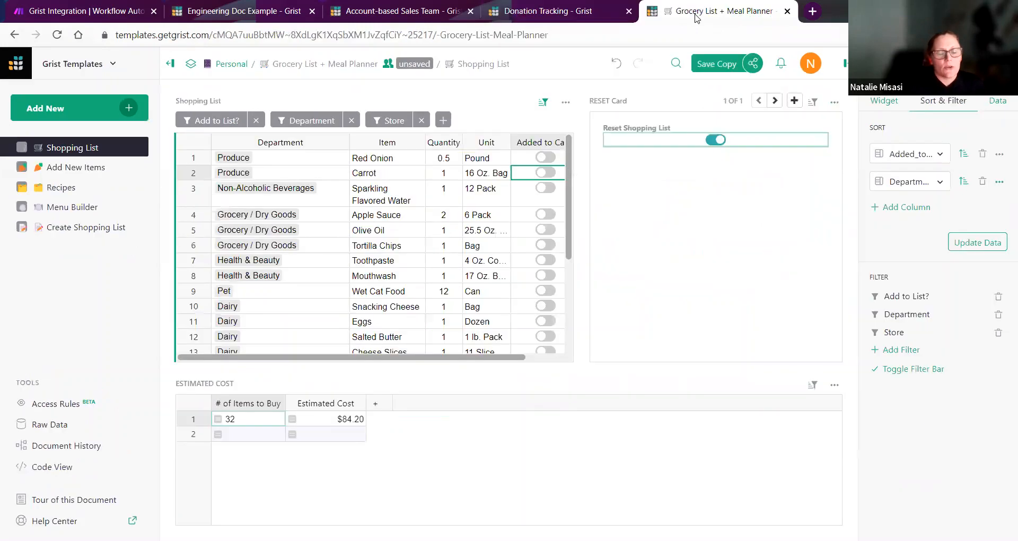
pyautogui.click(265, 160)
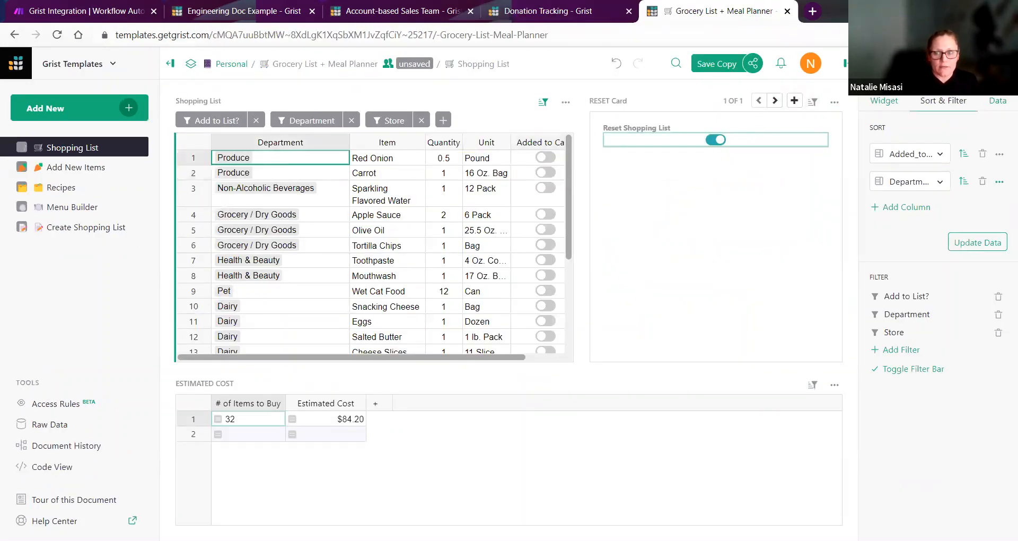
pyautogui.click(962, 64)
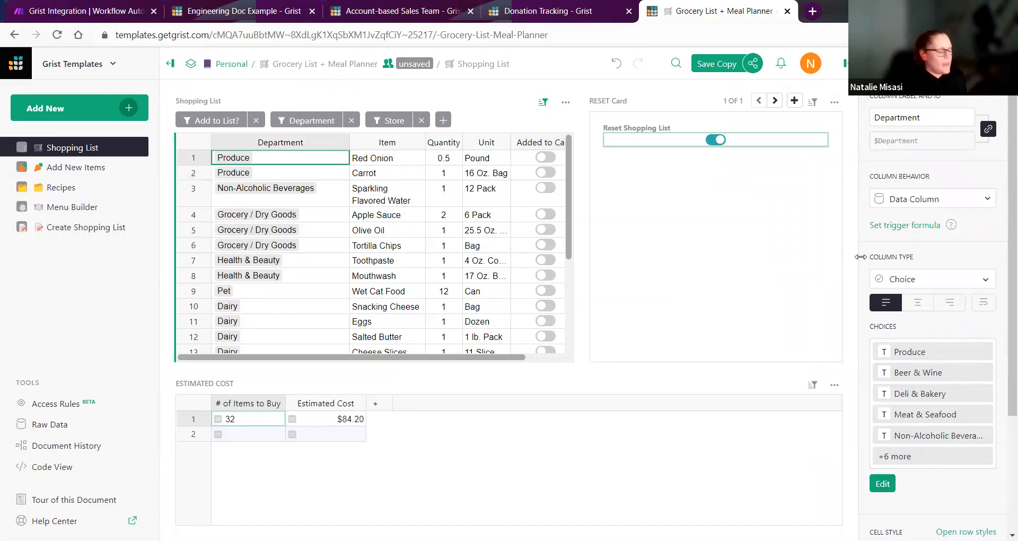
pyautogui.hotkey('ctrl', '+')
pyautogui.hotkey('ctrl', '+')
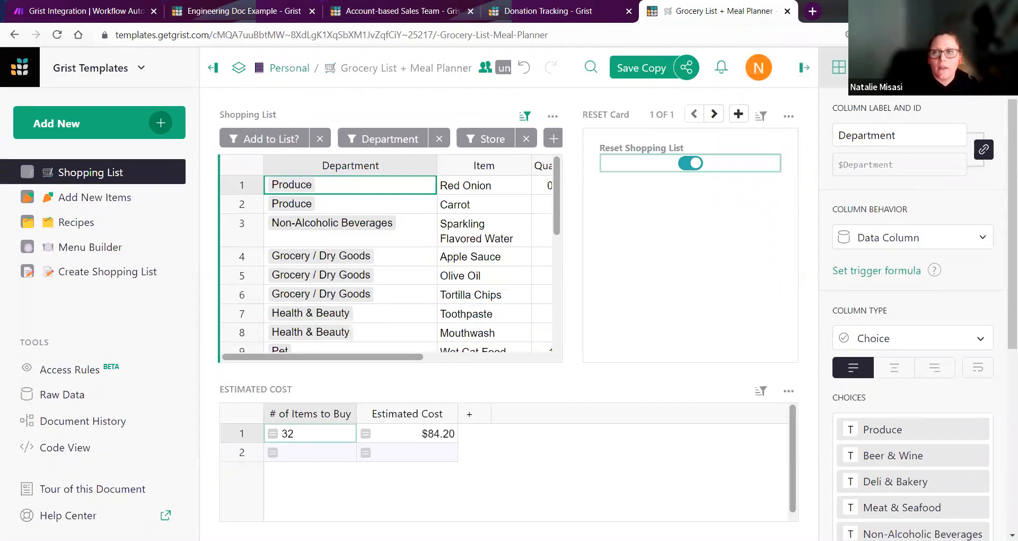
pyautogui.click(862, 69)
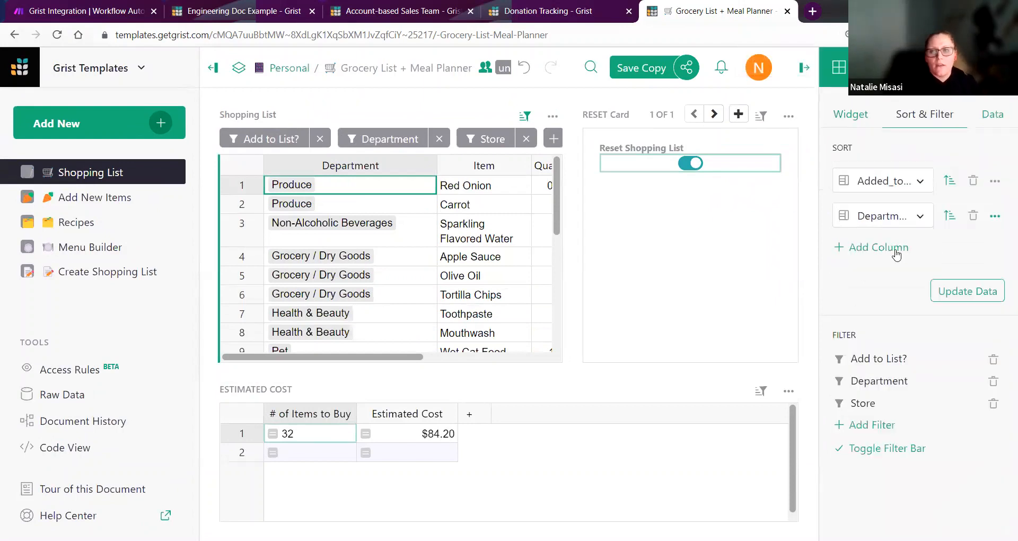
pyautogui.click(995, 216)
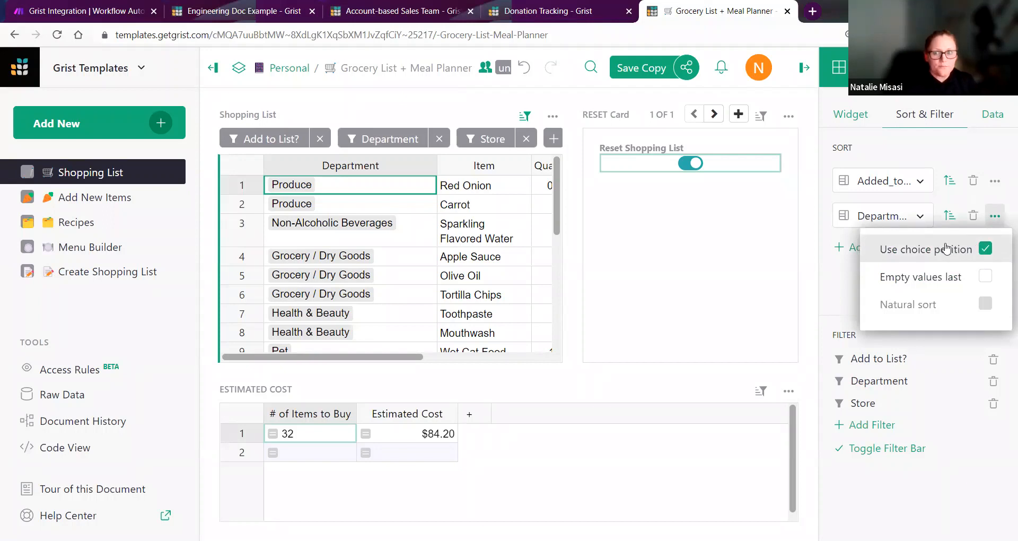
pyautogui.click(845, 273)
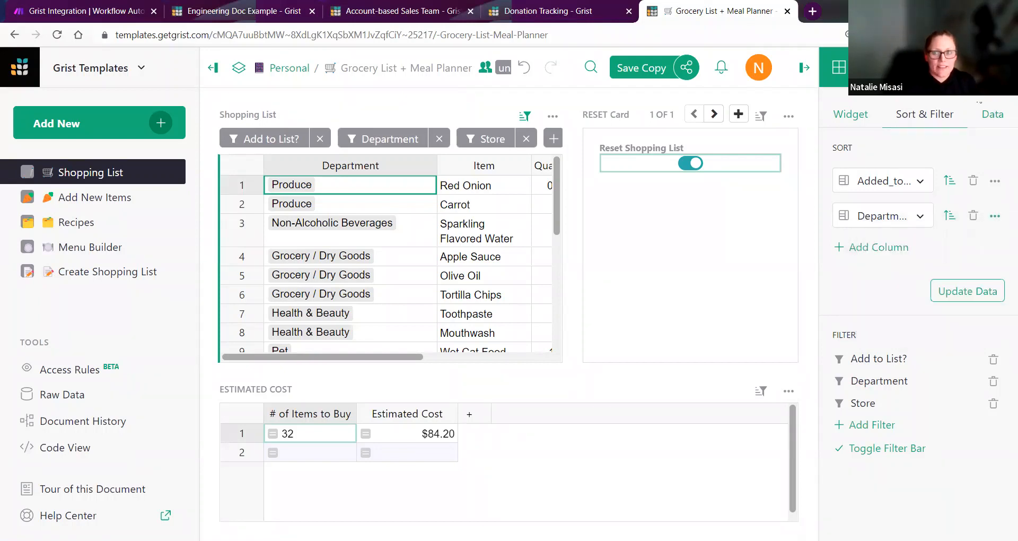
# Step: Move Grocery / Dry Goods to the start of the Department column's choices and save the new order
pyautogui.click(944, 69)
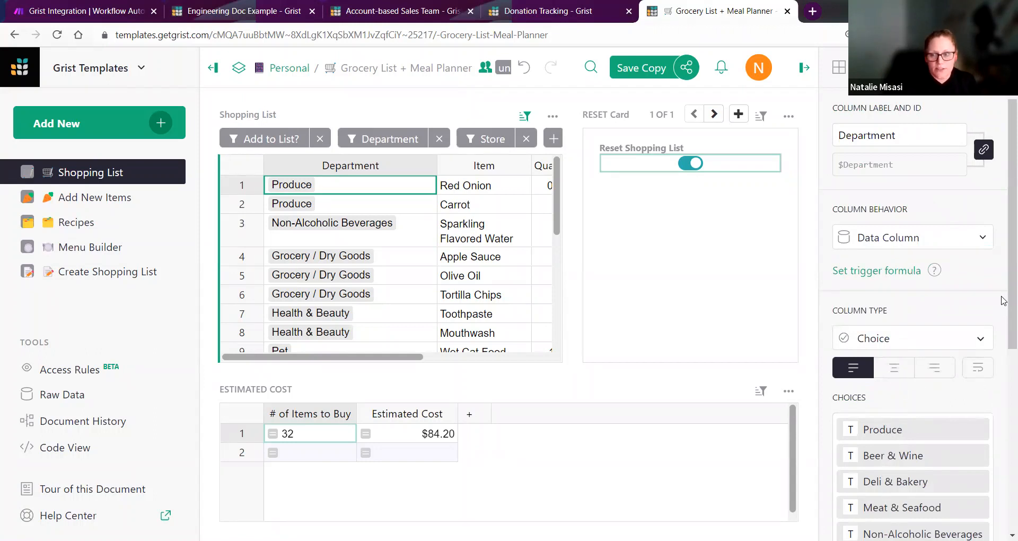
pyautogui.scroll(-3, 1003, 318)
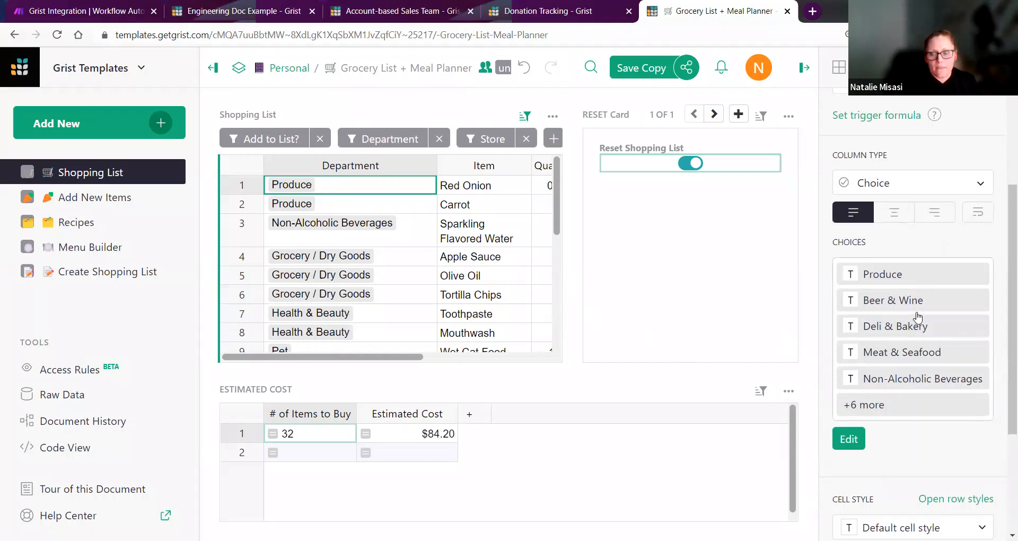
pyautogui.scroll(-2, 909, 320)
pyautogui.click(849, 372)
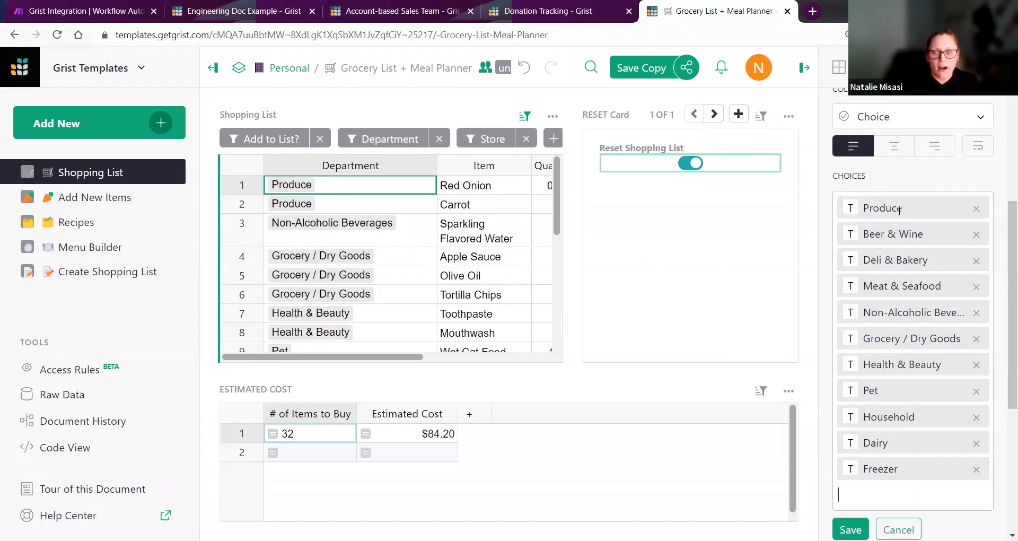
pyautogui.click(901, 338)
pyautogui.moveTo(900, 338); pyautogui.dragTo(894, 198)
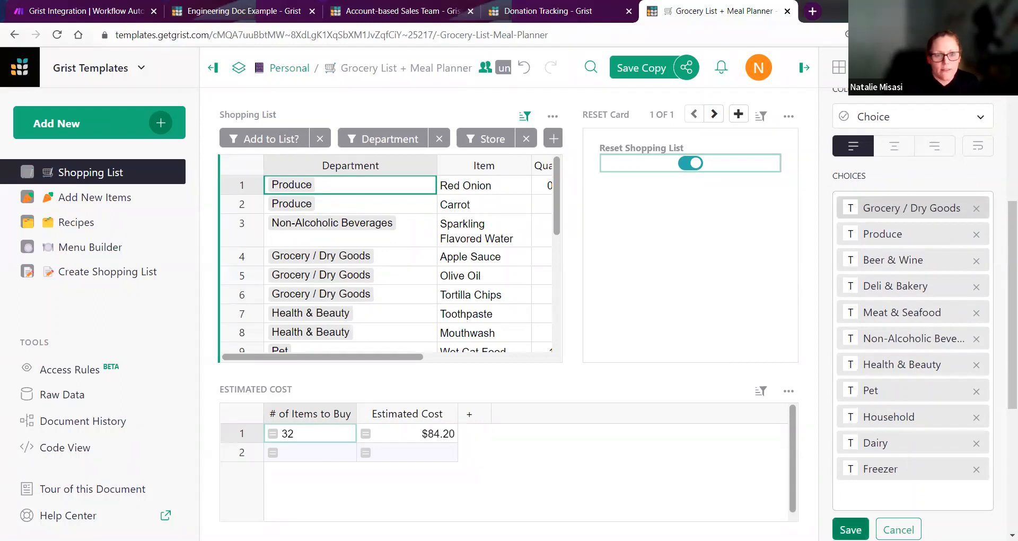
pyautogui.click(850, 530)
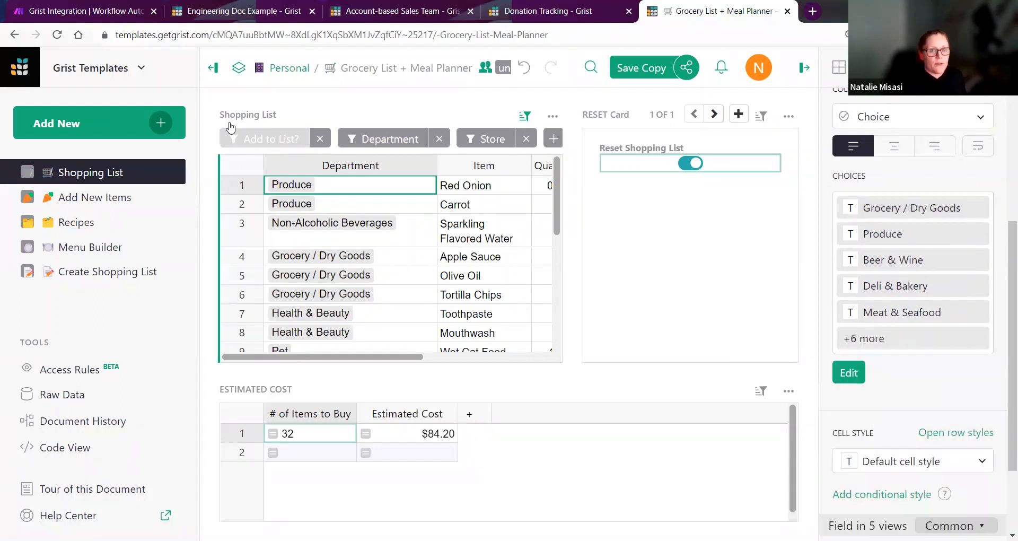
# Step: Reload the grocery document and dismiss its welcome tour to review the Shopping List's order by department
pyautogui.click(57, 34)
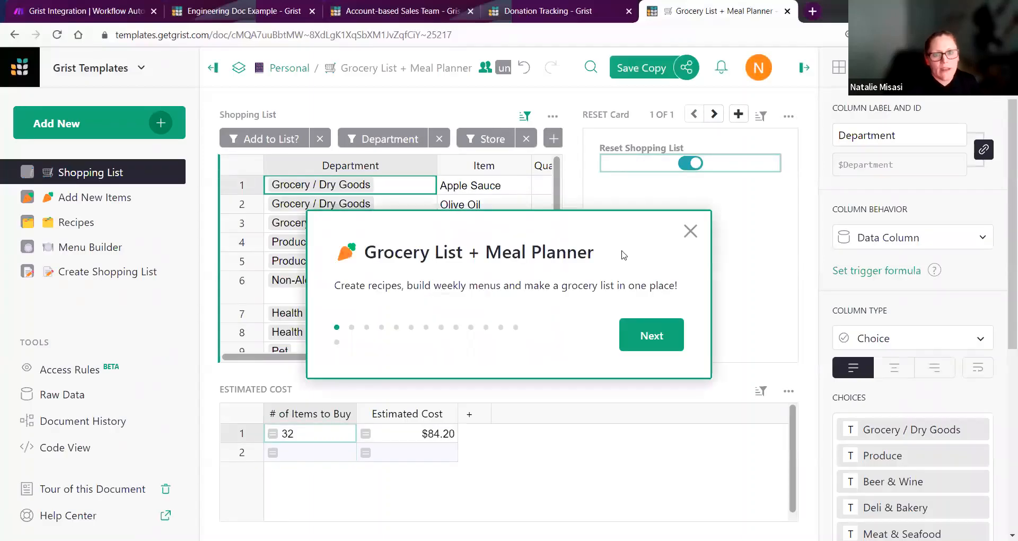
pyautogui.click(690, 232)
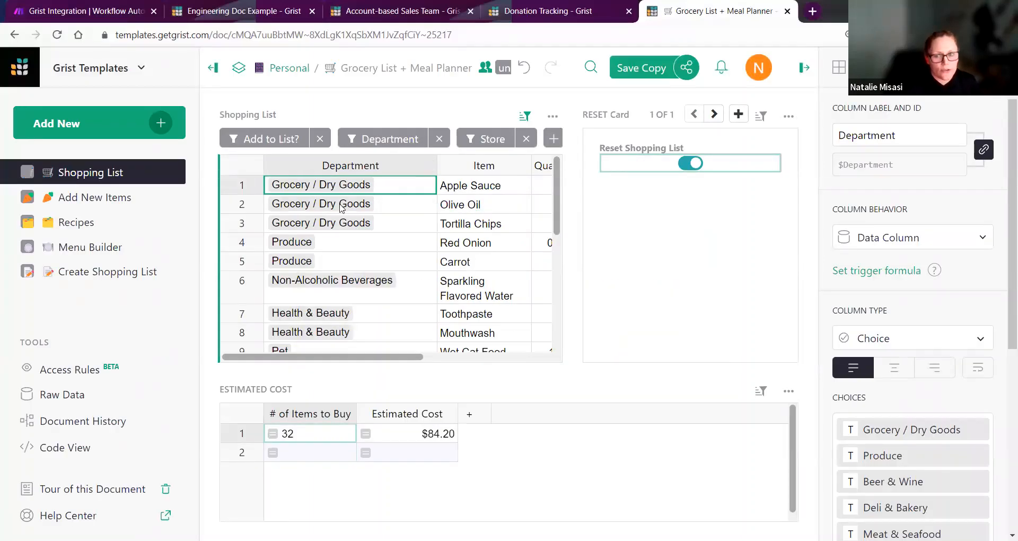
pyautogui.scroll(-3, 954, 401)
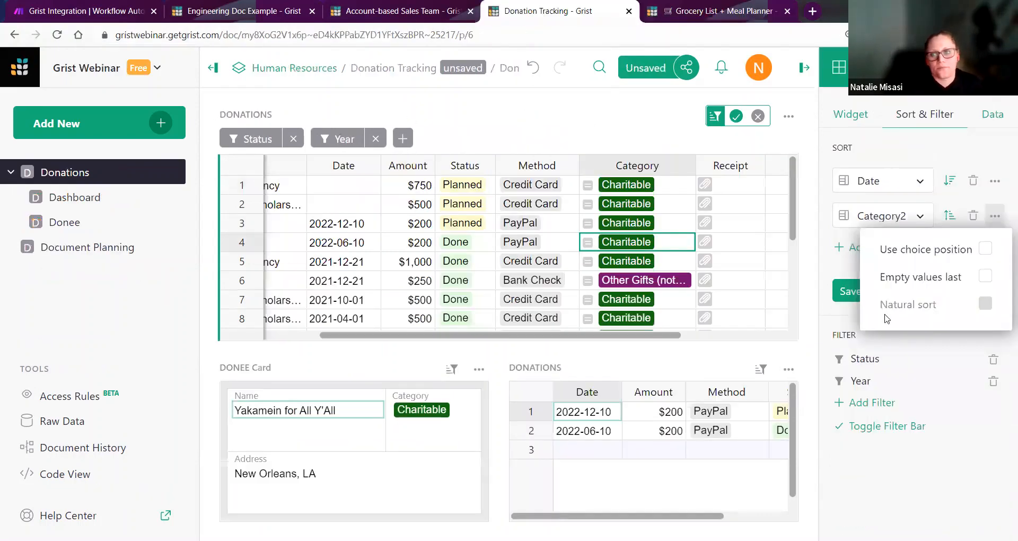
# Step: Remove the Category2 sort from the main Donations table in the Donation Tracking document
pyautogui.press('Escape')
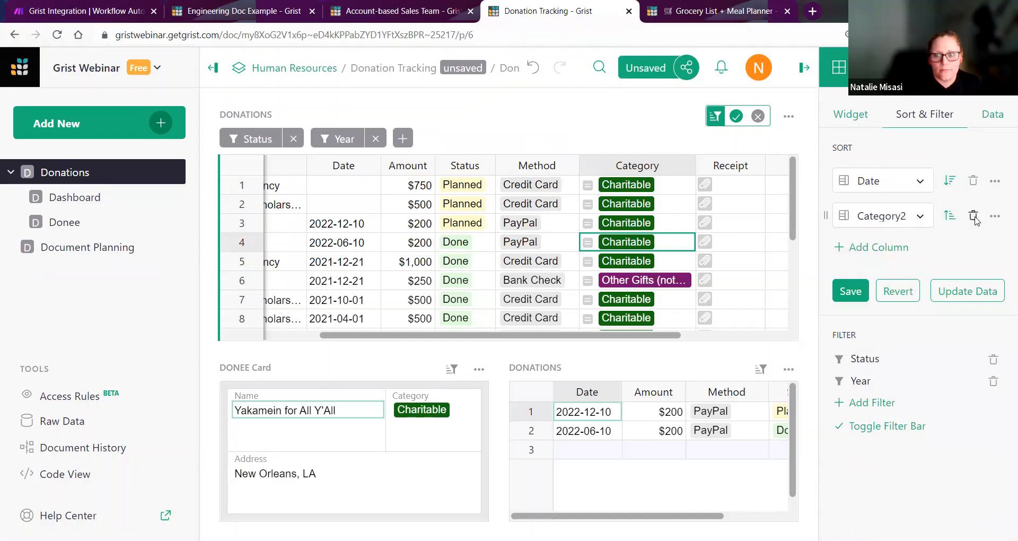
pyautogui.click(973, 215)
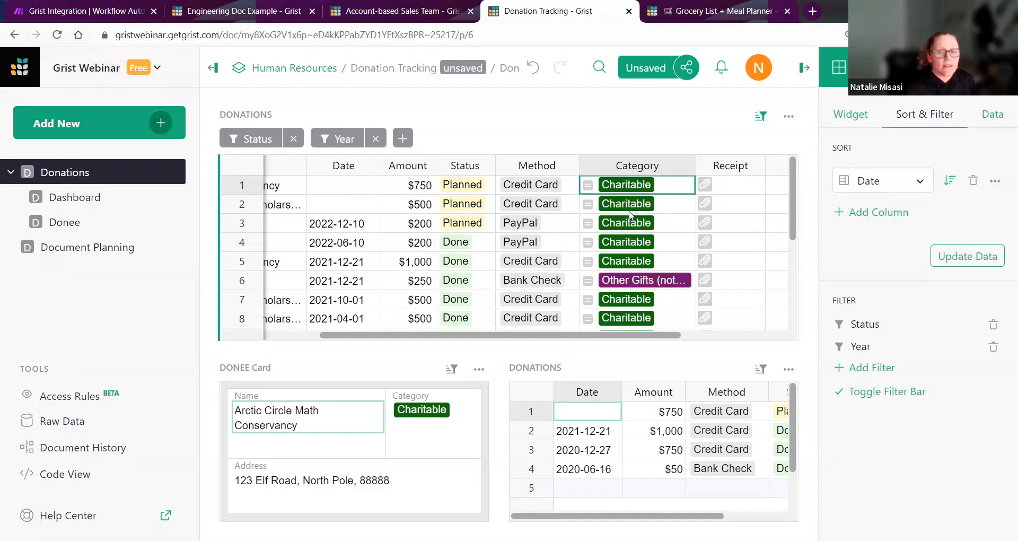
pyautogui.click(687, 253)
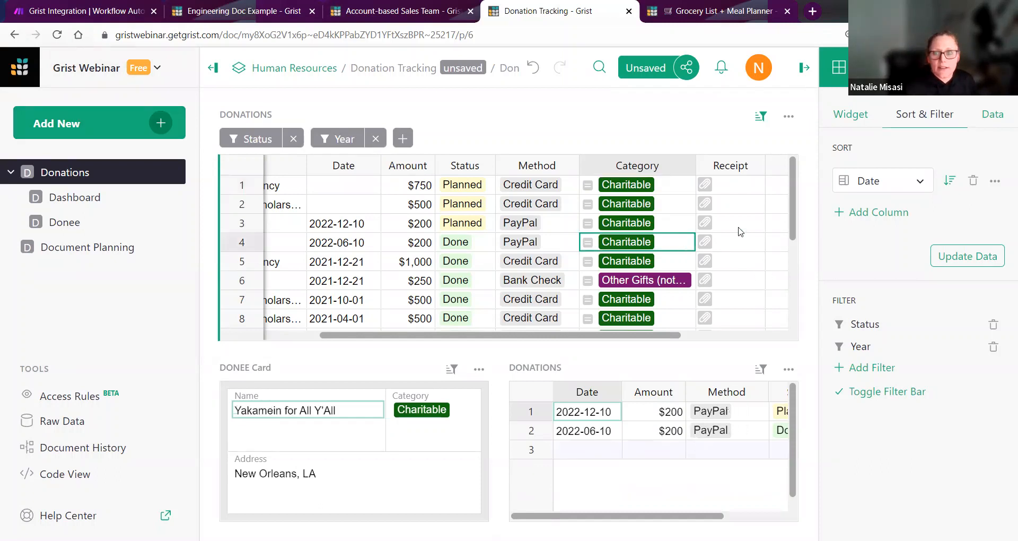
# Step: Preview adding a Table widget with Donations data to the page, and dismiss the widget picker
pyautogui.click(857, 112)
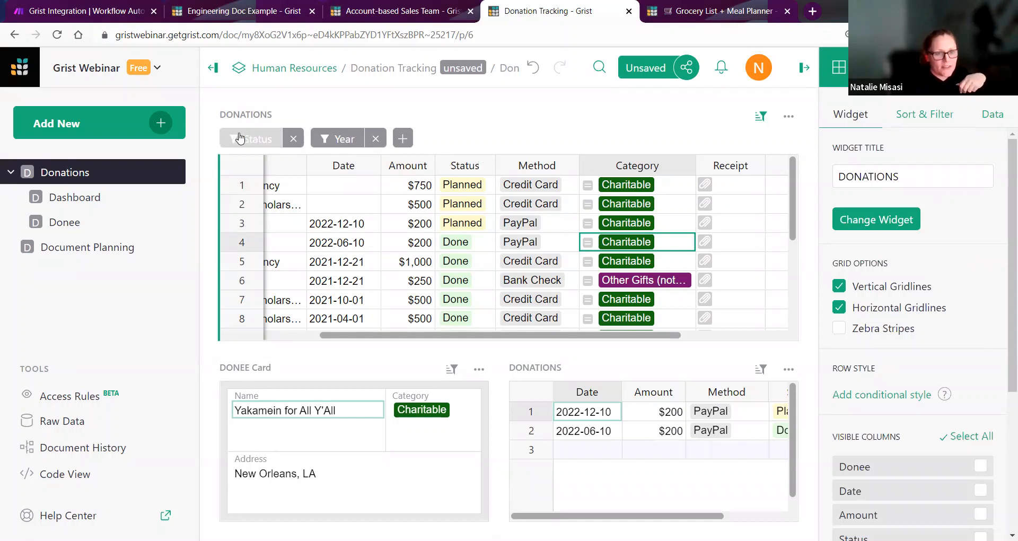
pyautogui.click(159, 125)
pyautogui.click(159, 191)
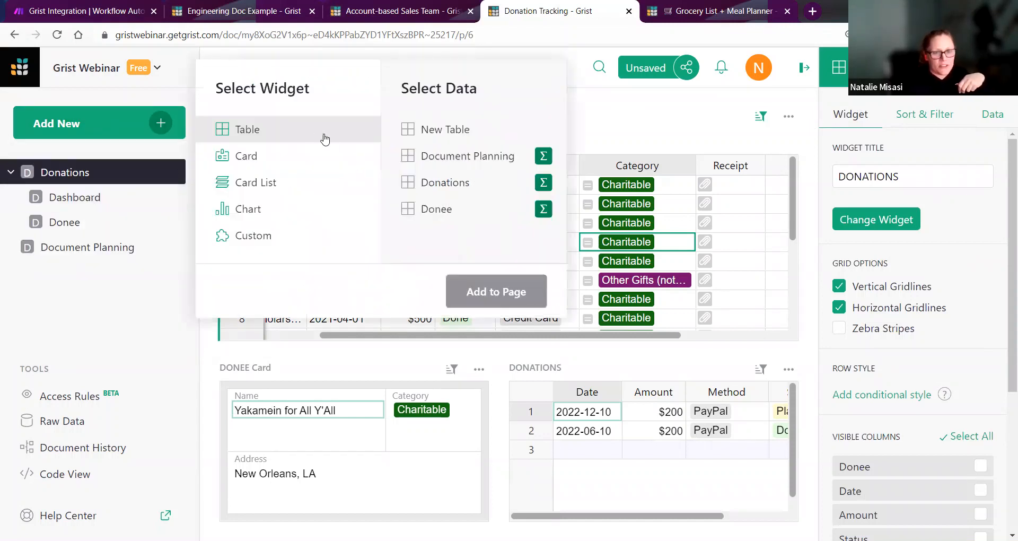
pyautogui.click(442, 184)
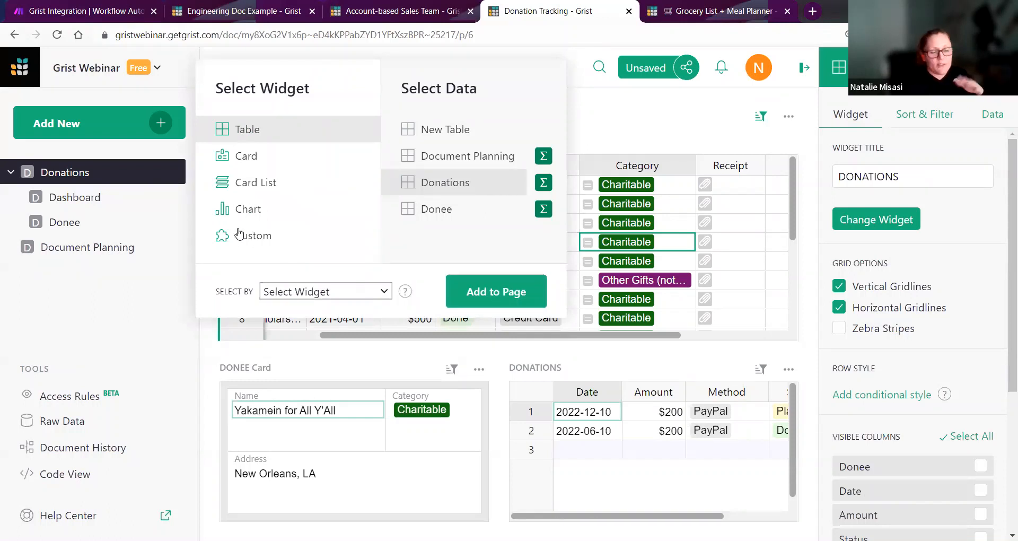
pyautogui.click(148, 314)
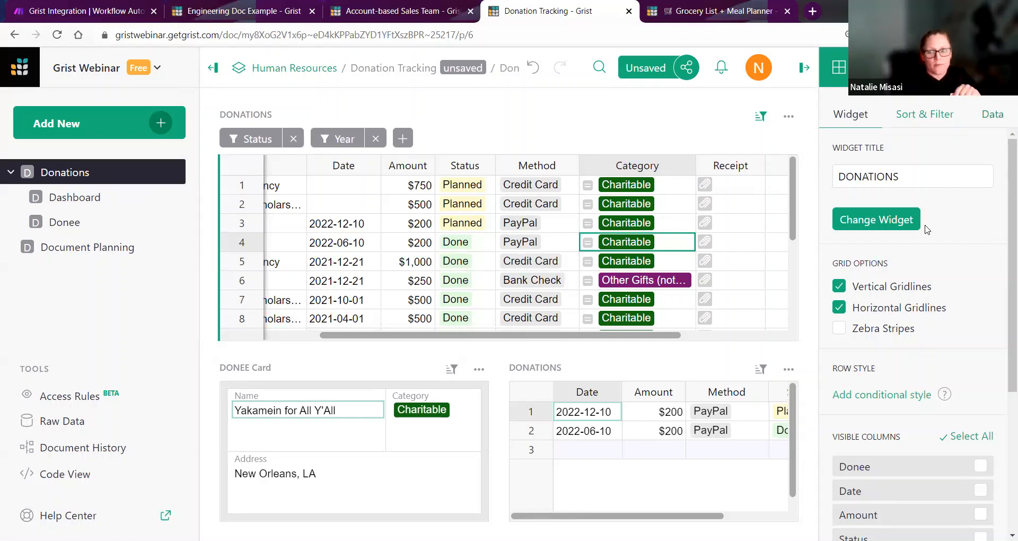
# Step: Open the widget type and data choices for changing the main Donations widget
pyautogui.click(897, 227)
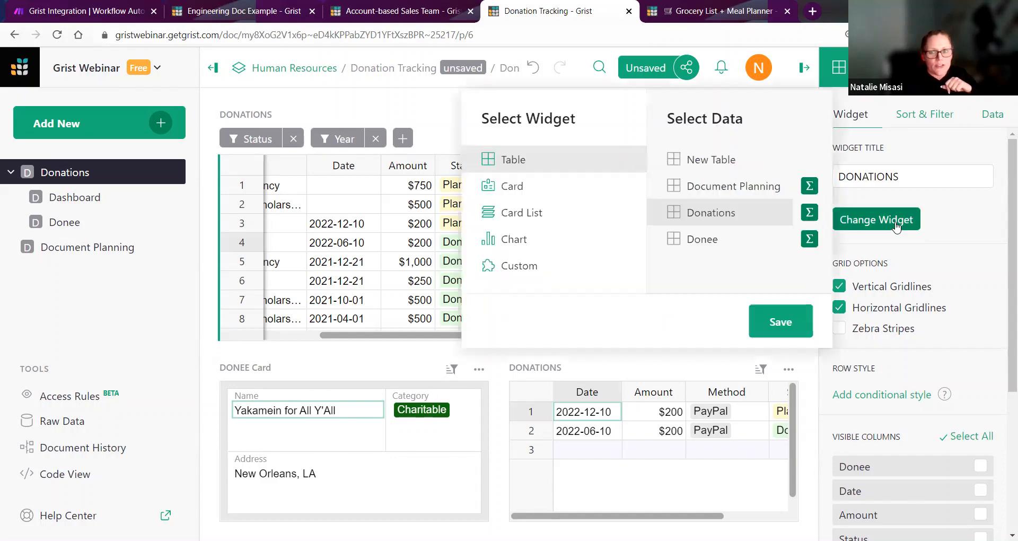
# Step: Convert the upper DONATIONS table widget to a Card and undo the conversion
pyautogui.click(536, 191)
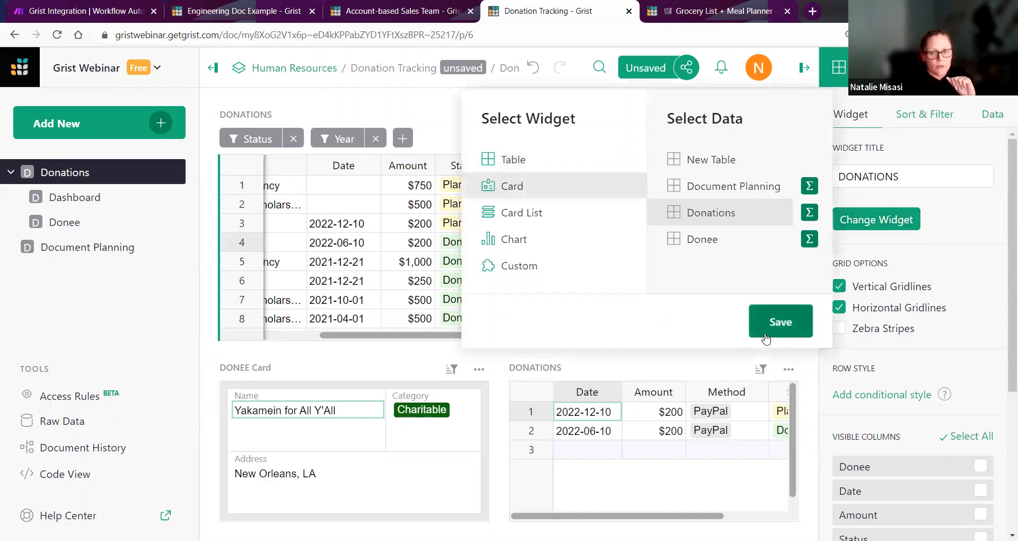
pyautogui.click(765, 329)
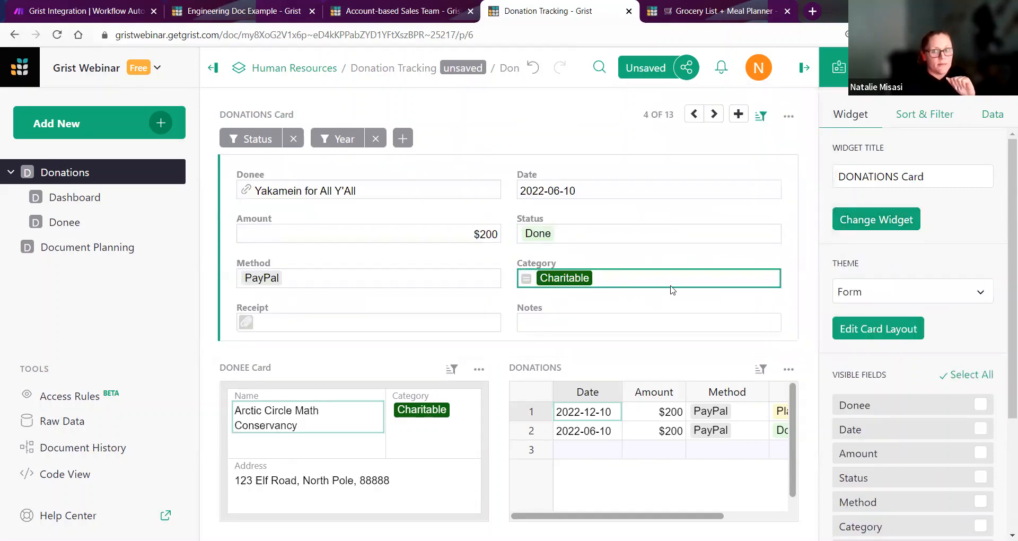
pyautogui.click(539, 70)
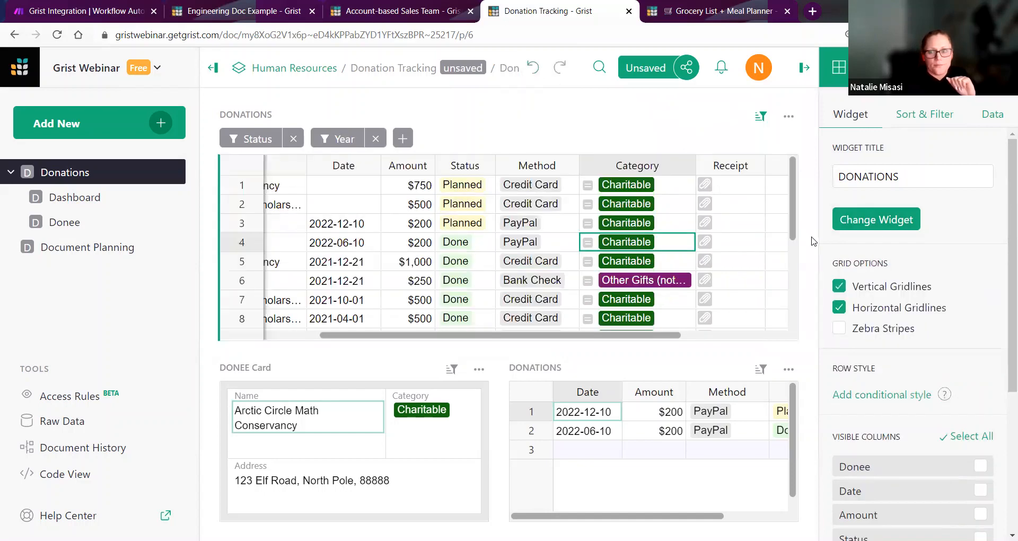
# Step: Examine the upper DONATIONS widget's data selection and its Select By options without changing them
pyautogui.click(995, 110)
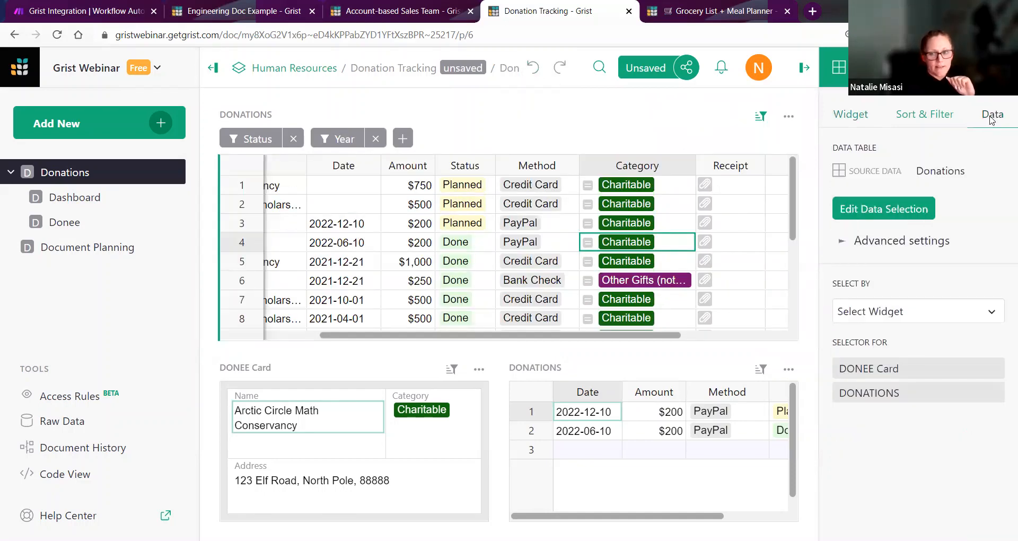
pyautogui.click(898, 217)
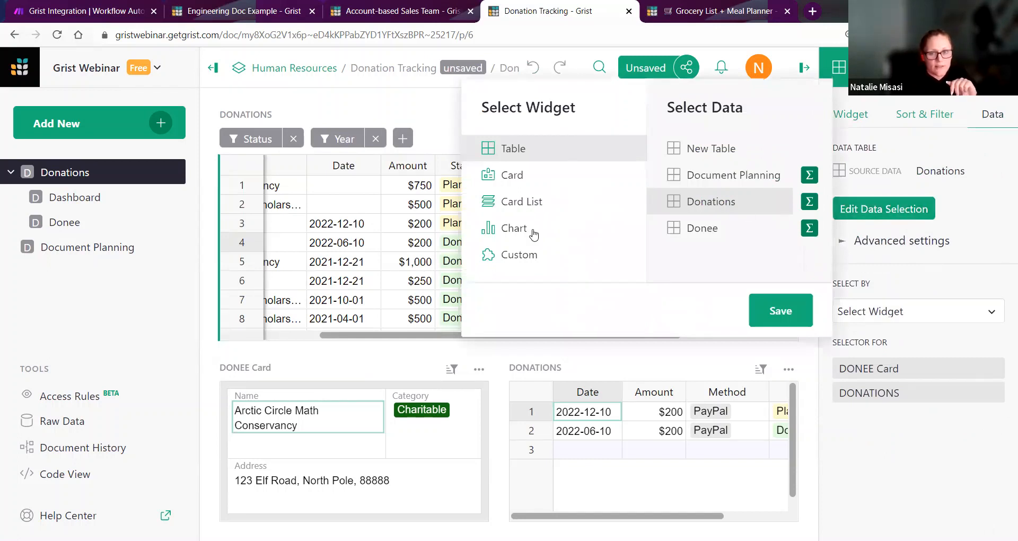
pyautogui.click(942, 260)
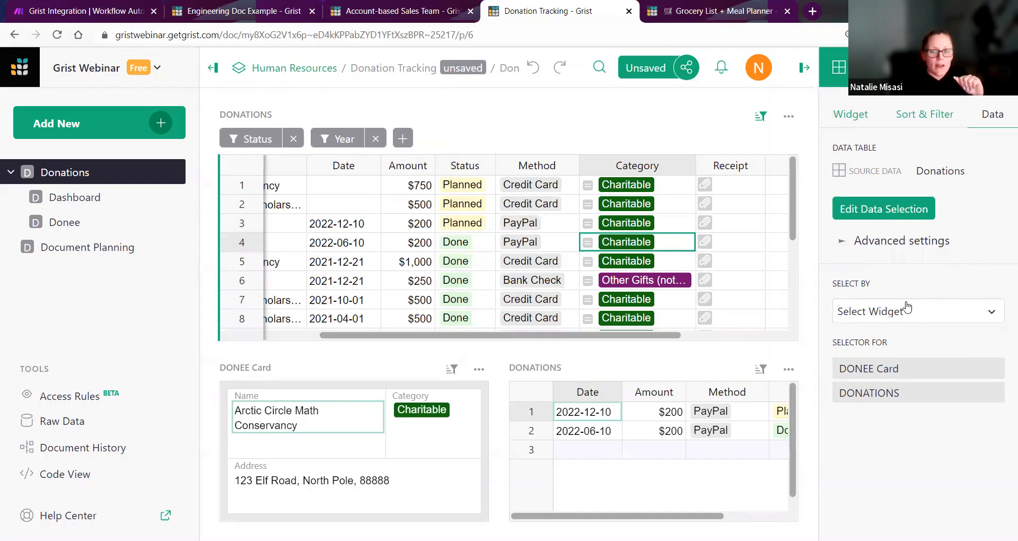
pyautogui.click(911, 313)
pyautogui.click(929, 287)
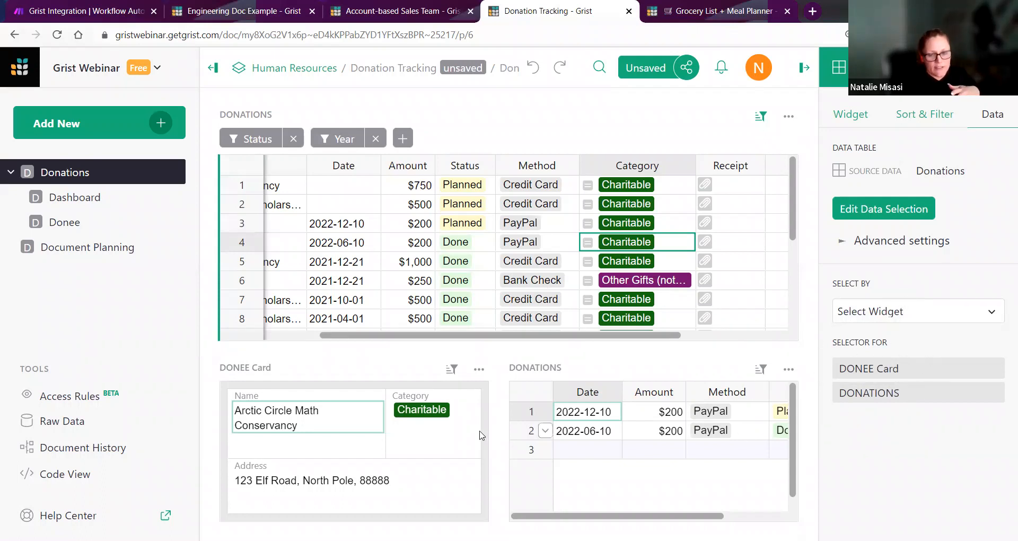
# Step: Select several rows in the upper DONATIONS table to check how the linked donee card and donations list follow
pyautogui.click(310, 263)
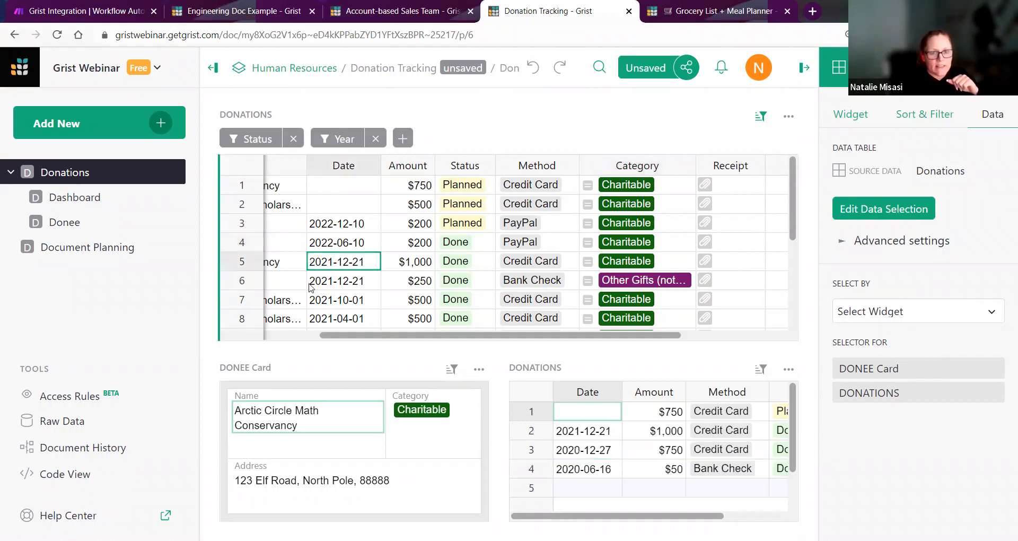
pyautogui.click(311, 278)
pyautogui.click(318, 210)
pyautogui.click(317, 244)
pyautogui.click(315, 263)
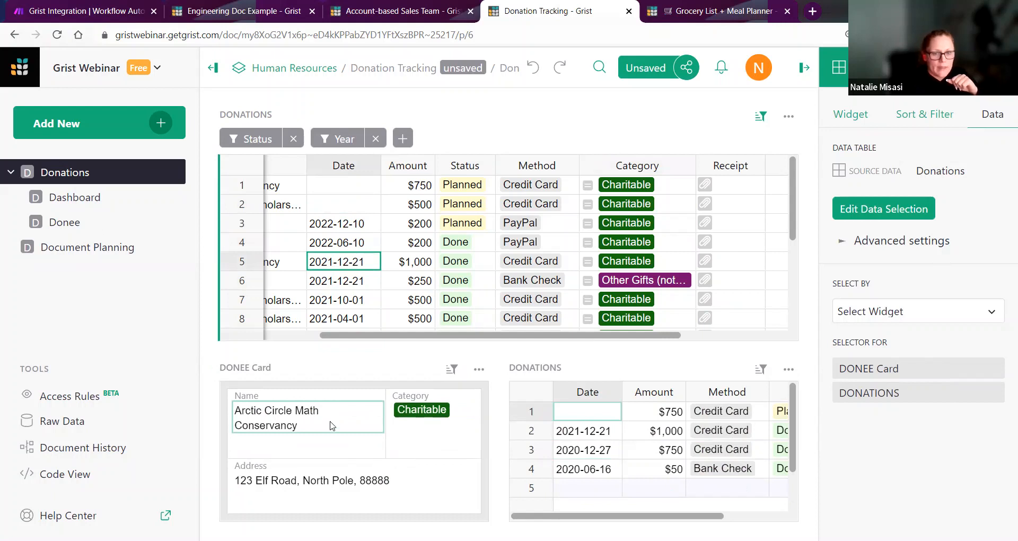
# Step: Examine the DONEE Card's Select By setting and compare it with the upper DONATIONS table's Donee column
pyautogui.click(327, 424)
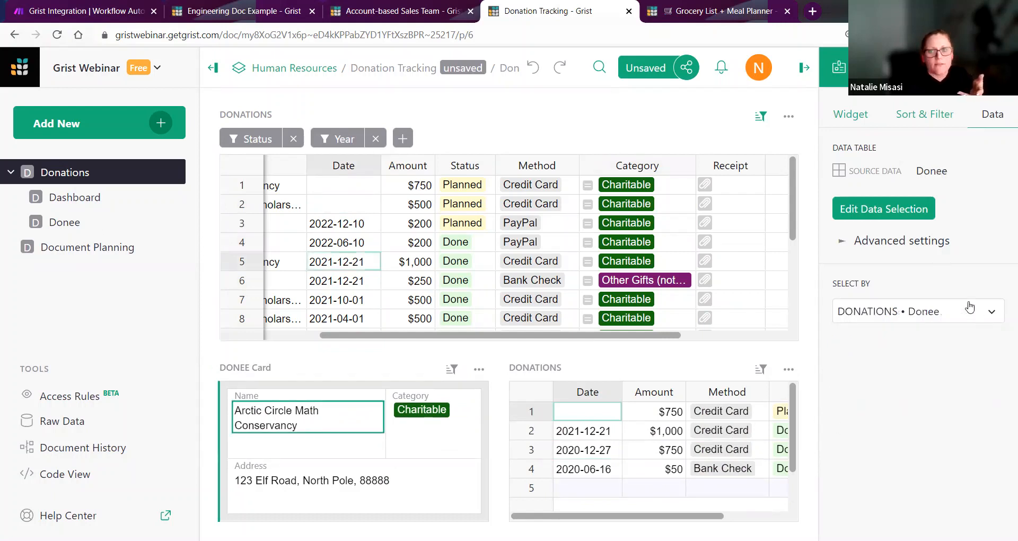
pyautogui.click(891, 308)
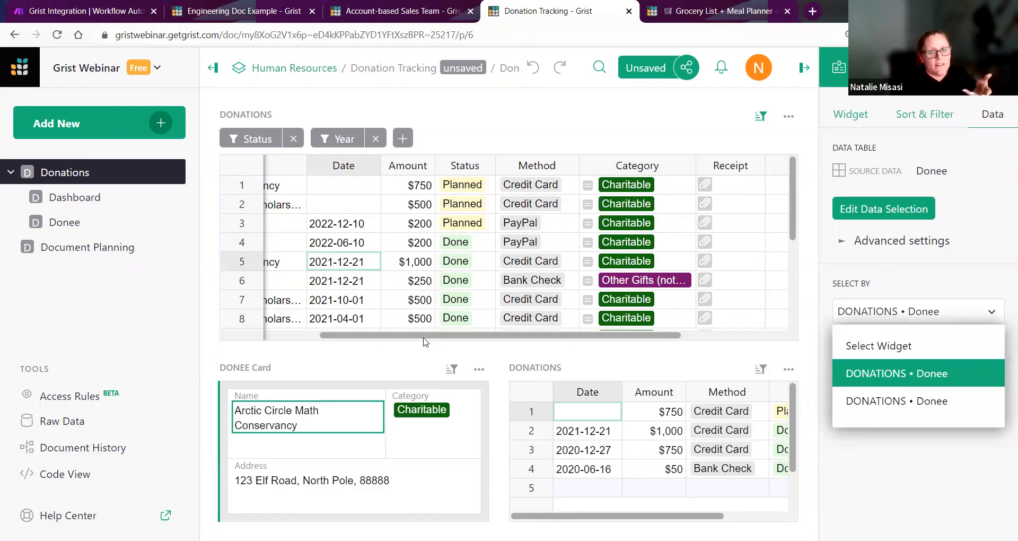
pyautogui.moveTo(425, 338); pyautogui.dragTo(289, 281)
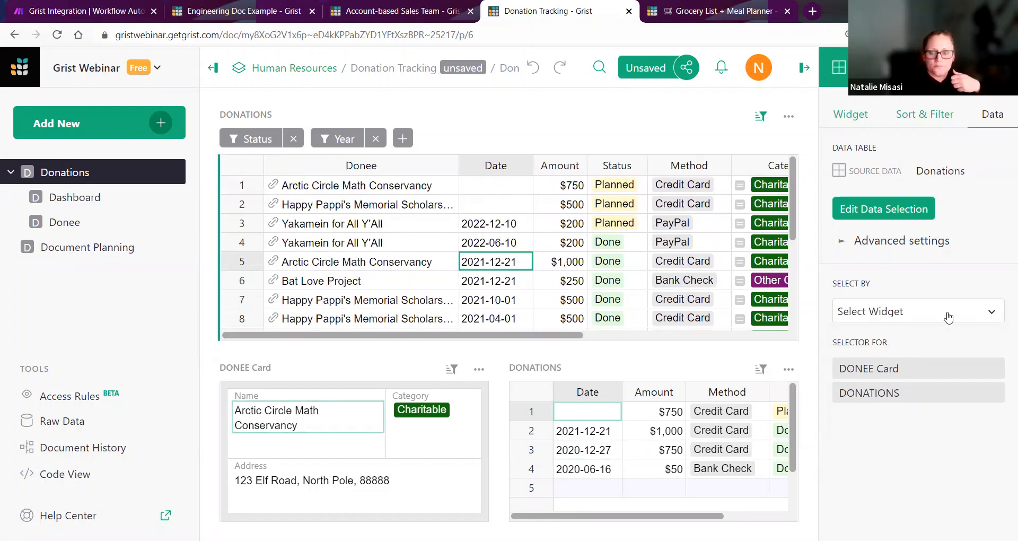
pyautogui.click(308, 418)
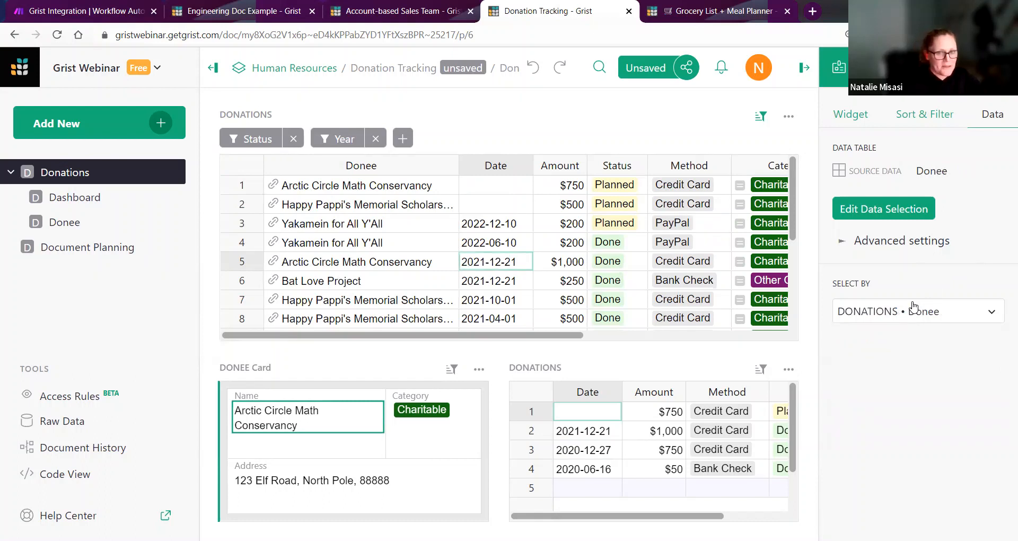
pyautogui.click(851, 114)
pyautogui.click(992, 114)
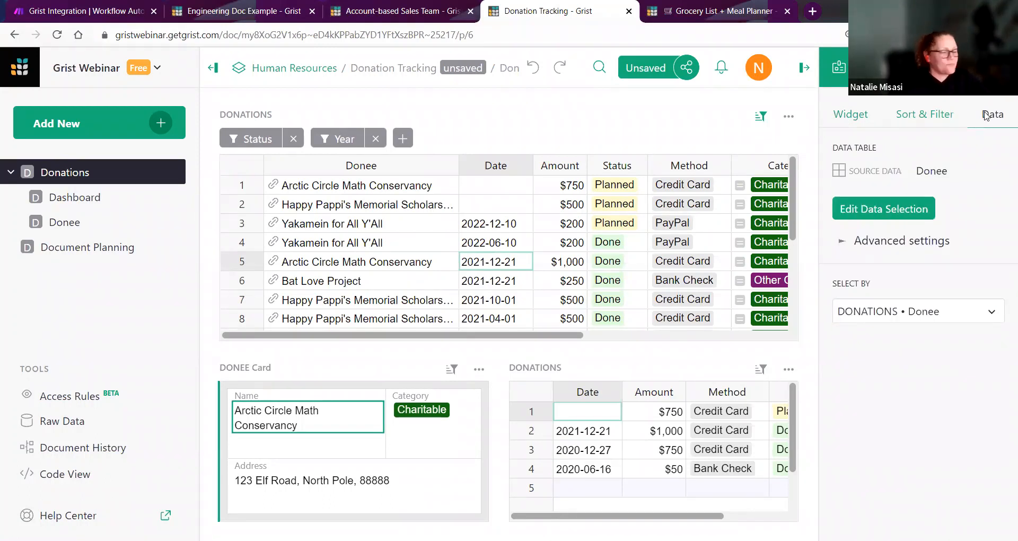
# Step: Turn zebra stripes on and back off for the upper DONATIONS table
pyautogui.click(618, 260)
pyautogui.click(854, 115)
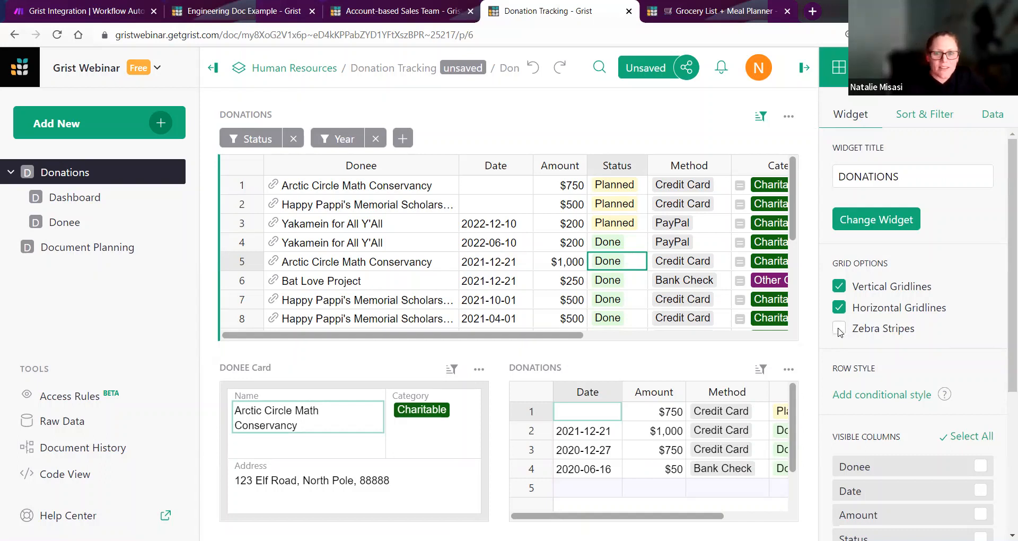
pyautogui.click(839, 329)
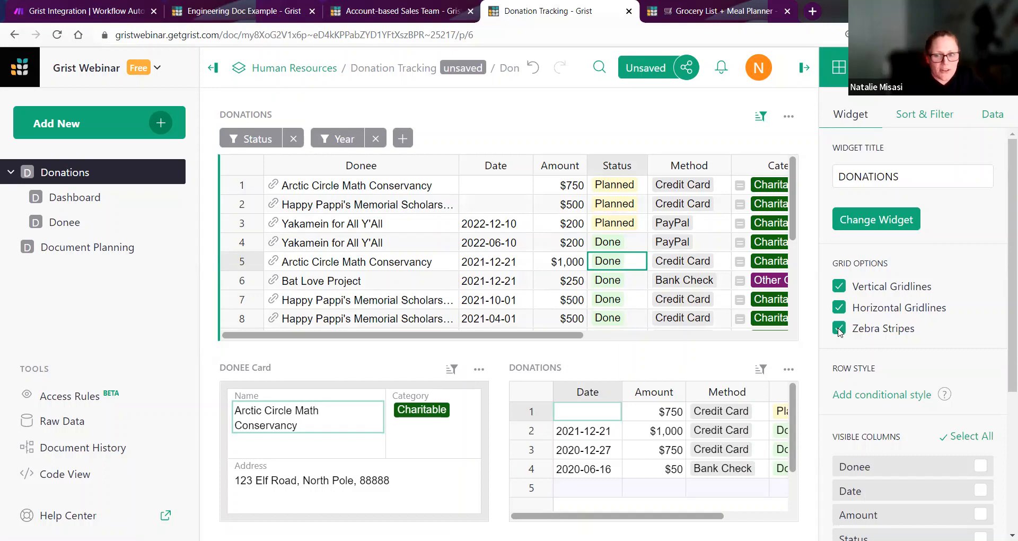
pyautogui.click(839, 330)
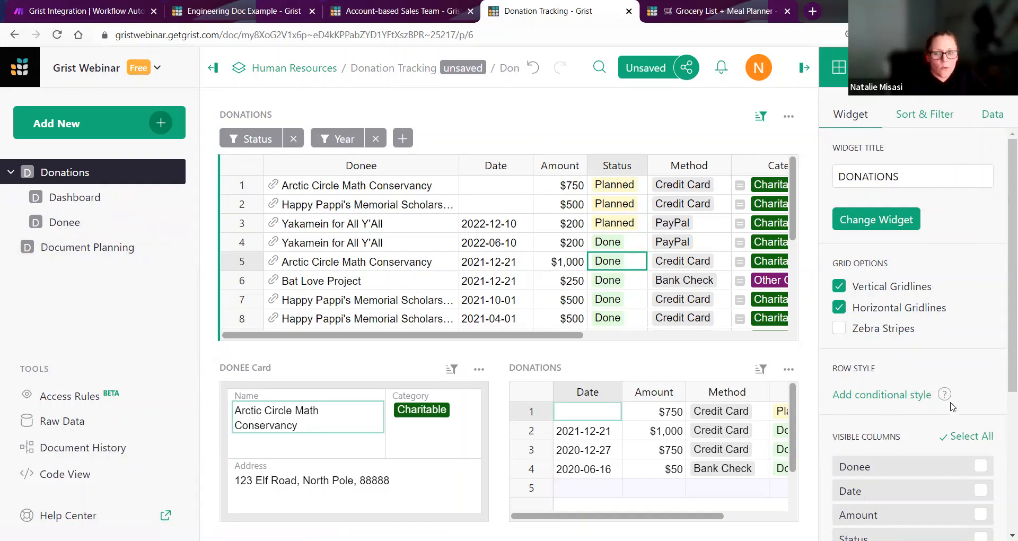
# Step: Add a conditional row style rule to the upper DONATIONS table and show its hidden Is Current Year column
pyautogui.click(866, 399)
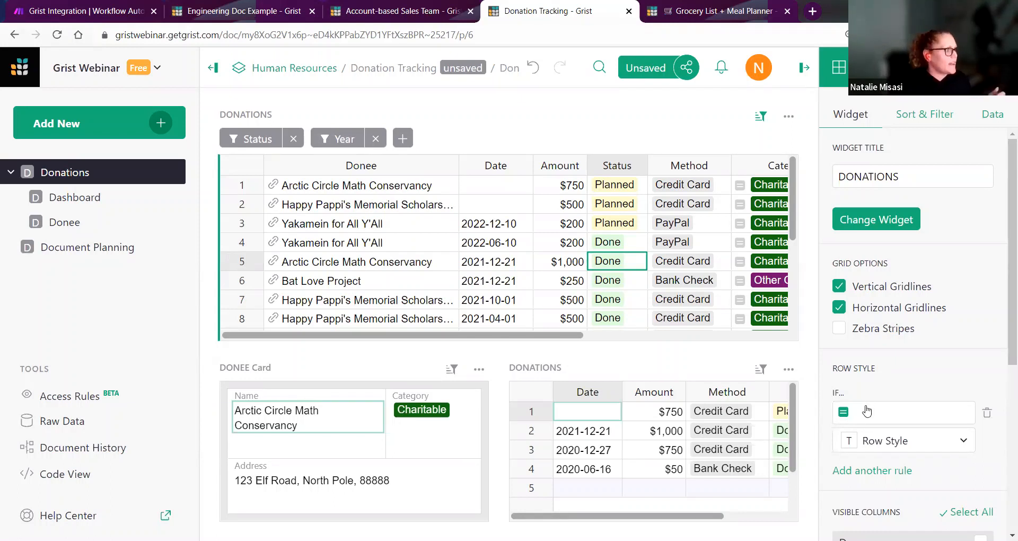
pyautogui.click(867, 411)
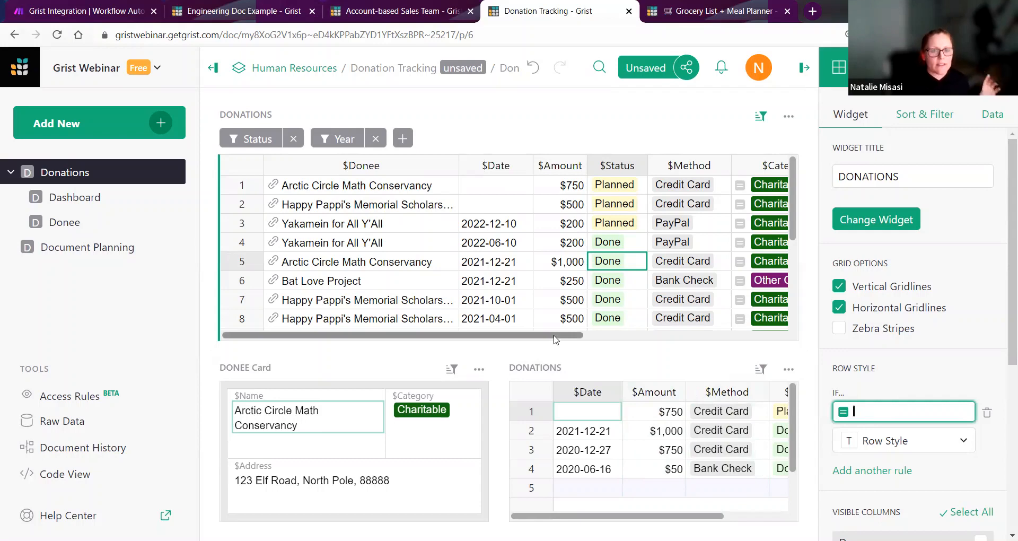
pyautogui.moveTo(553, 339); pyautogui.dragTo(757, 337)
pyautogui.click(764, 168)
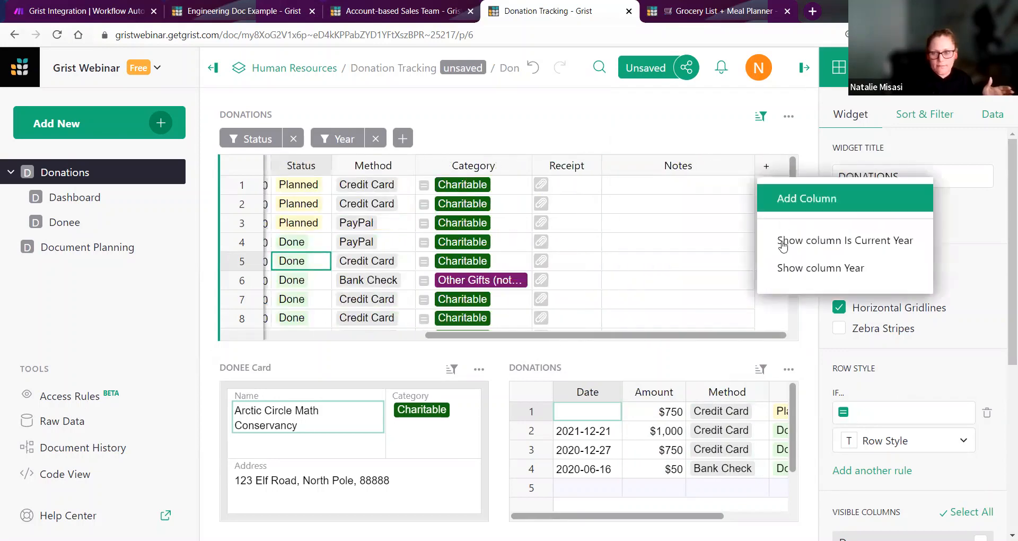
pyautogui.click(783, 247)
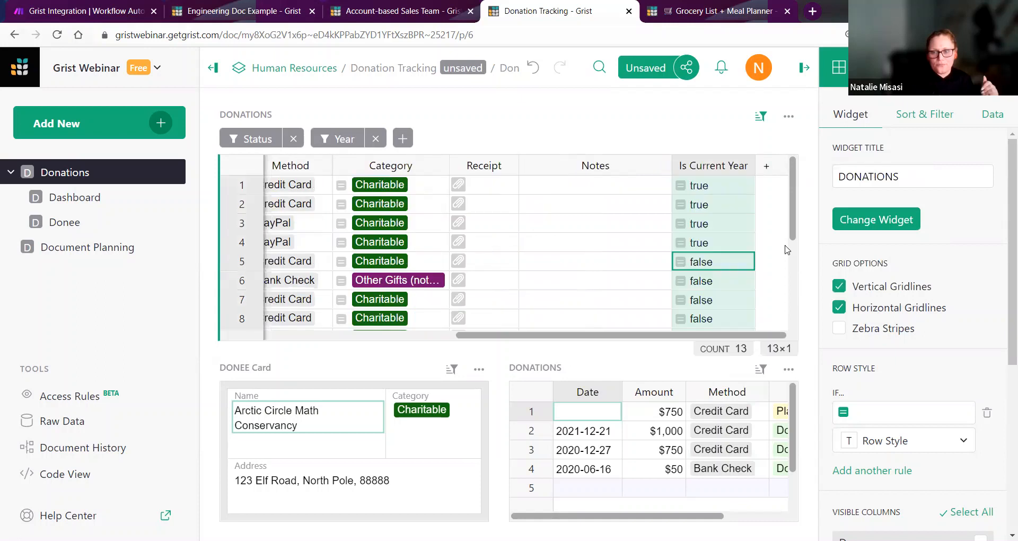
# Step: View the Is Current Year column's formula and show the hidden Year column in the upper DONATIONS table
pyautogui.doubleClick(729, 205)
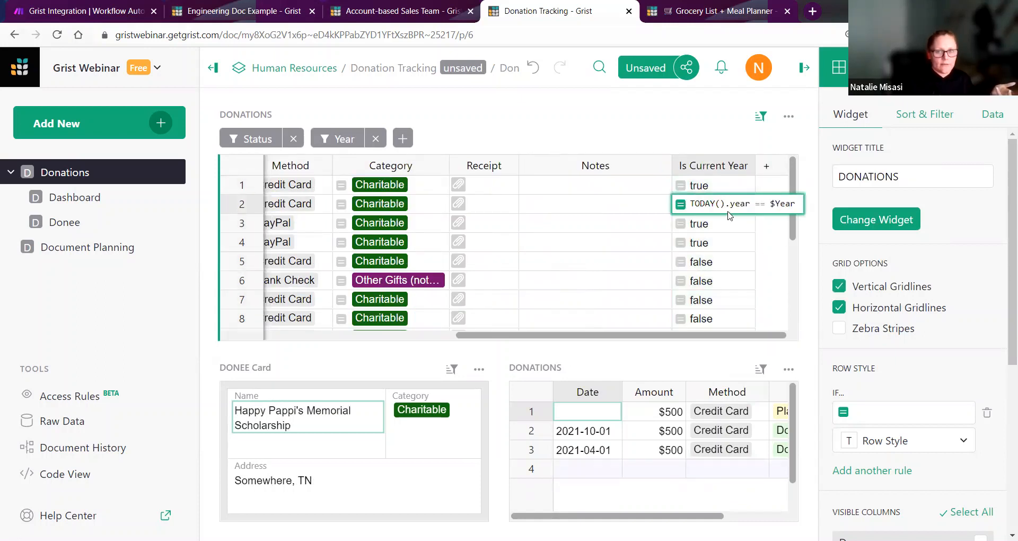
pyautogui.click(769, 172)
pyautogui.click(784, 255)
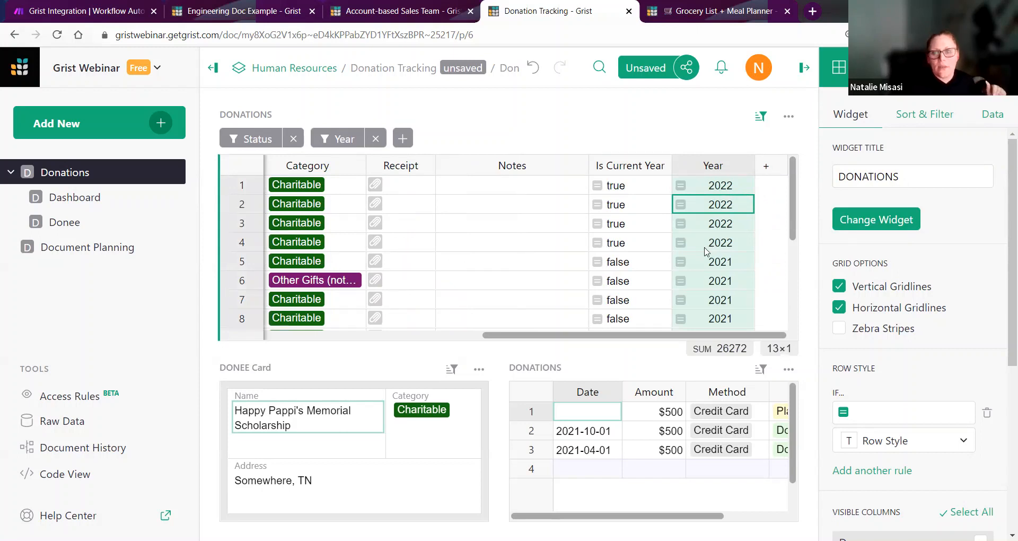
# Step: Set the row style rule's condition to not $Is_Current_Year
pyautogui.click(876, 412)
pyautogui.write('no')
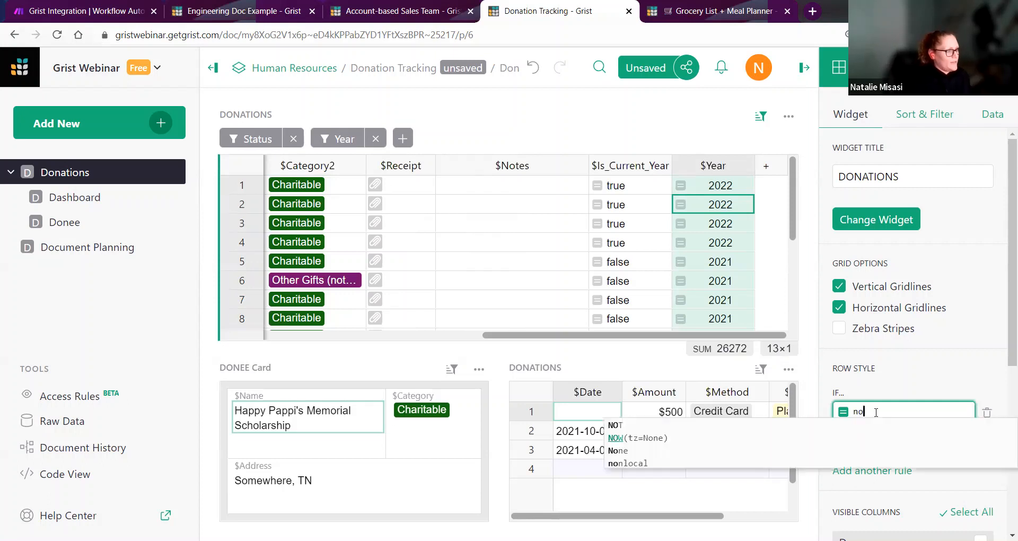
pyautogui.write('t $')
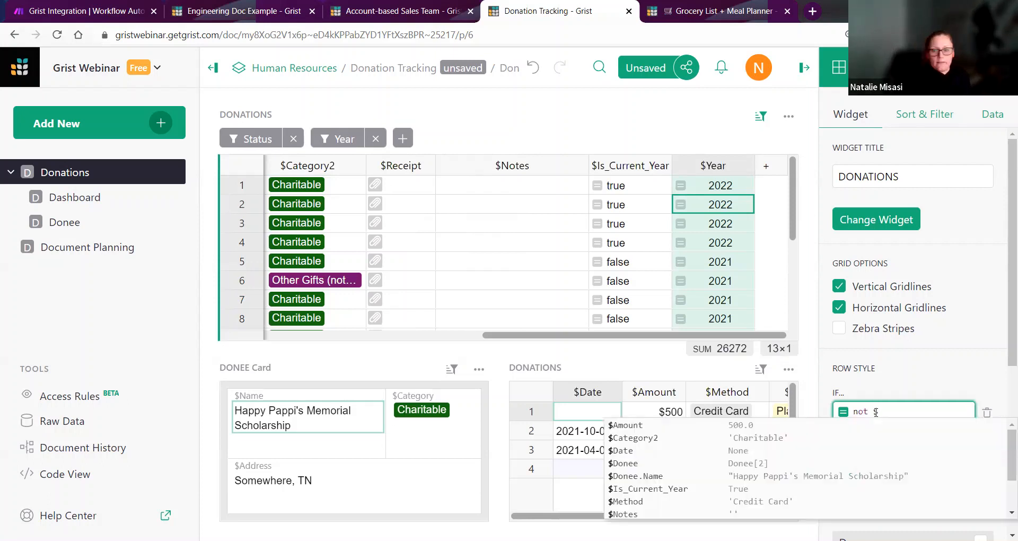
pyautogui.write('Is')
pyautogui.click(873, 426)
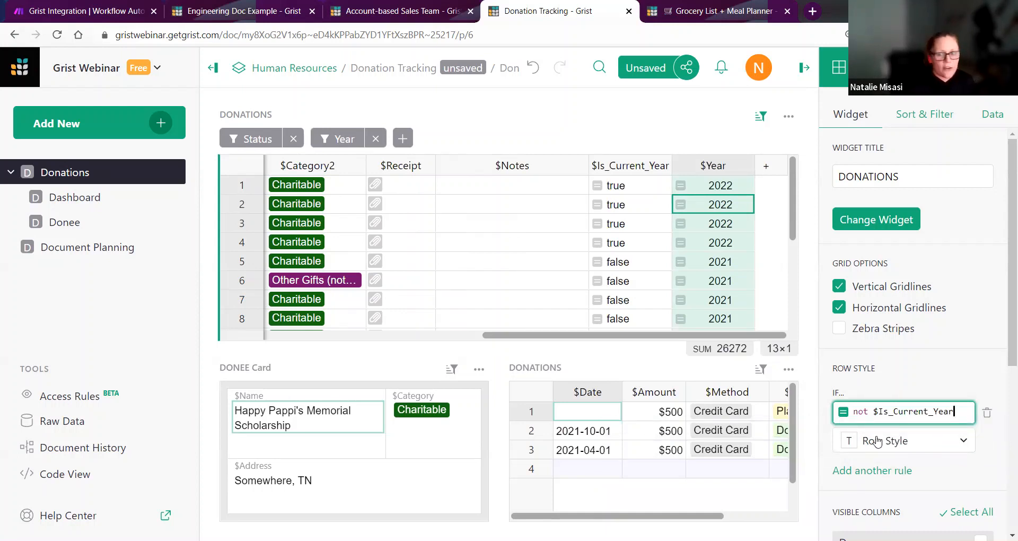
# Step: Apply the fill color #F1F0F3 to the conditional row style
pyautogui.click(877, 441)
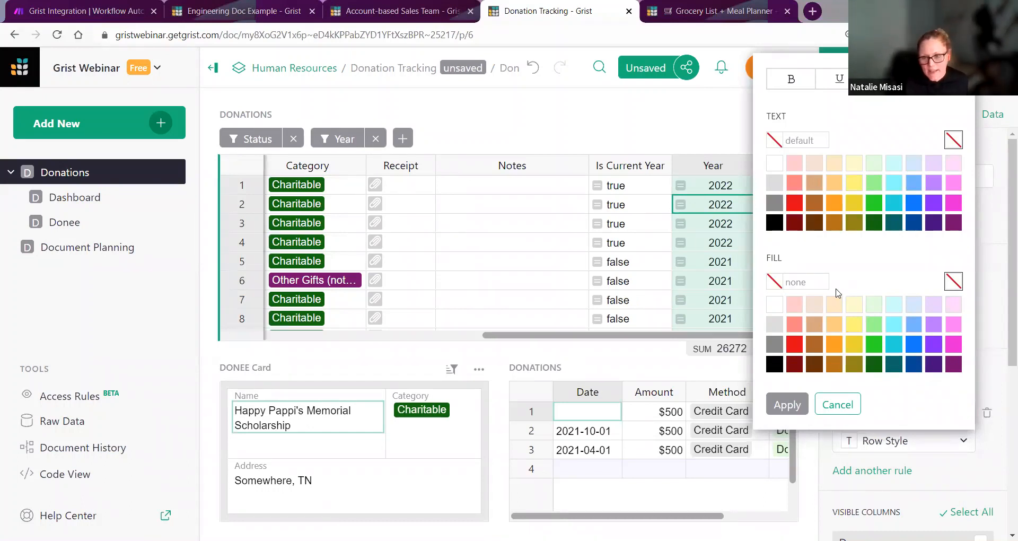
pyautogui.click(776, 323)
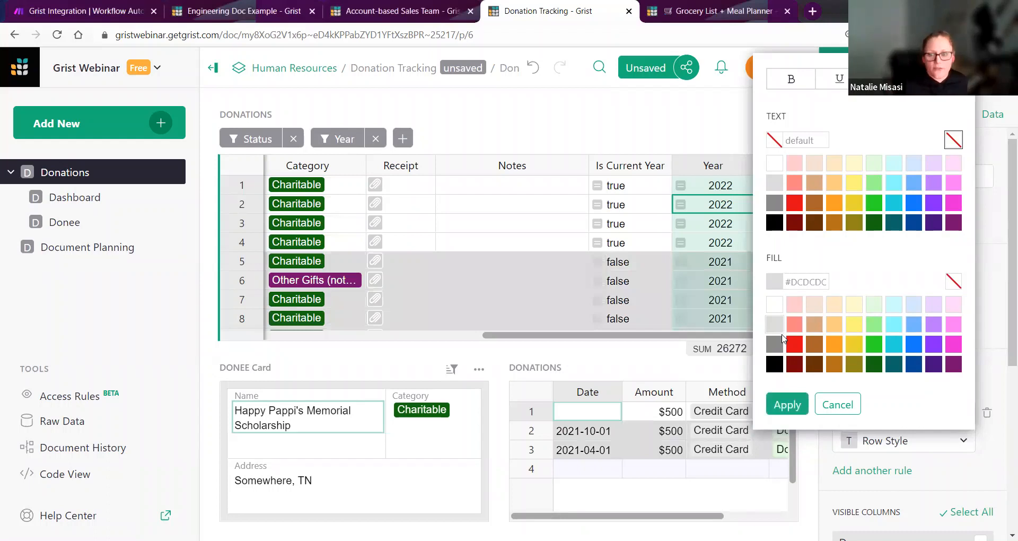
pyautogui.click(812, 282)
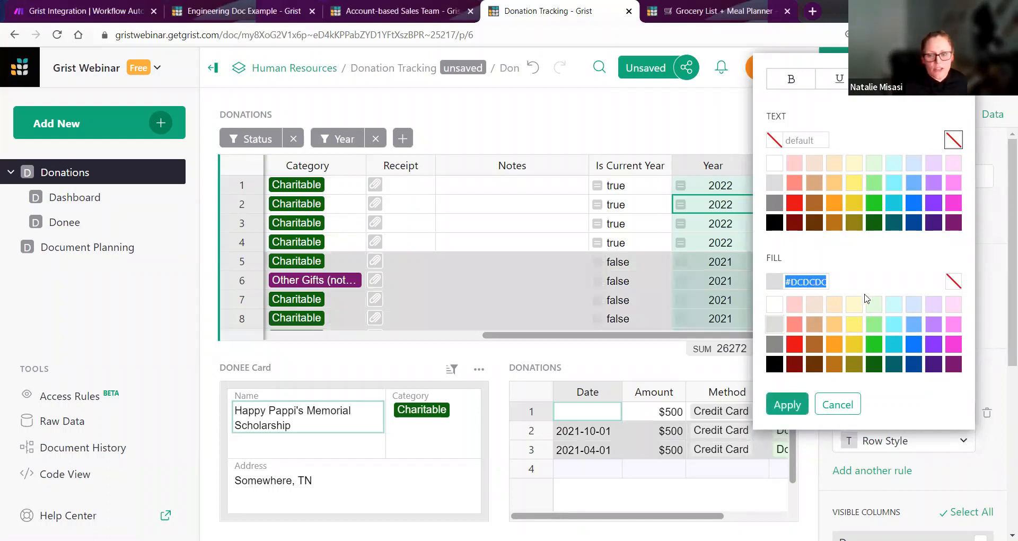
pyautogui.write('#F1F0F3')
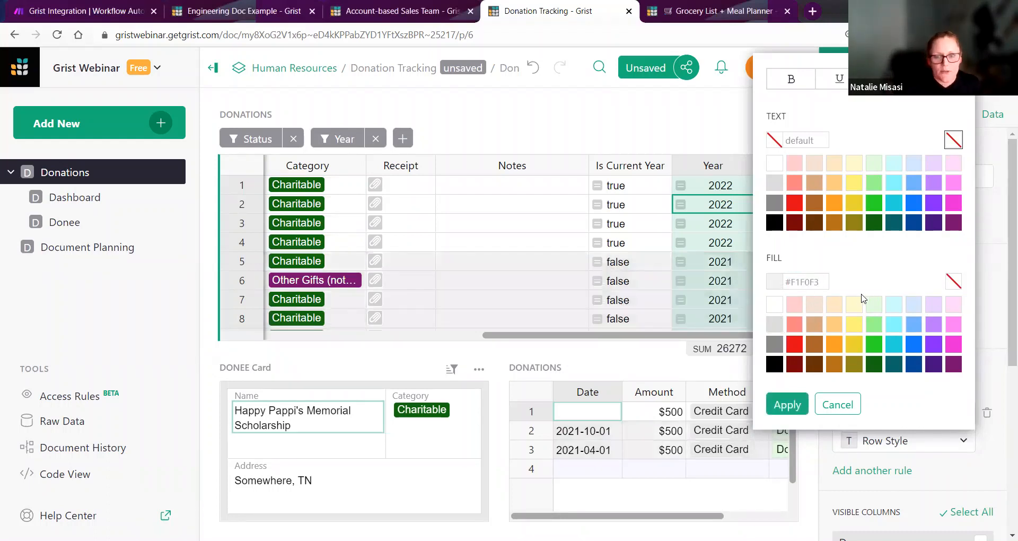
pyautogui.click(776, 404)
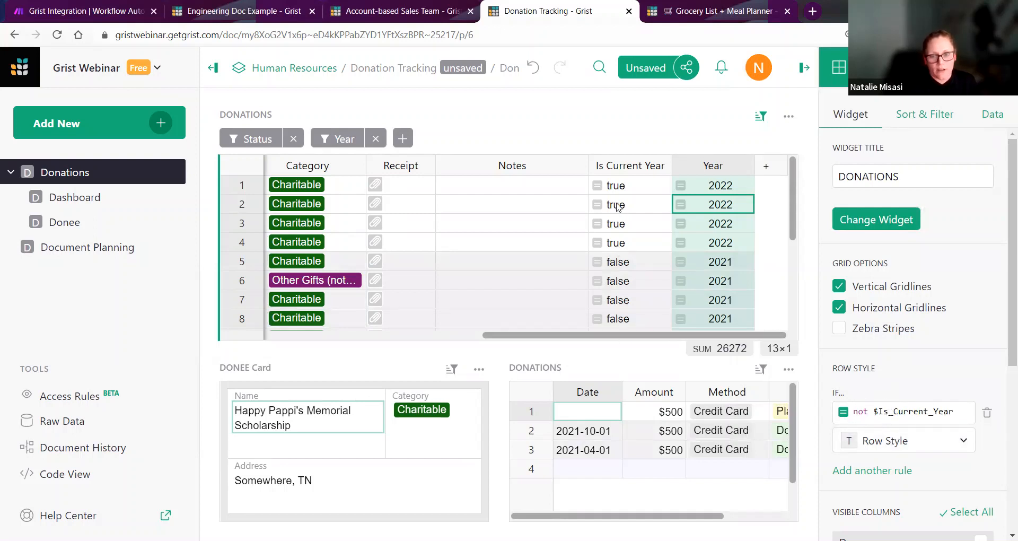
pyautogui.moveTo(622, 336); pyautogui.dragTo(363, 336)
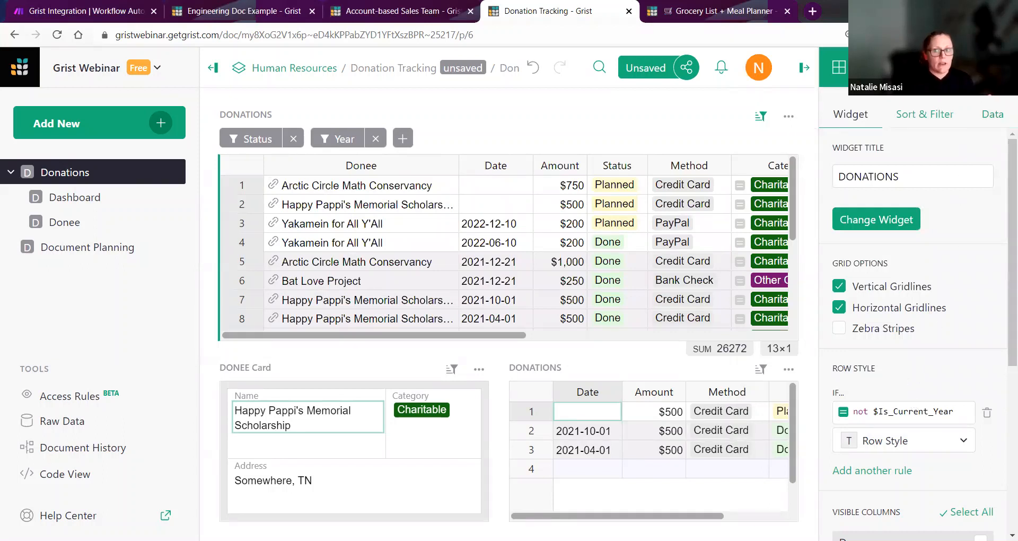
# Step: Look through the Year column's settings for the conditional cell style option
pyautogui.click(934, 67)
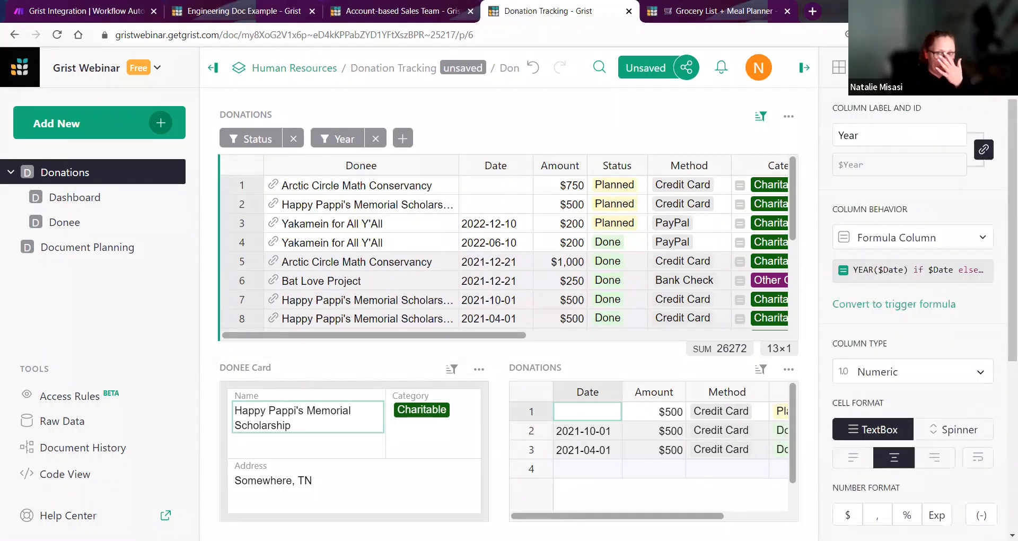
pyautogui.scroll(-3, 922, 317)
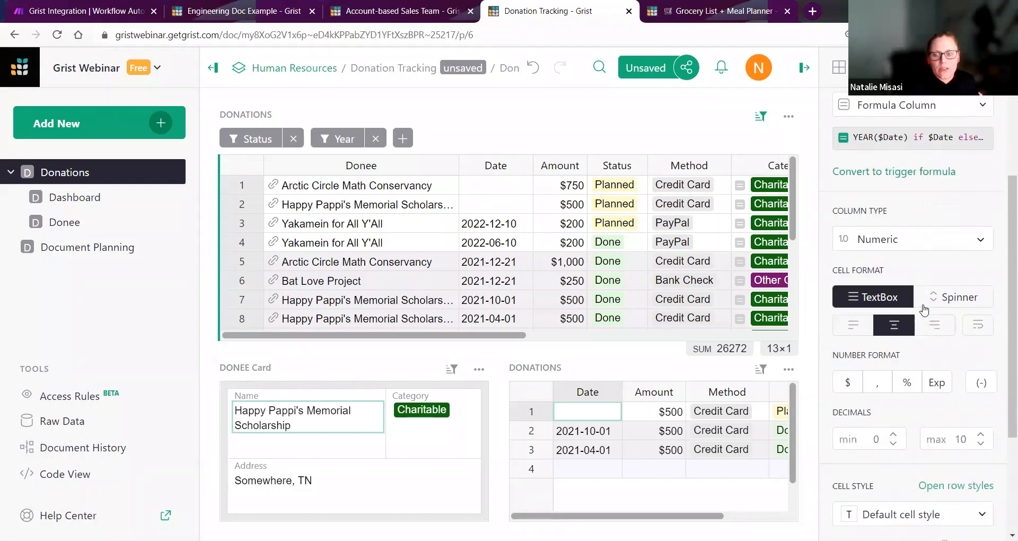
pyautogui.scroll(-3, 922, 318)
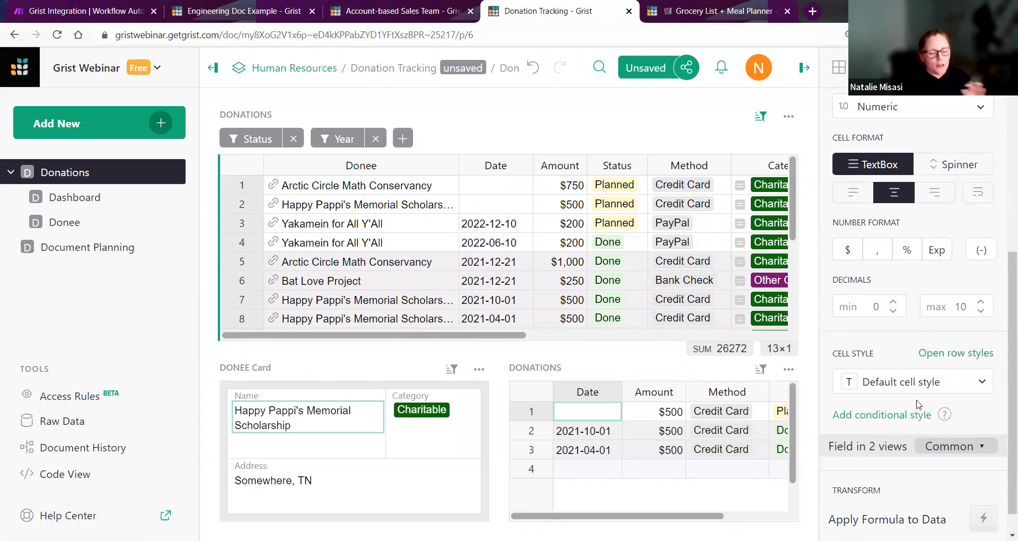
# Step: Add a conditional cell style to the Year column with the condition not $Date and the fill color #FEE7C3
pyautogui.click(896, 419)
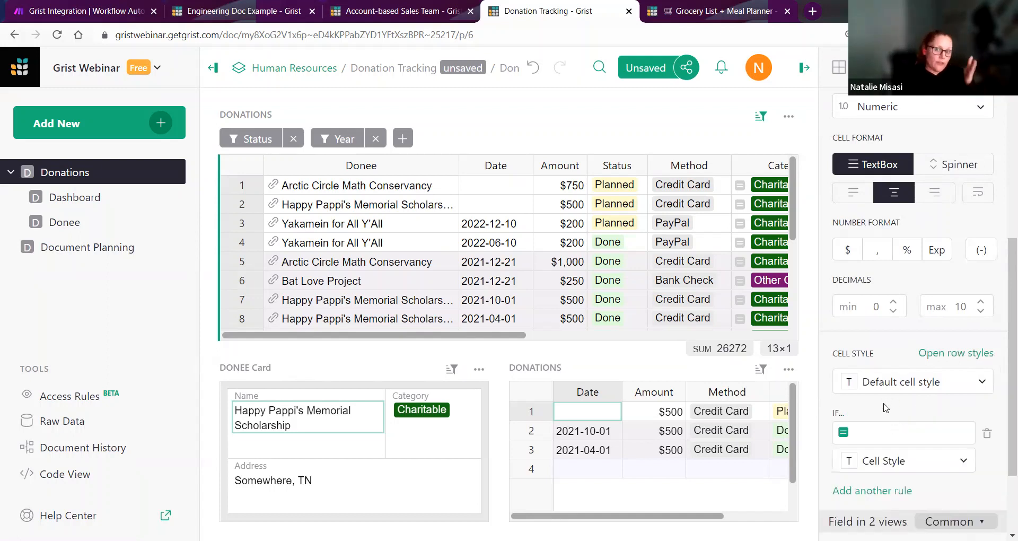
pyautogui.click(884, 432)
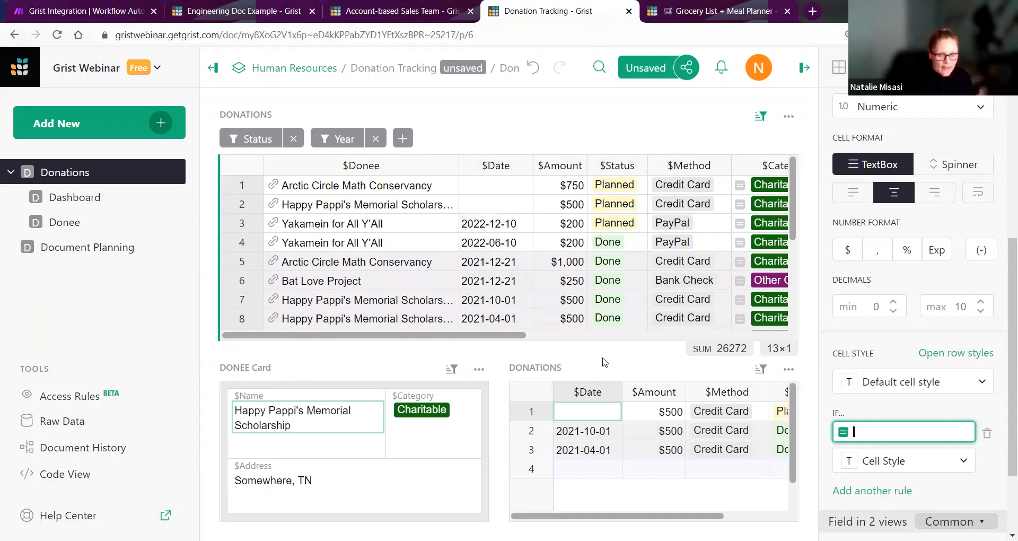
pyautogui.write('not $')
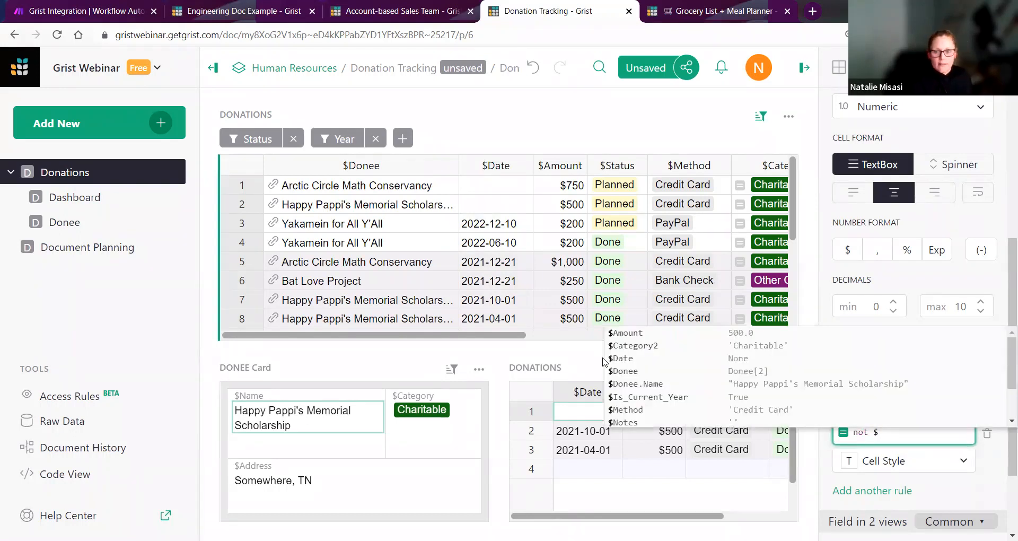
pyautogui.click(605, 359)
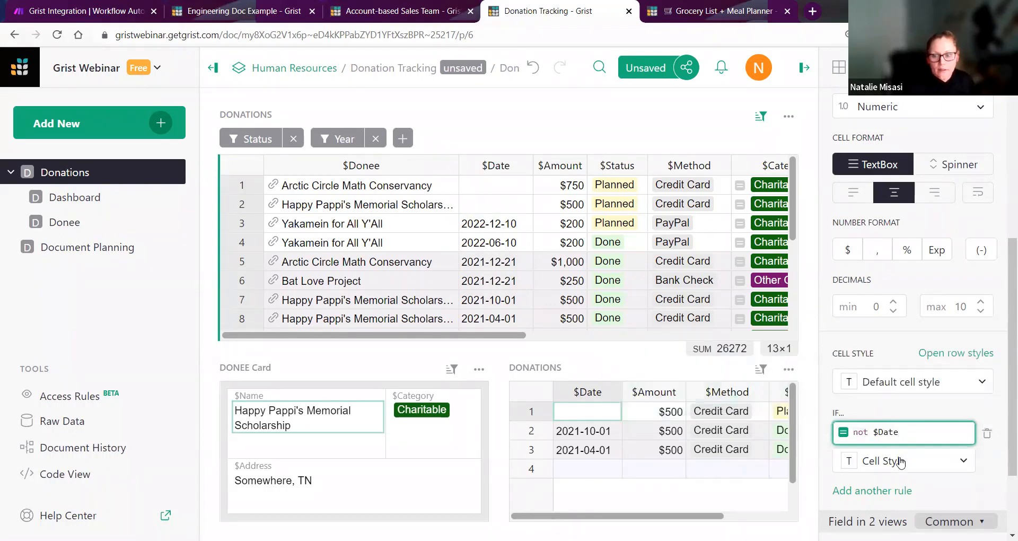
pyautogui.click(898, 461)
pyautogui.click(835, 320)
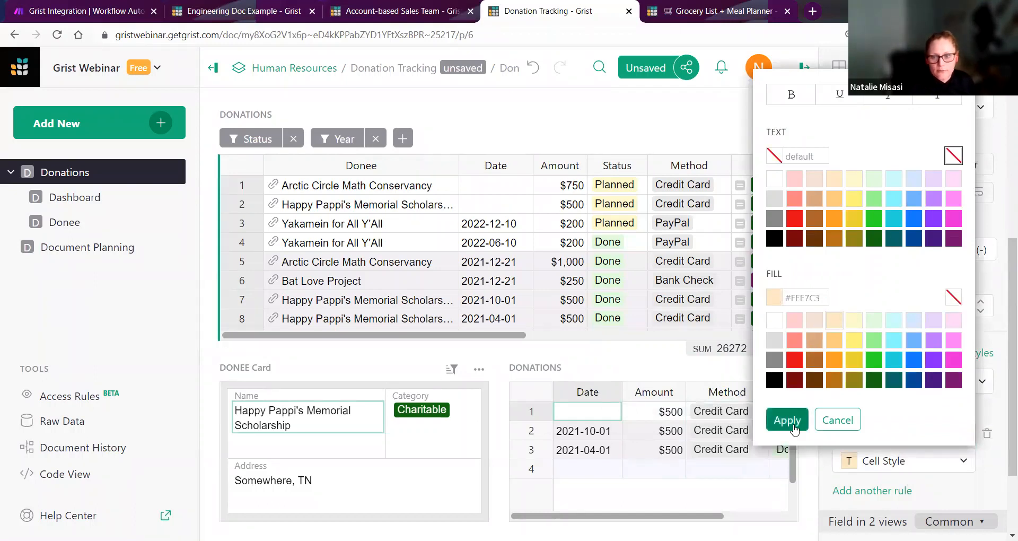
pyautogui.click(787, 420)
# Step: Move the condition not $Date from the Year column's rule to the Date column's conditional style rule in the upper DONATIONS table
pyautogui.click(865, 435)
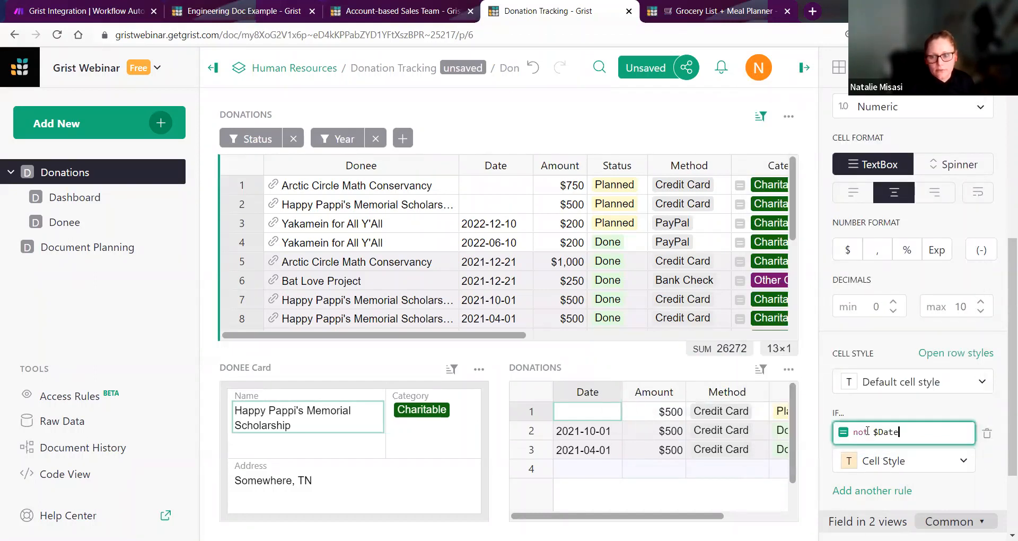
pyautogui.moveTo(870, 434); pyautogui.dragTo(831, 434)
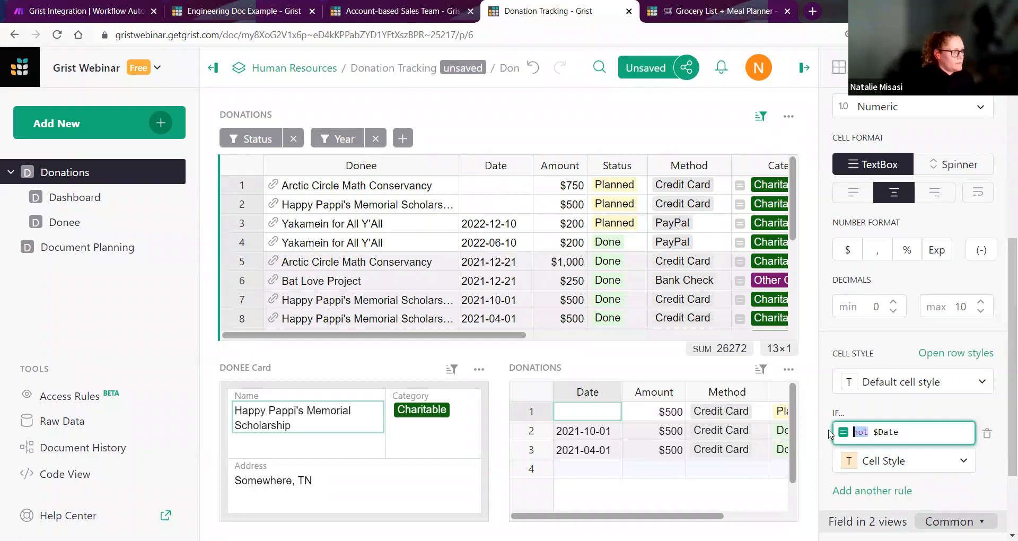
pyautogui.click(916, 429)
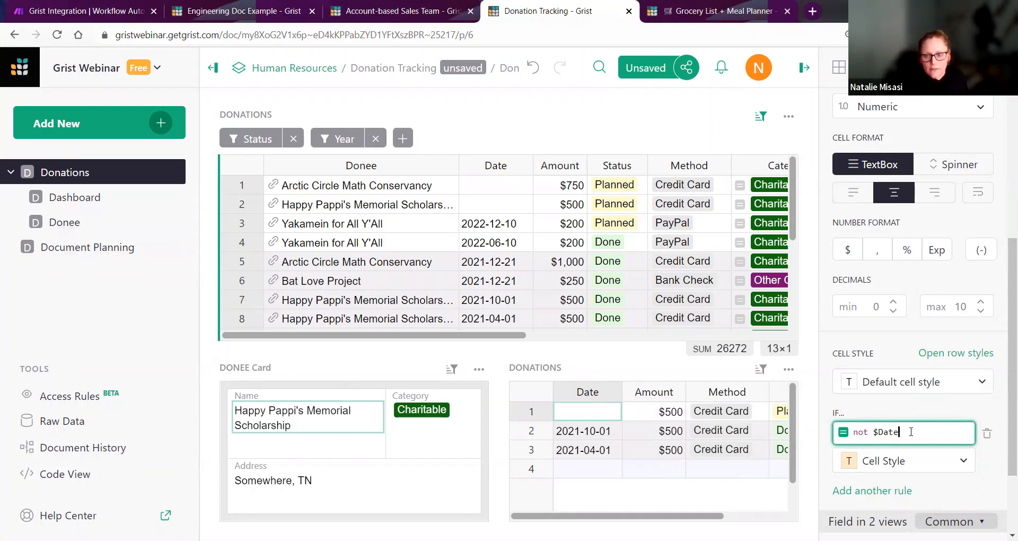
pyautogui.moveTo(920, 431); pyautogui.dragTo(846, 424)
pyautogui.hotkey('ctrl', 'x')
pyautogui.click(879, 392)
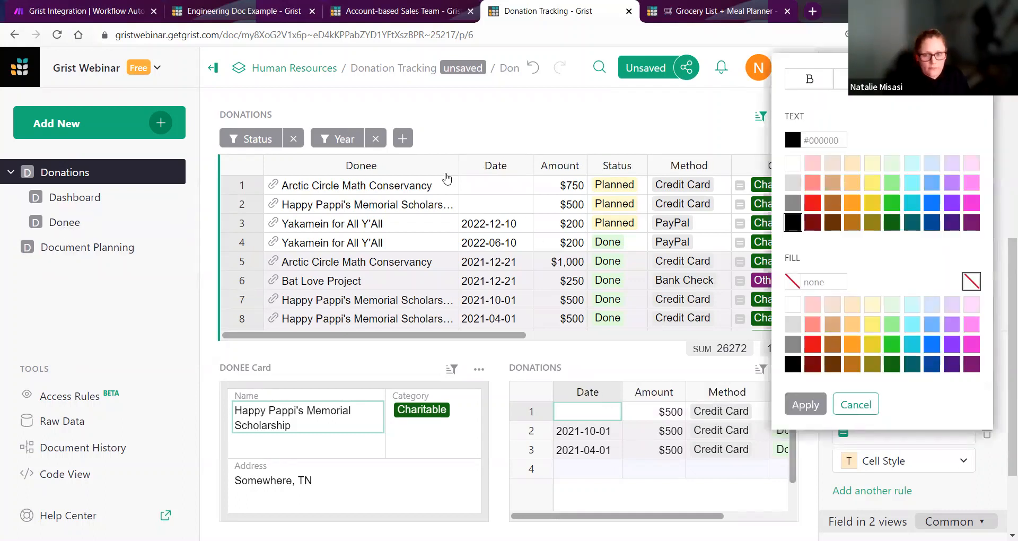
pyautogui.click(518, 203)
pyautogui.click(882, 392)
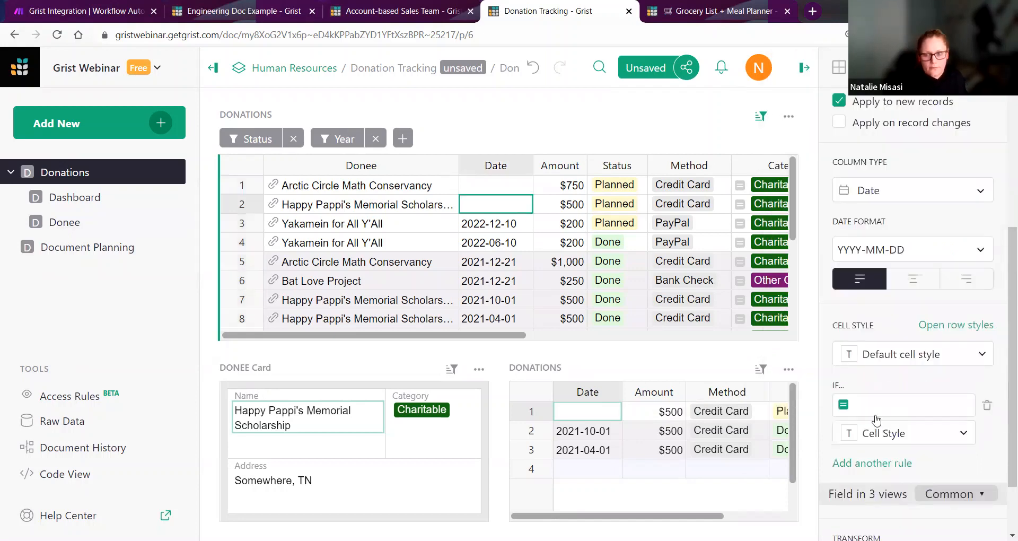
pyautogui.hotkey('ctrl', 'v')
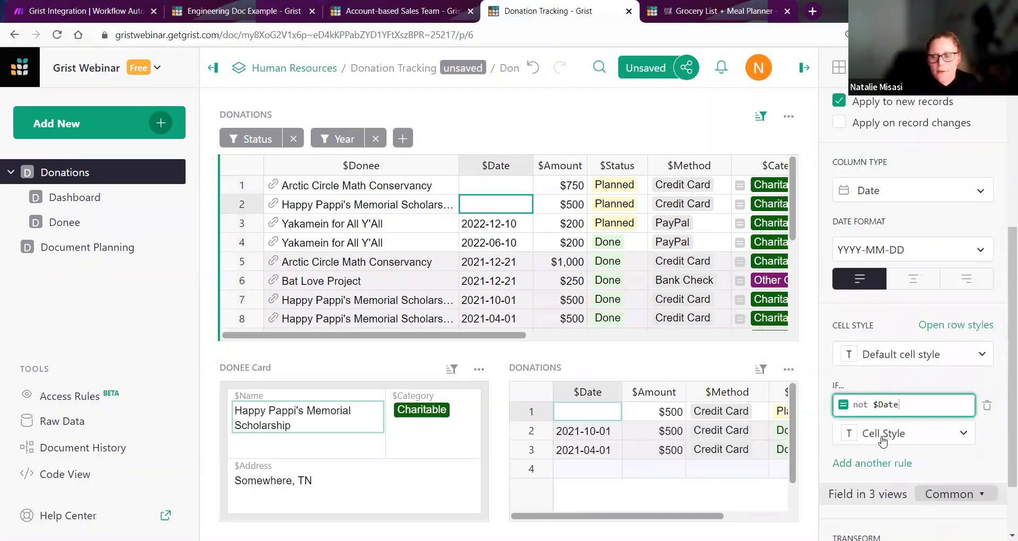
# Step: Apply the fill color #FEE7C3 to the Date column's conditional style and open the table's row styles
pyautogui.click(882, 436)
pyautogui.click(839, 307)
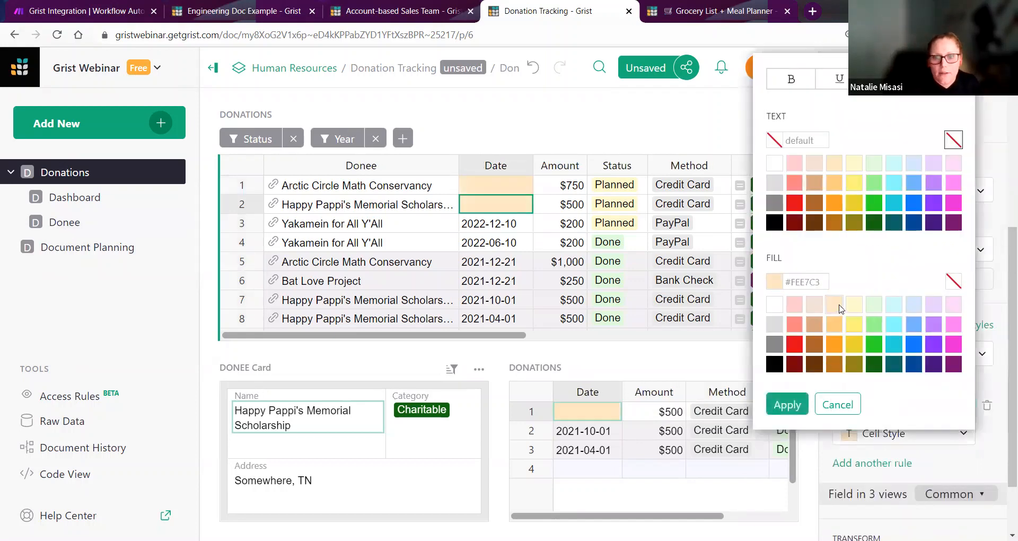
pyautogui.click(795, 406)
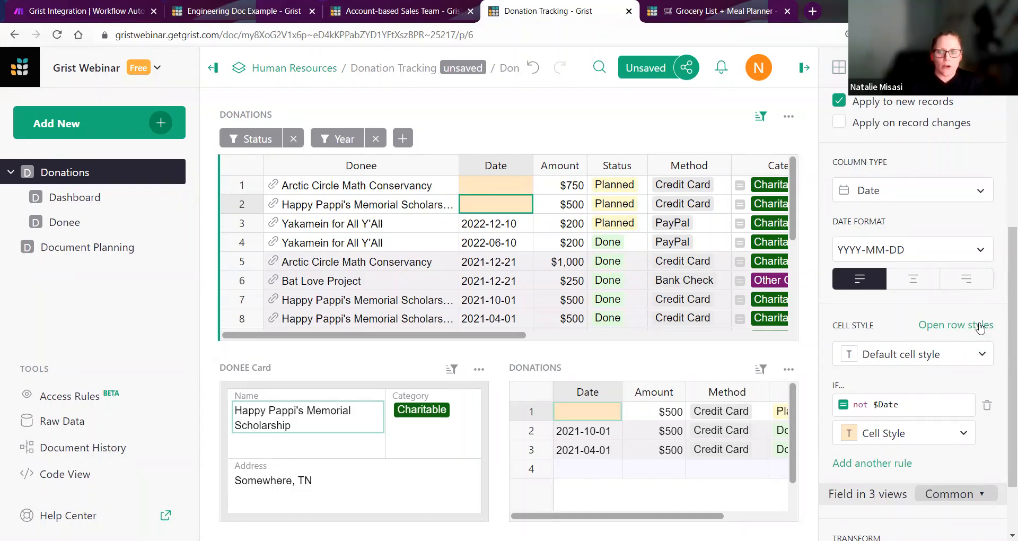
pyautogui.click(939, 325)
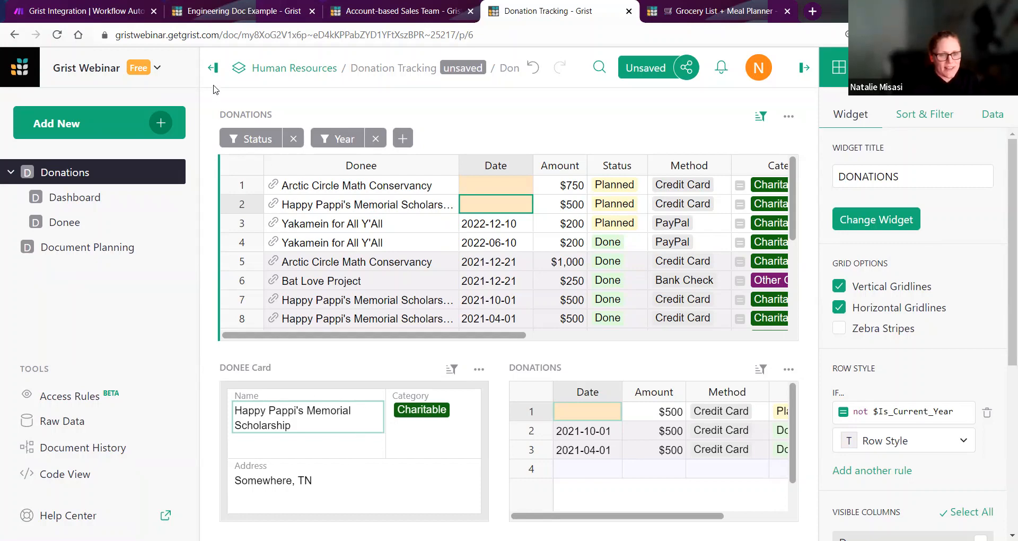
# Step: Start editing the DONEE Card's layout and move the Name field below the Category field
pyautogui.click(213, 67)
pyautogui.click(245, 435)
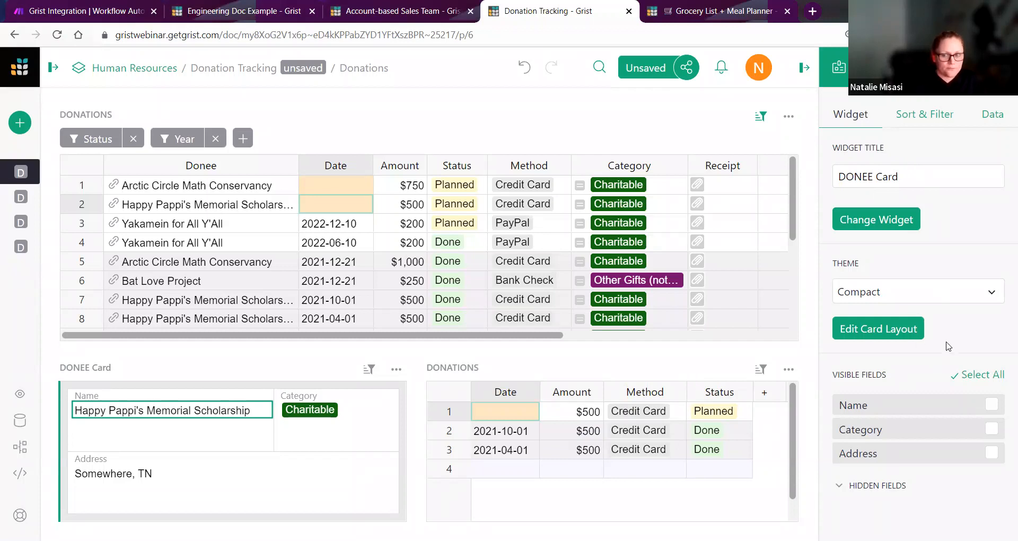
pyautogui.click(896, 332)
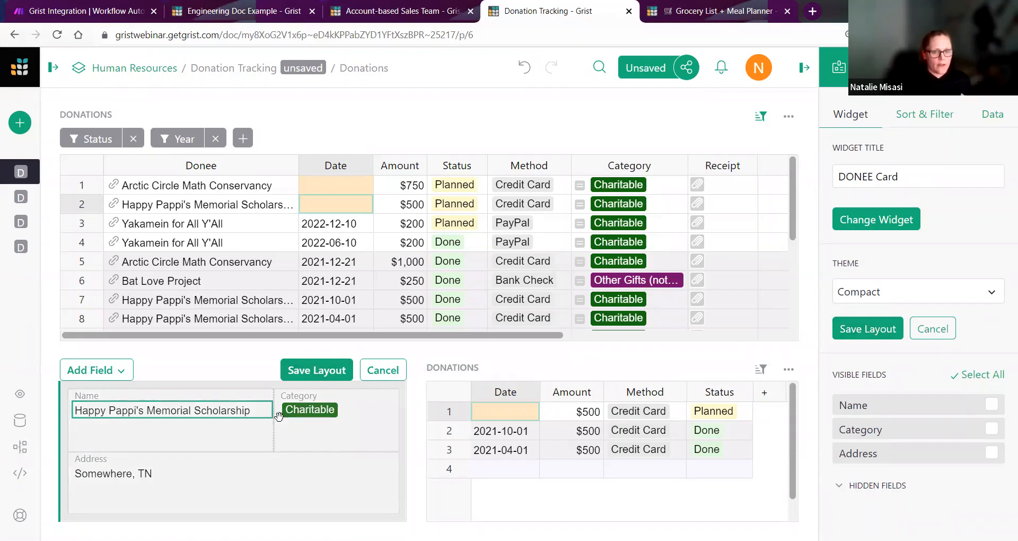
pyautogui.moveTo(265, 396); pyautogui.dragTo(276, 473)
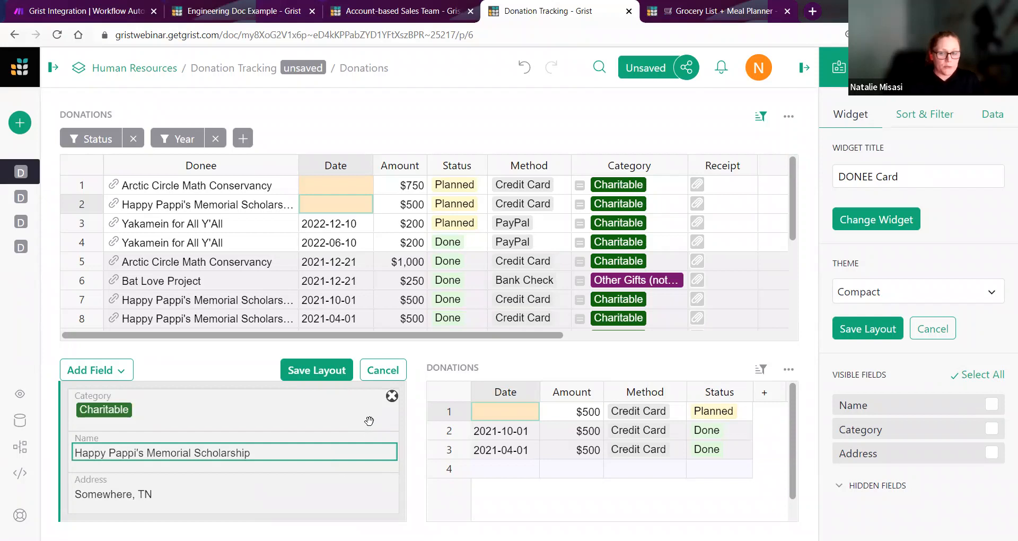
# Step: Remove the Category field from the DONEE Card, add it back beside Address, and save the layout
pyautogui.click(392, 396)
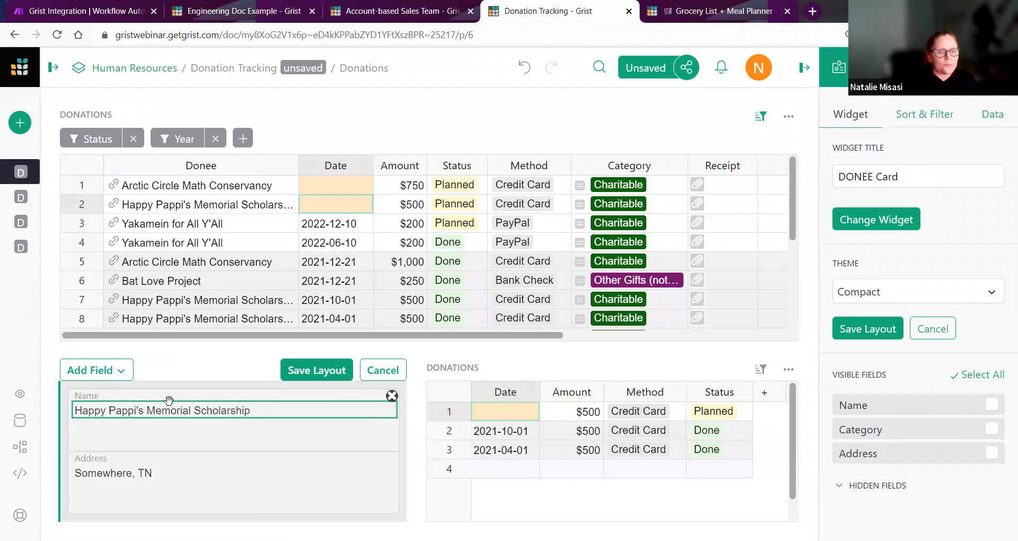
pyautogui.click(123, 379)
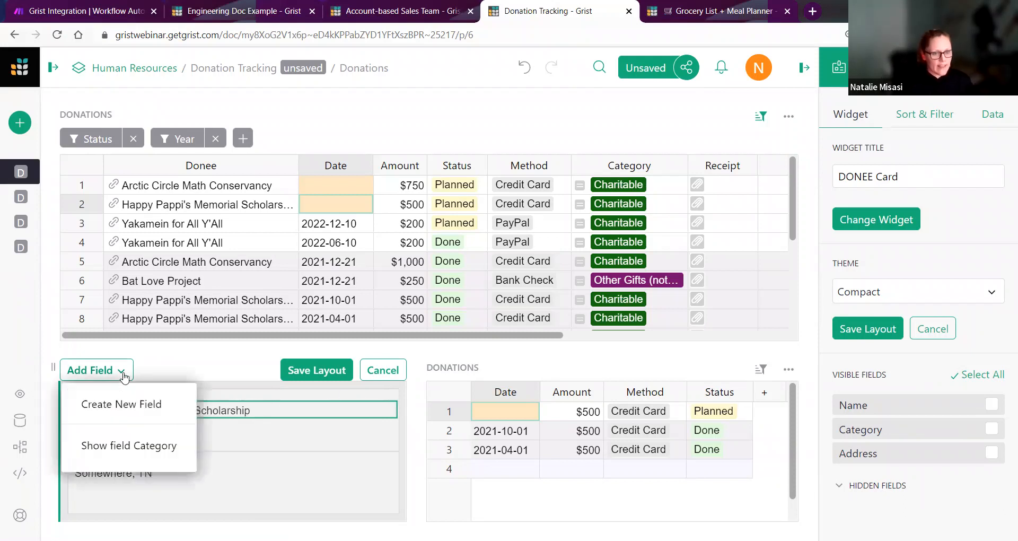
pyautogui.click(169, 452)
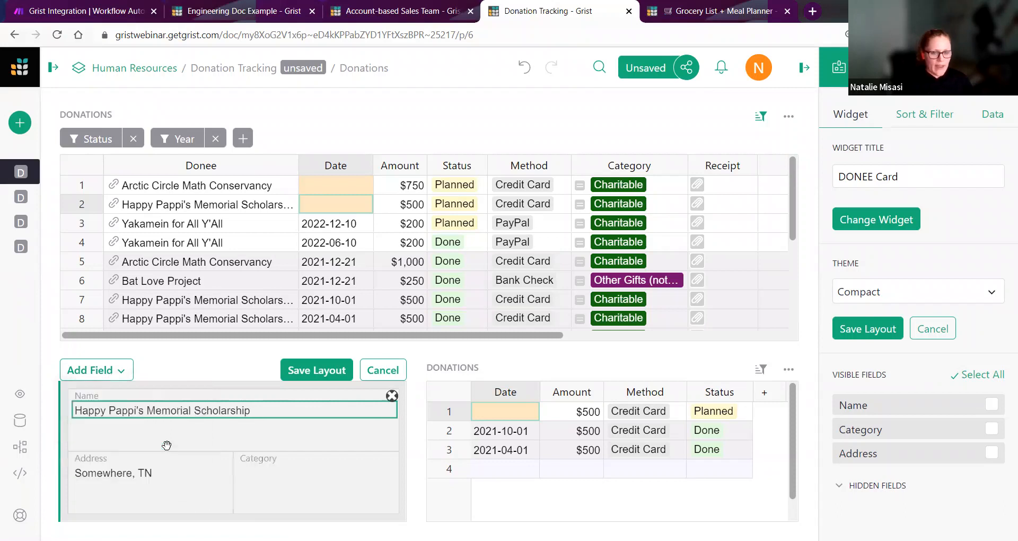
pyautogui.click(119, 369)
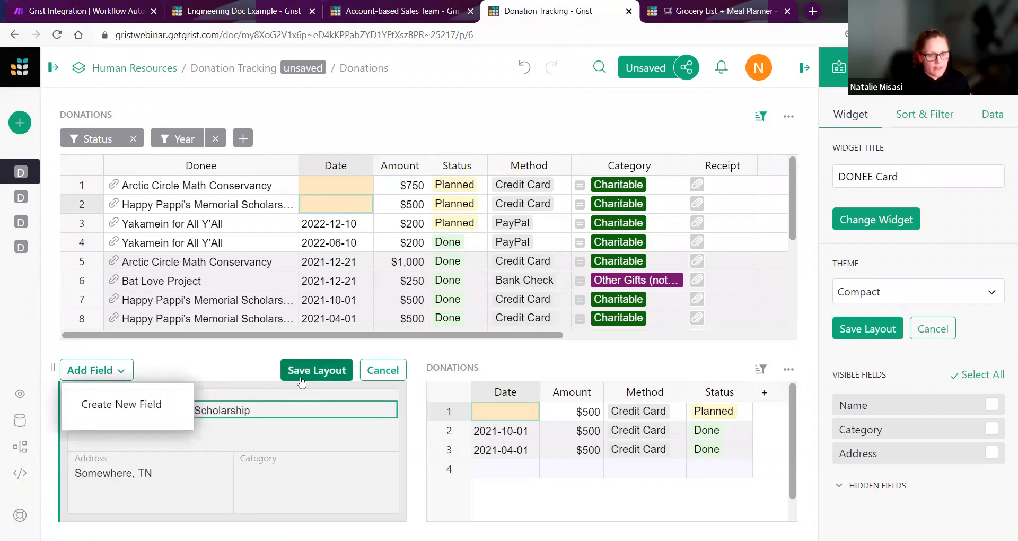
pyautogui.click(295, 422)
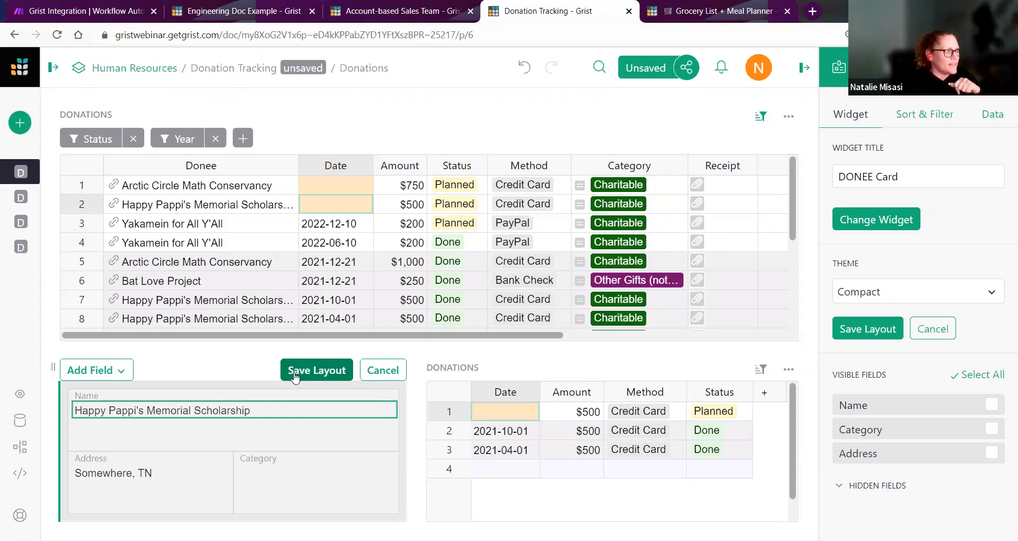
pyautogui.click(296, 371)
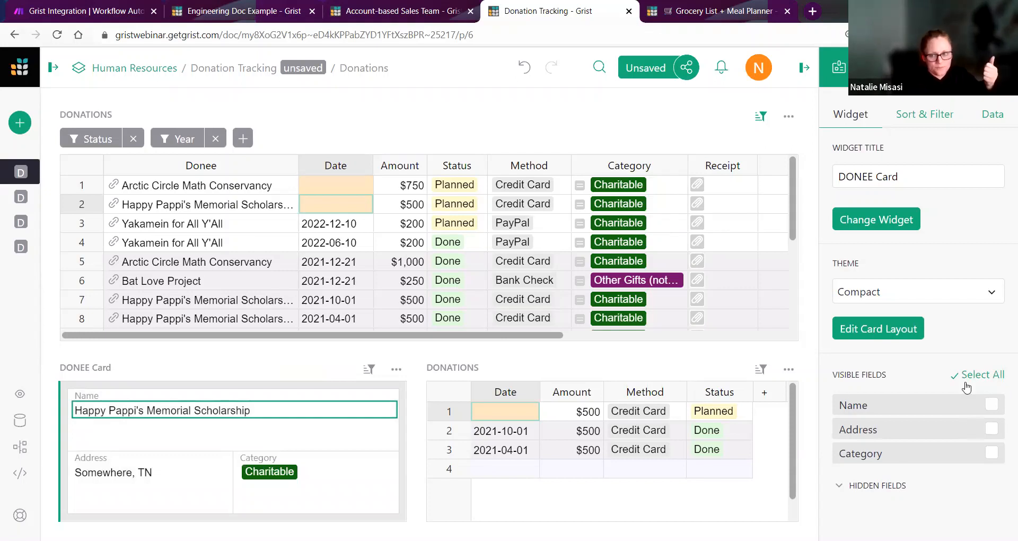
# Step: Hide the Name field from the DONEE Card through its visible fields, and undo the change
pyautogui.click(992, 375)
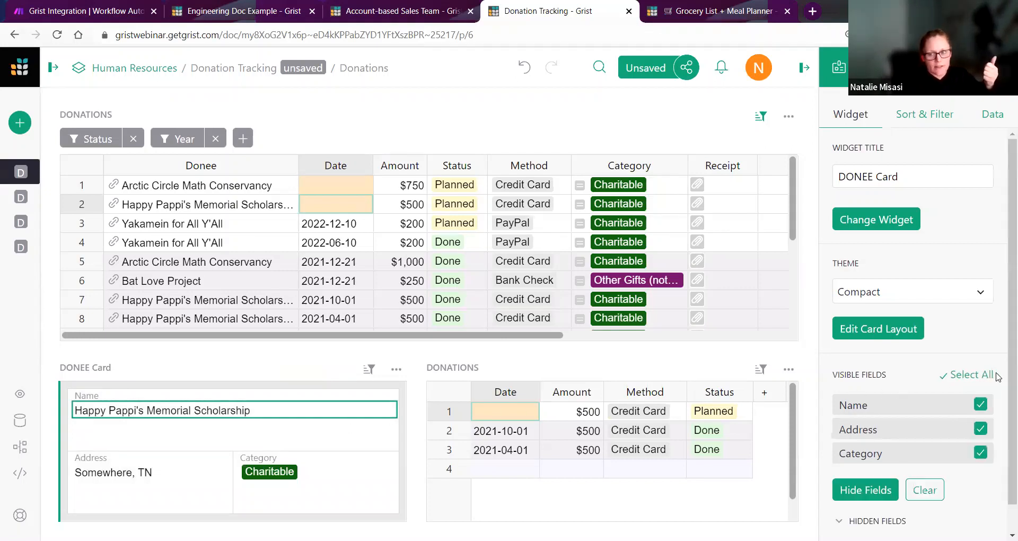
pyautogui.click(981, 428)
pyautogui.click(981, 453)
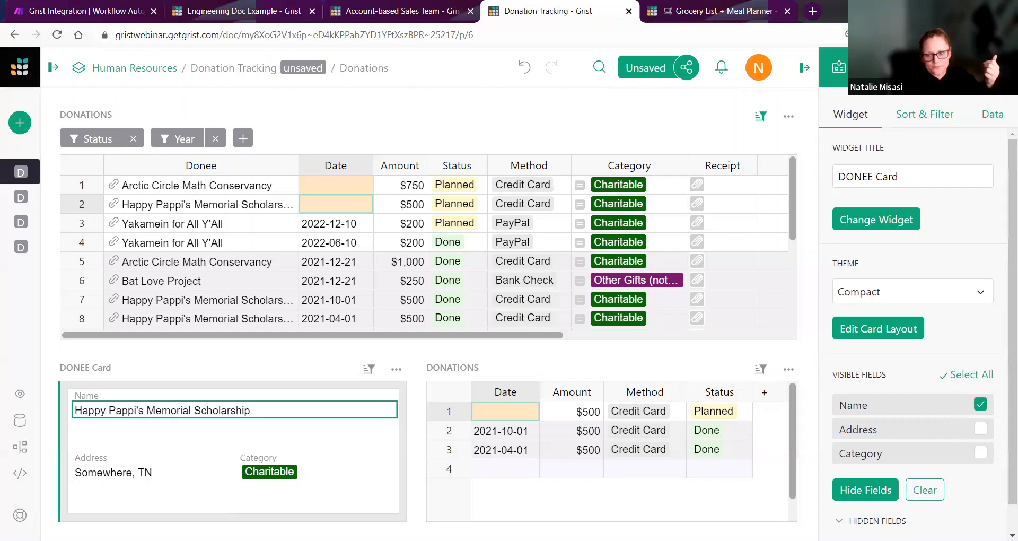
pyautogui.click(855, 491)
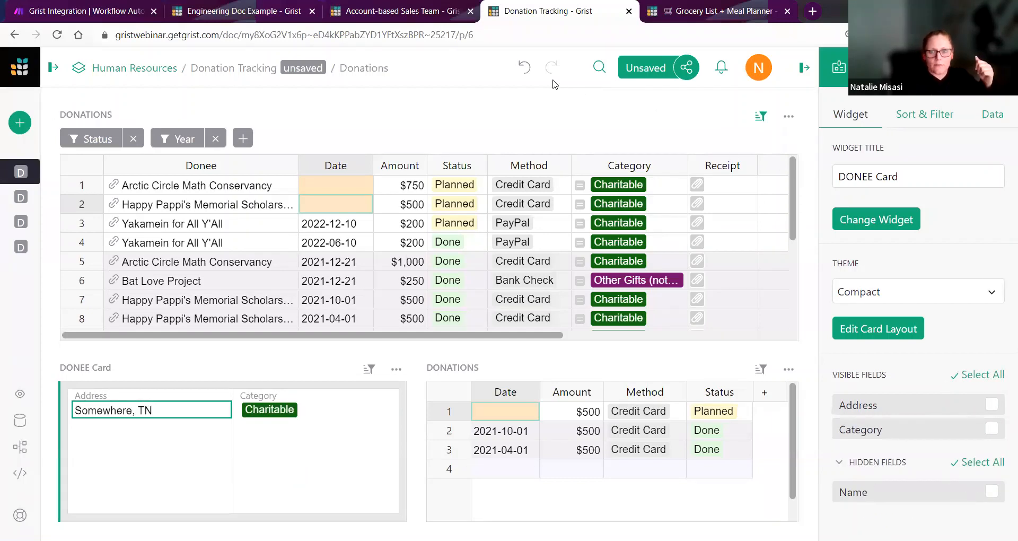
pyautogui.click(533, 75)
# Step: Hide every column of the upper DONATIONS table except Donee, Amount and Receipt
pyautogui.click(675, 231)
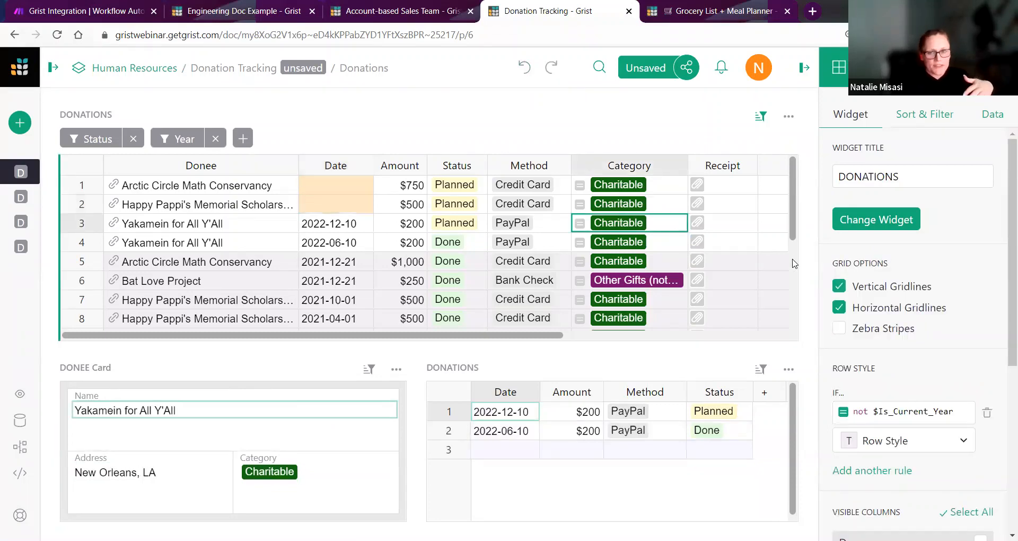
pyautogui.scroll(-5, 909, 302)
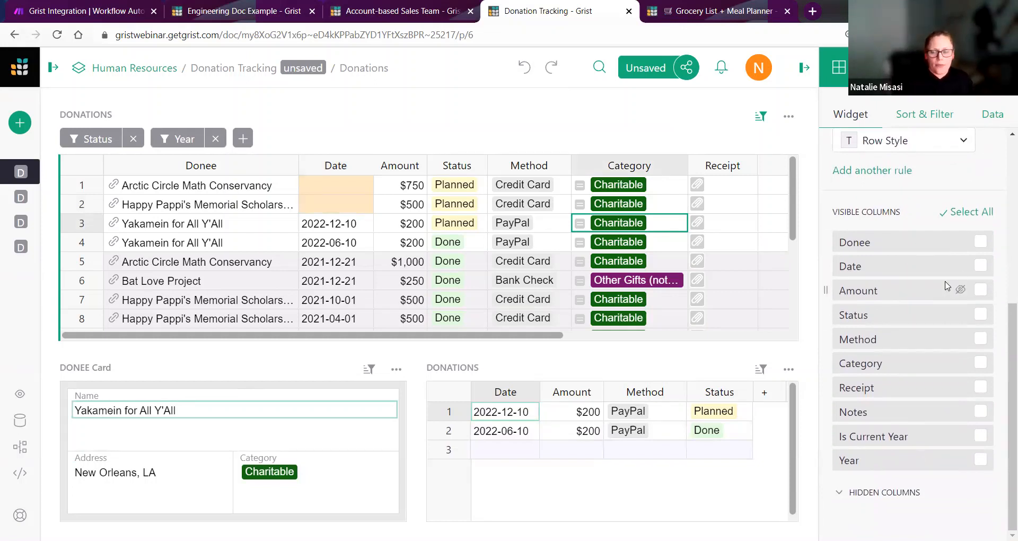
pyautogui.click(971, 212)
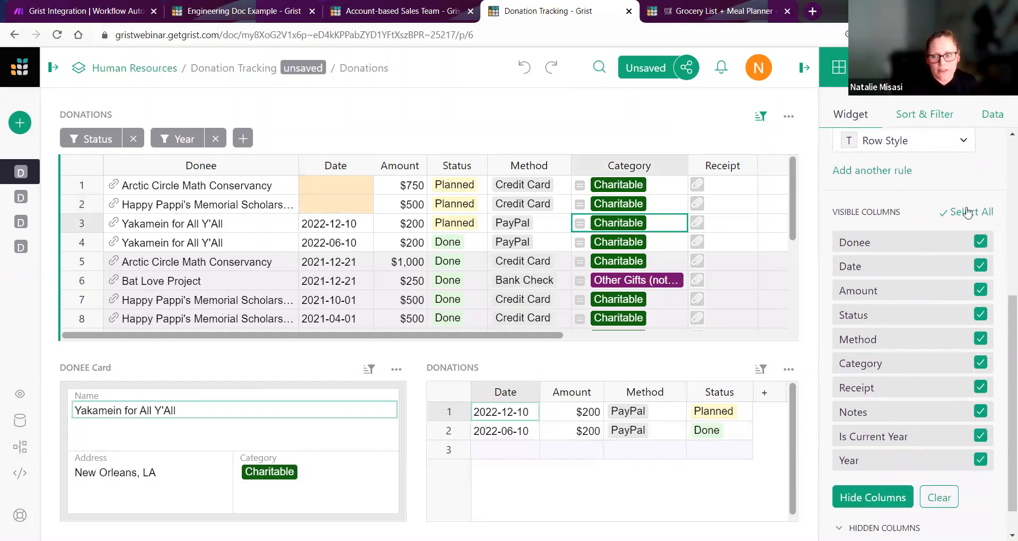
pyautogui.click(980, 242)
pyautogui.click(980, 290)
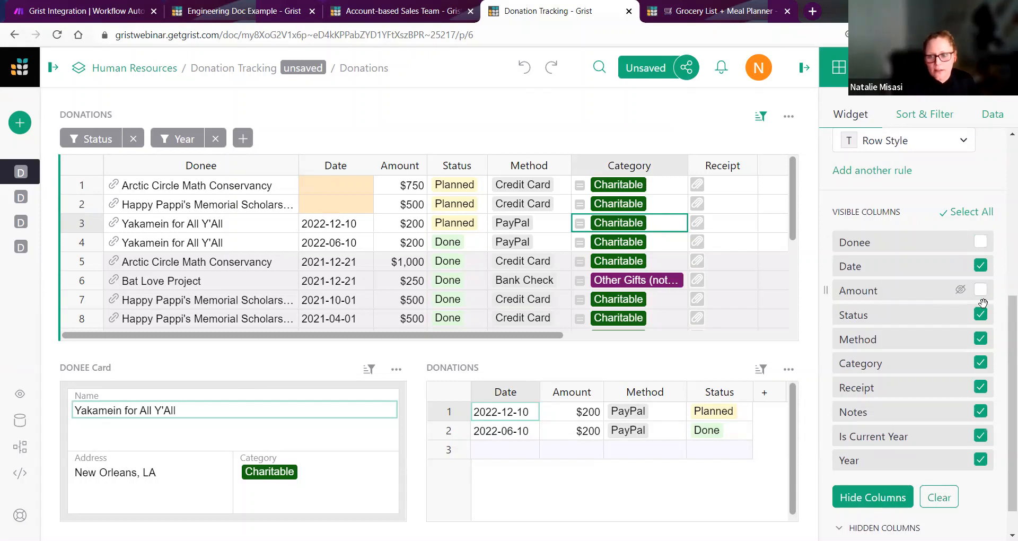
pyautogui.click(981, 386)
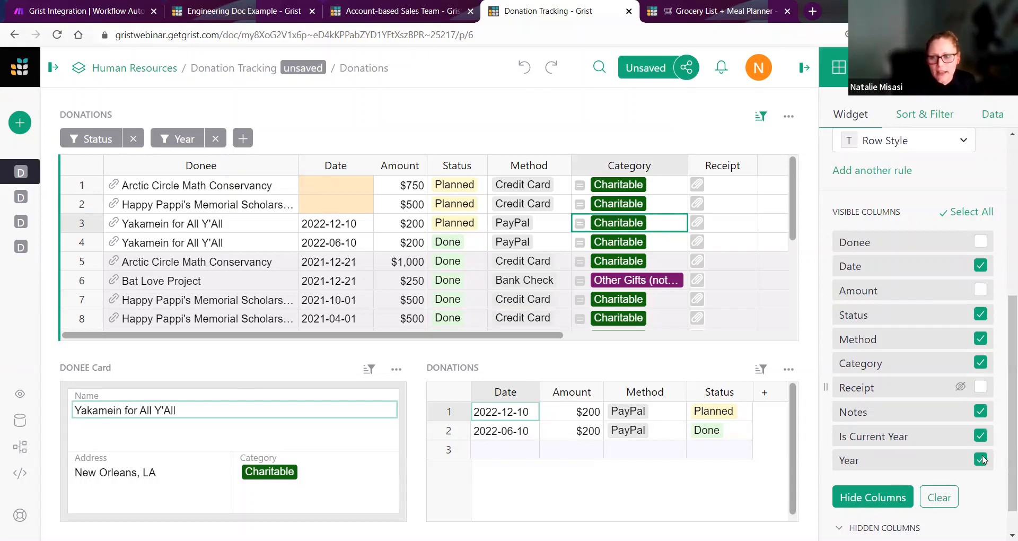
pyautogui.click(877, 495)
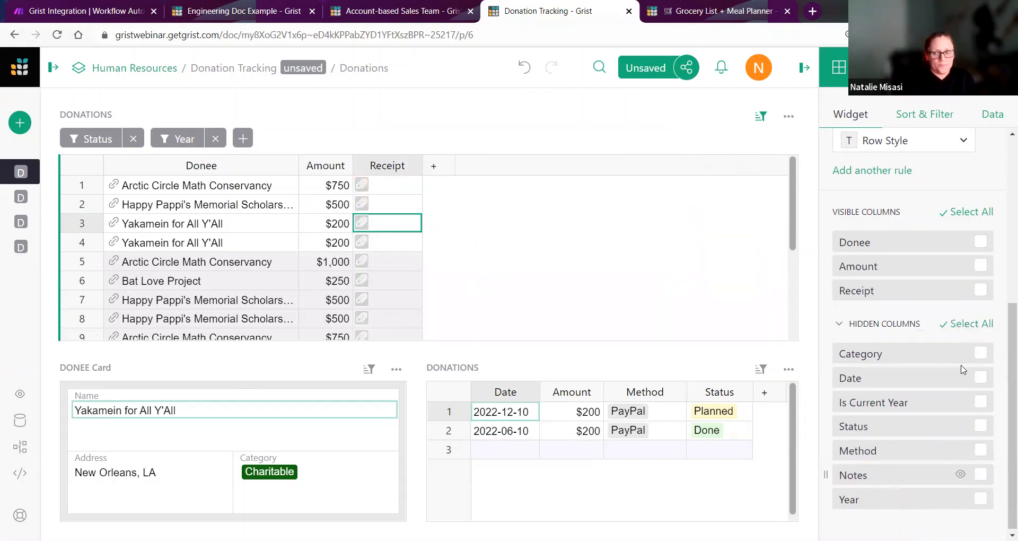
# Step: Show all hidden columns in the upper DONATIONS table again
pyautogui.click(968, 323)
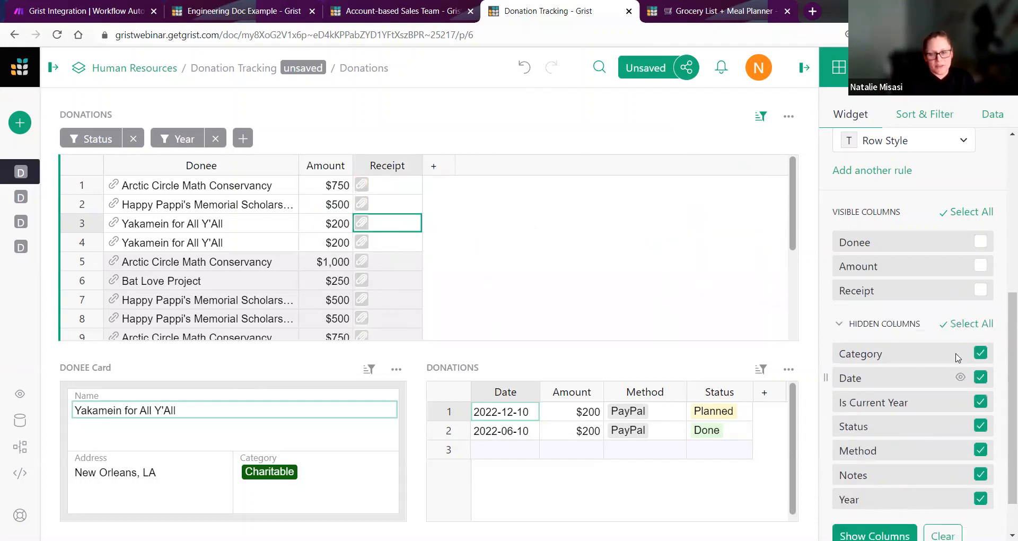
pyautogui.scroll(-1, 955, 356)
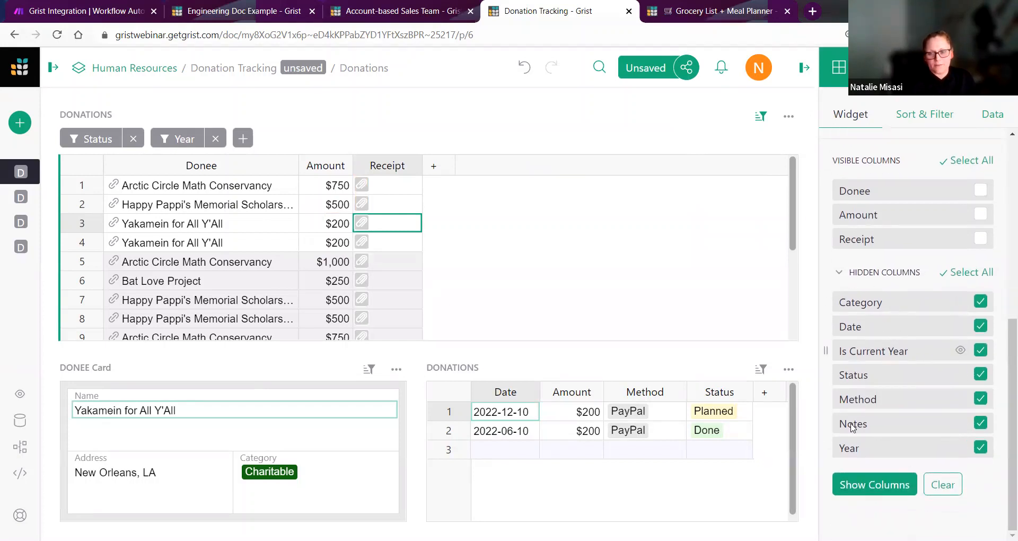
pyautogui.click(875, 485)
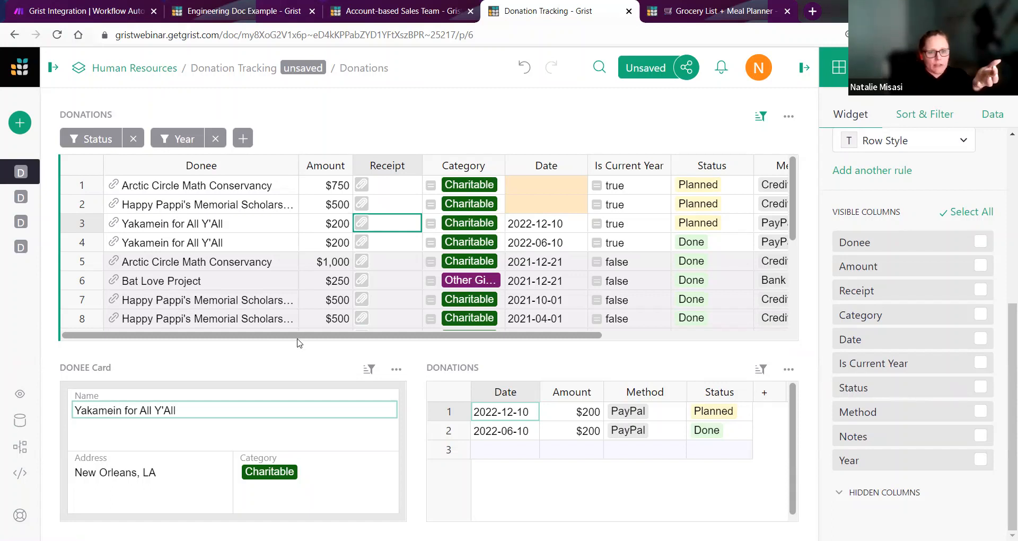
# Step: Reorder the upper DONATIONS table's columns so that Is Current Year, Status and Receipt come before Donee
pyautogui.click(712, 167)
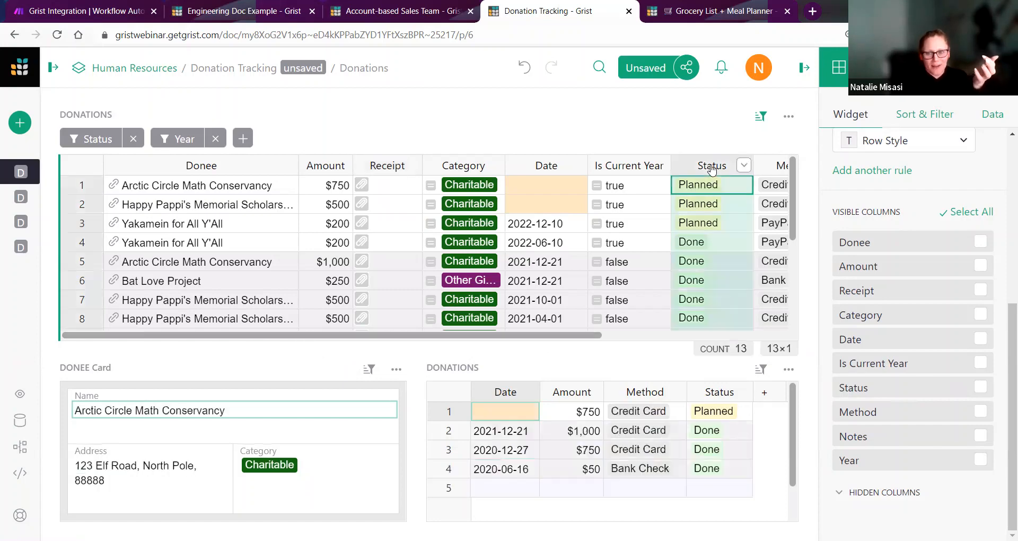
pyautogui.moveTo(714, 168); pyautogui.dragTo(108, 166)
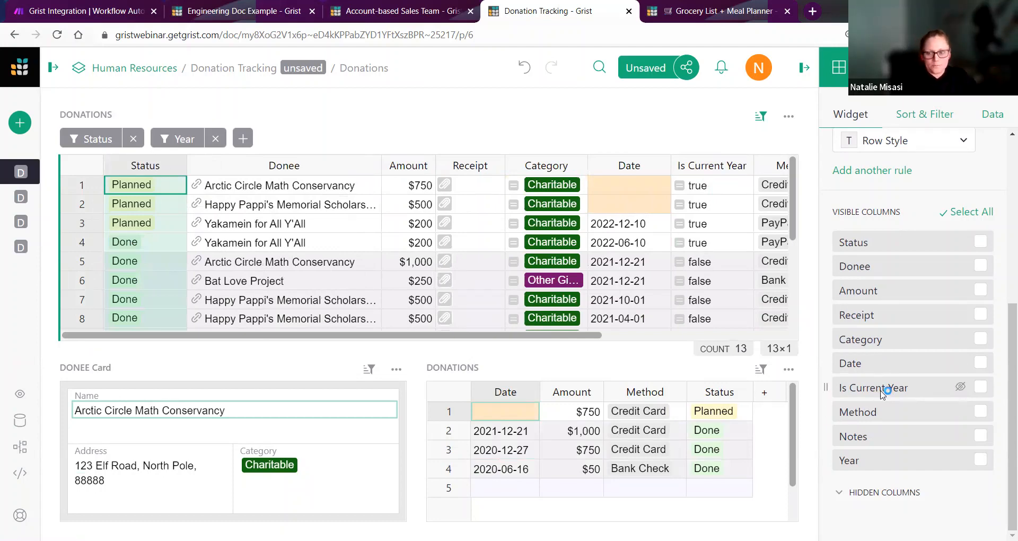
pyautogui.moveTo(884, 391); pyautogui.dragTo(867, 257)
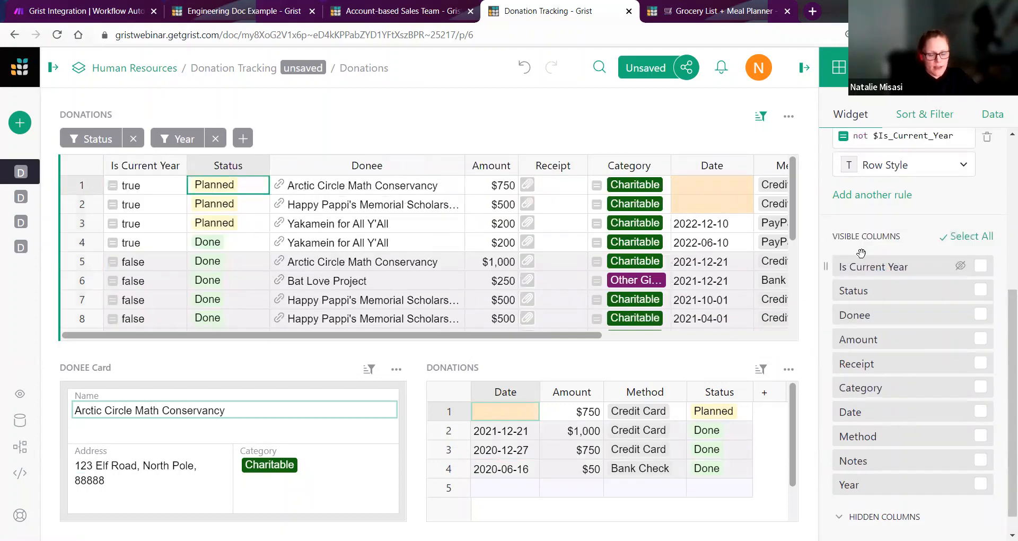
pyautogui.moveTo(870, 364); pyautogui.dragTo(874, 315)
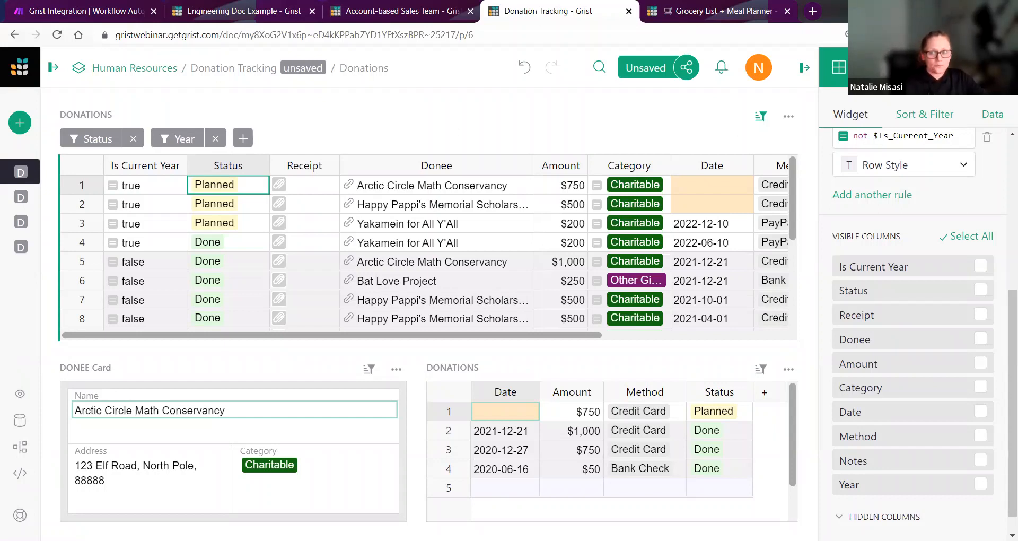
# Step: Review the column settings of the Status and Donee columns in the upper DONATIONS table
pyautogui.click(959, 68)
pyautogui.scroll(-2, 929, 324)
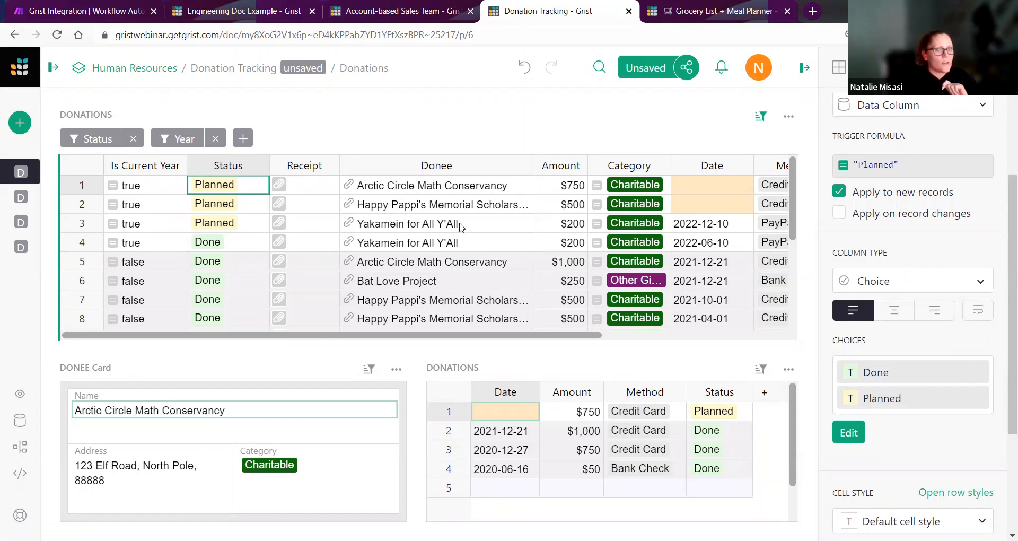
pyautogui.click(474, 185)
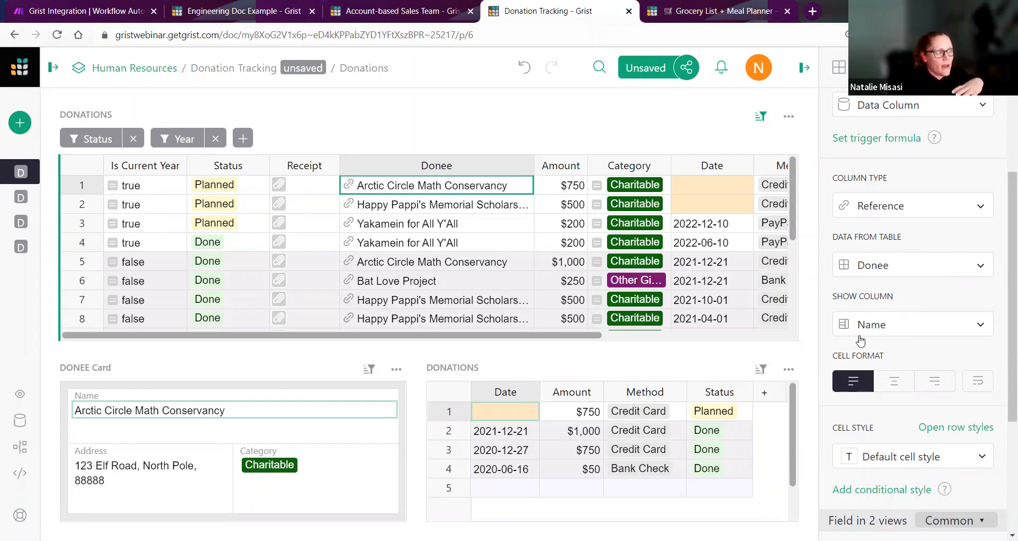
# Step: Look through the donees offered for row 4's Donee cell in the upper DONATIONS table, keeping the current entry
pyautogui.doubleClick(473, 241)
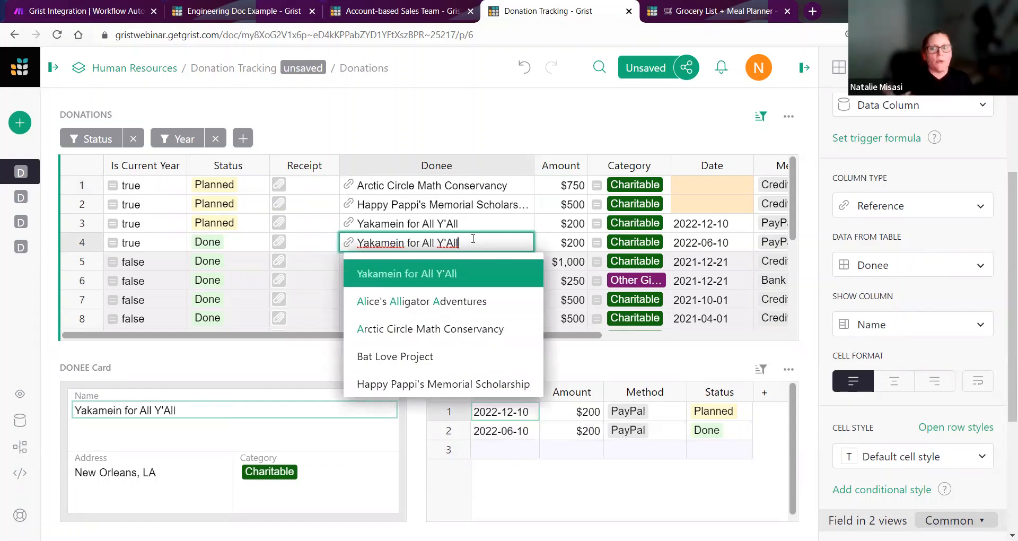
pyautogui.press('Down')
pyautogui.press('Down')
pyautogui.press('Down')
pyautogui.press('Down')
pyautogui.press('Down')
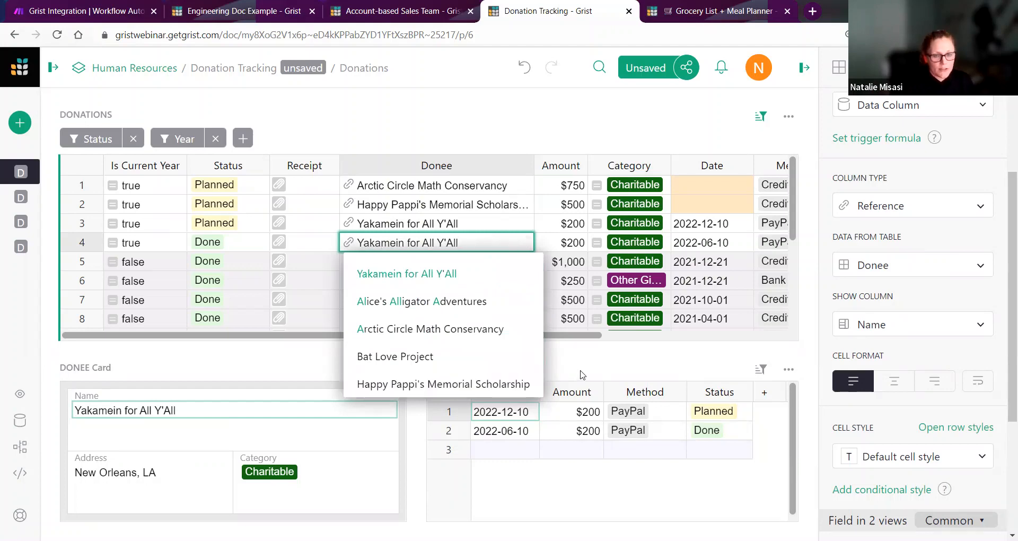
pyautogui.click(517, 366)
# Step: On the Donee page, add a record with a test donee's name and enter oy as its category
pyautogui.click(53, 67)
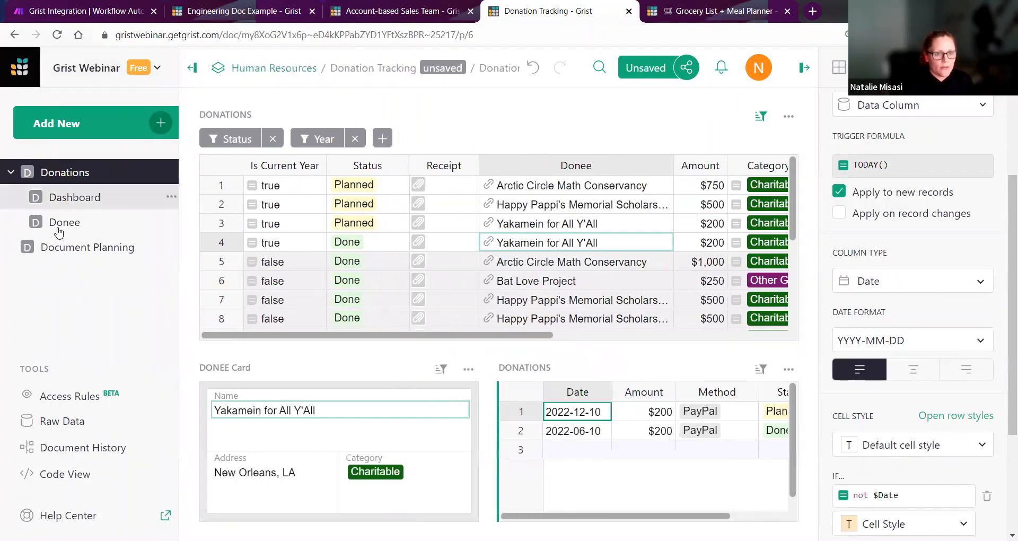
pyautogui.click(58, 231)
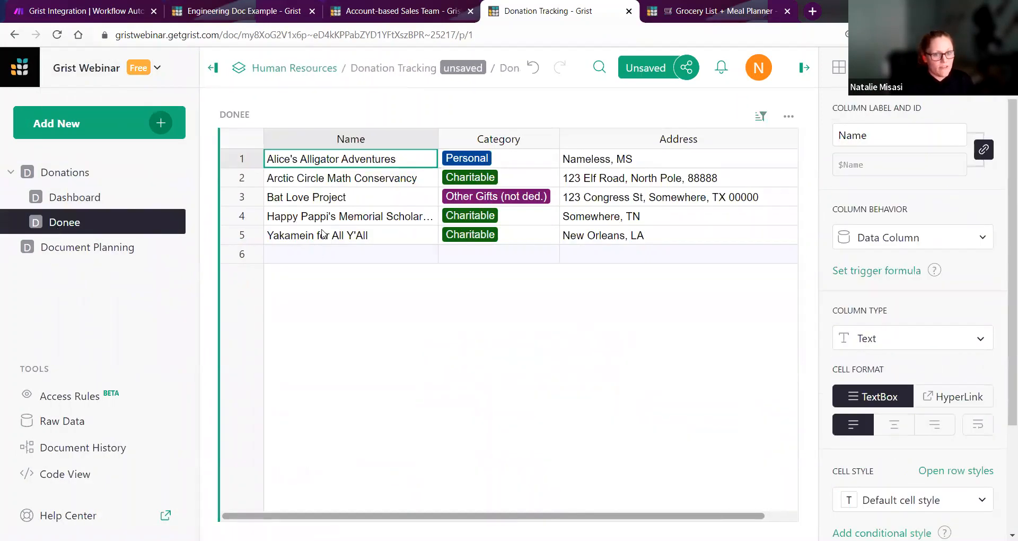
pyautogui.click(338, 256)
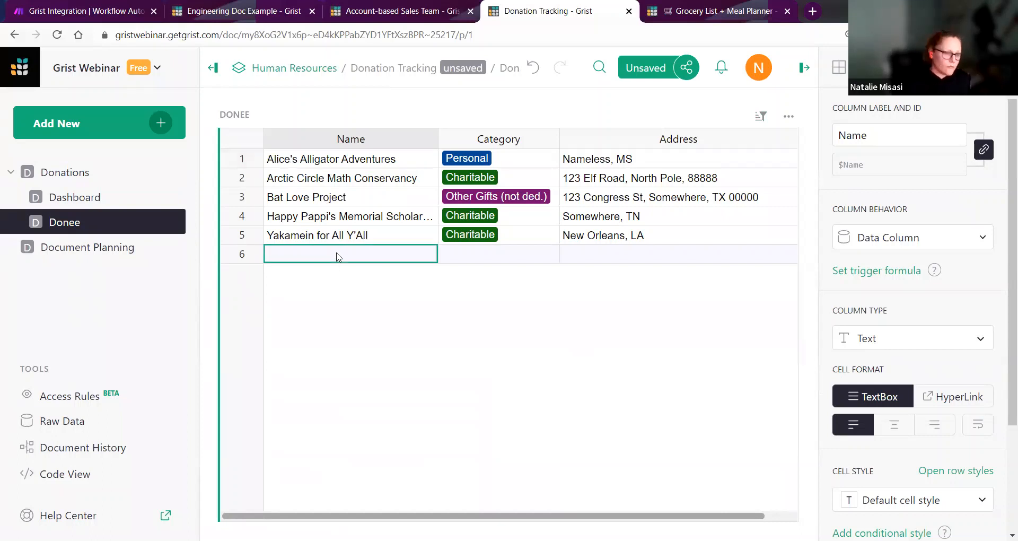
pyautogui.write('Natalie')
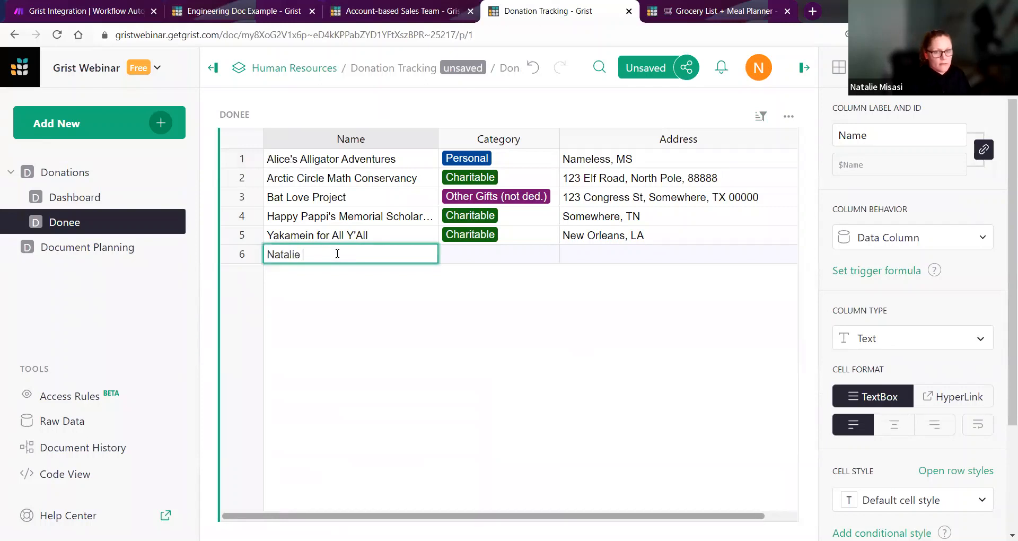
pyautogui.write(' Tes')
pyautogui.press('BackSpace')
pyautogui.write('est')
pyautogui.press('Tab')
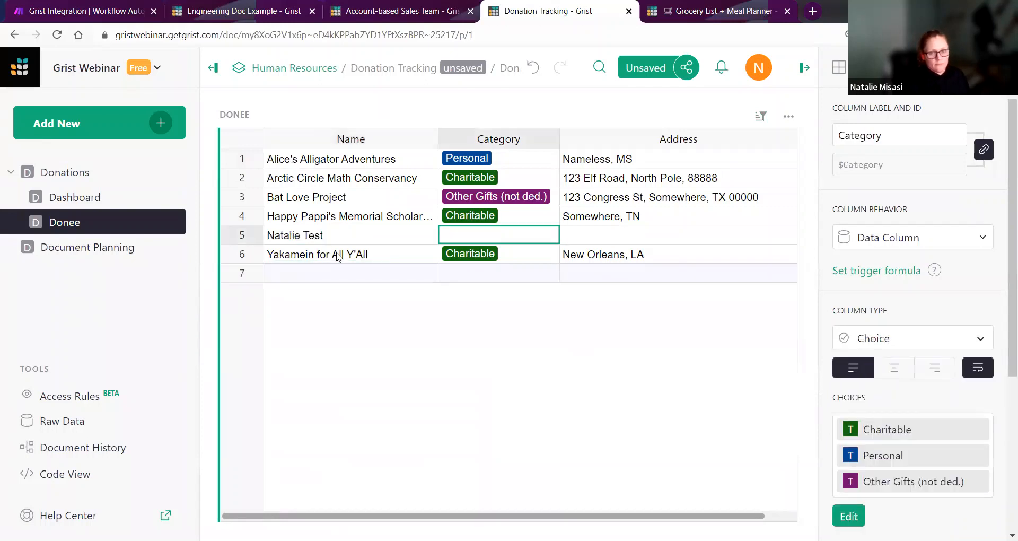
pyautogui.write('oy')
pyautogui.press('Return')
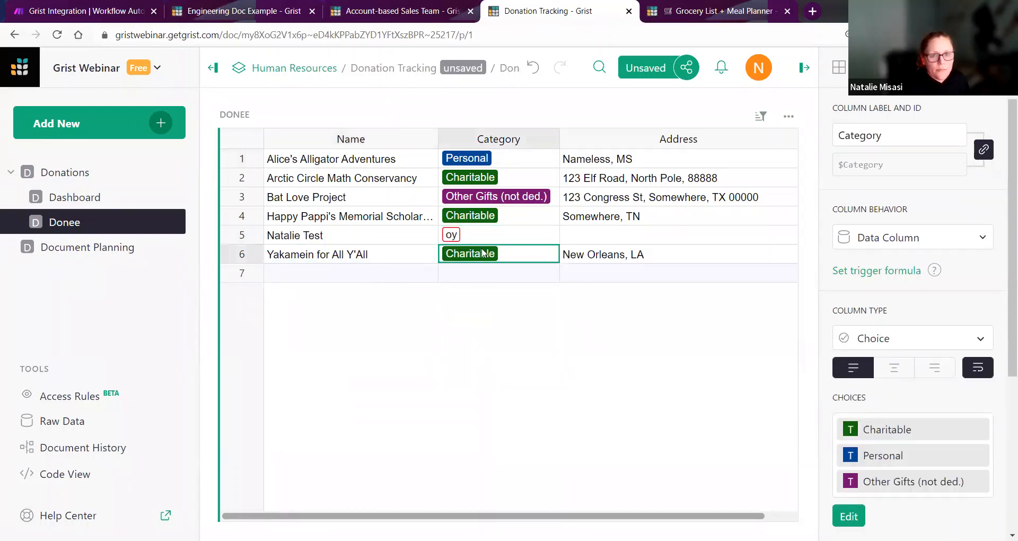
# Step: Back on the Donations page, set row 4's Donee to the newly added test donee
pyautogui.click(148, 173)
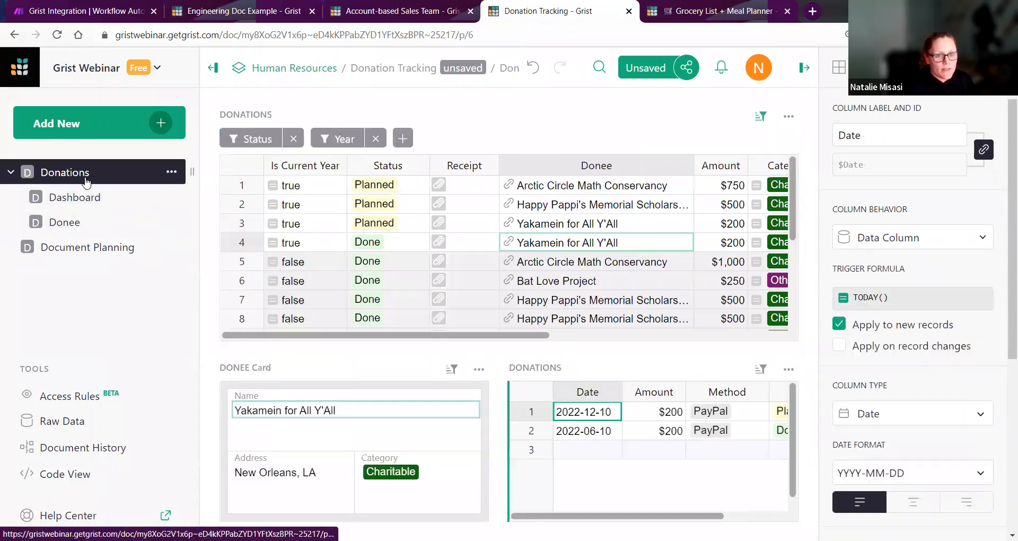
pyautogui.doubleClick(518, 246)
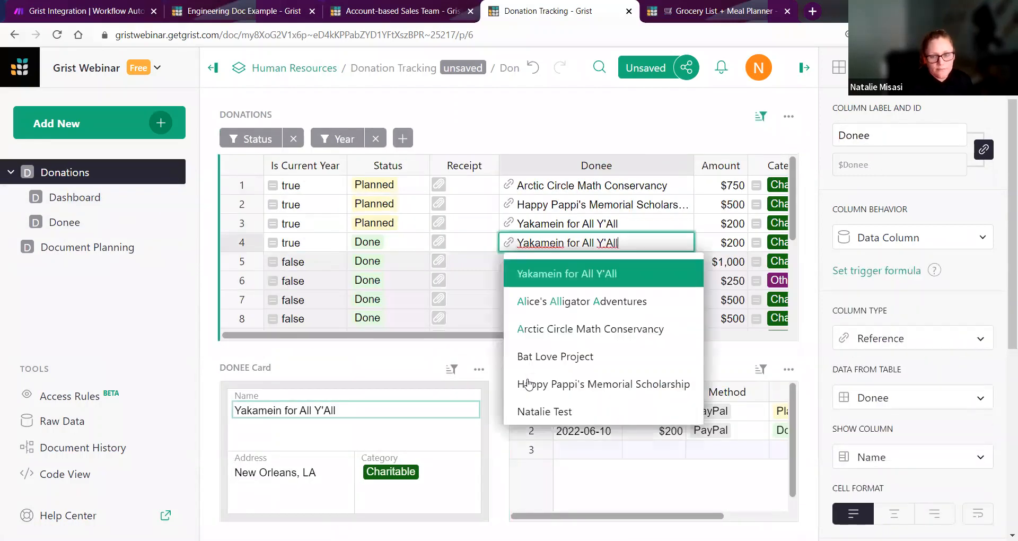
pyautogui.click(544, 411)
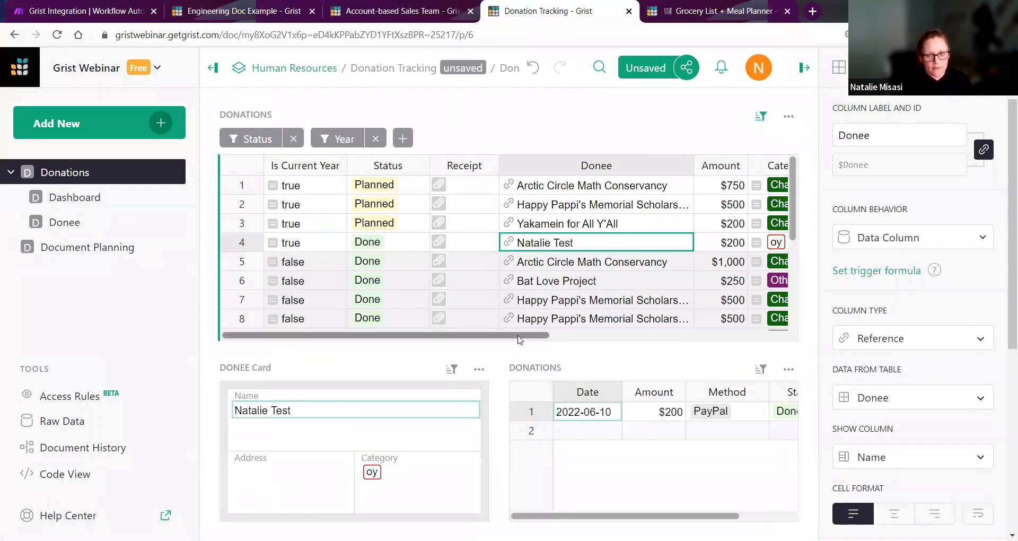
# Step: Examine how the Category formula in the upper DONATIONS table relates to the Donee reference and the Donee page's records
pyautogui.hscroll(5, 627, 328)
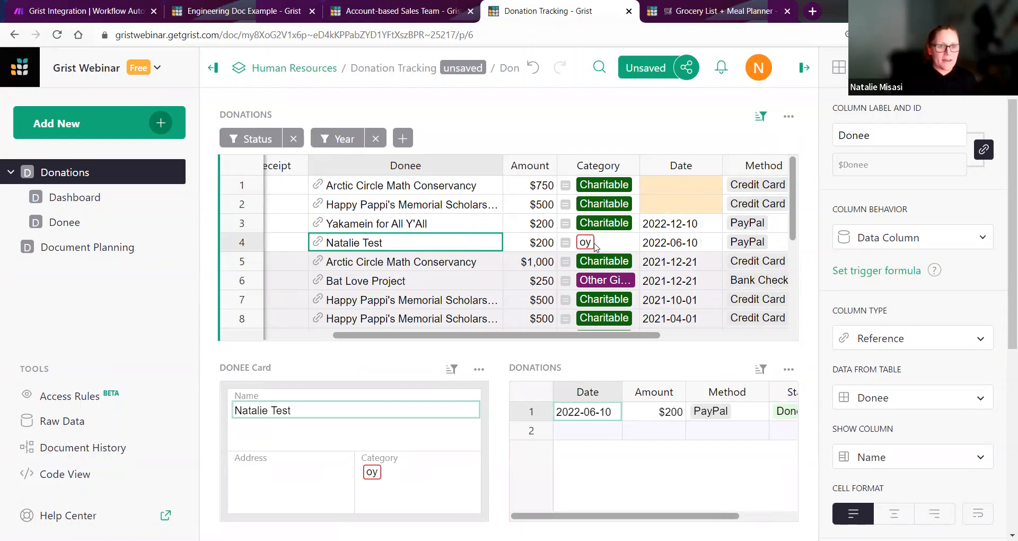
pyautogui.click(593, 244)
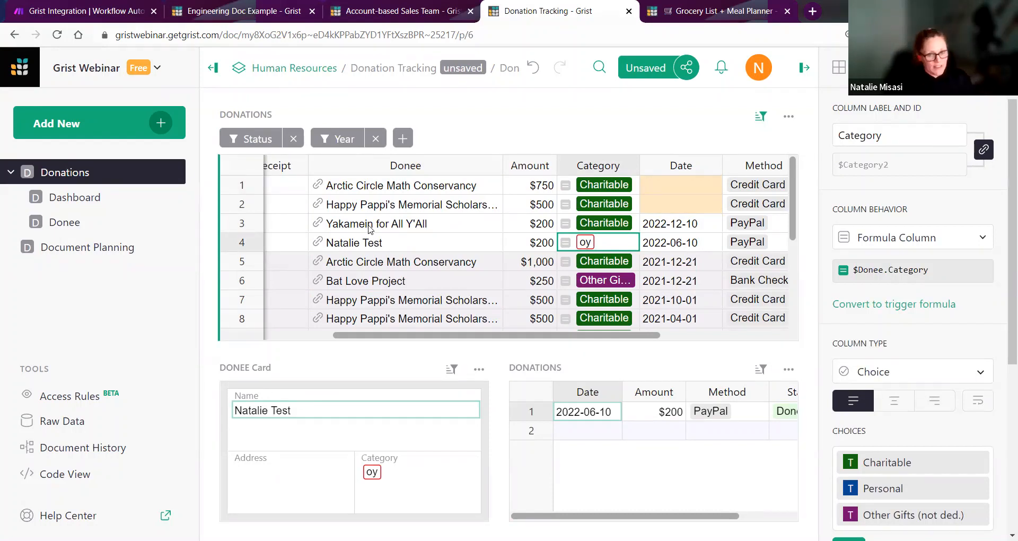
pyautogui.doubleClick(370, 242)
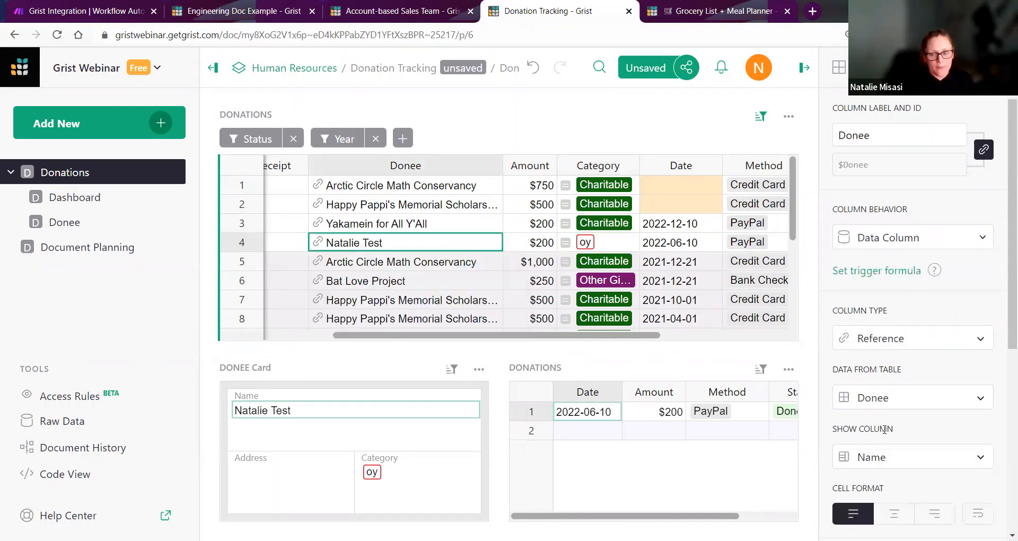
pyautogui.press('Return')
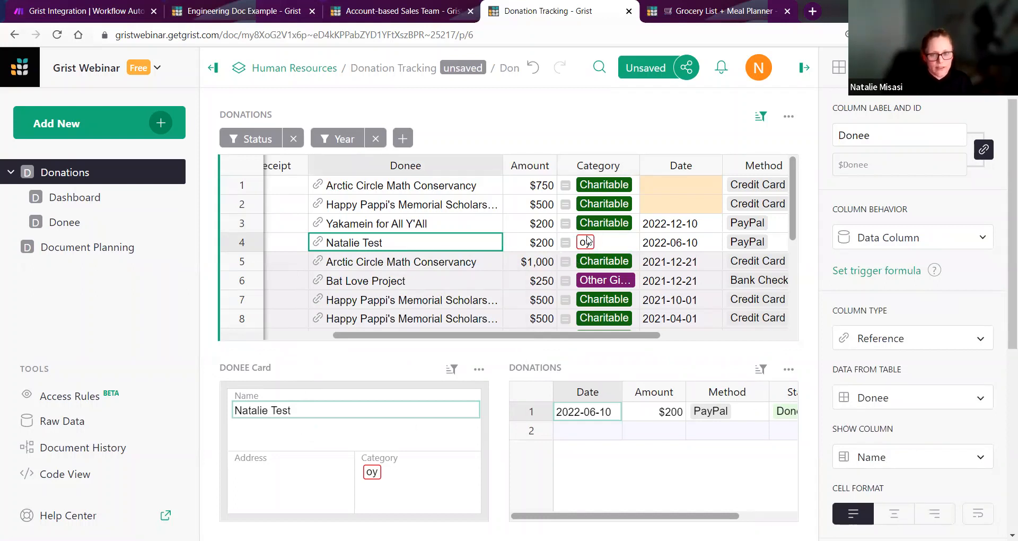
pyautogui.click(103, 223)
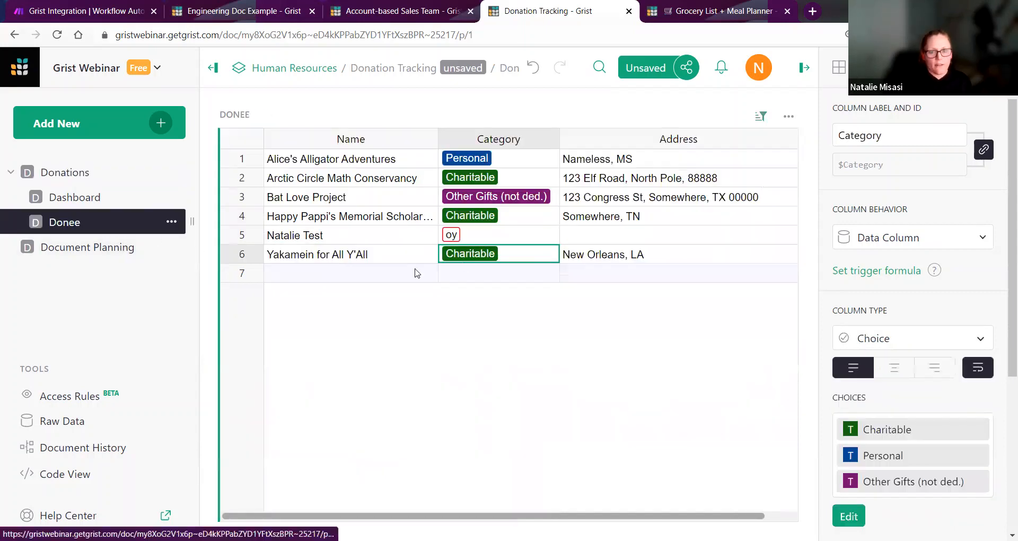
pyautogui.click(75, 178)
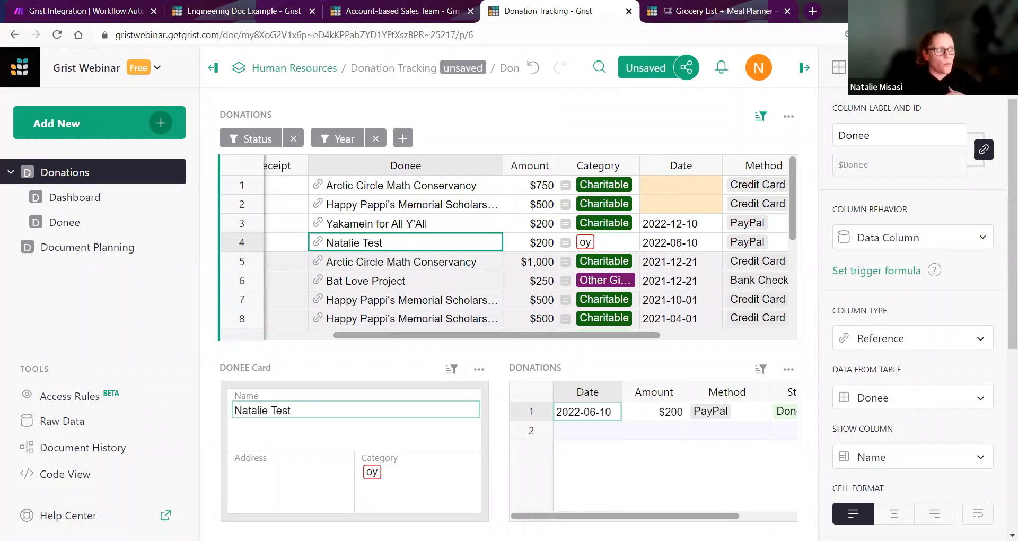
pyautogui.click(613, 208)
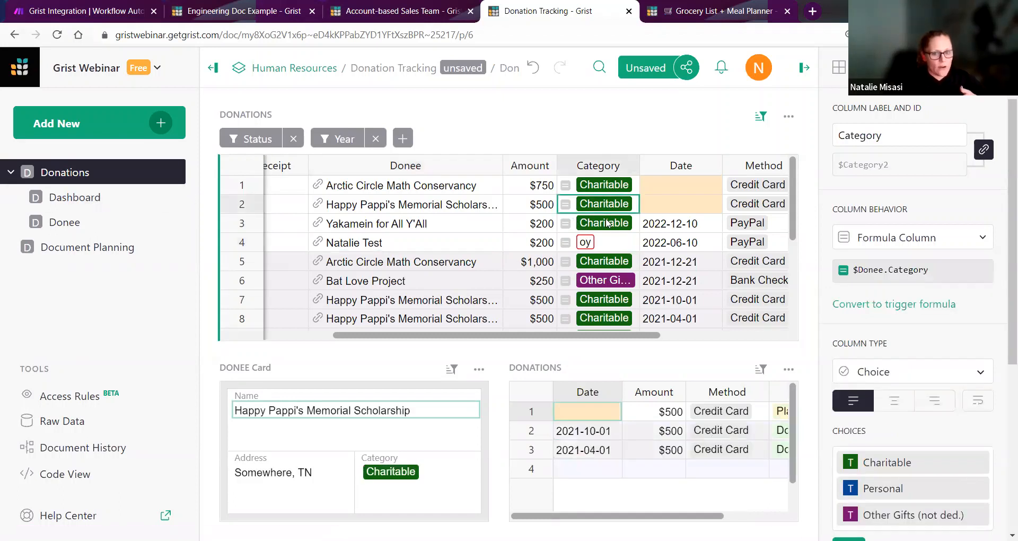
# Step: Add "New Choice!" to the choices of the DONEE Card's Category field and save the list
pyautogui.click(414, 485)
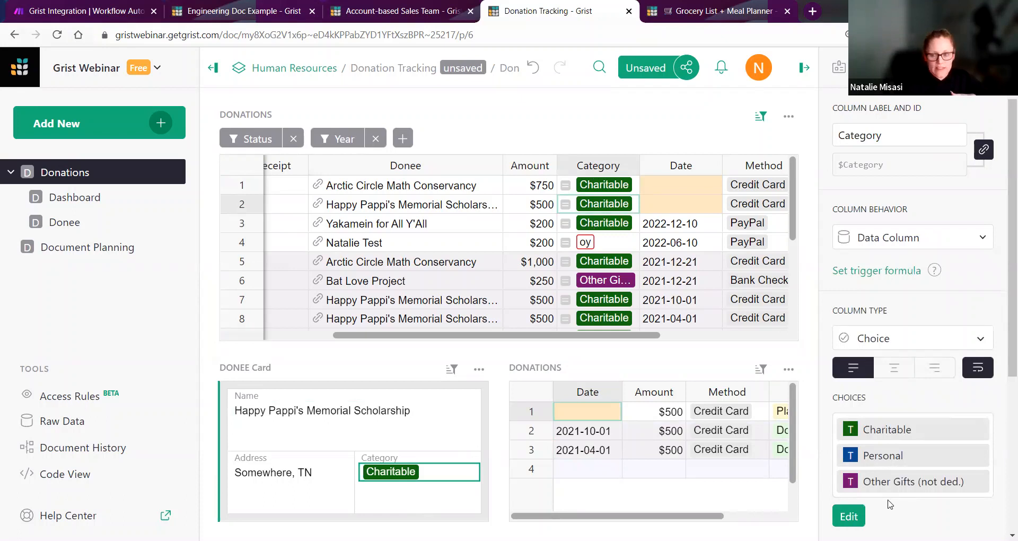
pyautogui.scroll(-1, 892, 481)
pyautogui.click(848, 450)
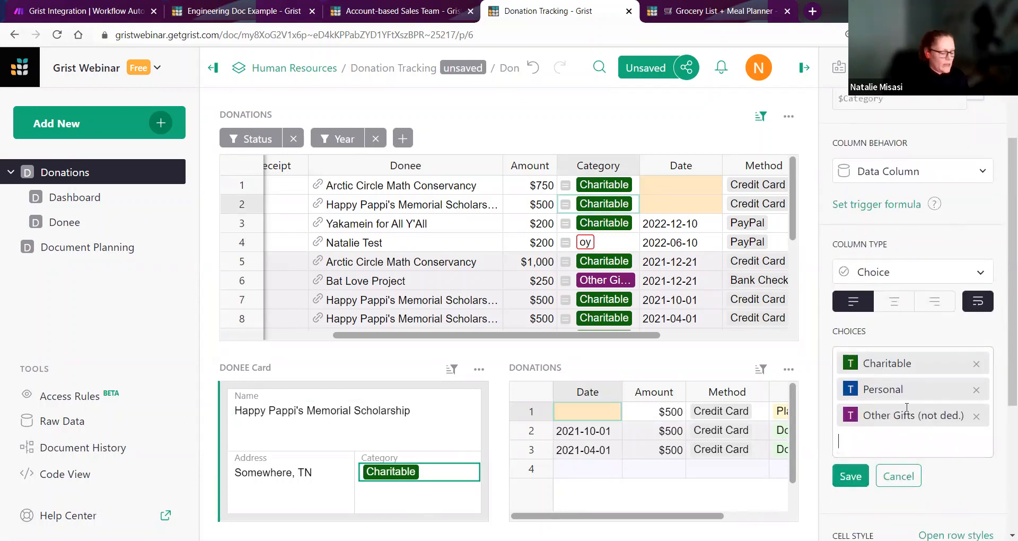
pyautogui.write('New Chice')
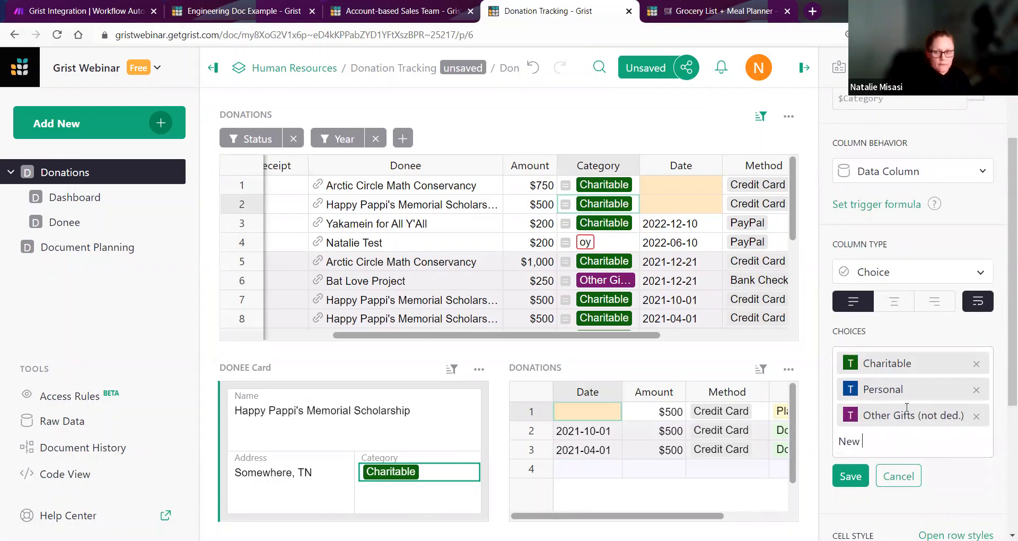
pyautogui.press('BackSpace')
pyautogui.press('BackSpace')
pyautogui.press('BackSpace')
pyautogui.write('oice!')
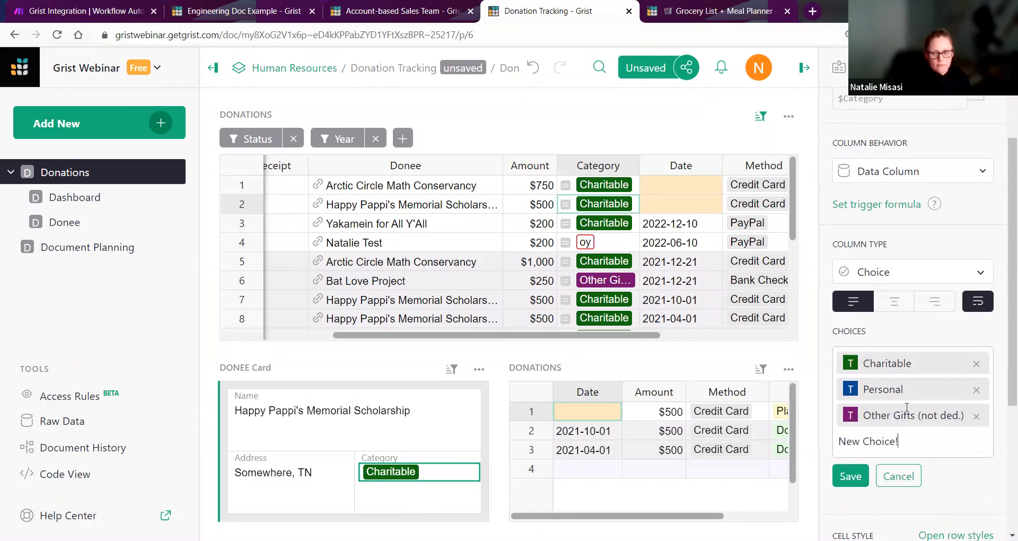
pyautogui.press('Return')
pyautogui.click(850, 504)
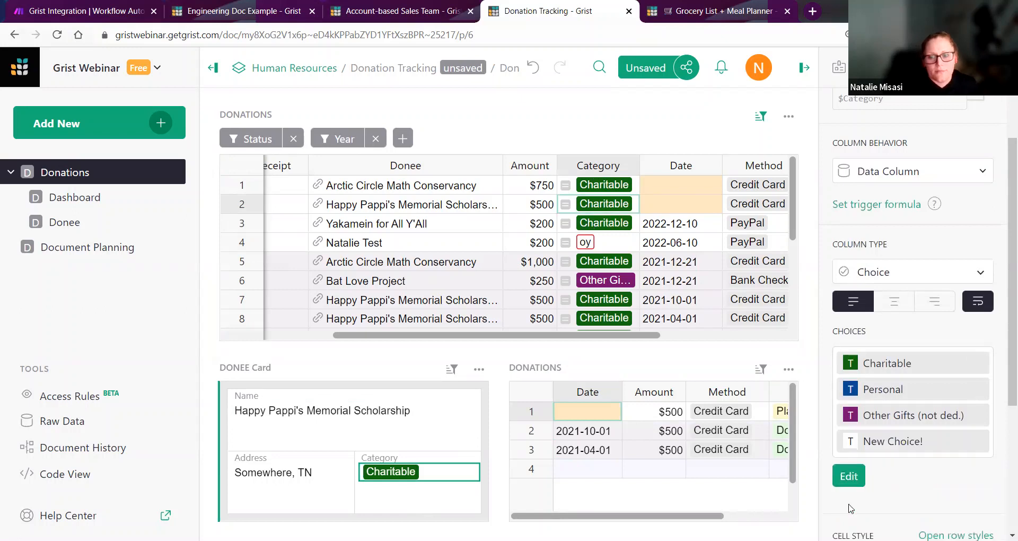
# Step: View the category choices offered in the DONEE Card for Happy Pappi's Memorial Scholarship, keeping Charitable
pyautogui.doubleClick(443, 472)
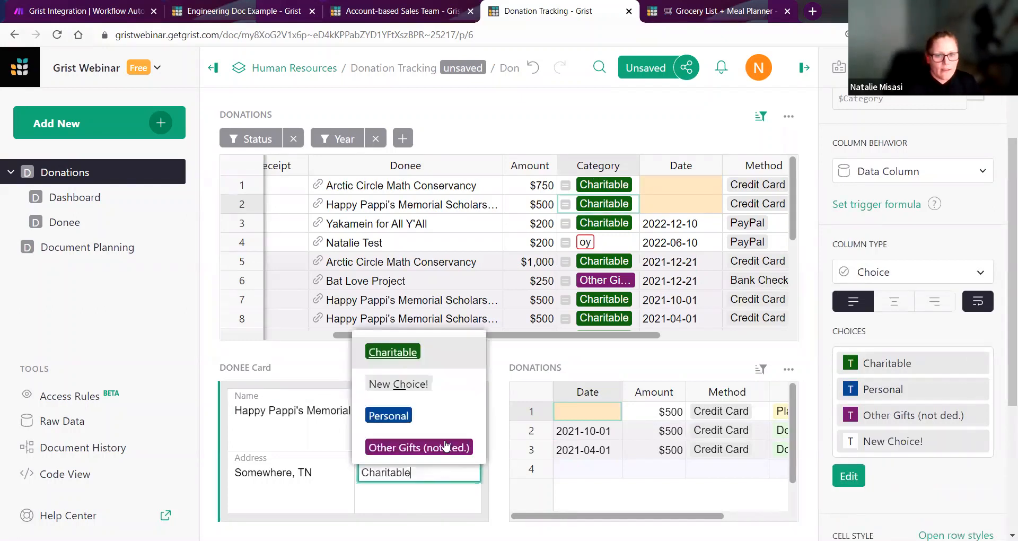
pyautogui.write('New Choice!')
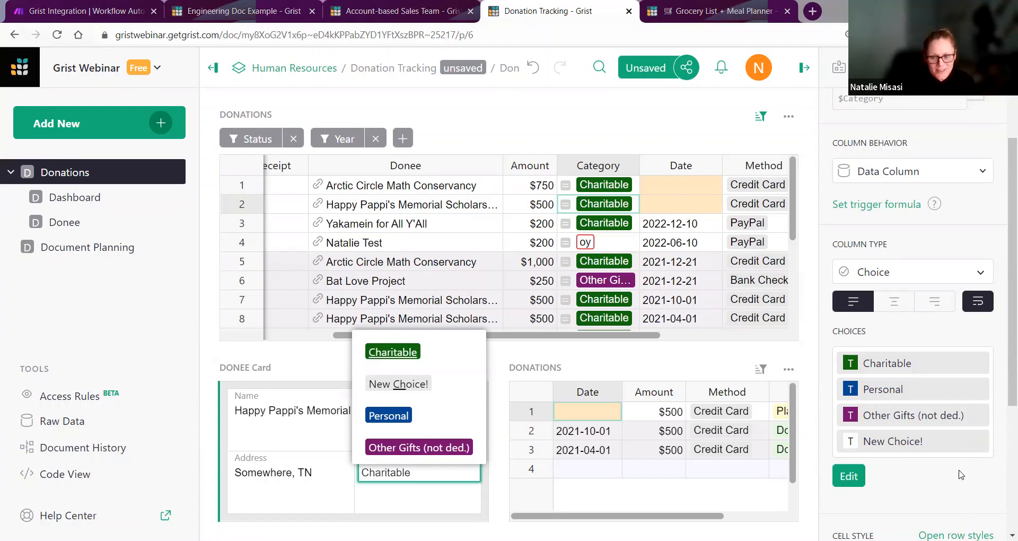
pyautogui.press('Return')
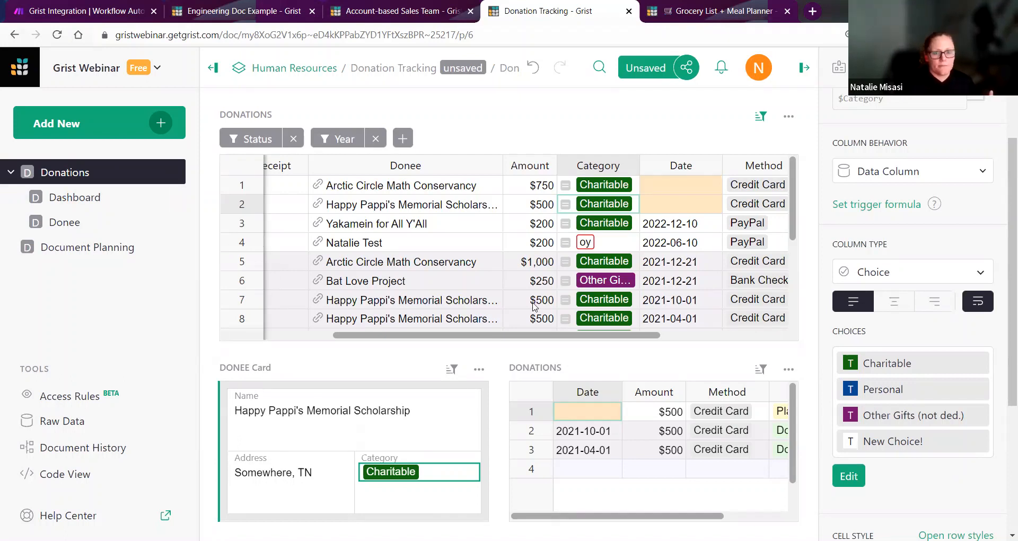
# Step: Add a new page with a table widget on a new table named GristDocTour
pyautogui.click(475, 134)
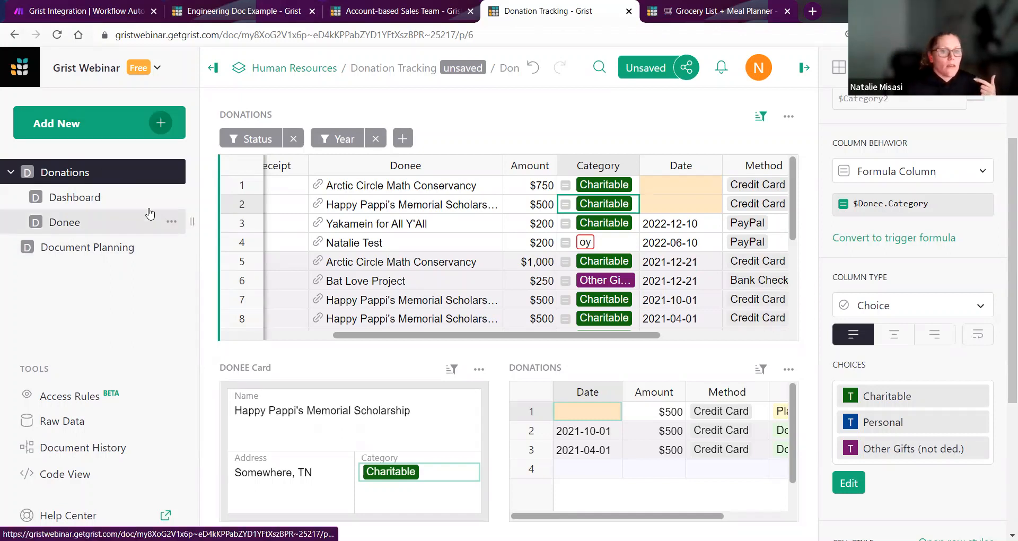
pyautogui.click(127, 124)
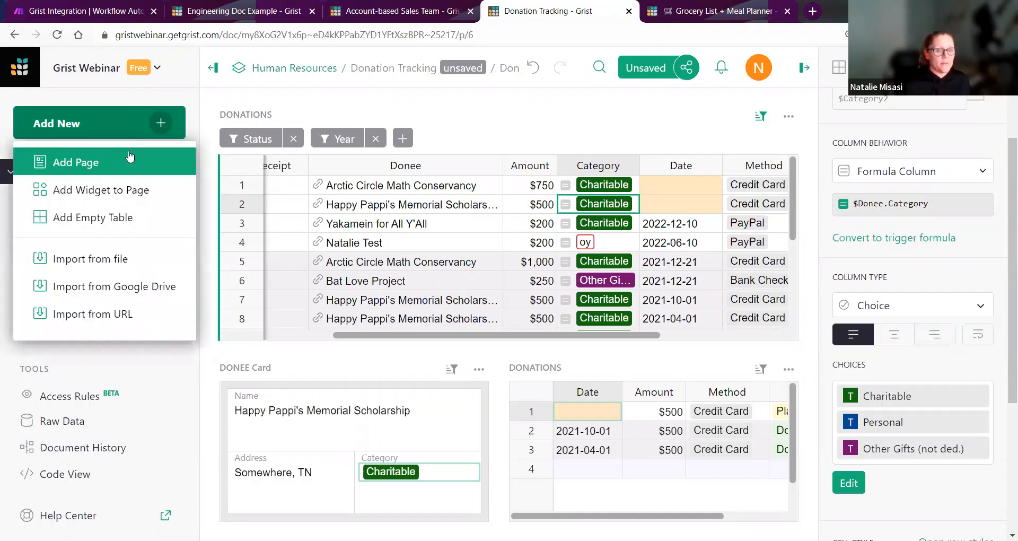
pyautogui.click(130, 152)
pyautogui.click(431, 125)
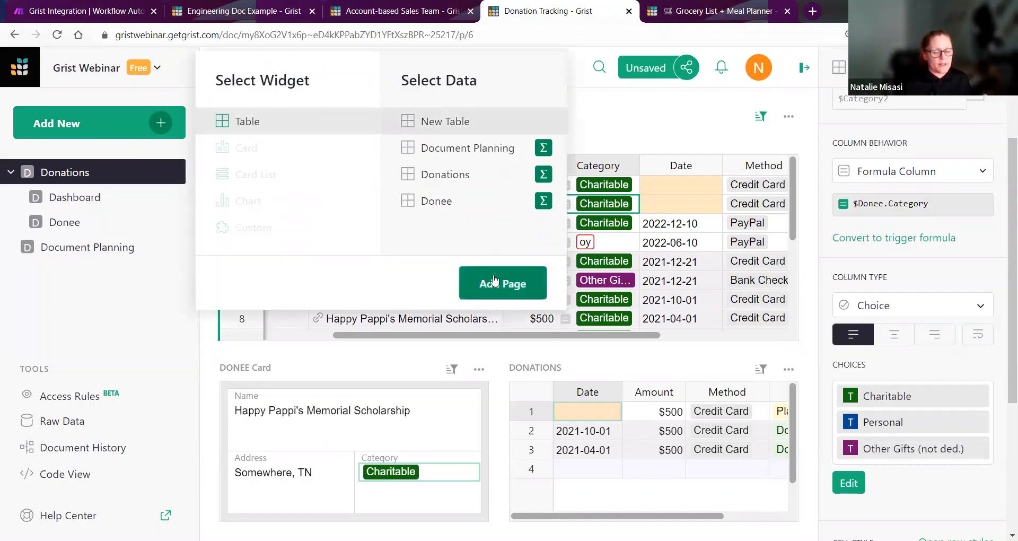
pyautogui.click(493, 280)
pyautogui.write('G')
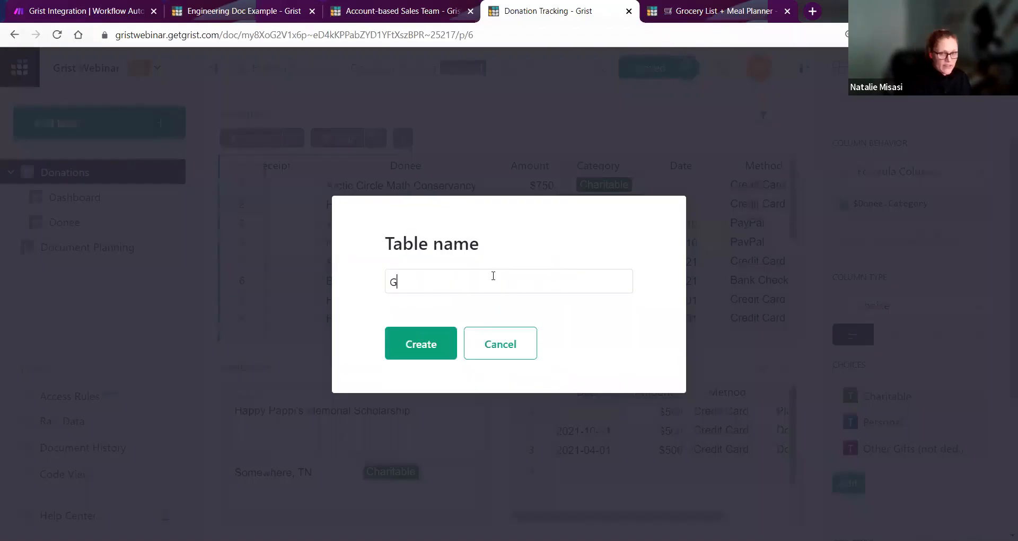
pyautogui.write('ristDocTour')
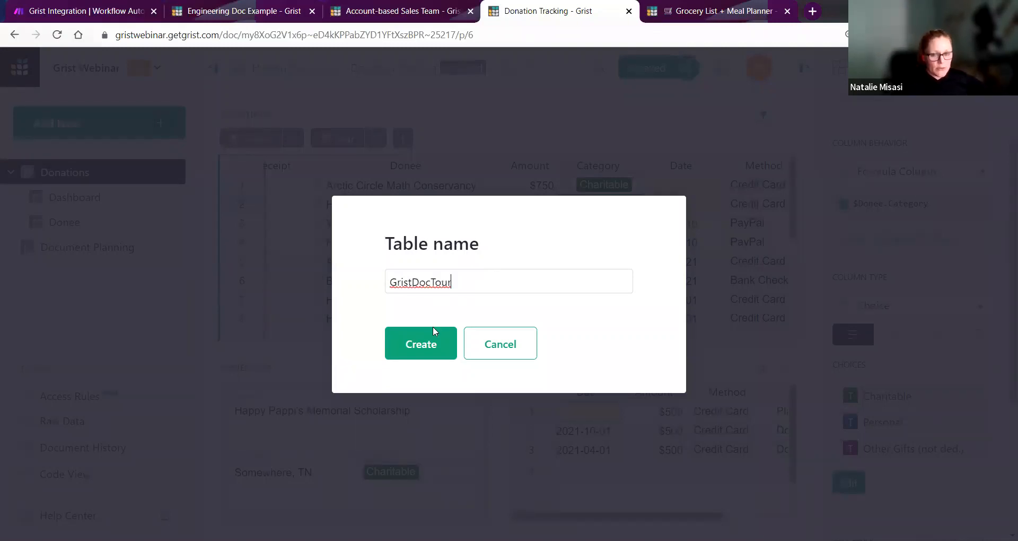
pyautogui.click(431, 342)
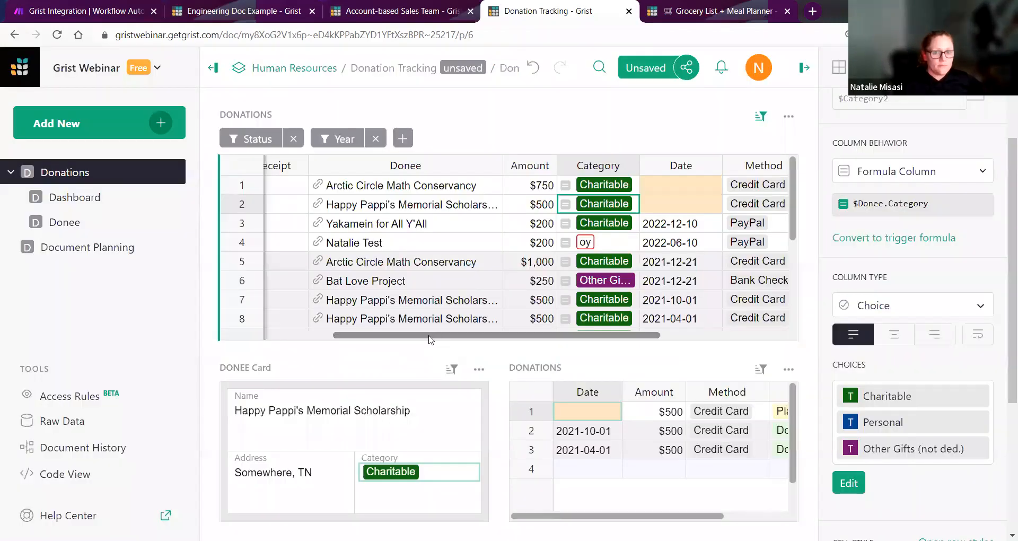
pyautogui.click(689, 219)
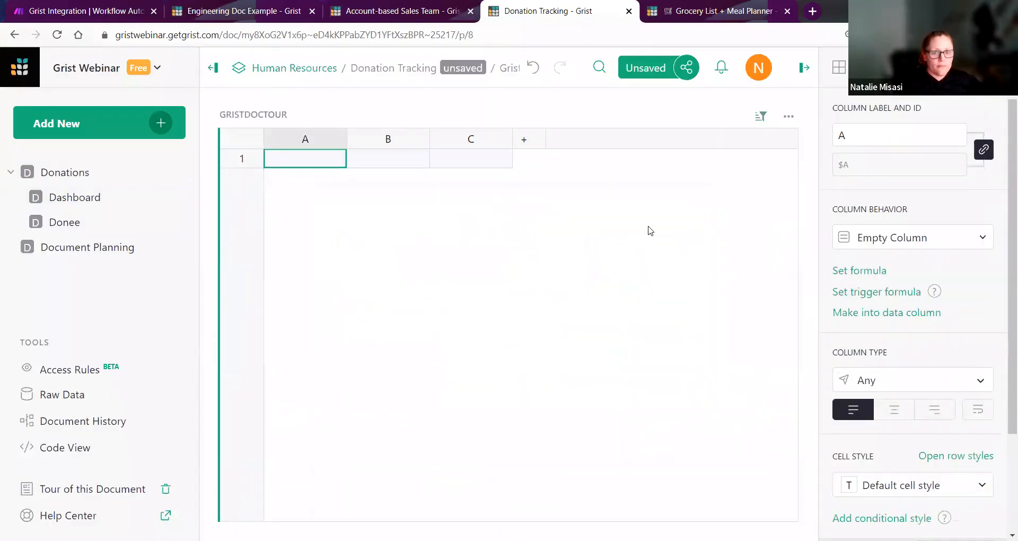
# Step: Add two more columns to the GristDocTour table after column C
pyautogui.click(535, 146)
pyautogui.click(607, 141)
pyautogui.click(297, 158)
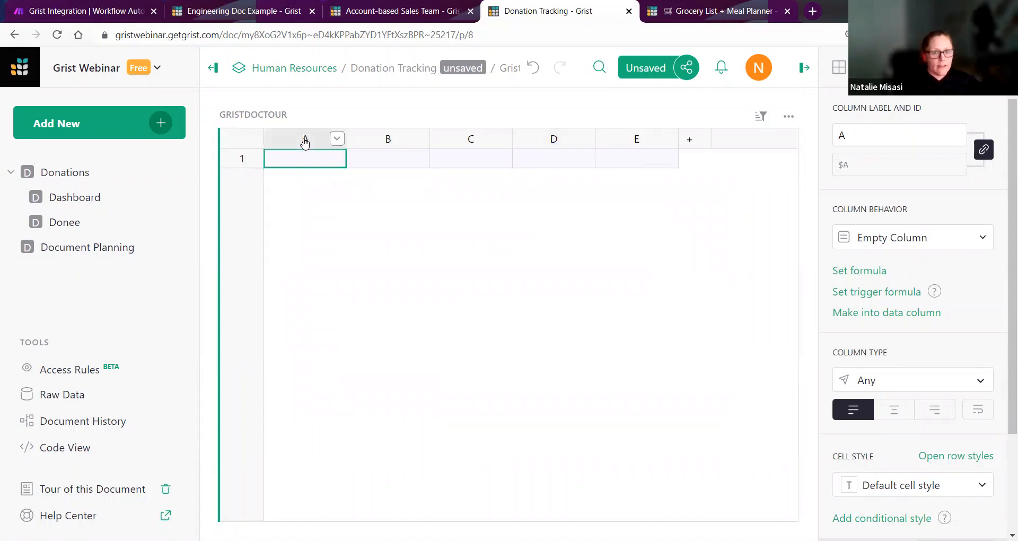
# Step: Rename the five GristDocTour columns, in order, as Title, Body, Placement, Location and Location Cell
pyautogui.doubleClick(305, 141)
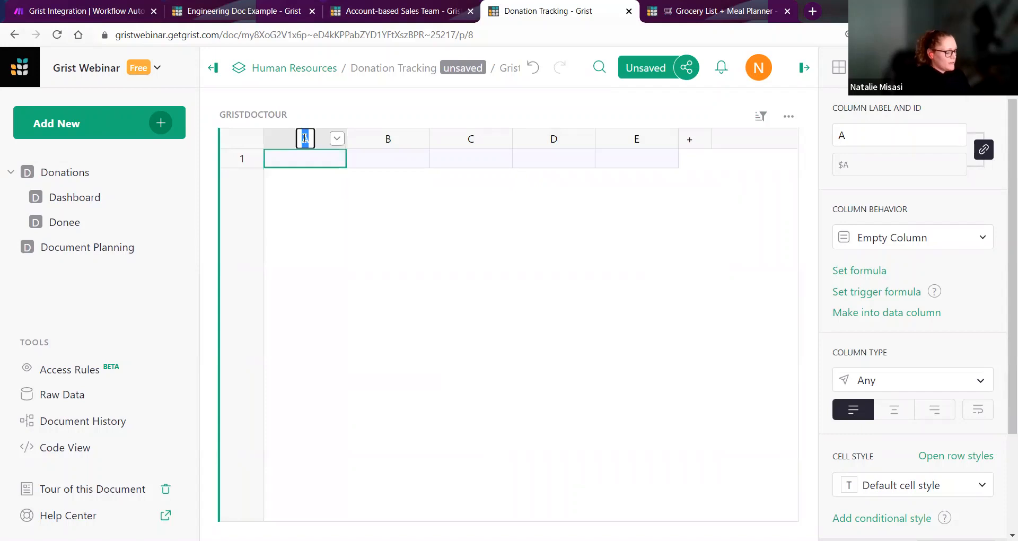
pyautogui.write('Title')
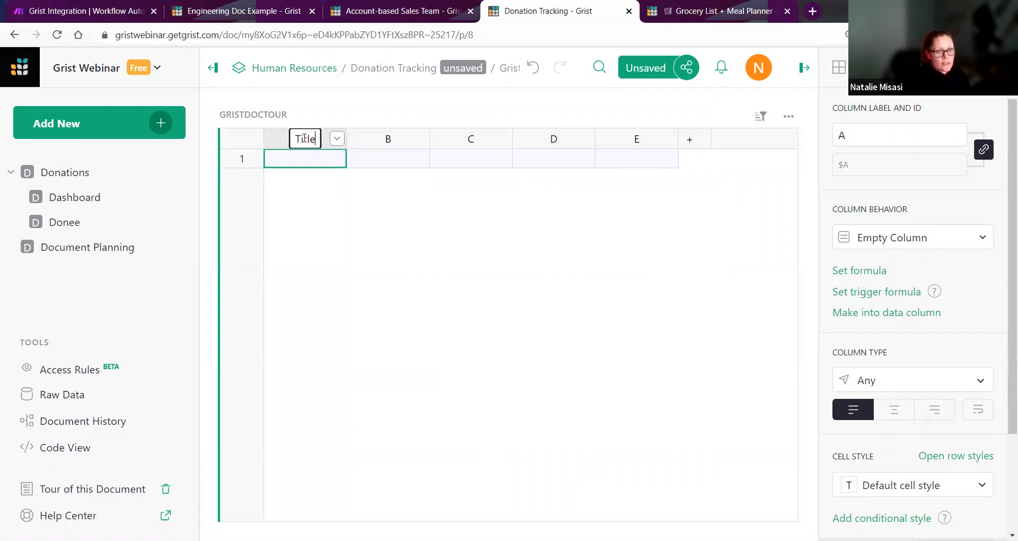
pyautogui.press('Tab')
pyautogui.write('Body')
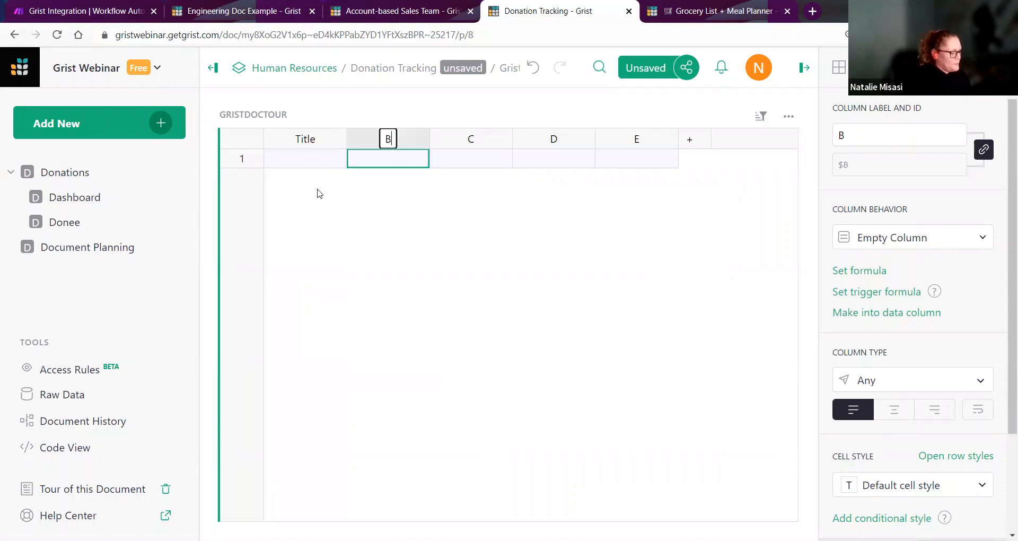
pyautogui.press('Tab')
pyautogui.write('Placement')
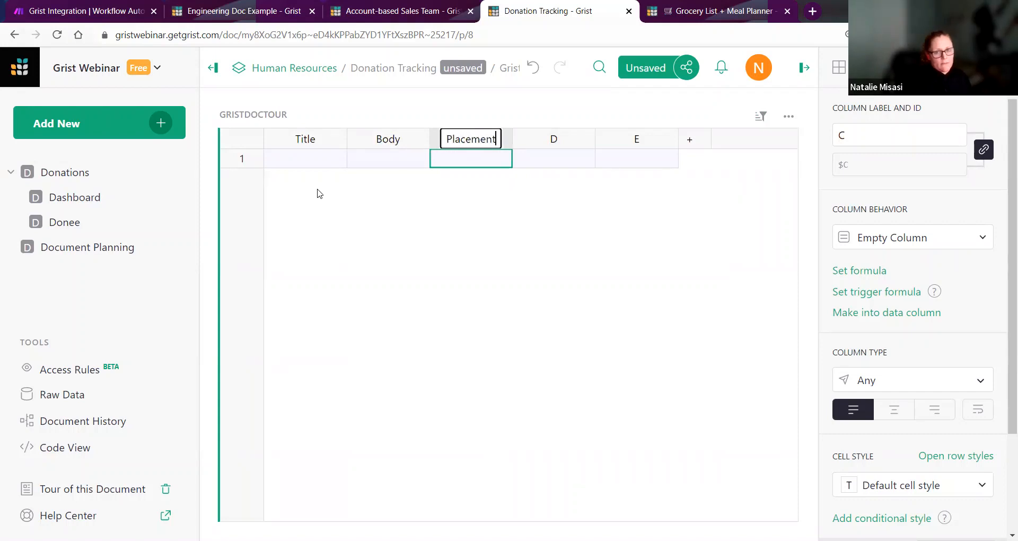
pyautogui.press('Tab')
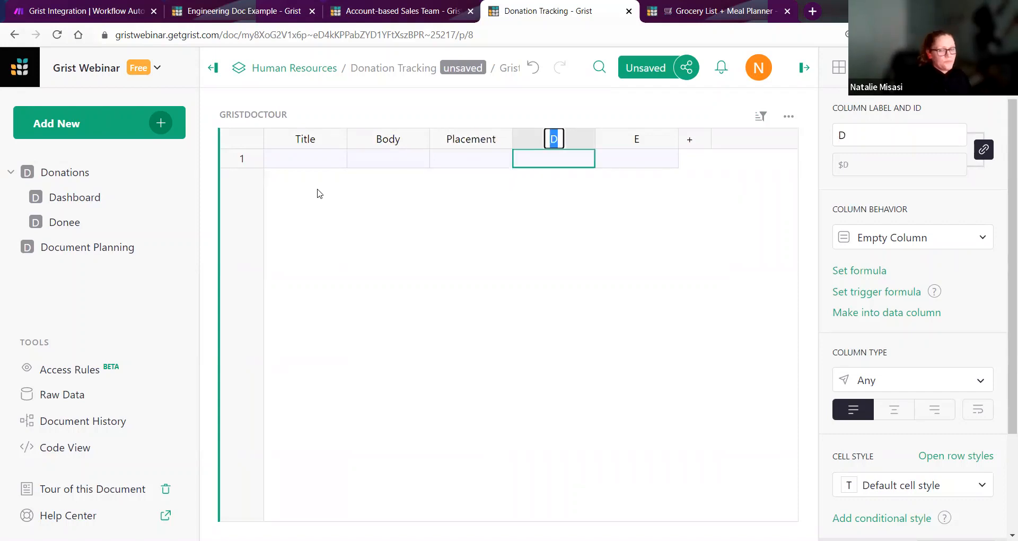
pyautogui.write('Location')
pyautogui.press('Tab')
pyautogui.write('Loc')
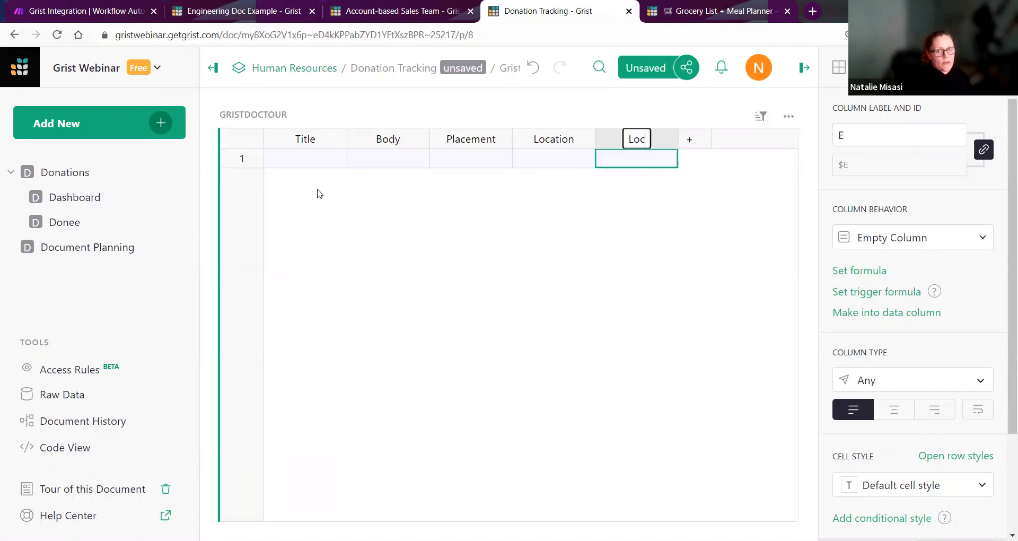
pyautogui.write('ation Cell')
pyautogui.press('Return')
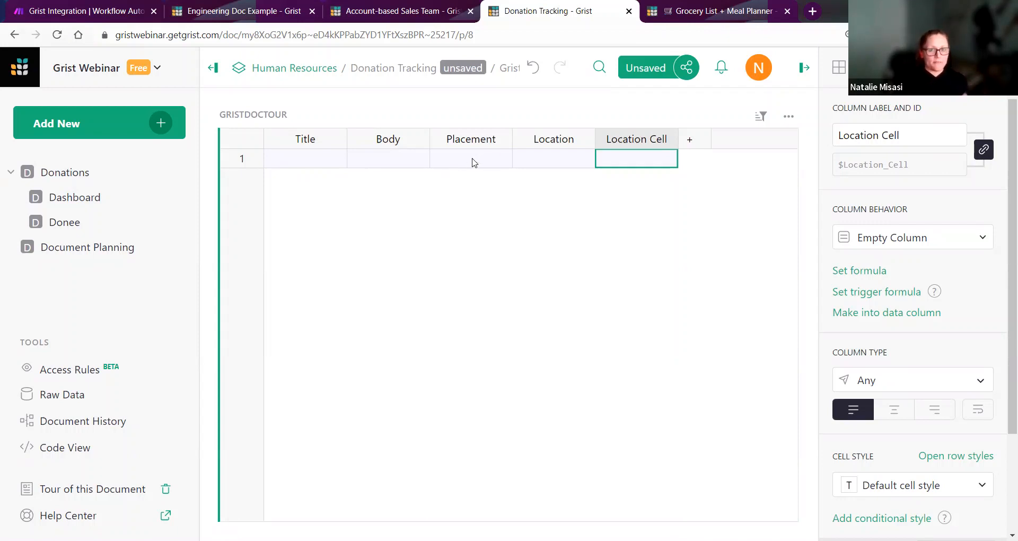
# Step: Give the Location column the formula SELF_HYPERLINK()+$Location_Cell
pyautogui.click(533, 166)
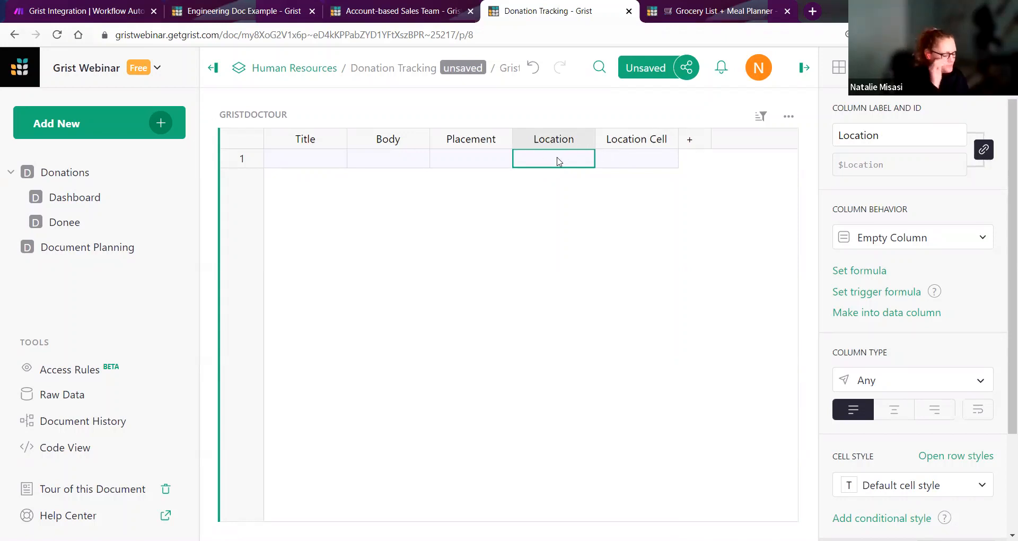
pyautogui.press('=')
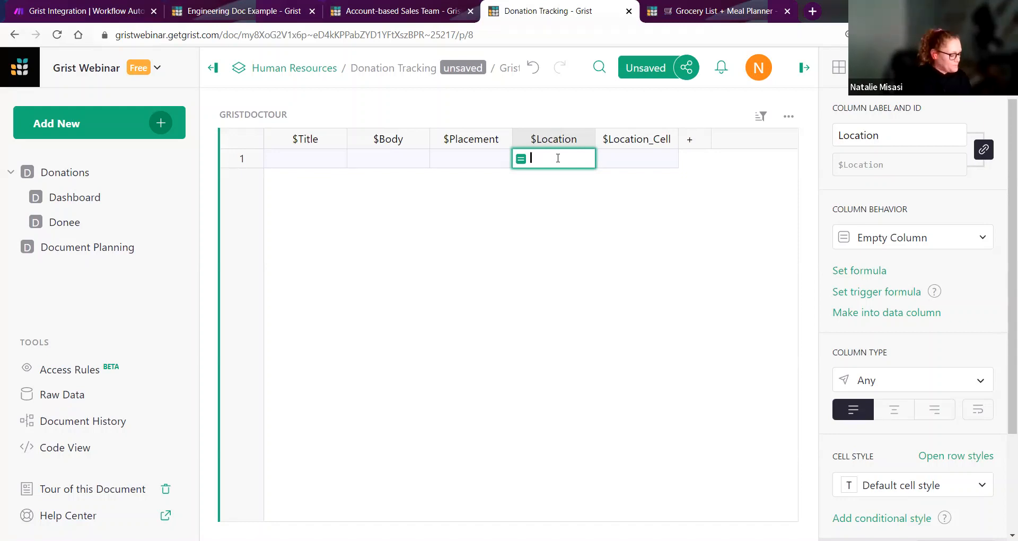
pyautogui.write('SELF')
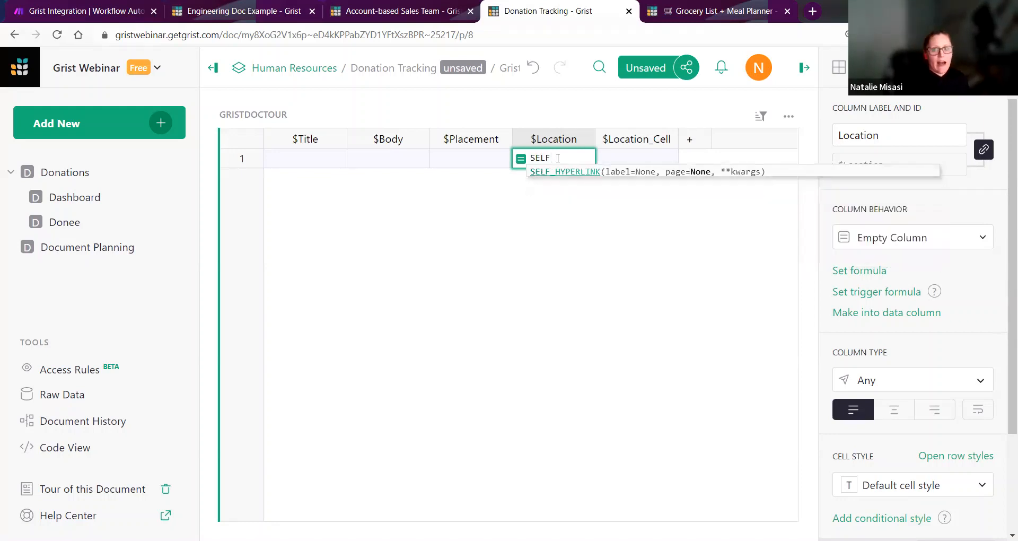
pyautogui.click(568, 172)
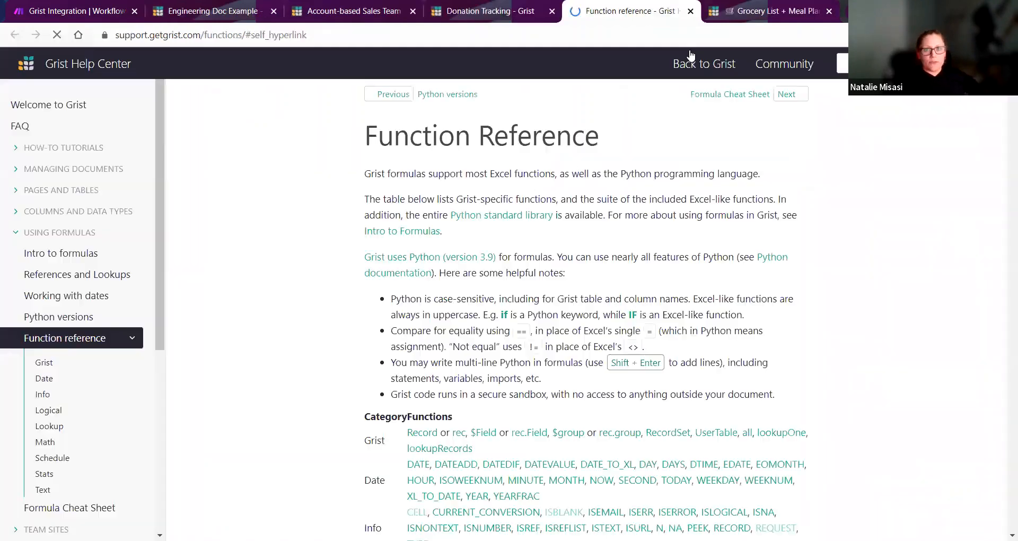
pyautogui.click(691, 11)
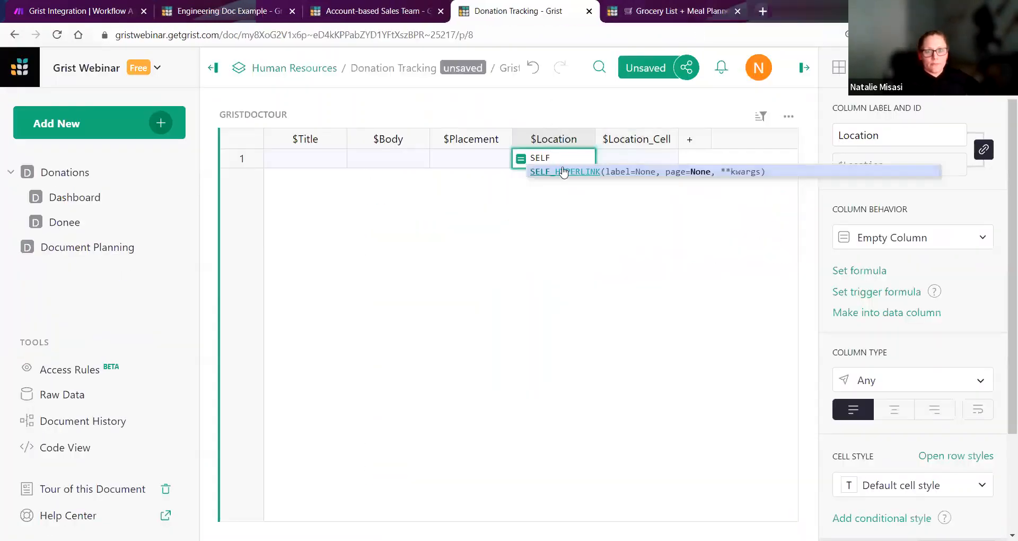
pyautogui.click(658, 174)
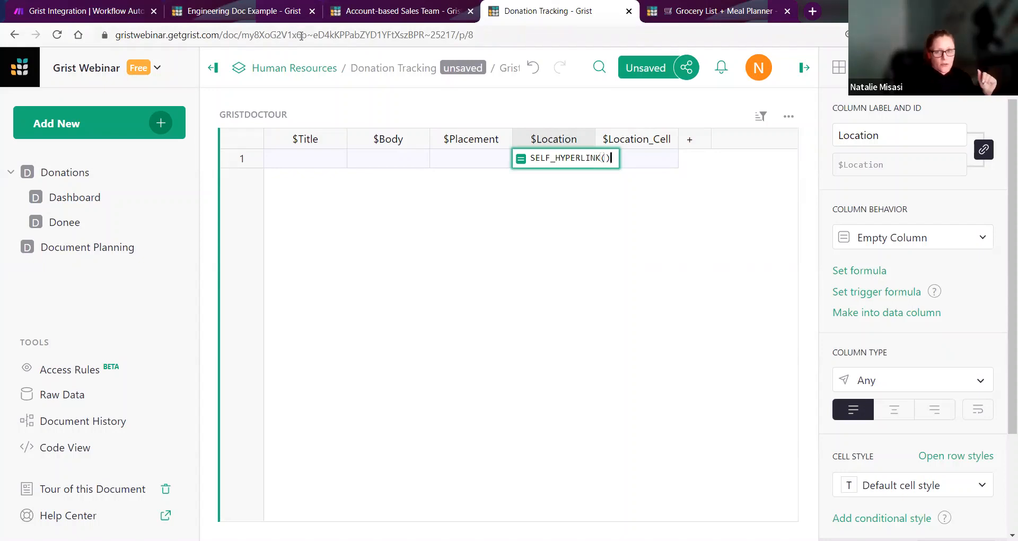
pyautogui.write('+')
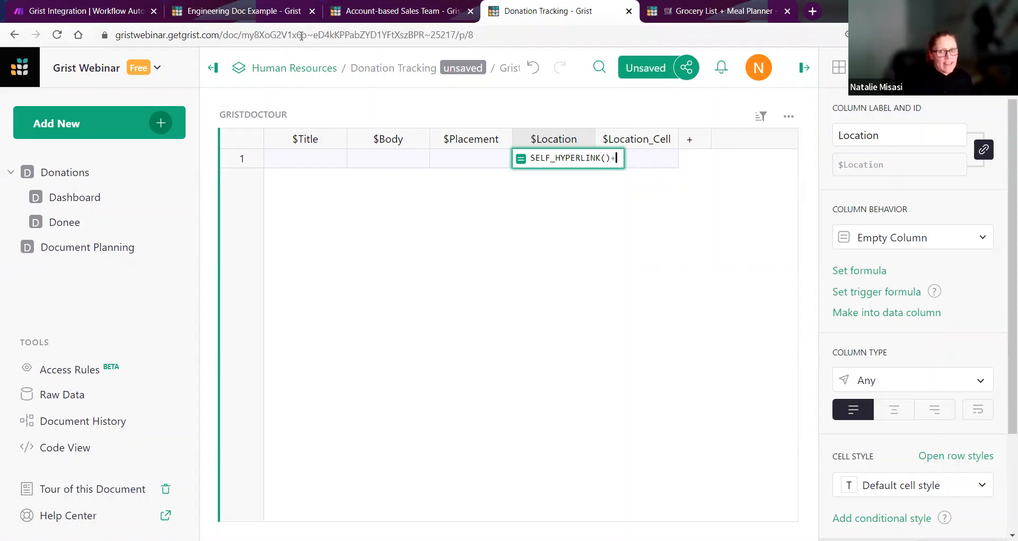
pyautogui.click(662, 154)
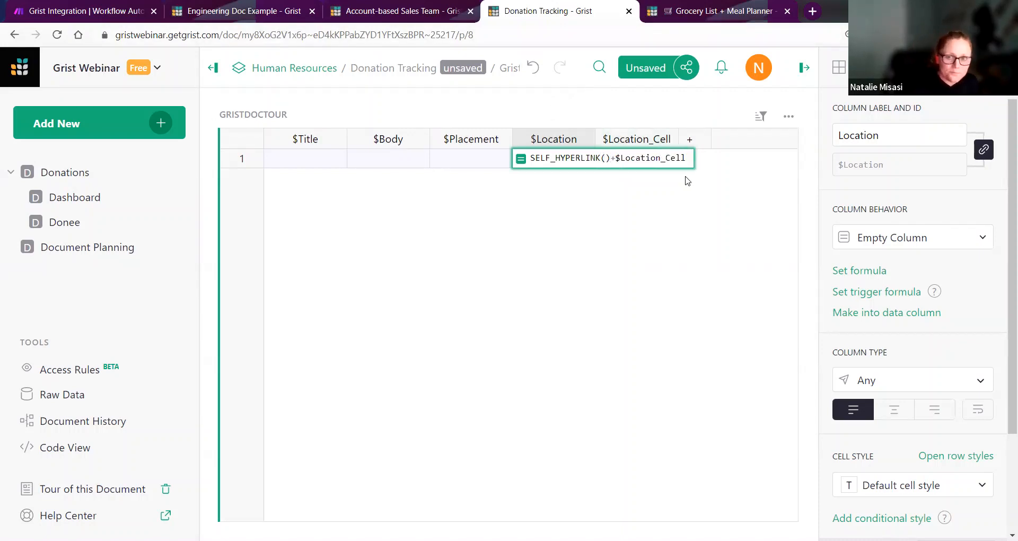
pyautogui.press('Return')
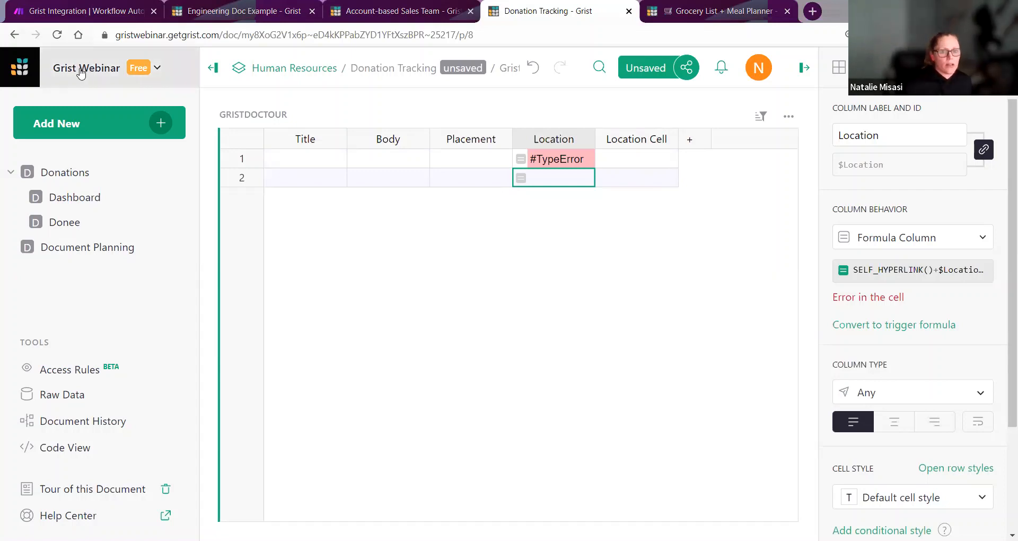
# Step: Paste the copied Donation Tracking title and description into row 1's Title and Body, and wrap the Body column's text
pyautogui.click(296, 165)
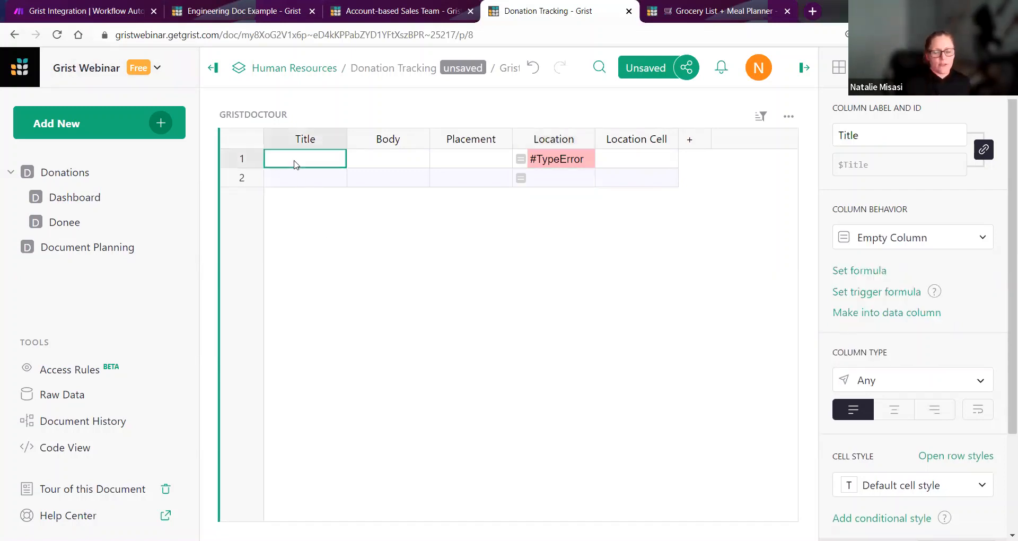
pyautogui.hotkey('ctrl', 'v')
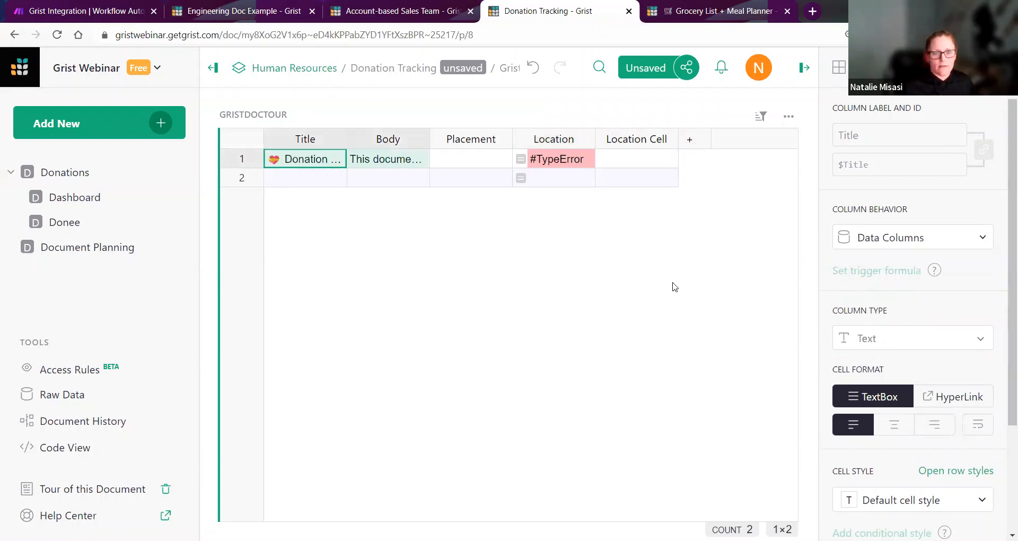
pyautogui.press('Right')
pyautogui.click(978, 424)
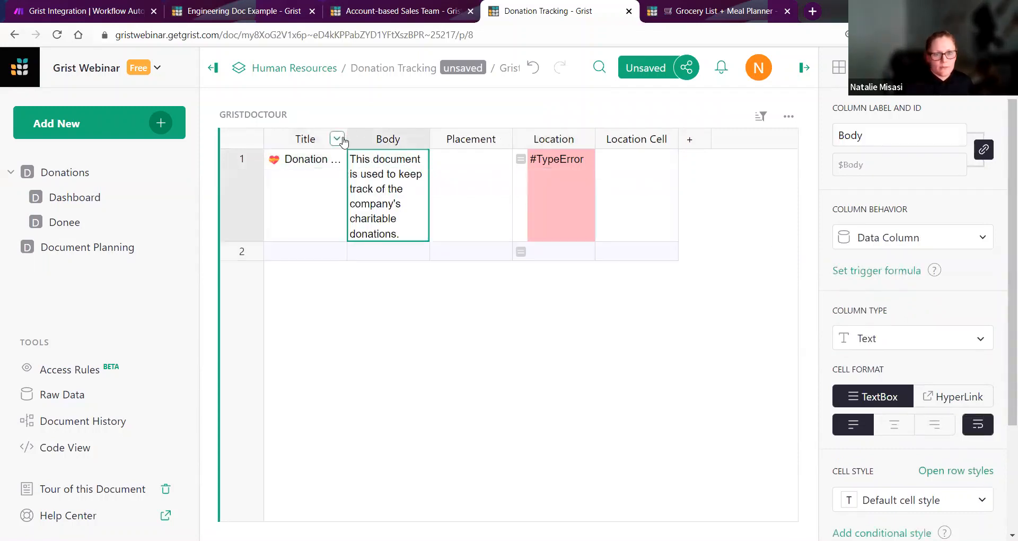
# Step: Widen the Title column to fit its text and the Body column to show the description on two lines
pyautogui.moveTo(342, 137); pyautogui.dragTo(399, 139)
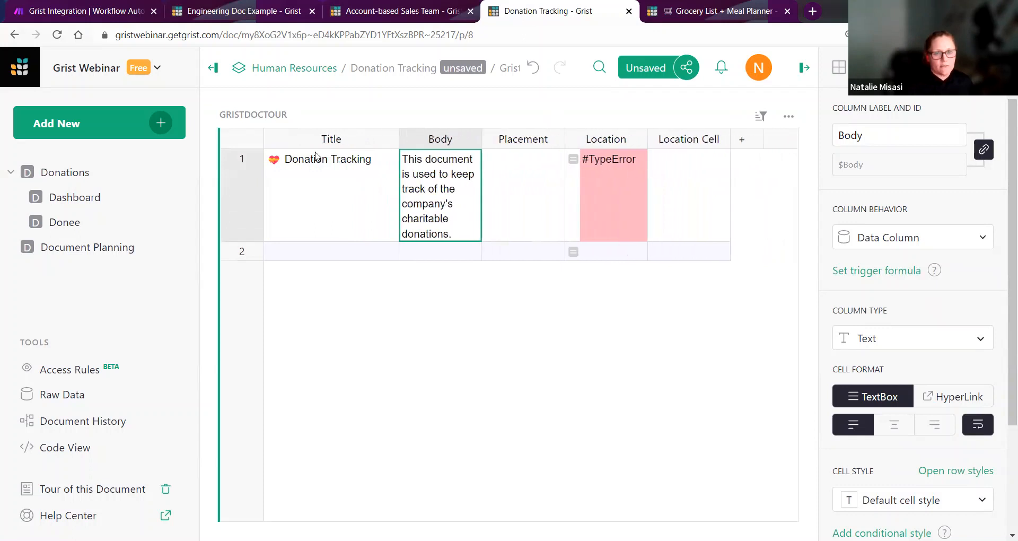
pyautogui.moveTo(481, 138); pyautogui.dragTo(589, 163)
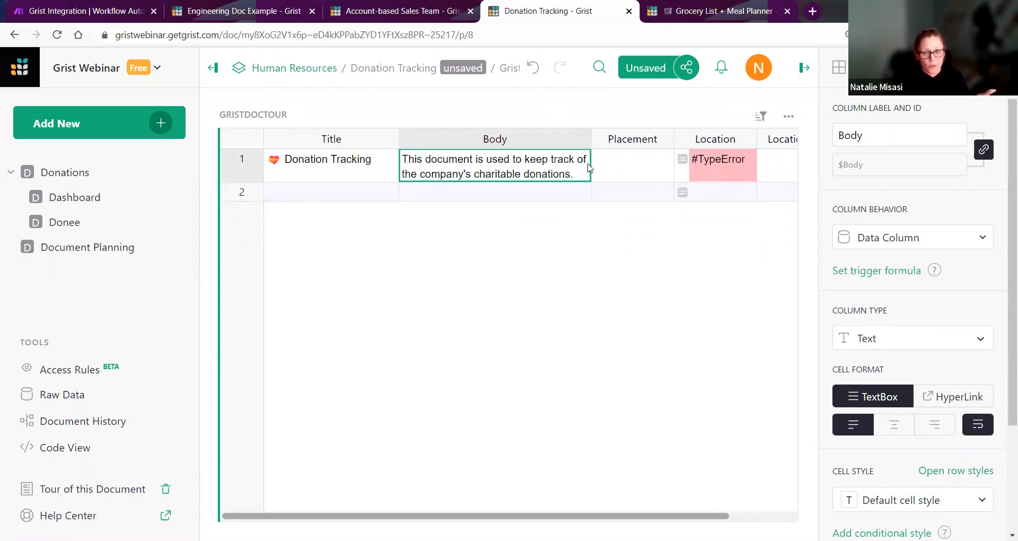
pyautogui.hscroll(3, 600, 406)
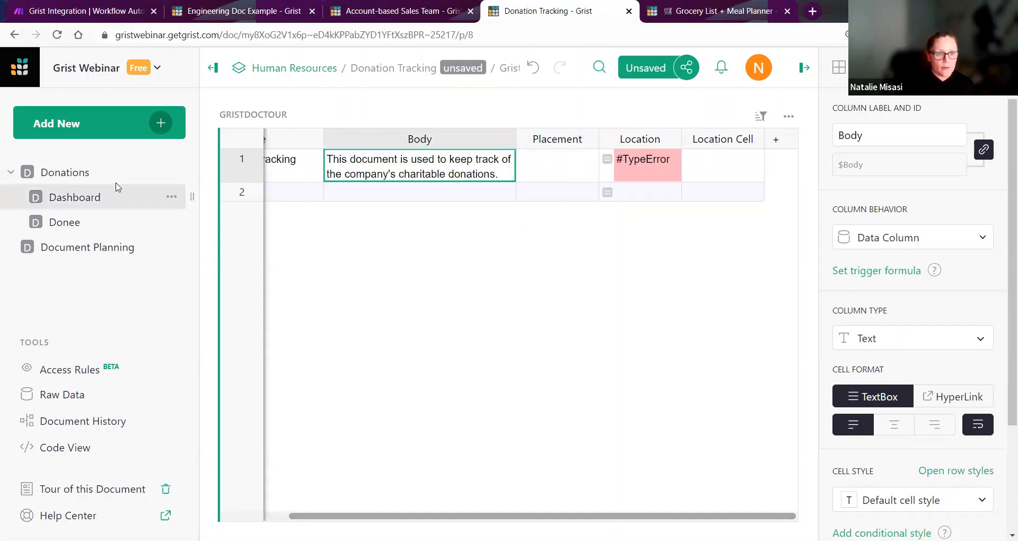
# Step: Open the Donations page in a separate browser tab and examine its URL, comparing the document address with the /p/6 page part
pyautogui.middleClick(78, 177)
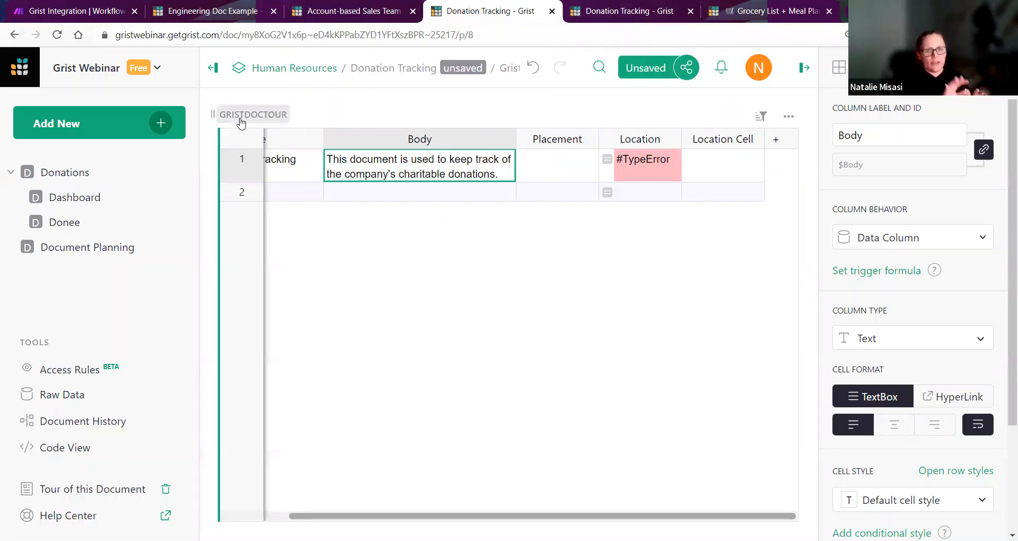
pyautogui.click(610, 21)
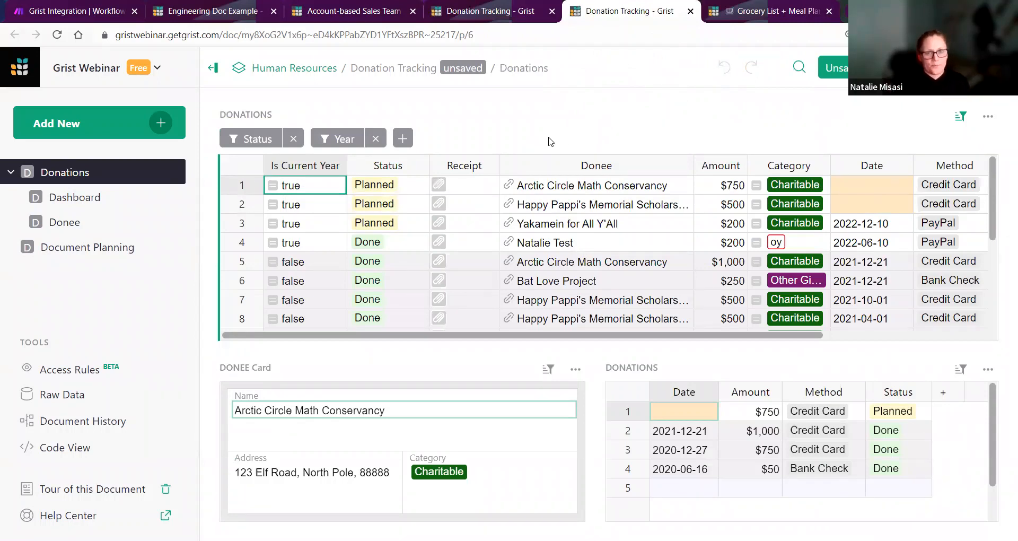
pyautogui.moveTo(457, 35); pyautogui.dragTo(486, 39)
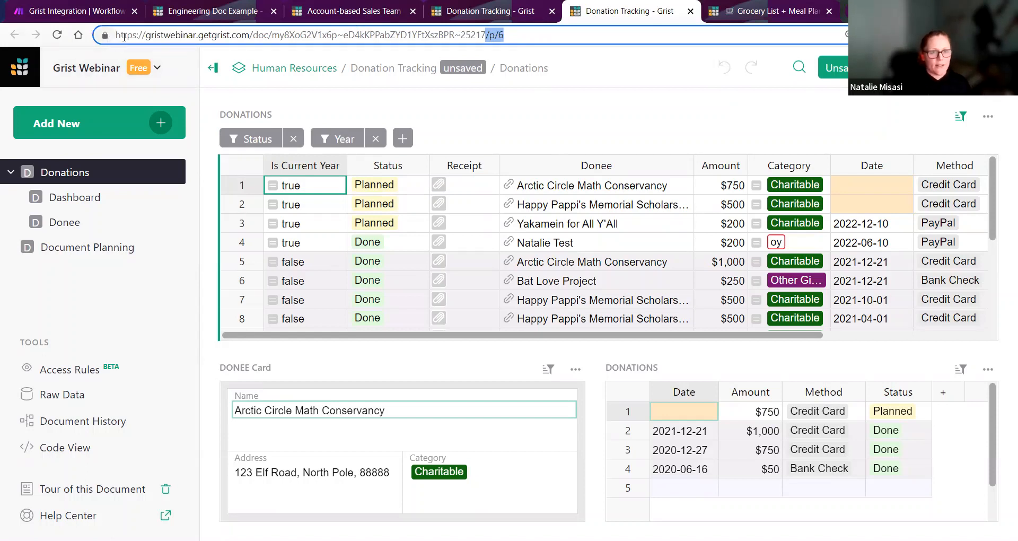
pyautogui.click(492, 37)
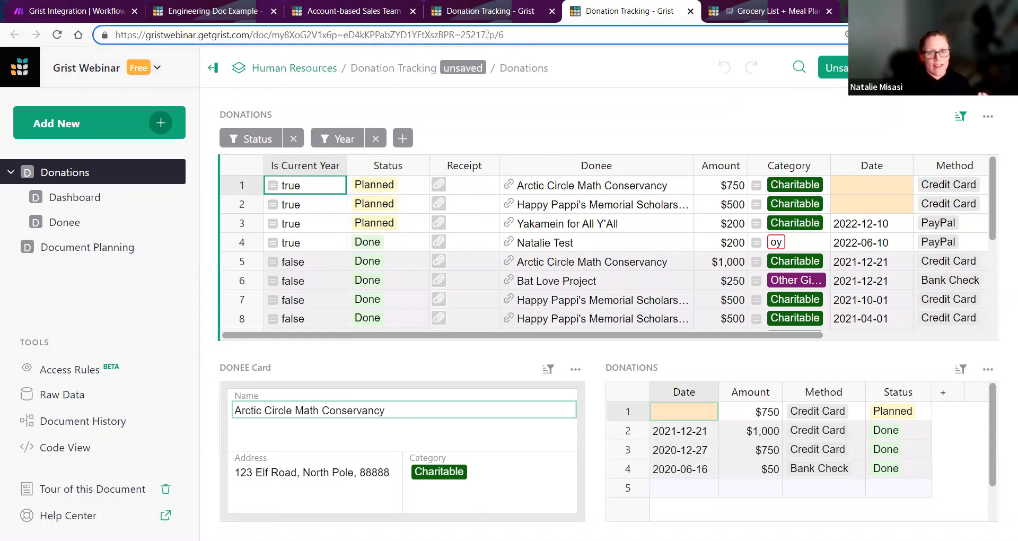
pyautogui.moveTo(486, 35); pyautogui.dragTo(112, 35)
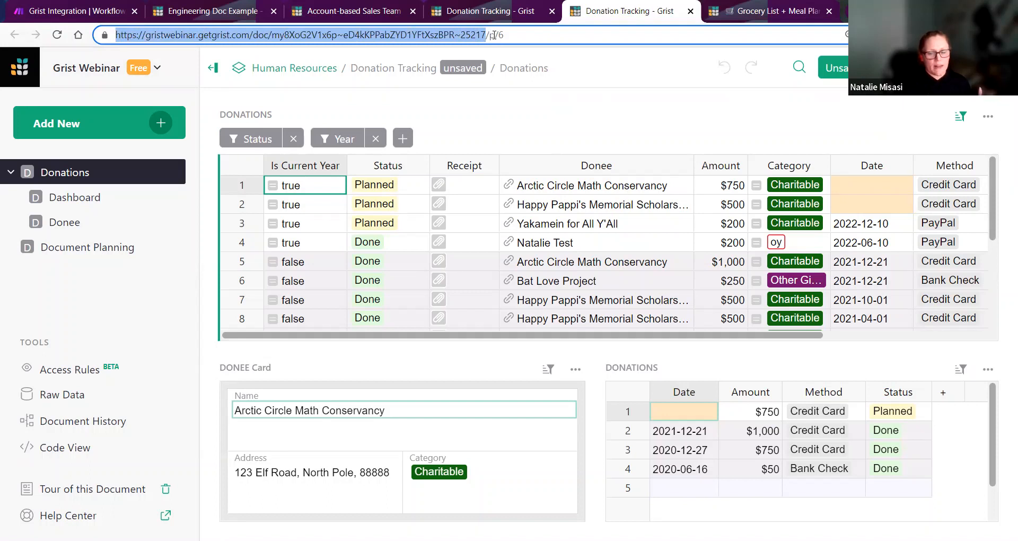
# Step: Copy the /p/6 part of the Donations page URL into row 1's Location Cell in the GristDocTour table
pyautogui.moveTo(506, 35); pyautogui.dragTo(485, 38)
pyautogui.hotkey('ctrl', 'c')
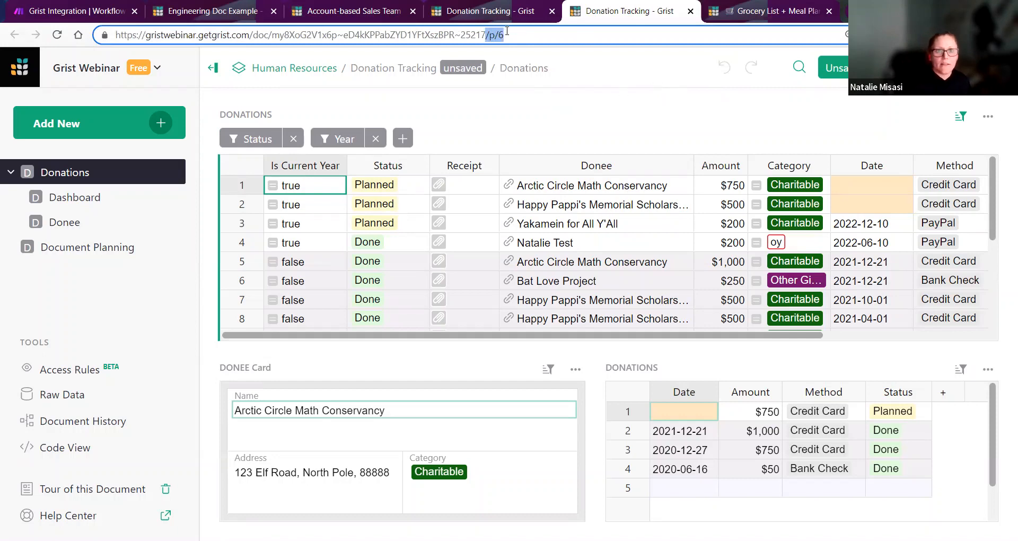
pyautogui.click(477, 16)
pyautogui.click(692, 167)
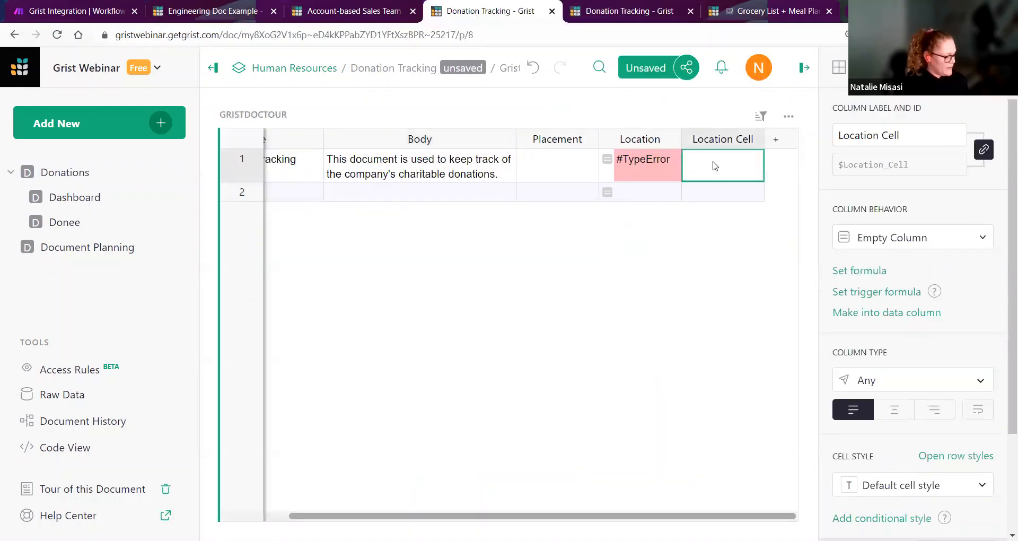
pyautogui.hotkey('ctrl', 'v')
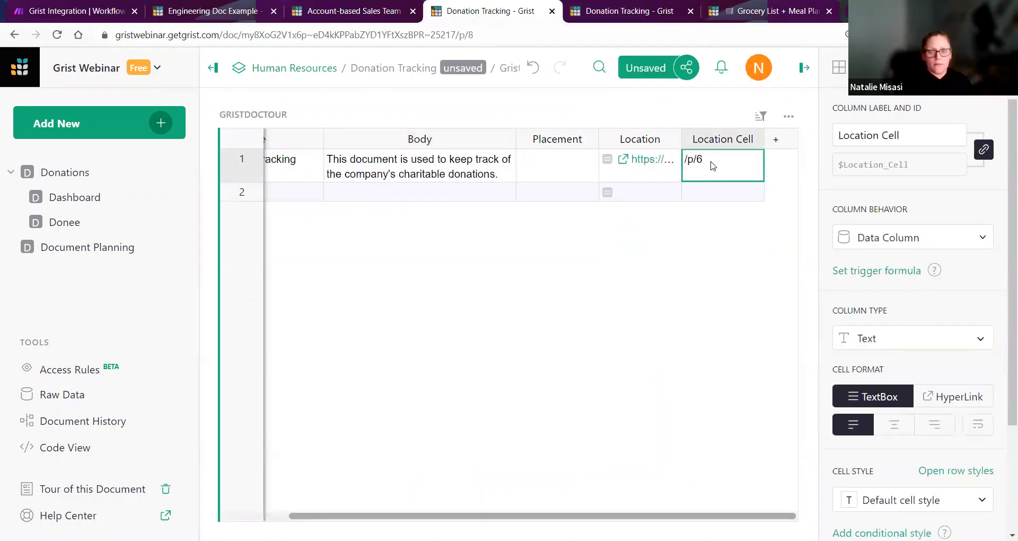
# Step: Preview the document tour on the Donations page, close it, and return to the GristDocTour table
pyautogui.click(601, 16)
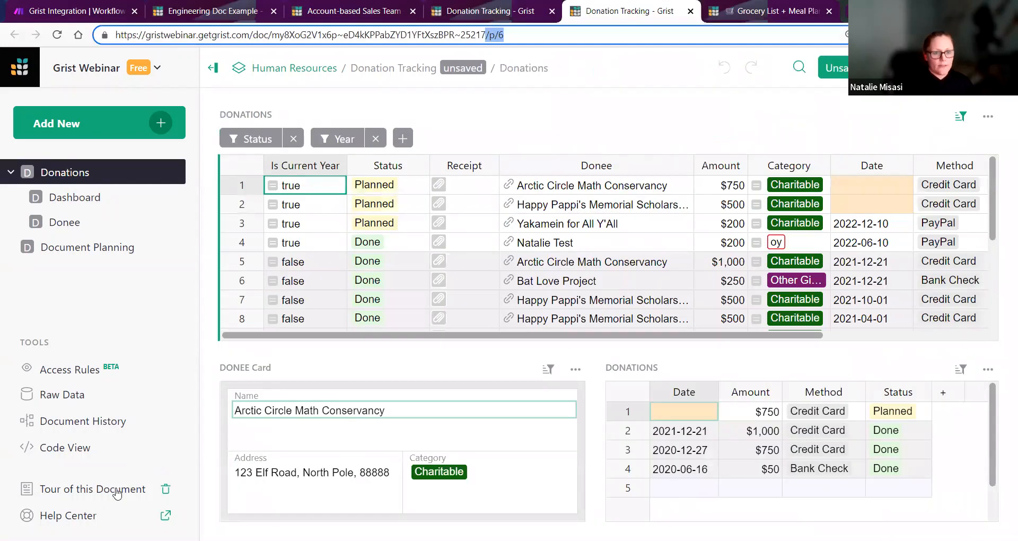
pyautogui.click(88, 493)
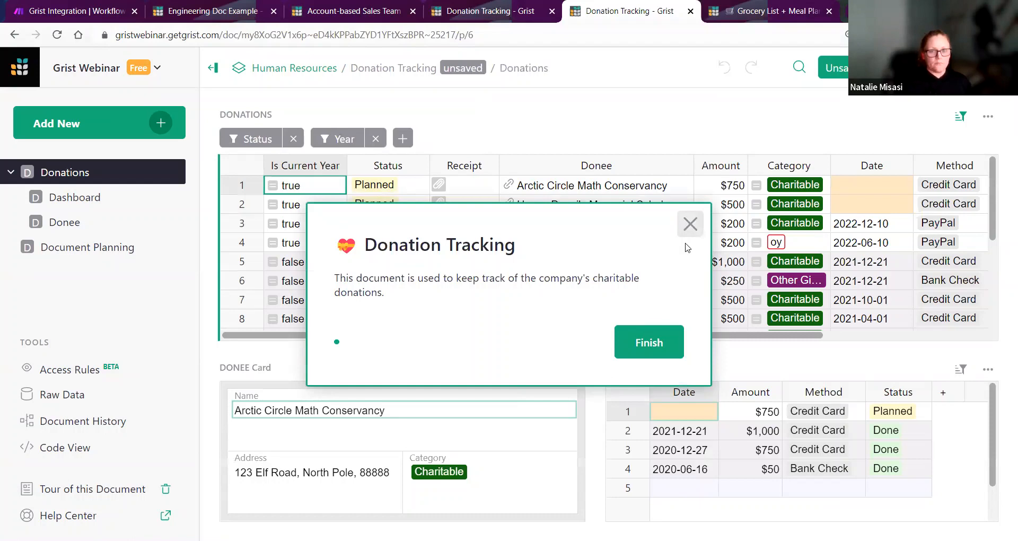
pyautogui.click(690, 223)
pyautogui.click(509, 14)
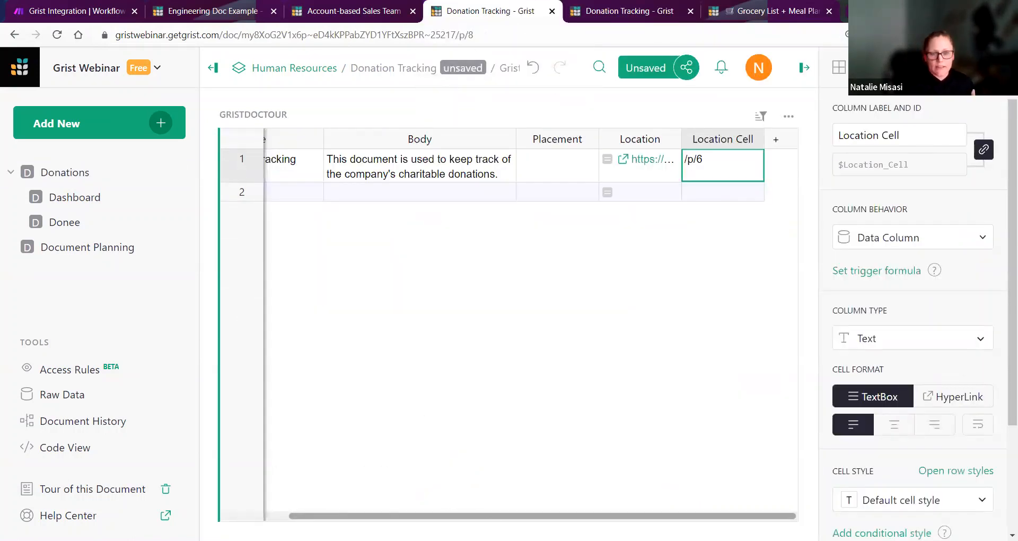
pyautogui.moveTo(484, 517); pyautogui.dragTo(352, 506)
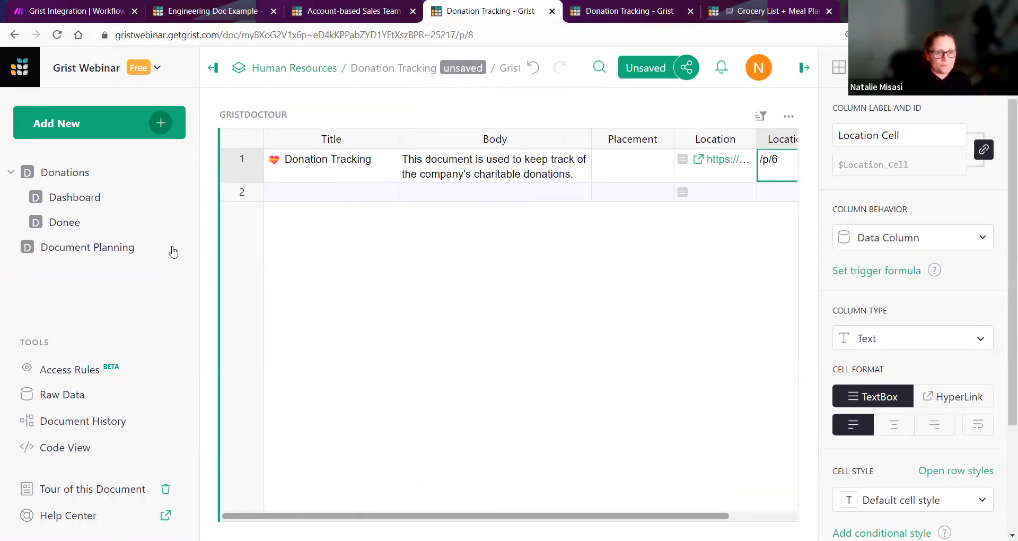
# Step: Open the options for row 3's Donee cell on the Donations page to look at the anchor link command
pyautogui.click(604, 13)
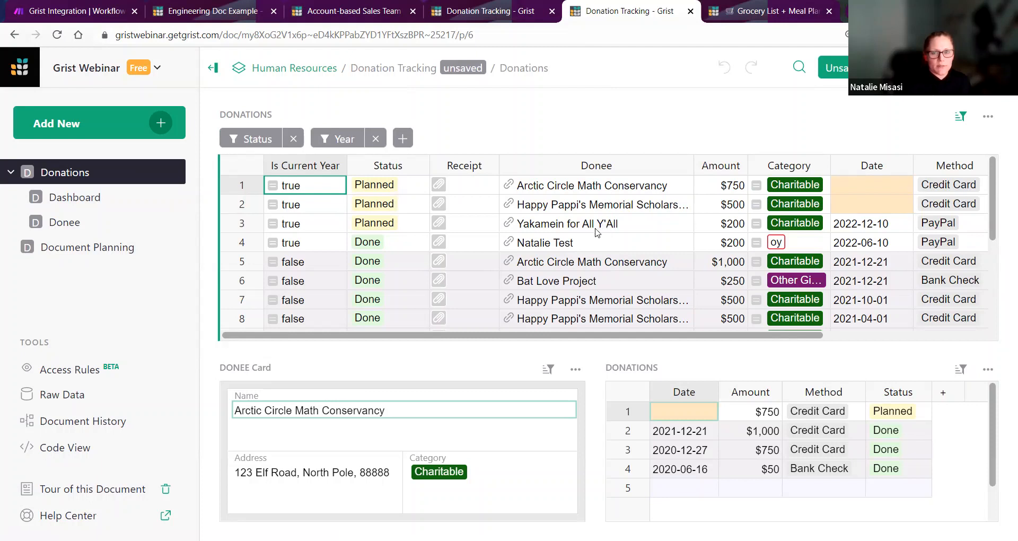
pyautogui.click(608, 223)
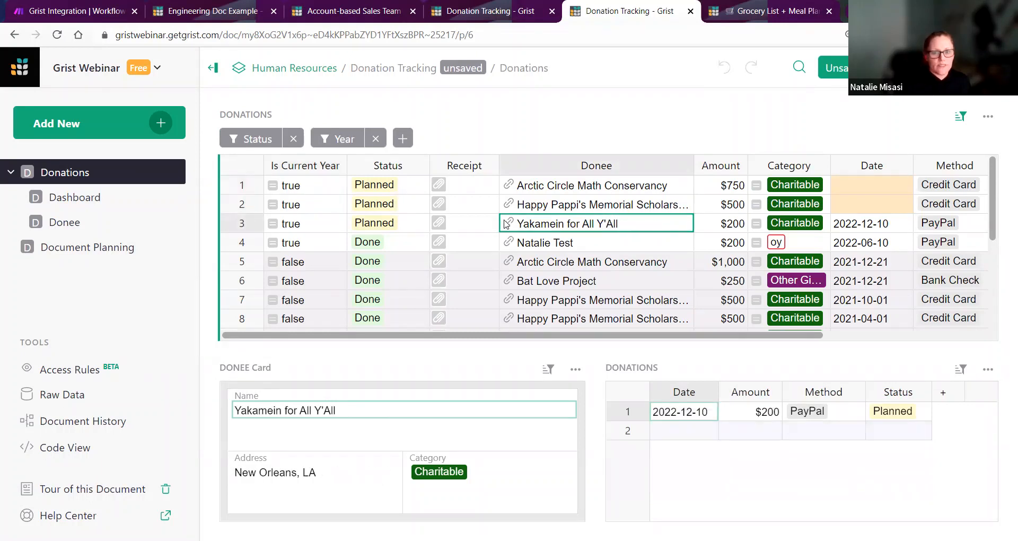
pyautogui.rightClick(576, 225)
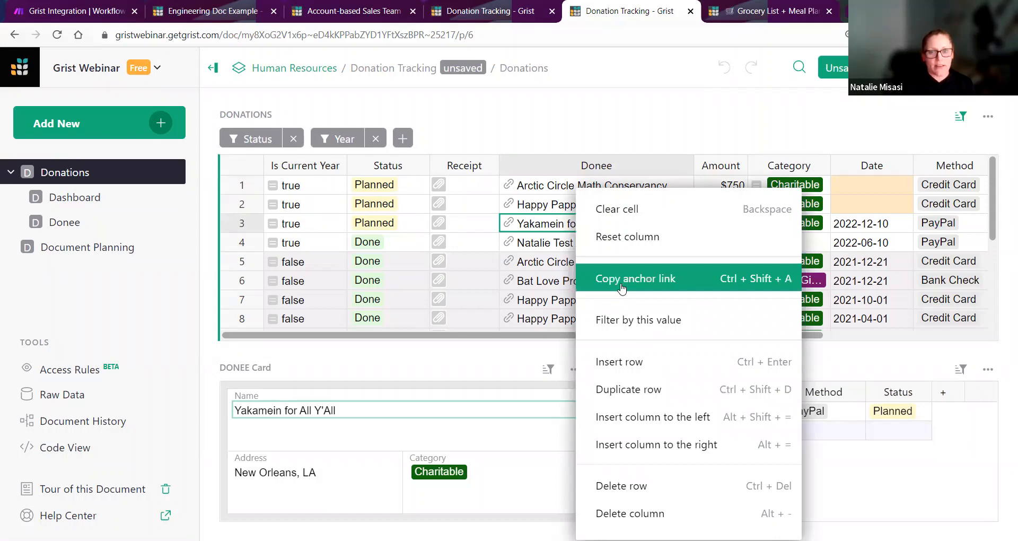
pyautogui.click(619, 167)
pyautogui.click(648, 207)
pyautogui.click(683, 166)
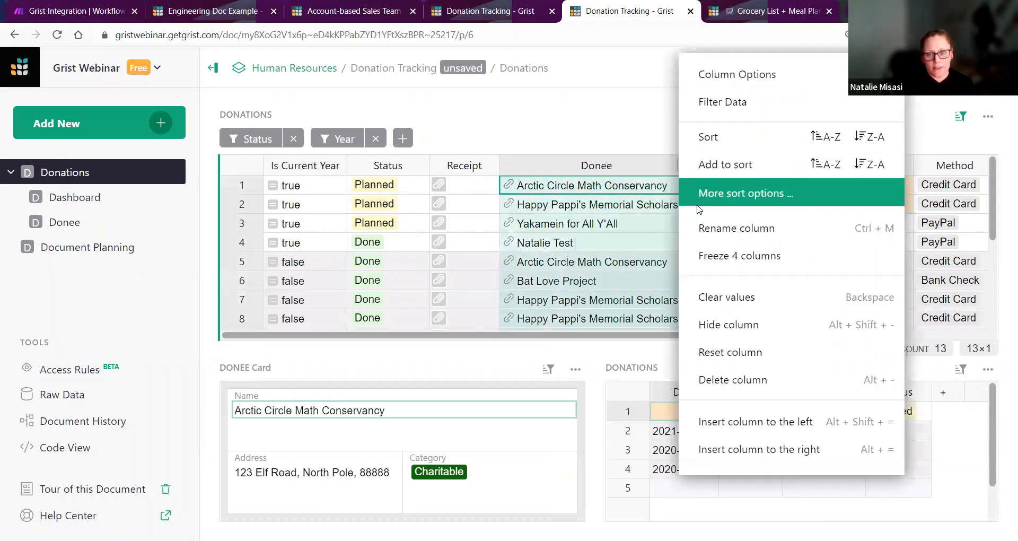
pyautogui.click(601, 223)
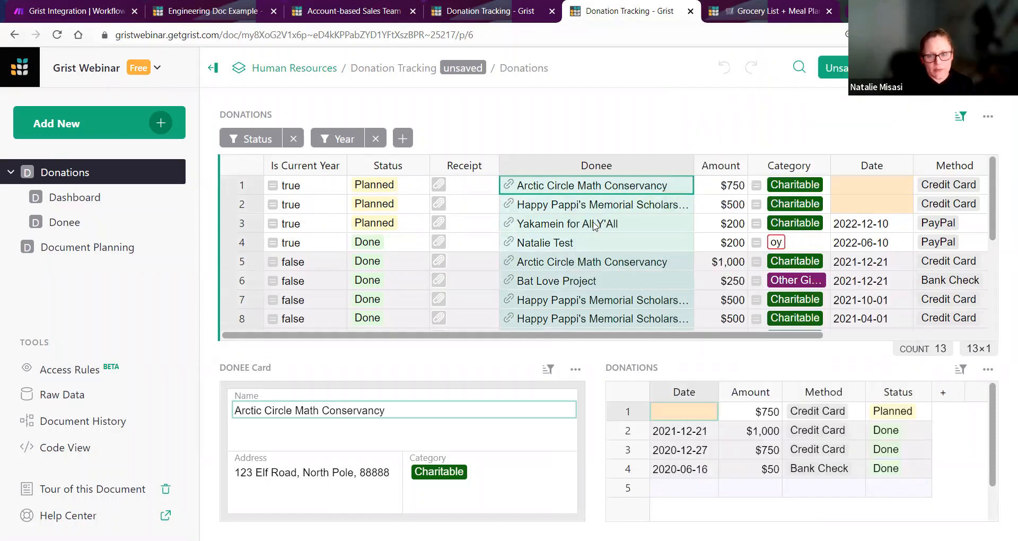
# Step: Copy the anchor link of row 3's Donee cell in the main Donations table
pyautogui.click(583, 227)
pyautogui.rightClick(583, 228)
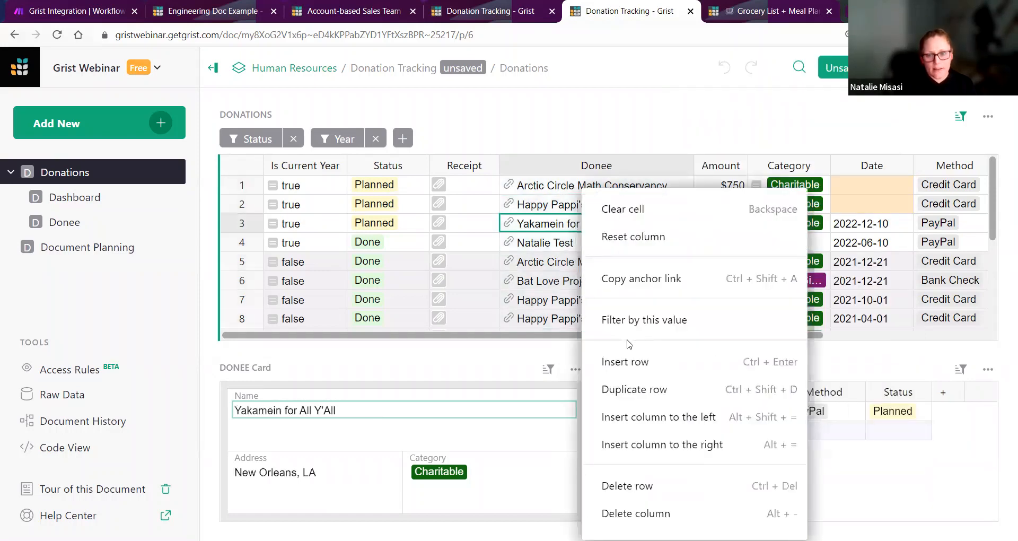
pyautogui.click(638, 279)
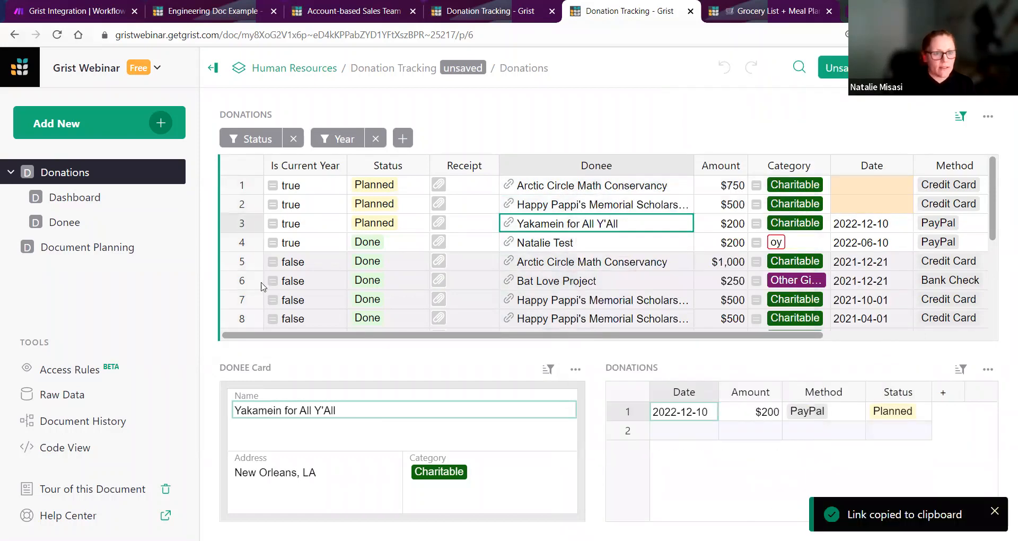
# Step: Set row 2's Location Cell to the link's /p/6#a1.s20.r11.c7 part and paste in the "Add a Donation Record" title and donee-selection text
pyautogui.click(490, 10)
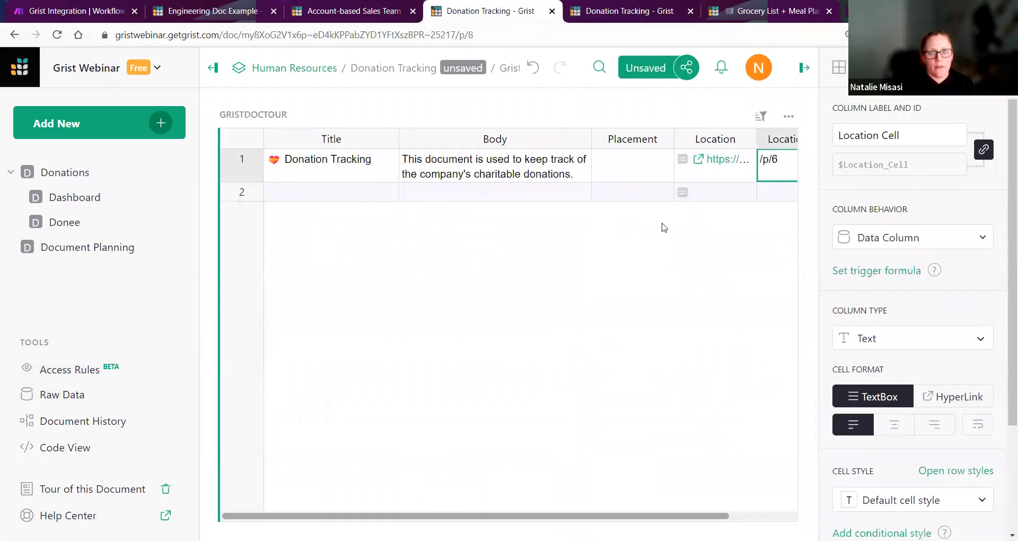
pyautogui.doubleClick(771, 192)
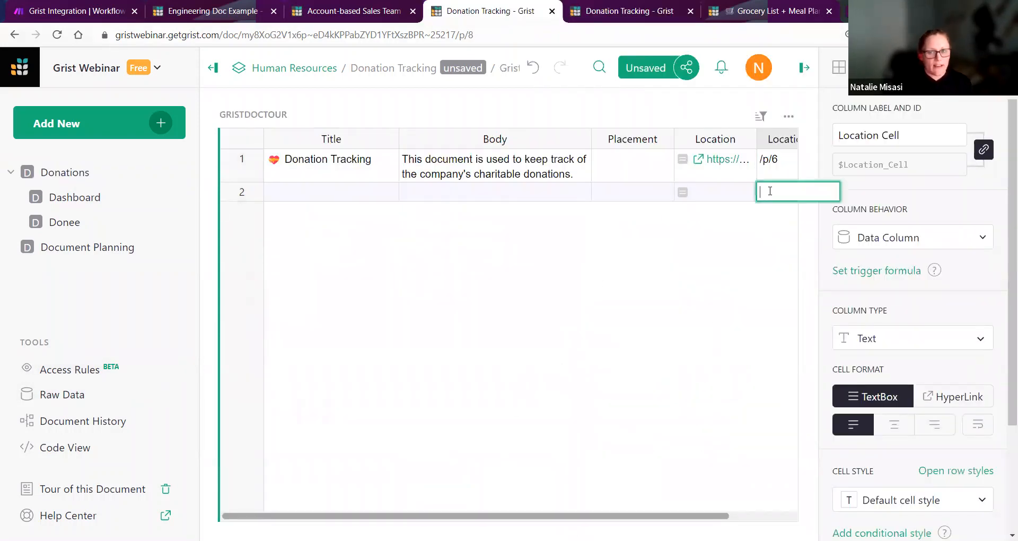
pyautogui.hotkey('ctrl', 'v')
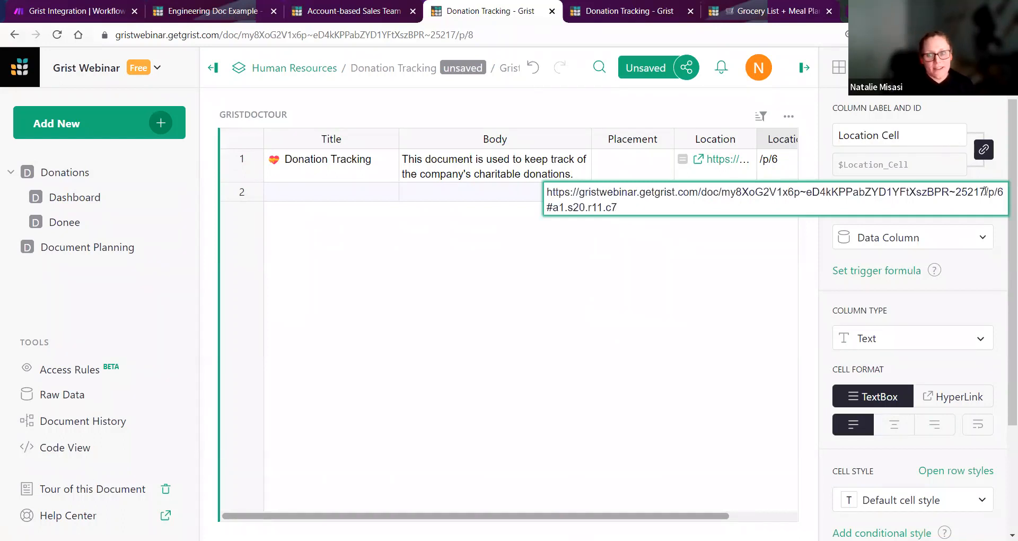
pyautogui.moveTo(985, 191); pyautogui.dragTo(517, 188)
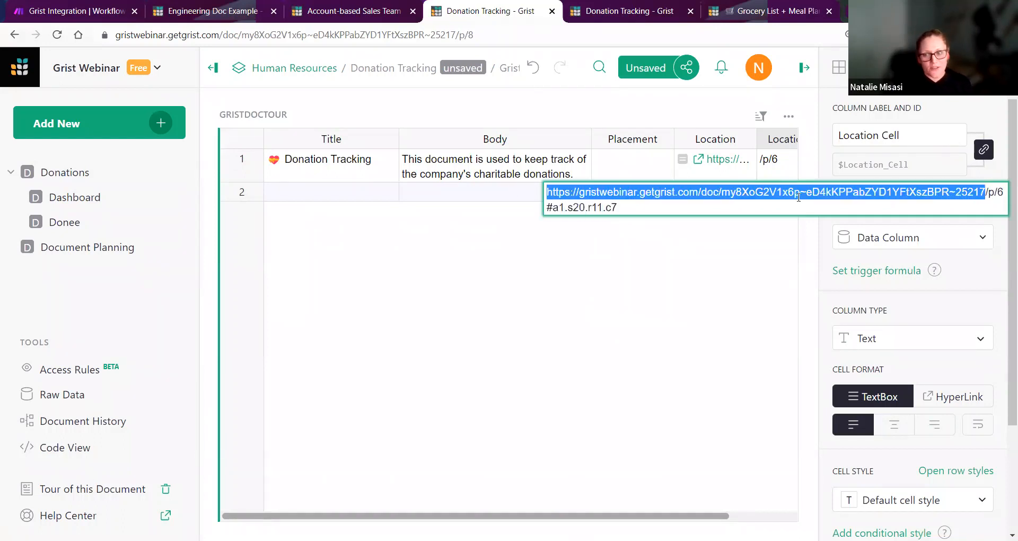
pyautogui.press('BackSpace')
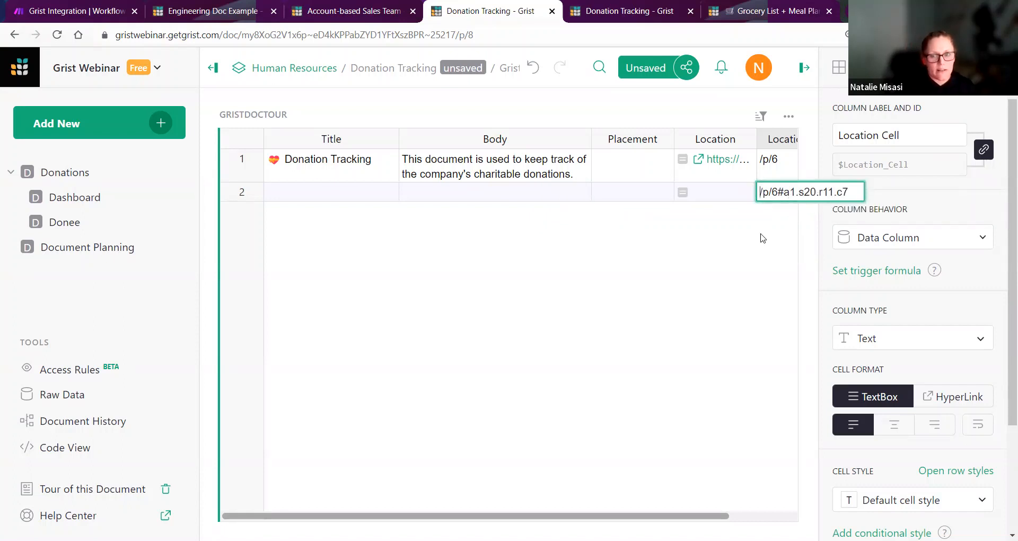
pyautogui.press('Return')
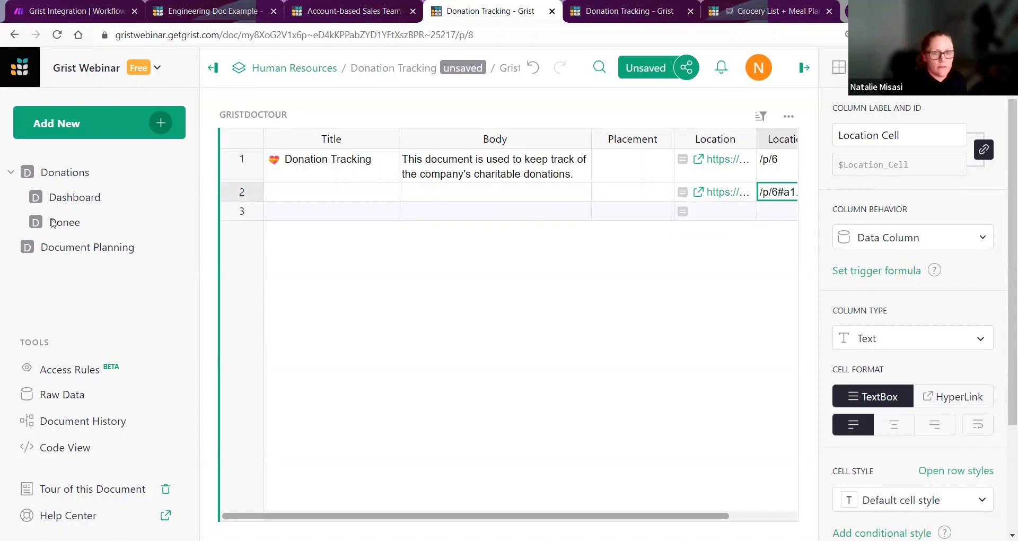
pyautogui.click(303, 196)
pyautogui.hotkey('ctrl', 'v')
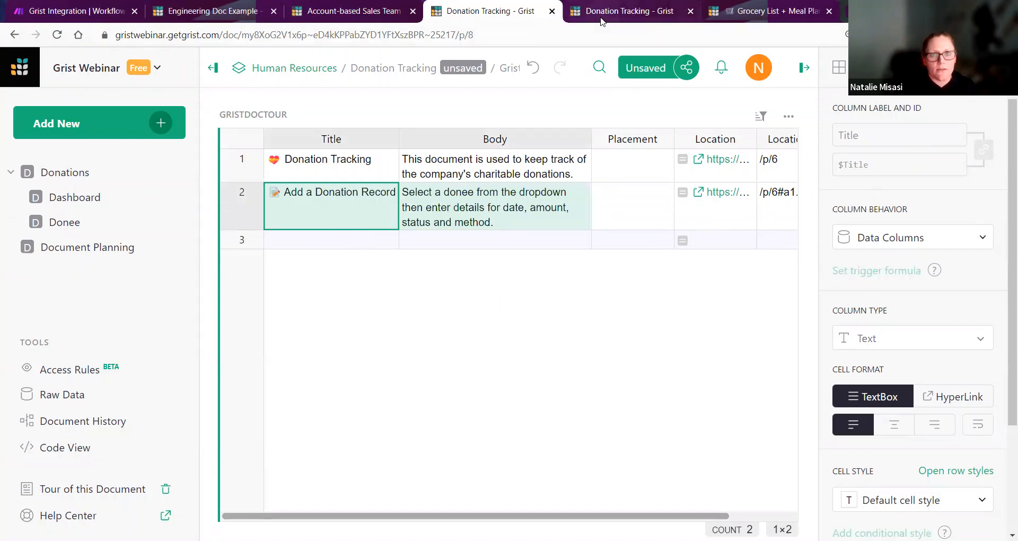
# Step: Preview the document tour on the Donations page through its second stop, then close it
pyautogui.click(621, 12)
pyautogui.click(85, 492)
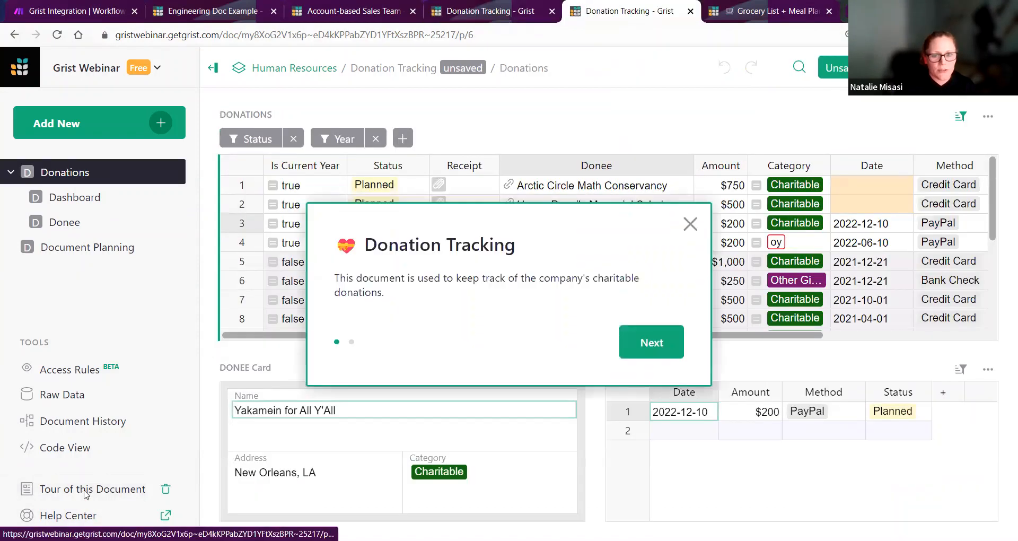
pyautogui.click(663, 345)
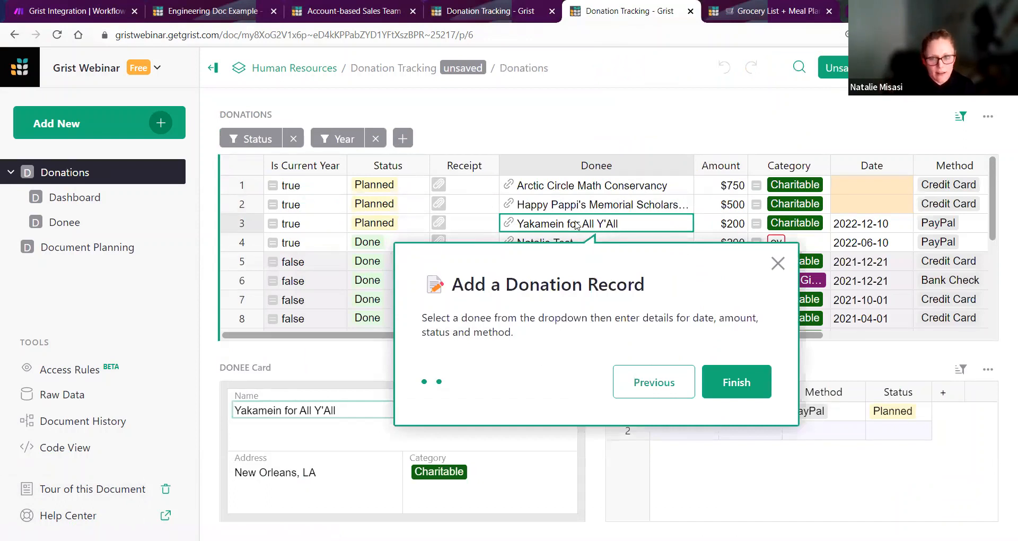
pyautogui.click(778, 264)
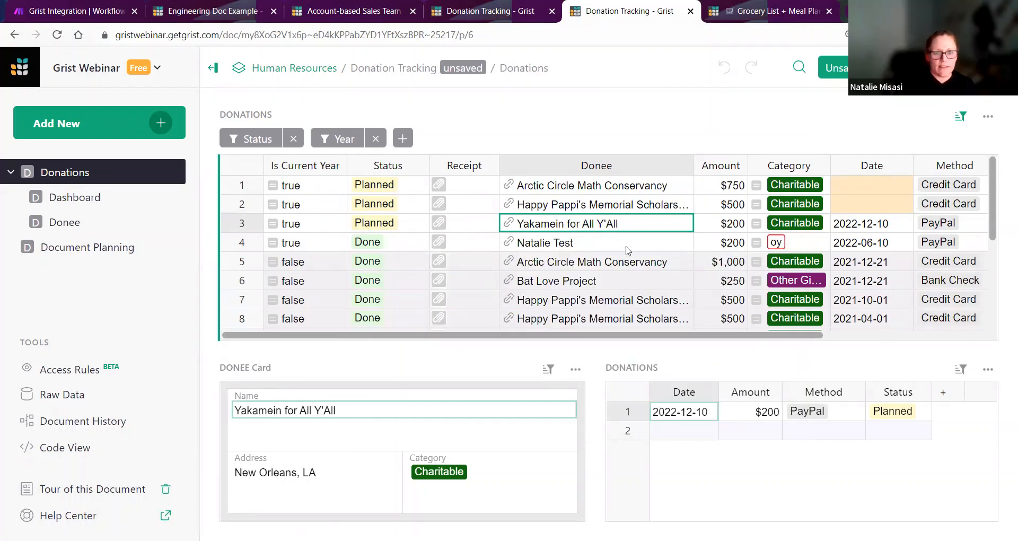
# Step: Copy the anchor link of row 3's Receipt cell in the main Donations table and return to the GristDocTour table
pyautogui.rightClick(460, 226)
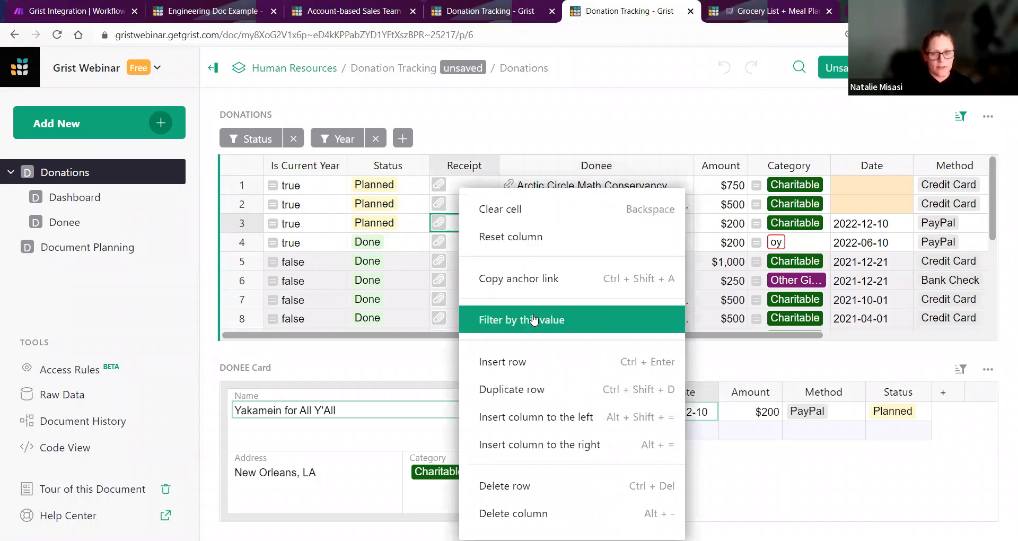
pyautogui.click(526, 281)
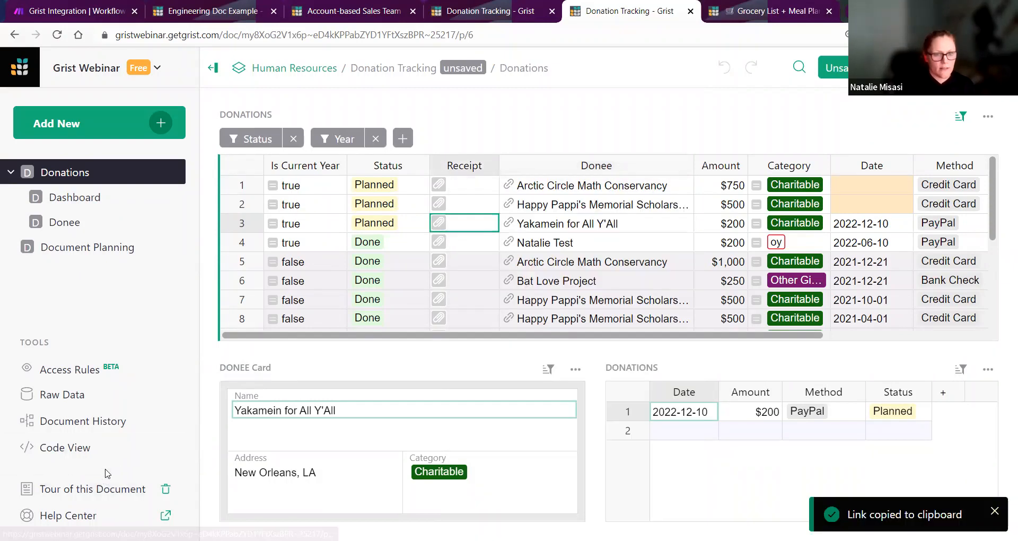
pyautogui.click(491, 11)
# Step: Set row 3's Location Cell to the link's /p/6#a1.s20.r11.c47 part and paste in the "Add a Donation Record" title and receipt-upload text
pyautogui.rightClick(786, 240)
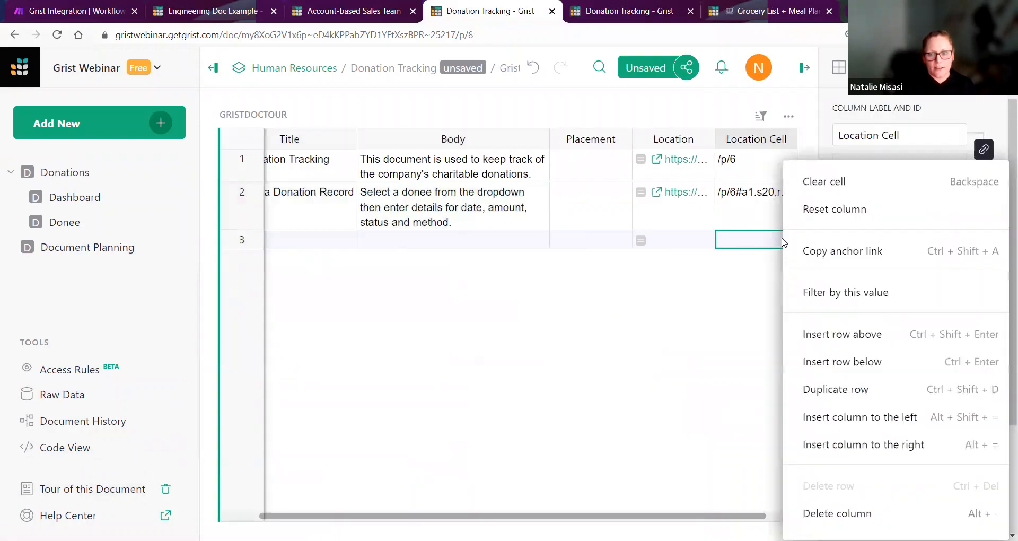
pyautogui.click(744, 239)
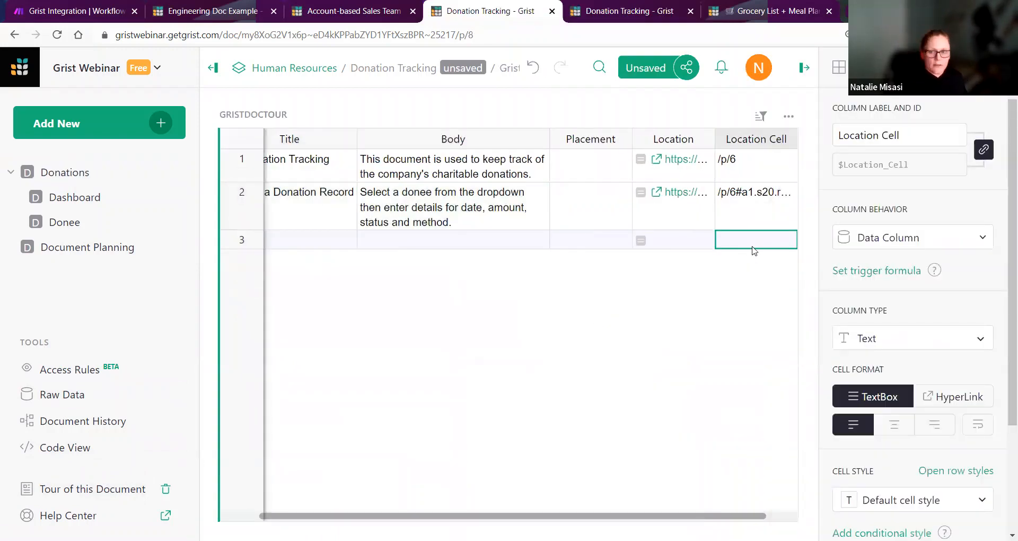
pyautogui.press('Return')
pyautogui.hotkey('ctrl', 'v')
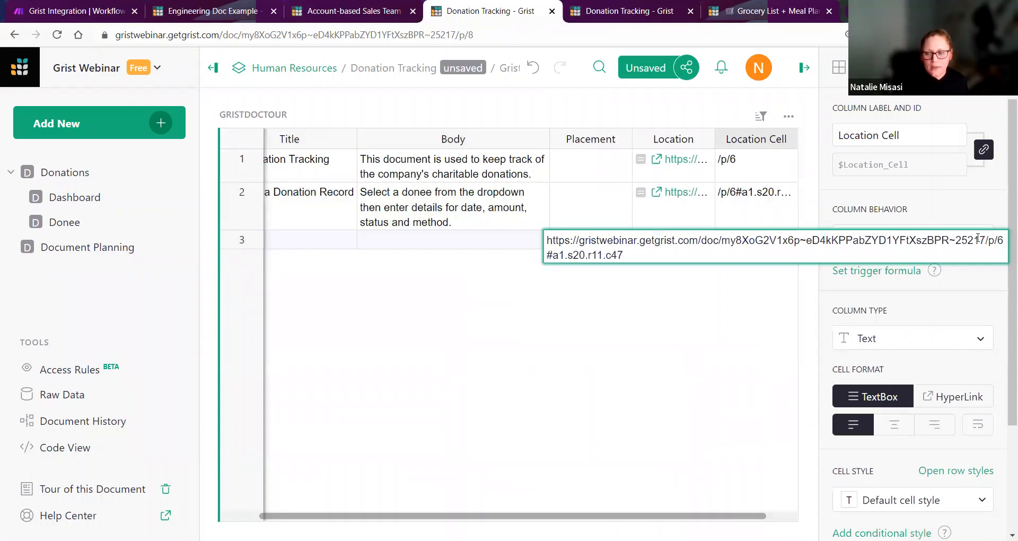
pyautogui.moveTo(984, 239); pyautogui.dragTo(457, 240)
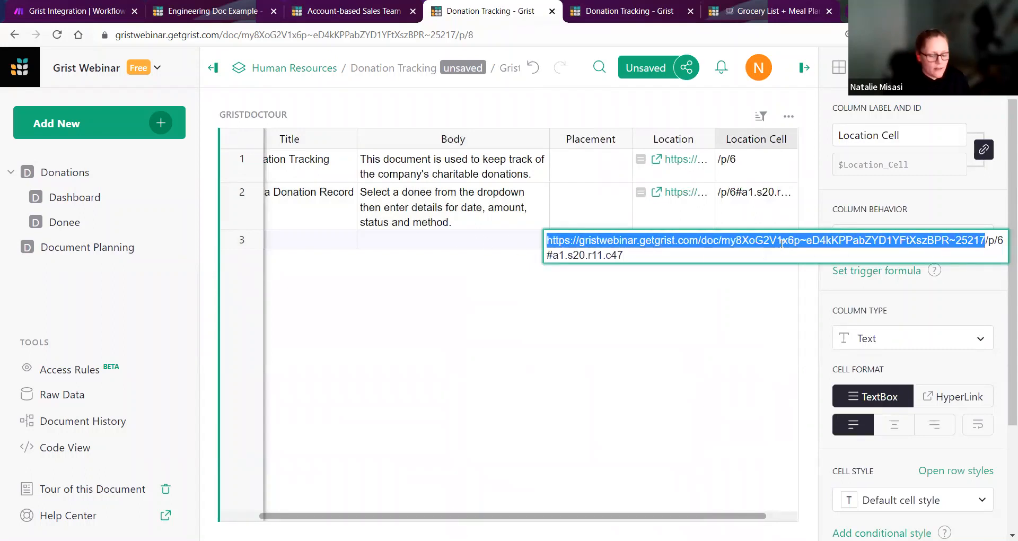
pyautogui.press('BackSpace')
pyautogui.press('Return')
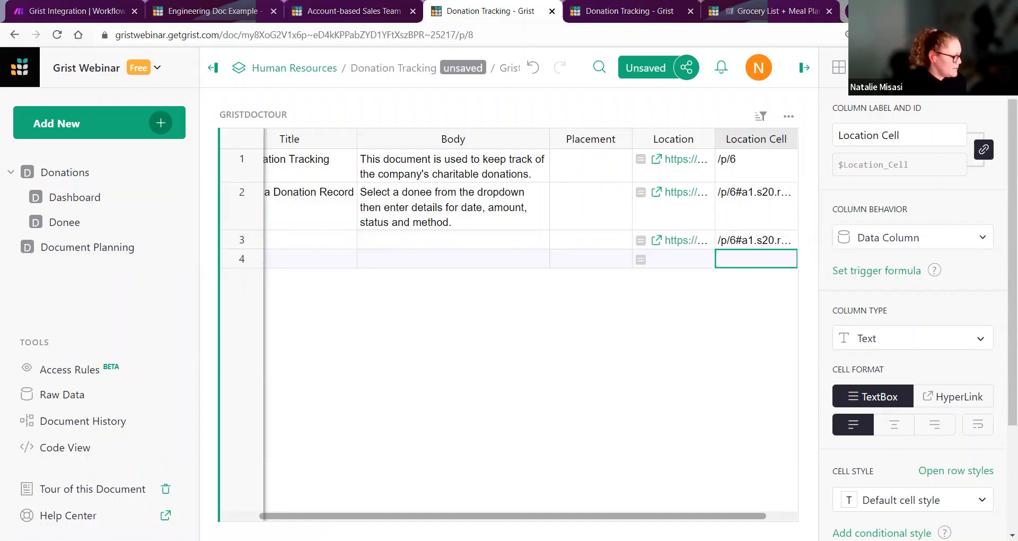
pyautogui.click(311, 245)
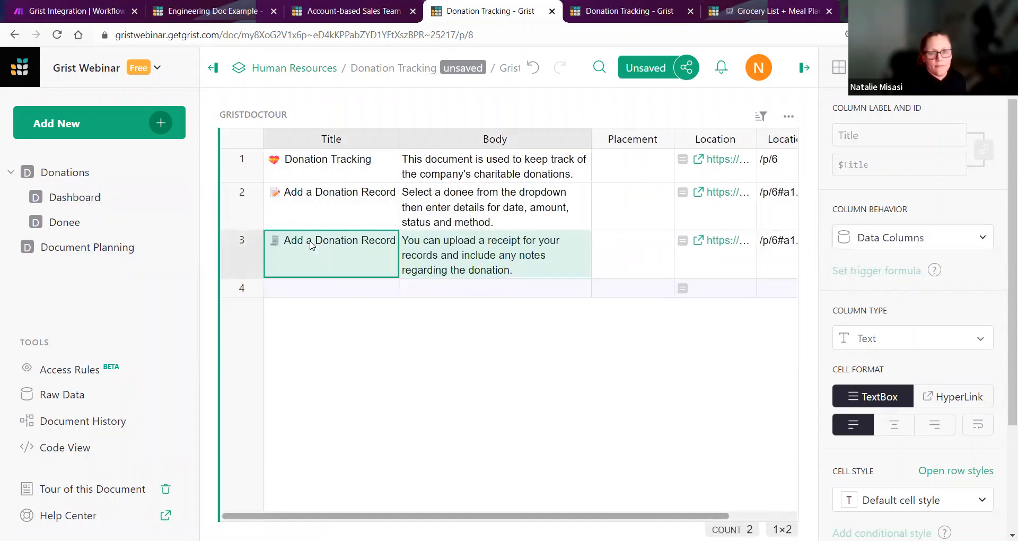
# Step: Preview the document tour through its receipt stop, close it, and open the options for row 3's Receipt cell
pyautogui.click(592, 8)
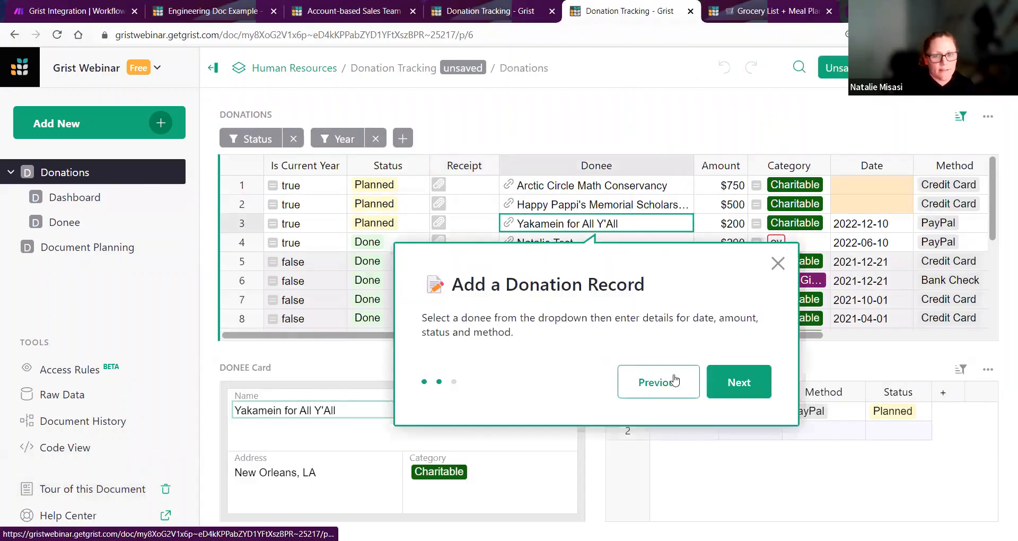
pyautogui.click(721, 381)
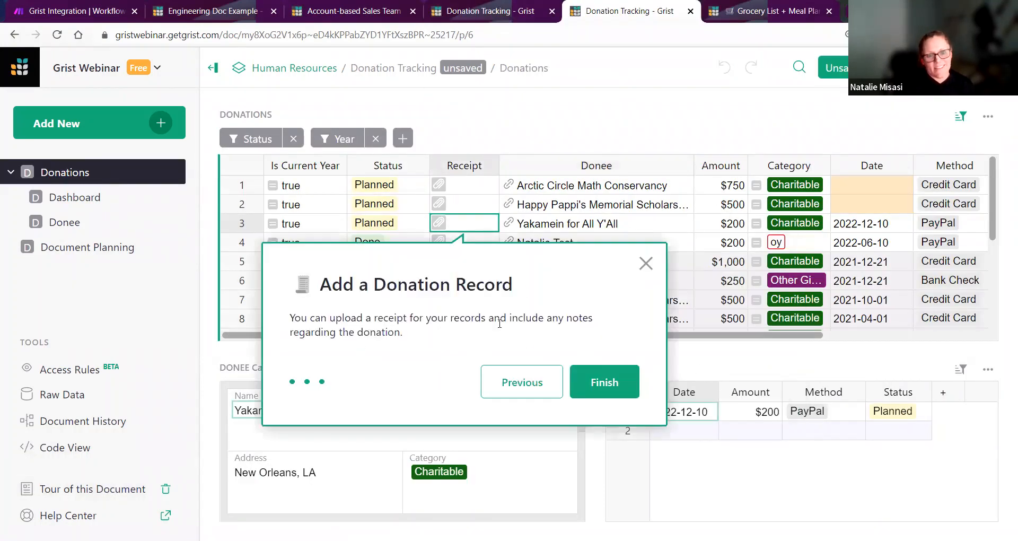
pyautogui.click(646, 263)
pyautogui.rightClick(487, 229)
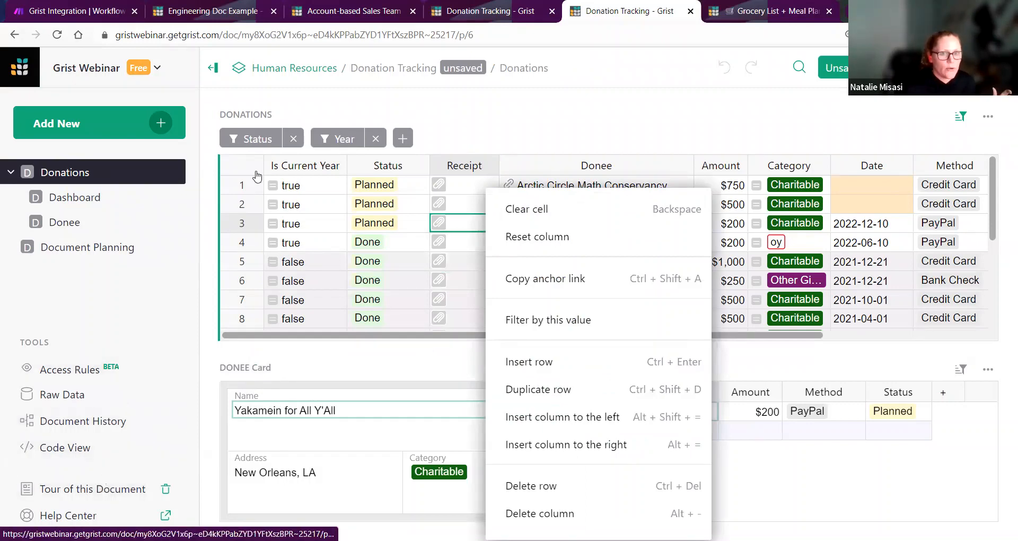
# Step: Copy the anchor link of the Date cell in row 1 of the Donations table beside the Donee card and return to the GristDocTour table
pyautogui.click(470, 15)
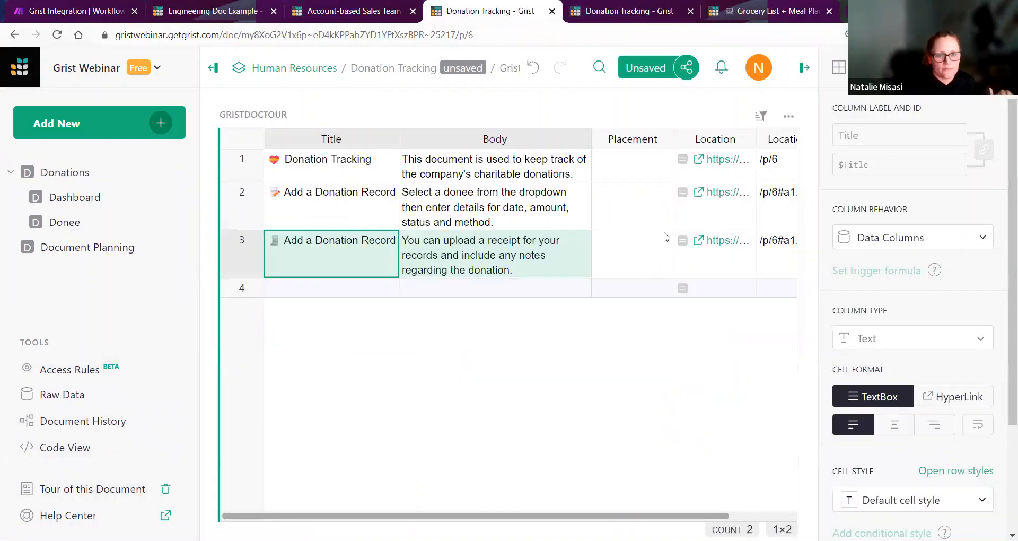
pyautogui.click(666, 237)
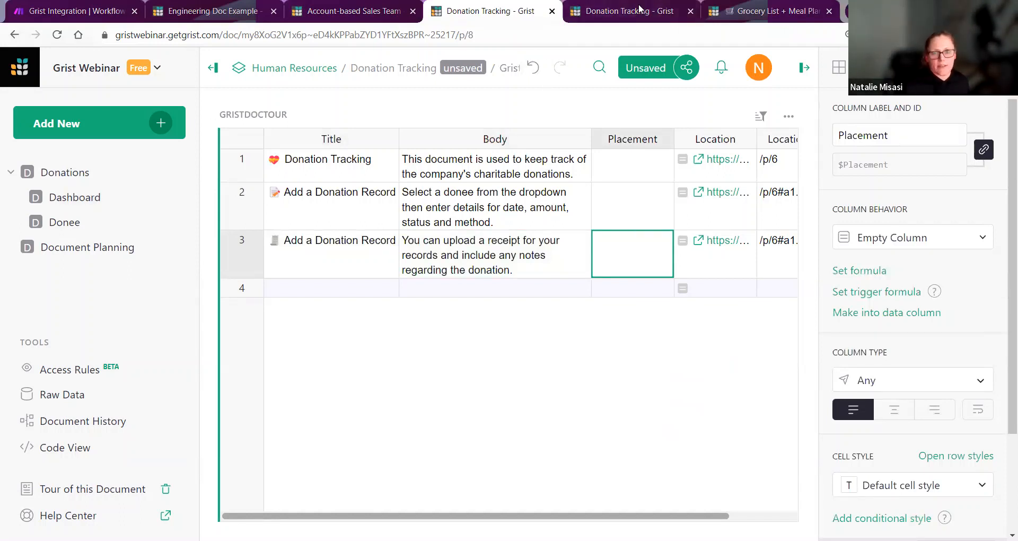
pyautogui.hotkey('ctrl', 'Tab')
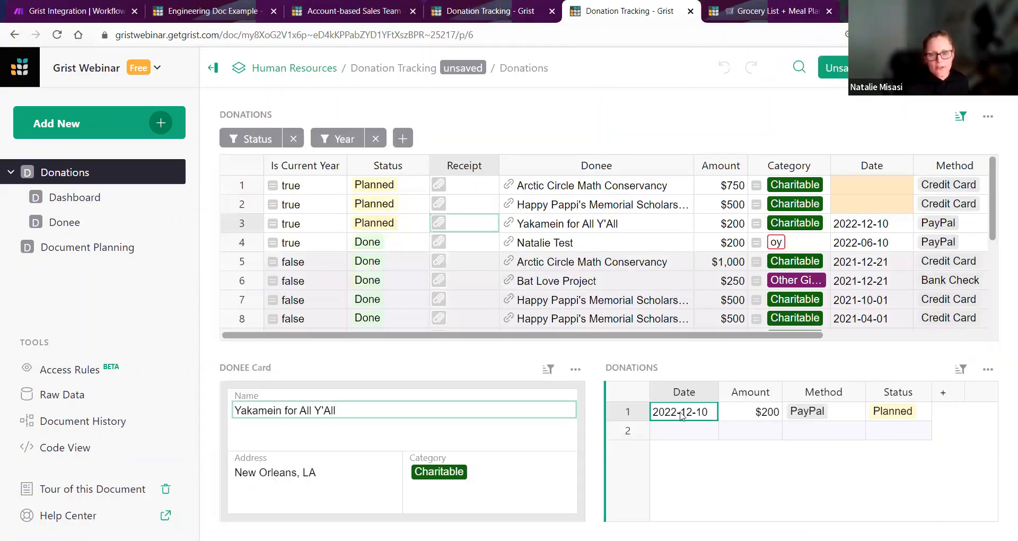
pyautogui.click(593, 227)
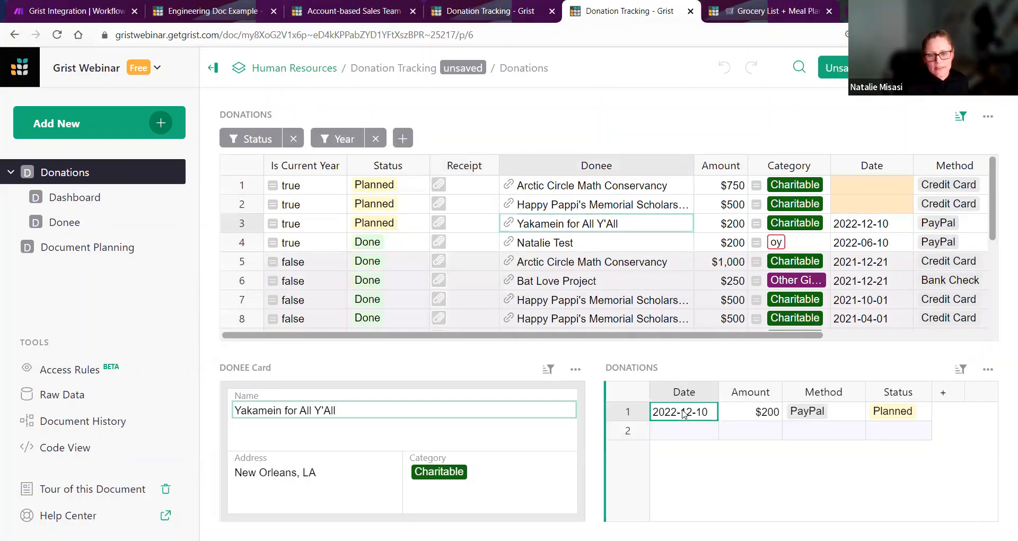
pyautogui.rightClick(684, 414)
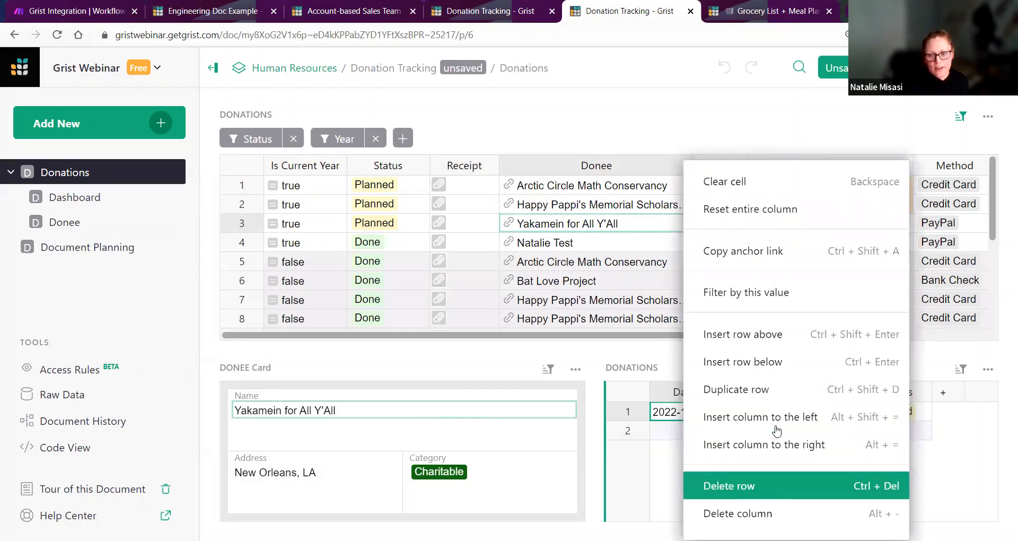
pyautogui.click(741, 255)
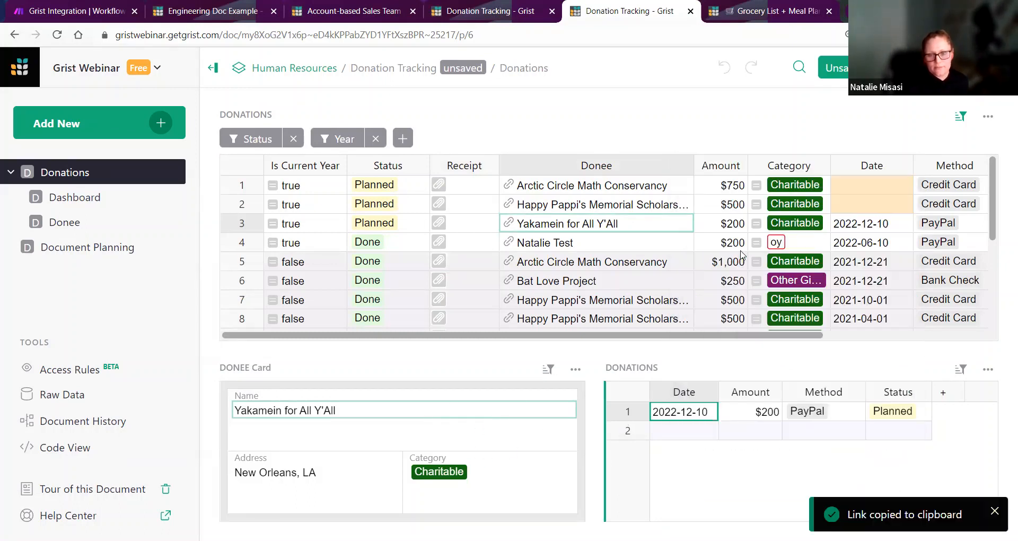
pyautogui.click(485, 18)
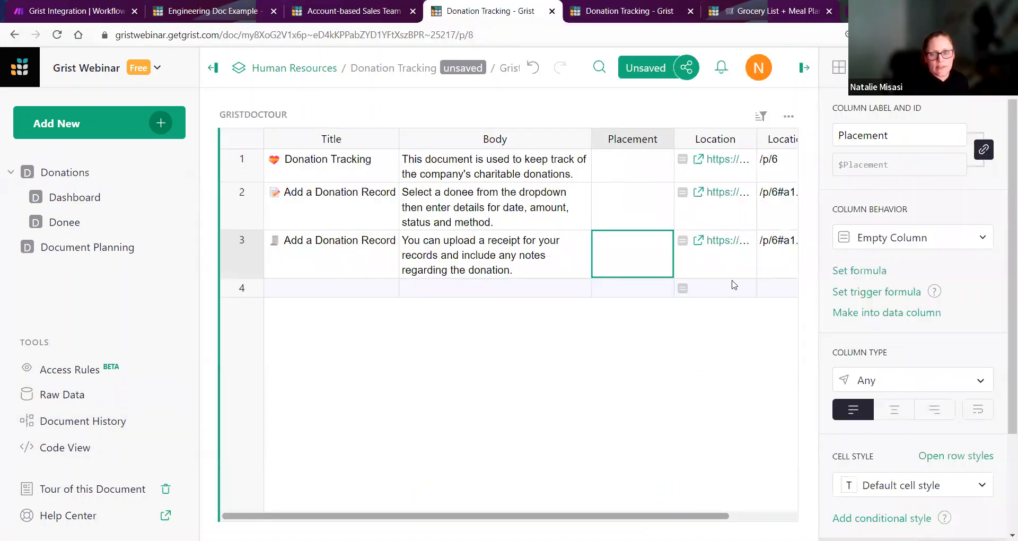
# Step: Add row 4 to the GristDocTour table with Location Cell /p/6#a1.s24.r11.c10 and the title TEST
pyautogui.doubleClick(762, 292)
pyautogui.hotkey('ctrl', 'v')
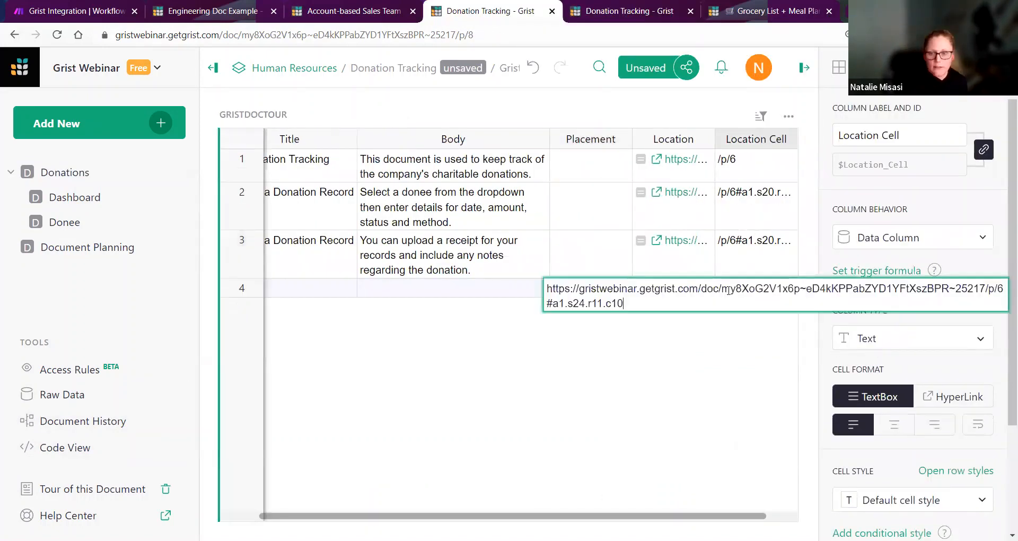
pyautogui.moveTo(986, 290); pyautogui.dragTo(454, 286)
pyautogui.press('BackSpace')
pyautogui.press('Return')
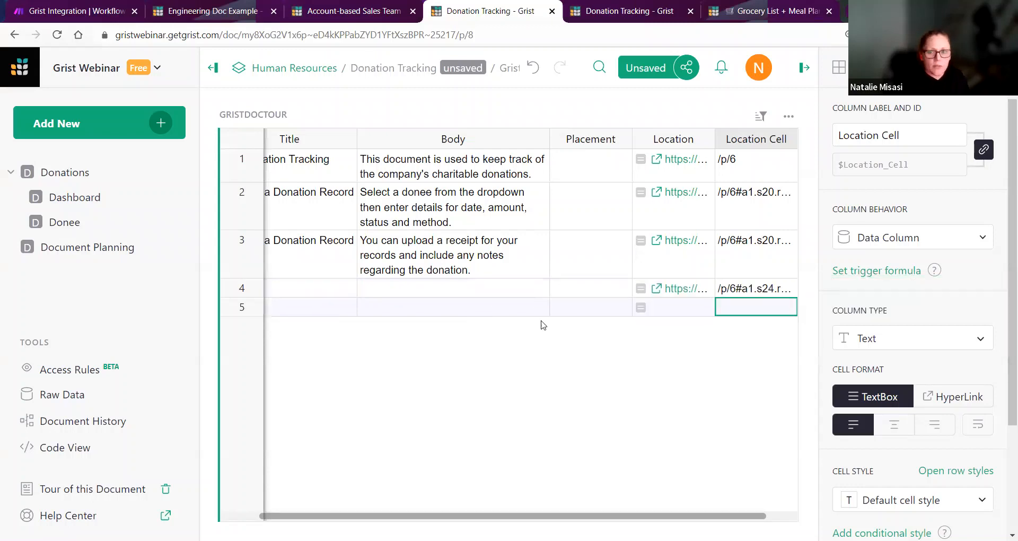
pyautogui.click(323, 286)
pyautogui.write('TEST')
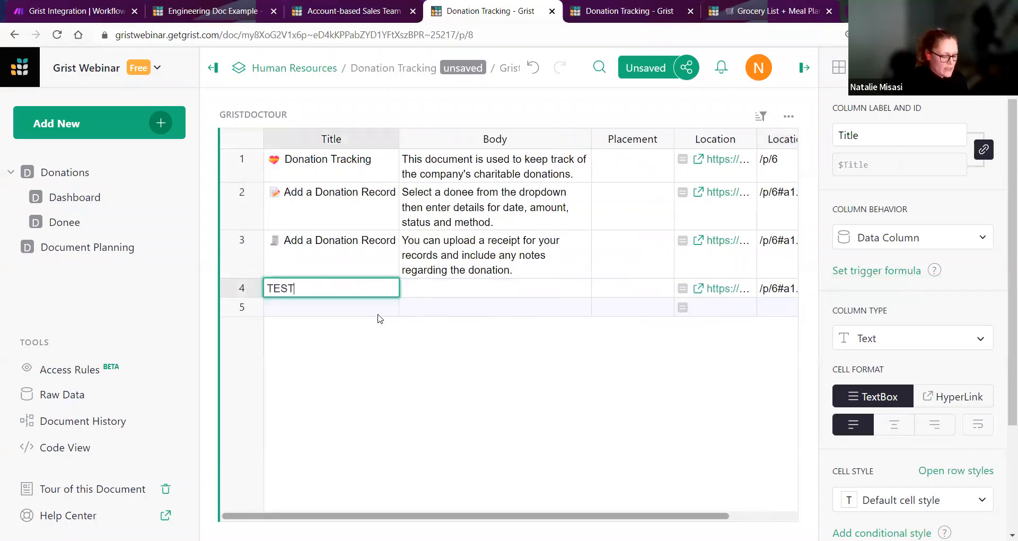
pyautogui.press('Return')
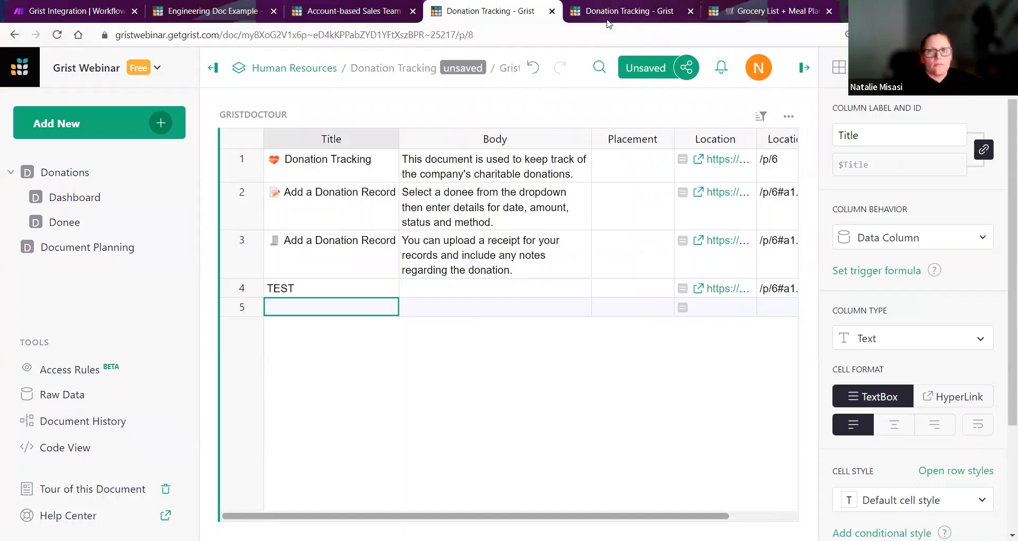
# Step: Preview the document tour through the TEST stop, finish it, and return to the GristDocTour table
pyautogui.click(629, 11)
pyautogui.click(97, 494)
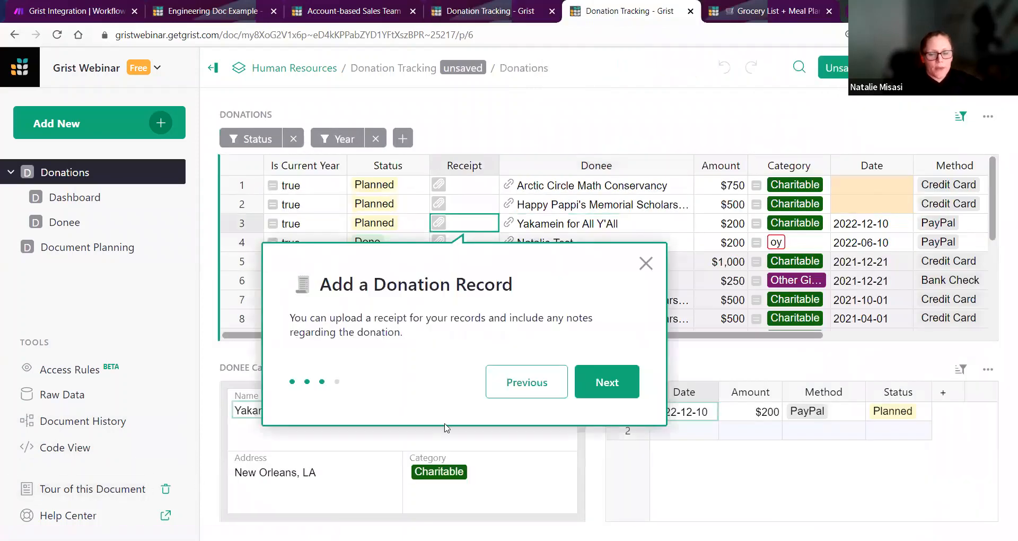
pyautogui.click(593, 381)
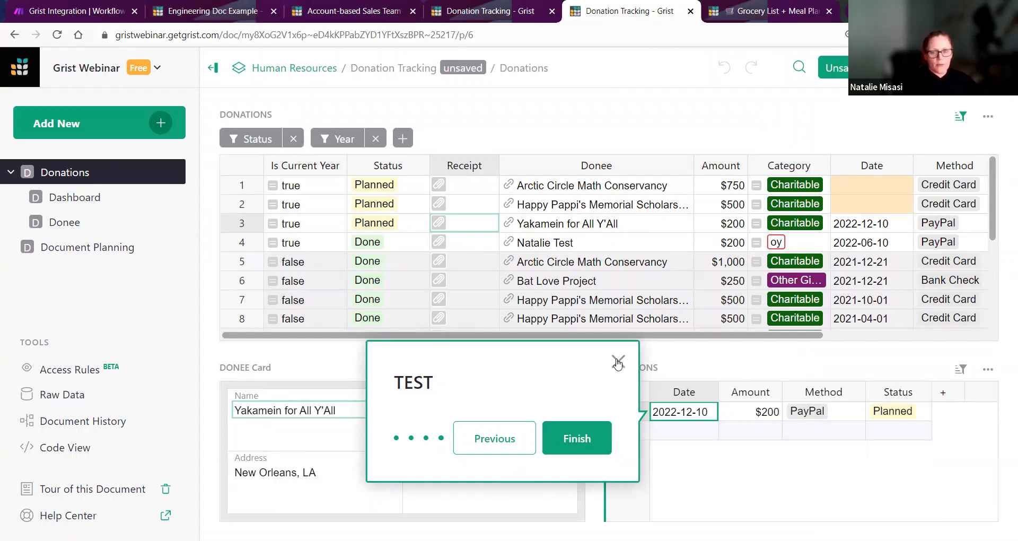
pyautogui.click(577, 438)
pyautogui.click(471, 15)
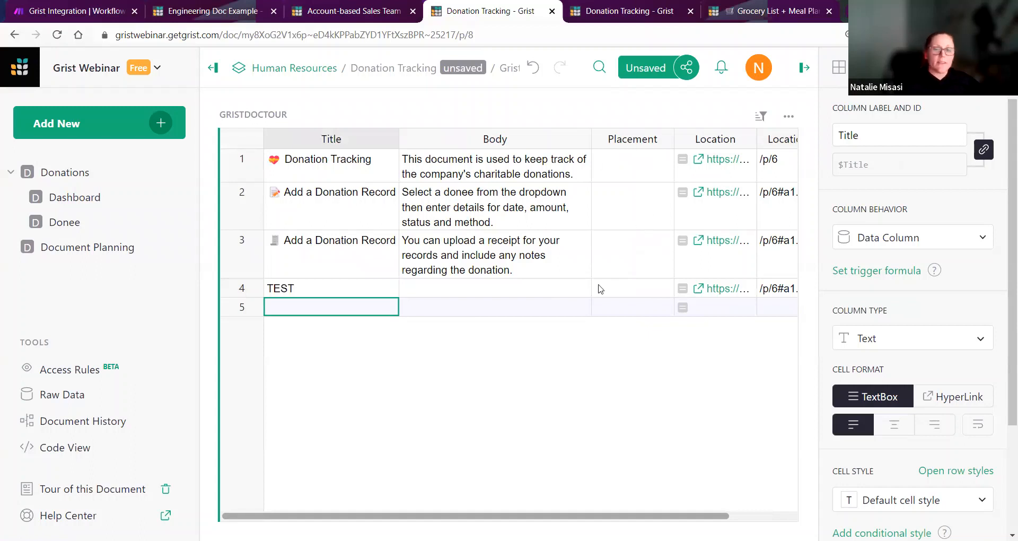
# Step: Set row 4's Placement to top and paste in the "Add a Donation Record" title and the text about viewing the selected donee's information
pyautogui.click(628, 292)
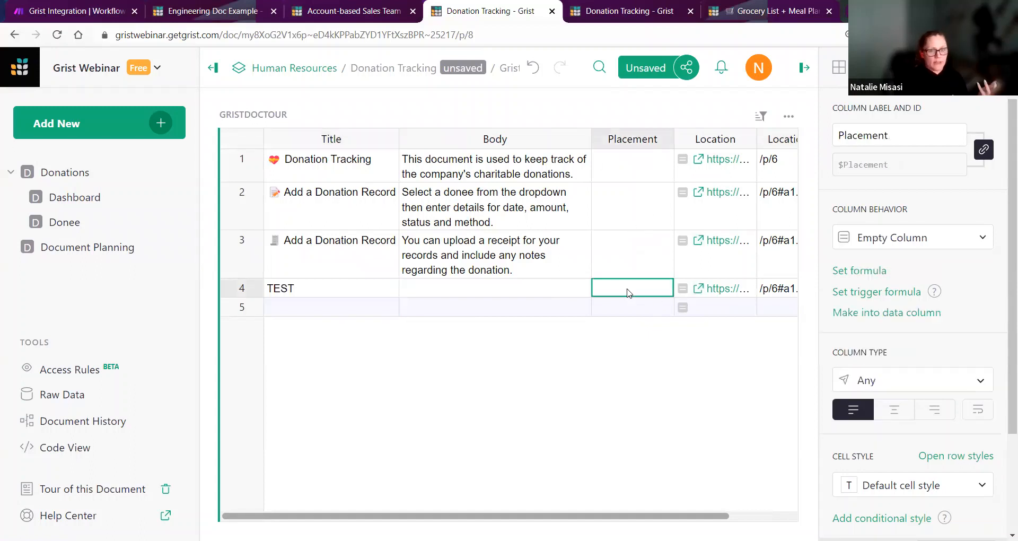
pyautogui.write('TOP')
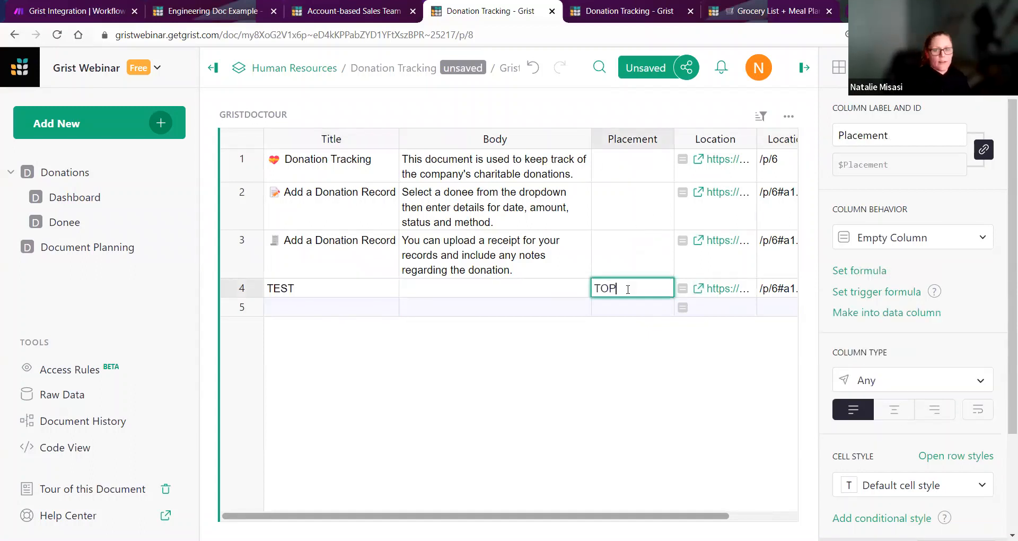
pyautogui.press('BackSpace')
pyautogui.press('BackSpace')
pyautogui.press('BackSpace')
pyautogui.write('top')
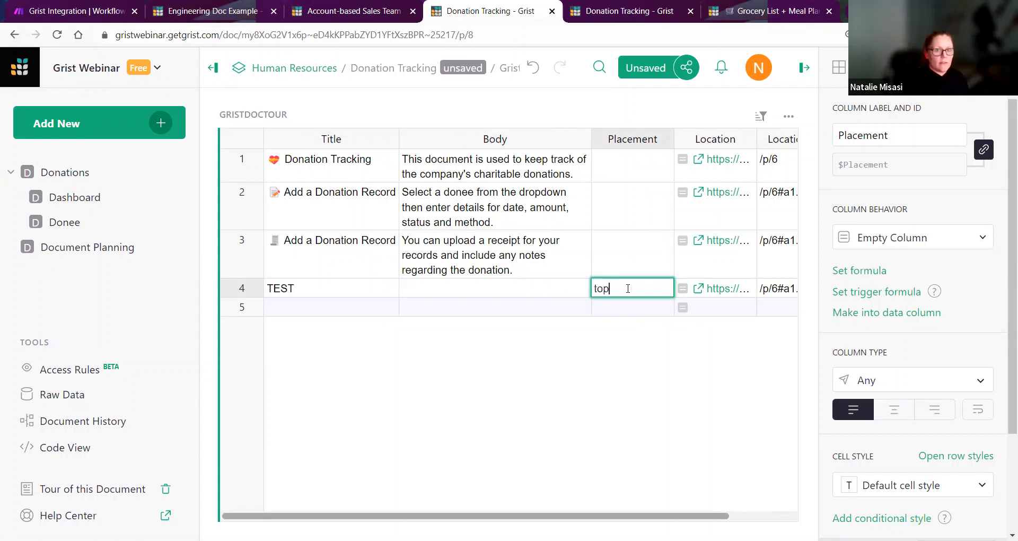
pyautogui.click(340, 291)
pyautogui.hotkey('ctrl', 'v')
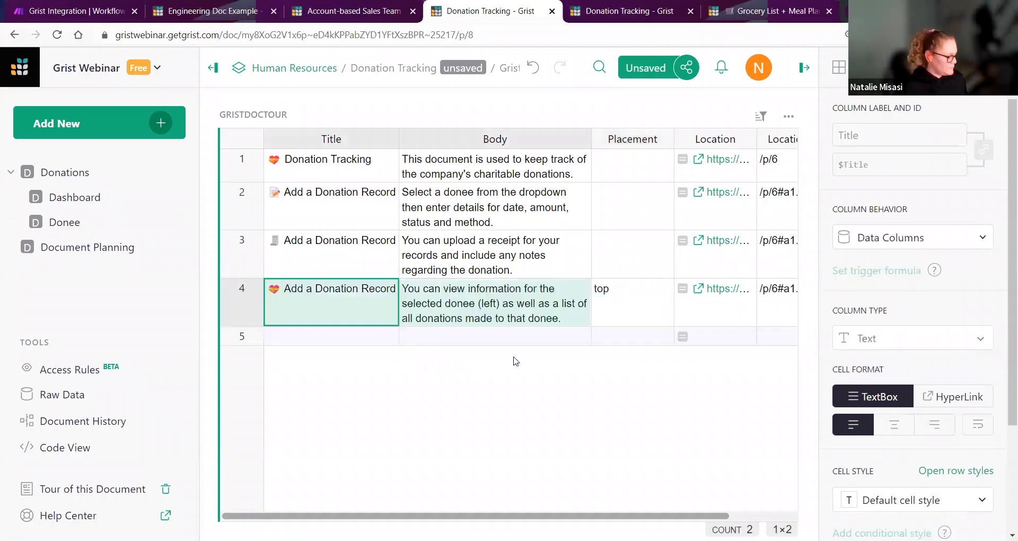
# Step: Preview the document tour from the Donations page through its fourth stop about the selected donee's information
pyautogui.click(605, 8)
pyautogui.click(82, 488)
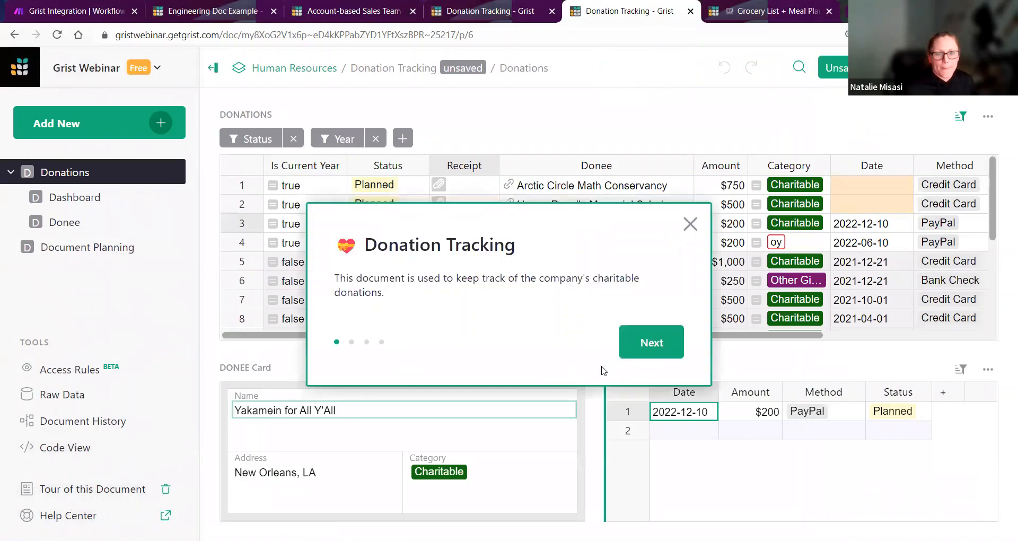
pyautogui.click(655, 348)
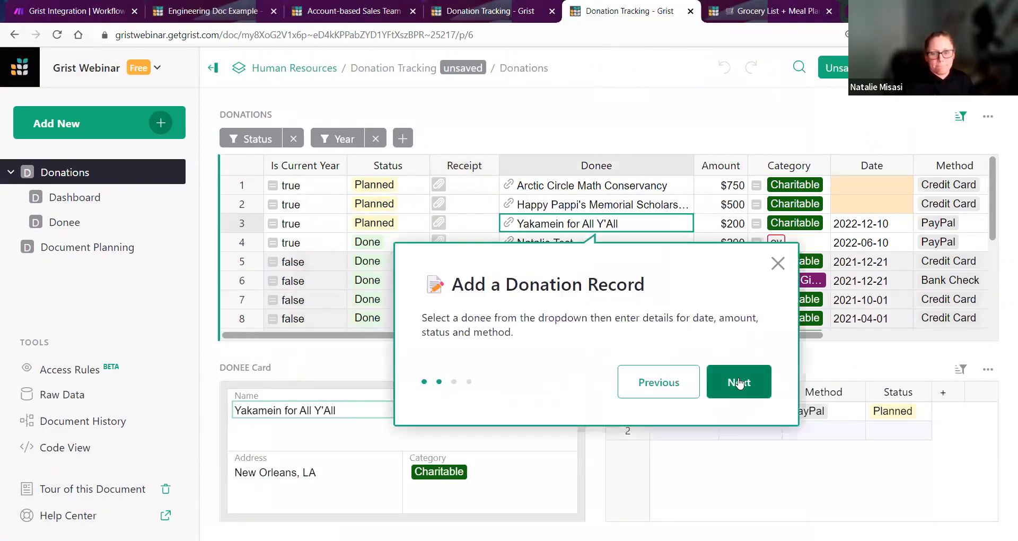
pyautogui.click(739, 380)
pyautogui.click(621, 380)
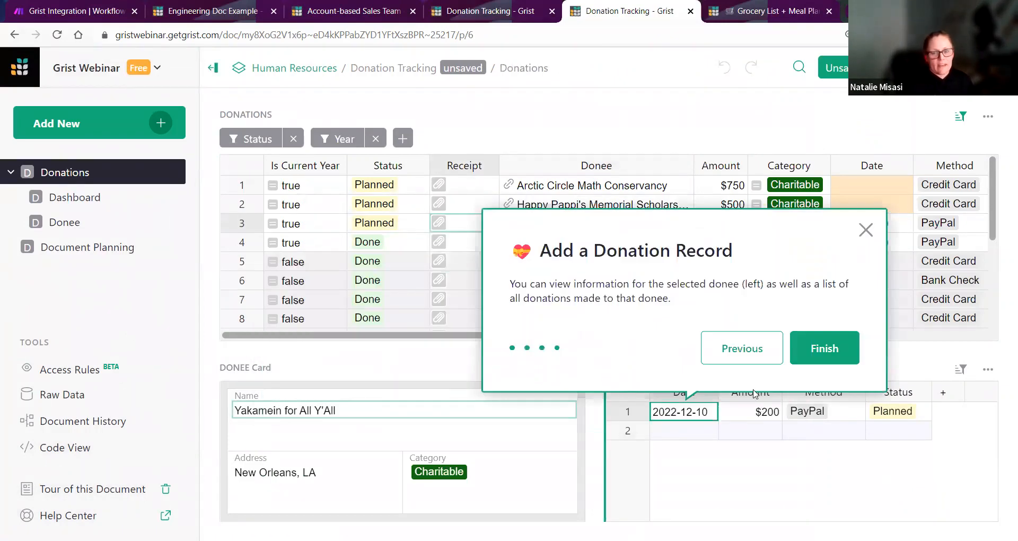
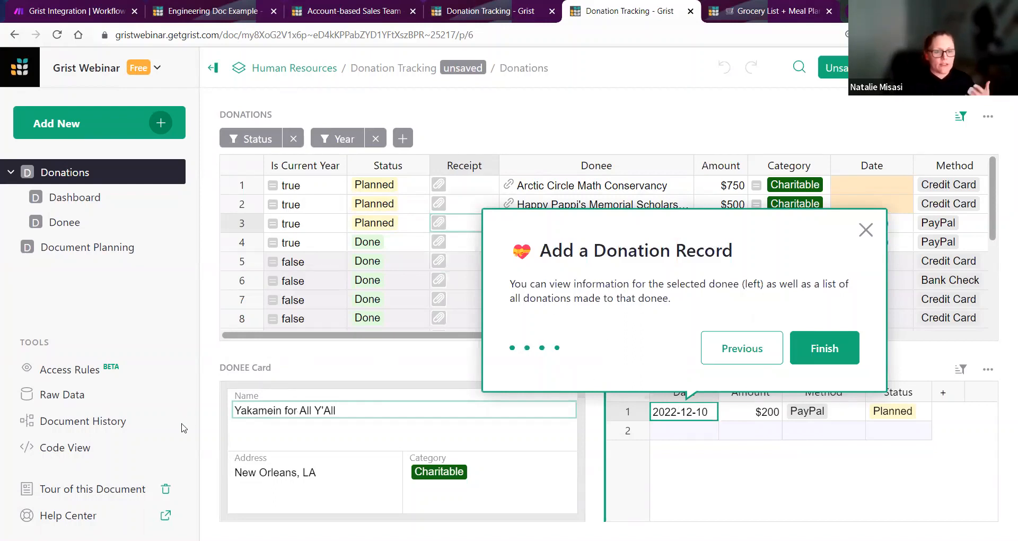
# Step: Examine the Location column's formula in row 4 of the GristDocTour table and leave the cell
pyautogui.click(471, 19)
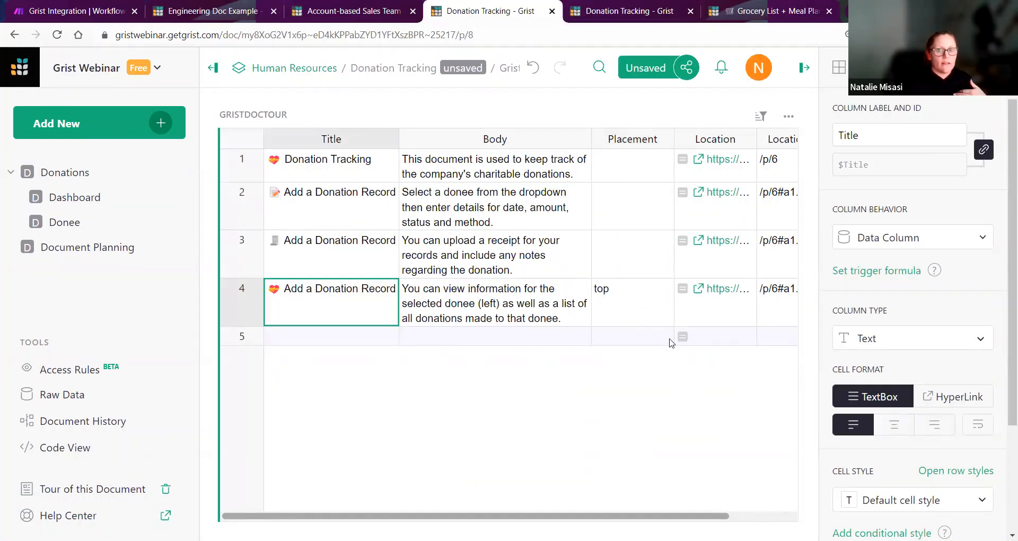
pyautogui.hscroll(3, 657, 345)
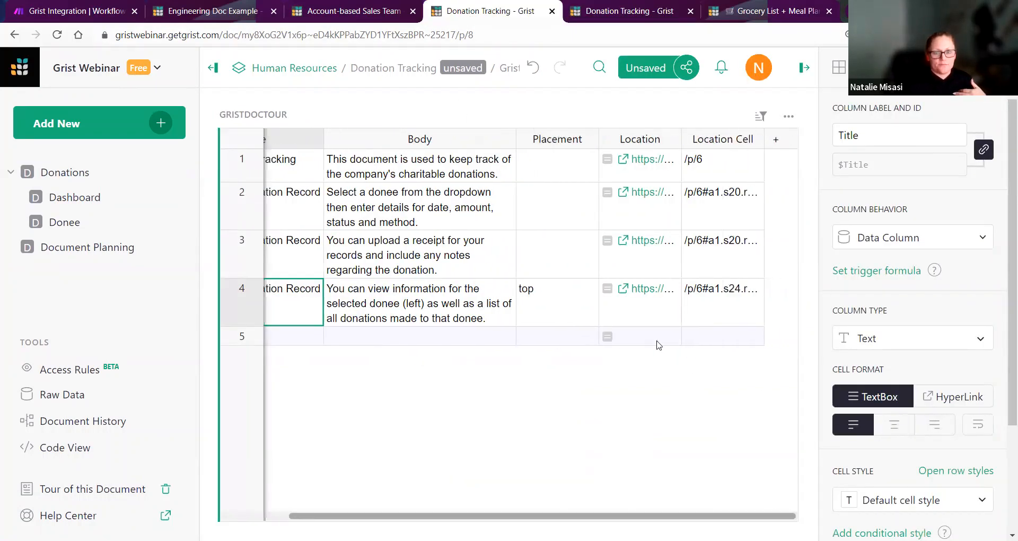
pyautogui.click(651, 315)
pyautogui.doubleClick(652, 315)
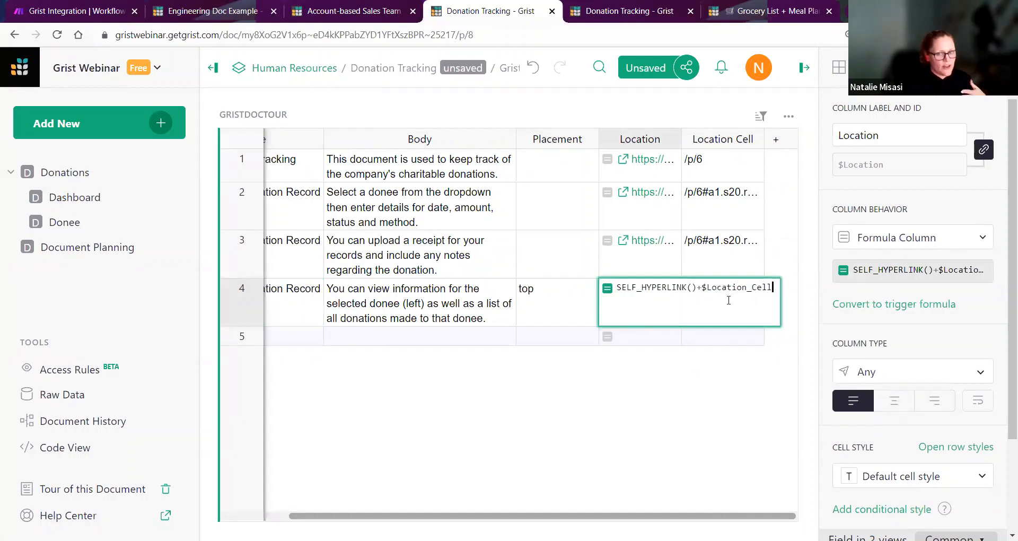
pyautogui.click(727, 376)
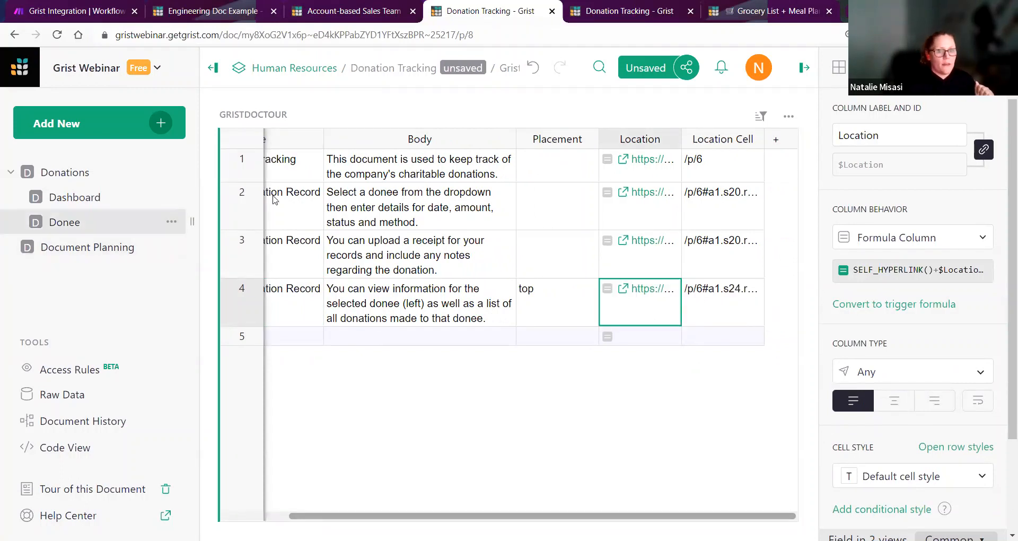
# Step: Delete the Document Planning page while keeping its data
pyautogui.click(107, 247)
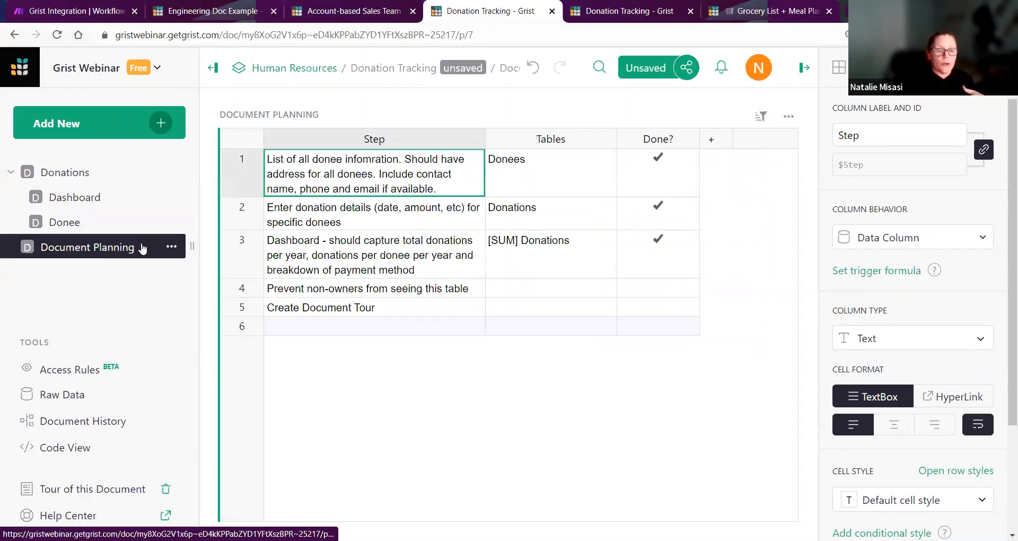
pyautogui.click(175, 246)
pyautogui.click(212, 306)
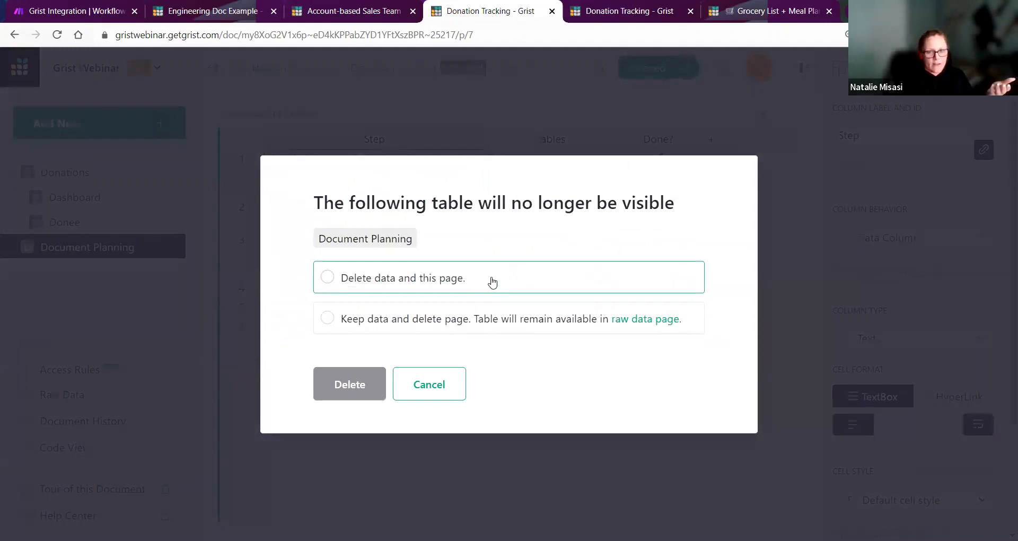
pyautogui.click(385, 323)
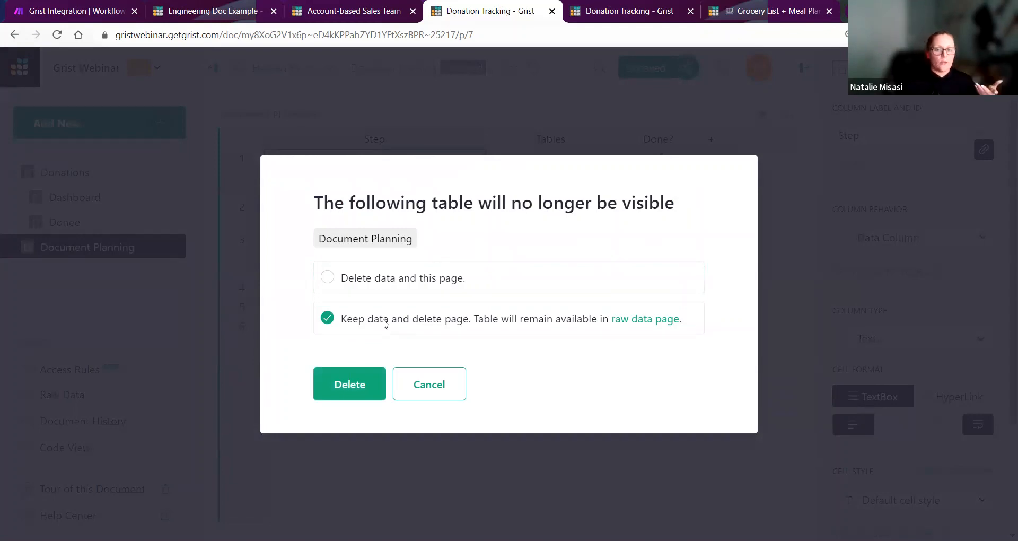
pyautogui.click(352, 386)
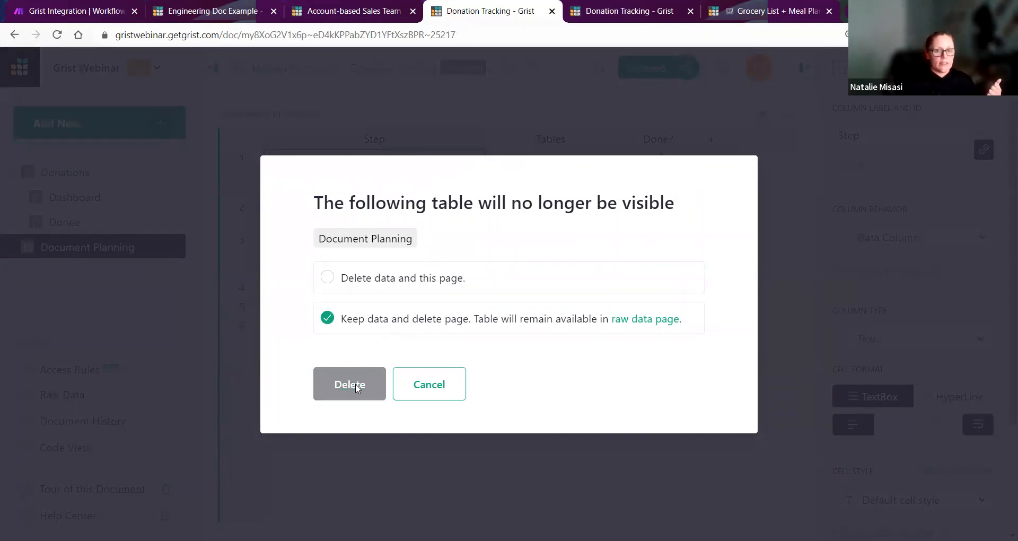
# Step: View the Document Planning table in the document's raw data and close it
pyautogui.click(133, 394)
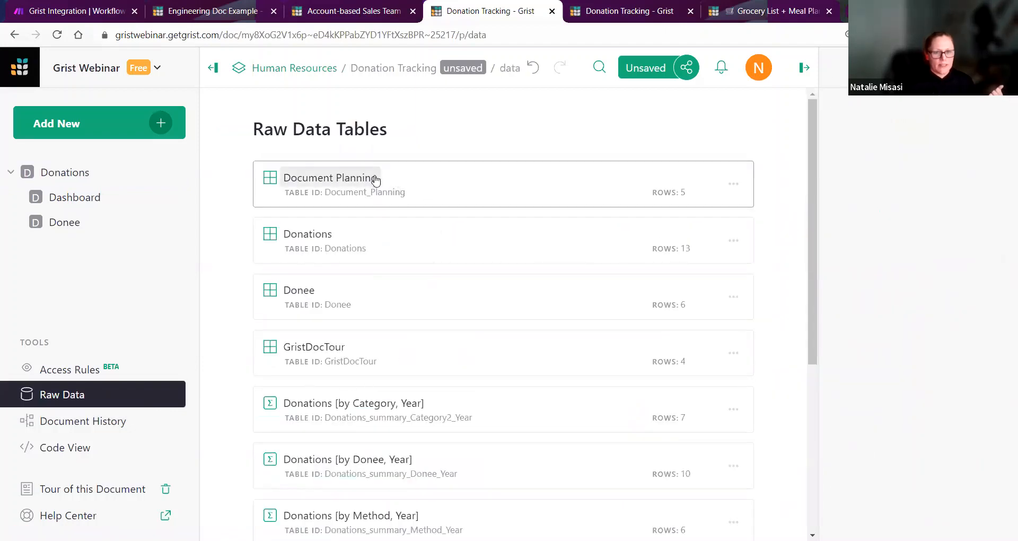
pyautogui.click(507, 203)
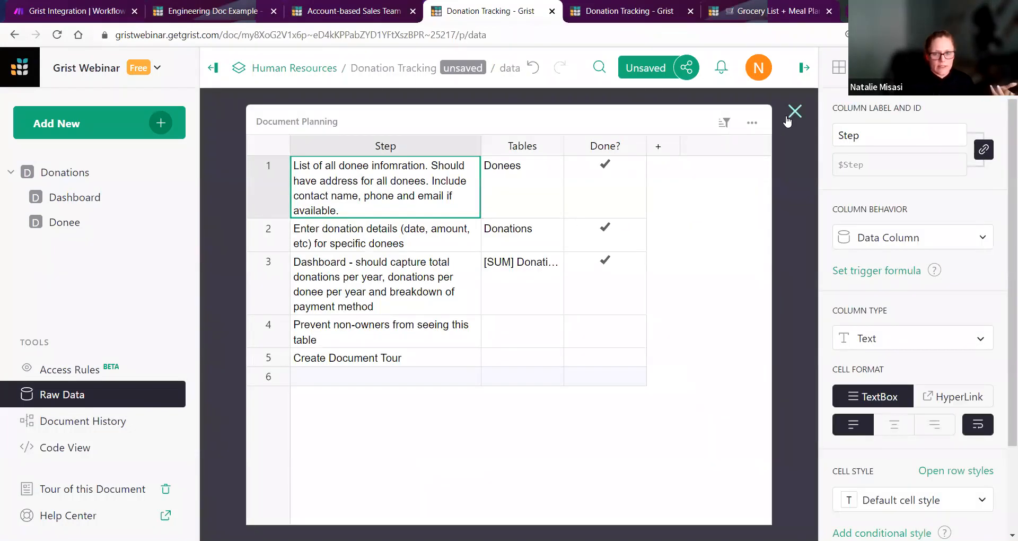
pyautogui.click(794, 112)
pyautogui.click(122, 116)
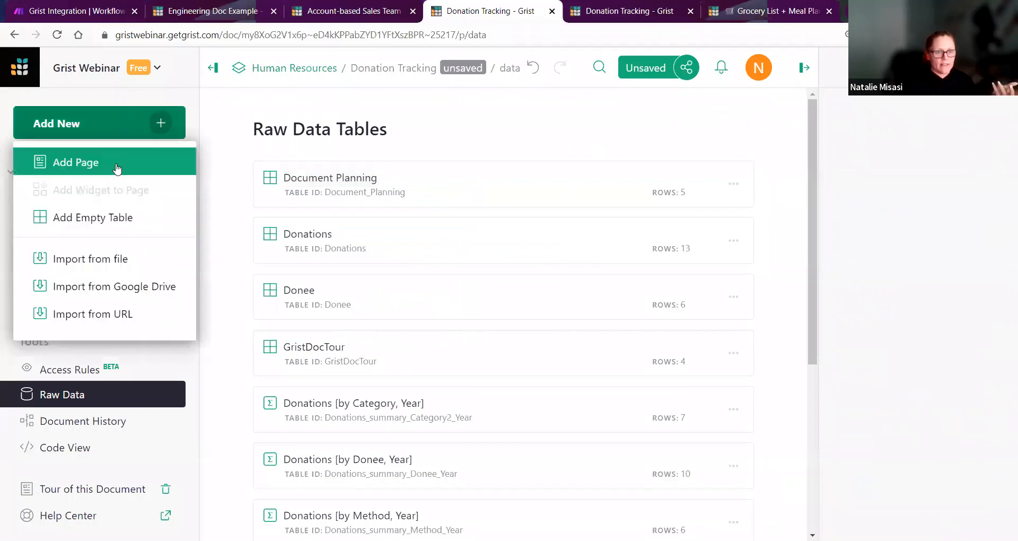
pyautogui.click(74, 161)
pyautogui.click(451, 150)
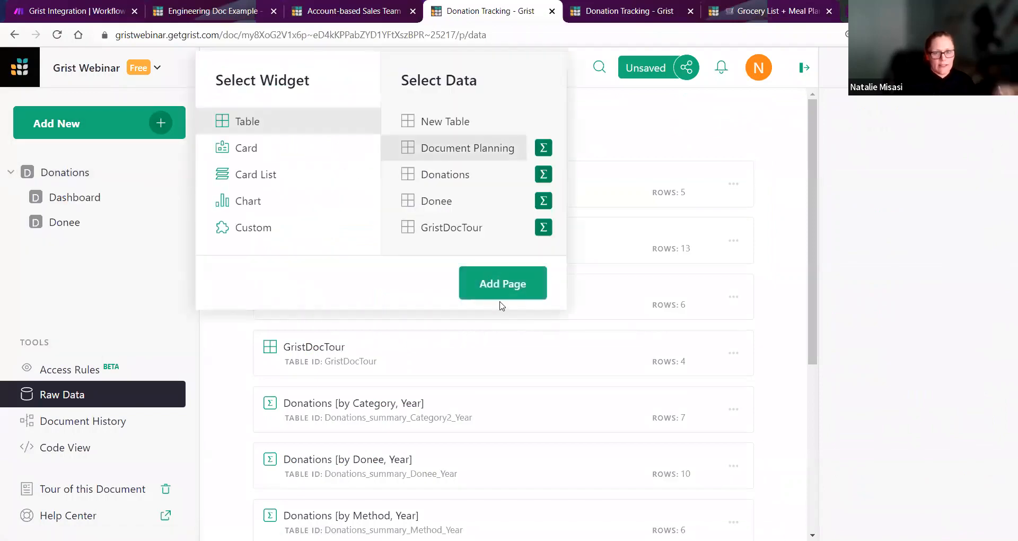
# Step: Leave the new page setup and open the GristDocTour table in the raw data
pyautogui.click(336, 348)
pyautogui.click(389, 354)
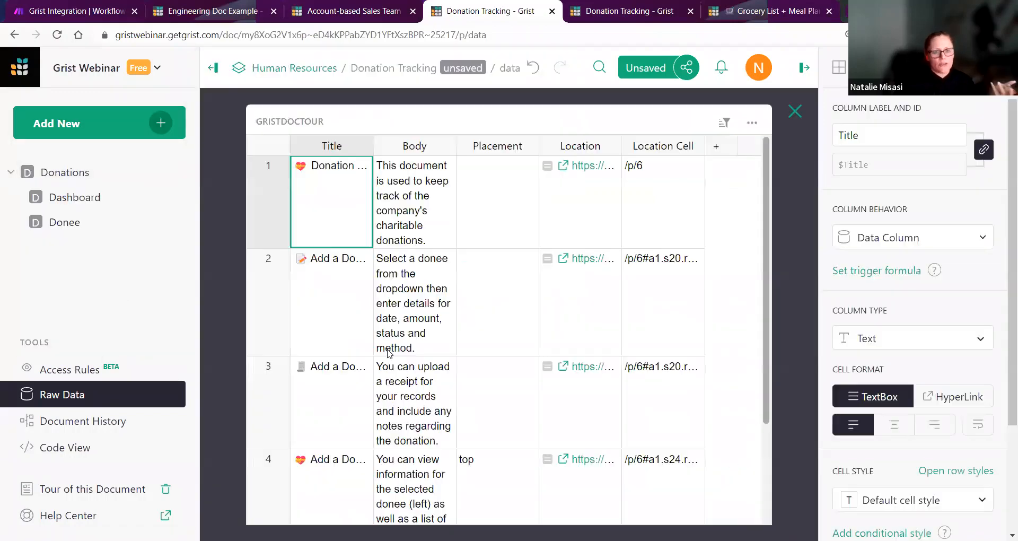
# Step: Close the GristDocTour raw data view and load its page by replacing "data" in the document address with "GristDocTour"
pyautogui.scroll(-3, 489, 349)
pyautogui.scroll(3, 484, 349)
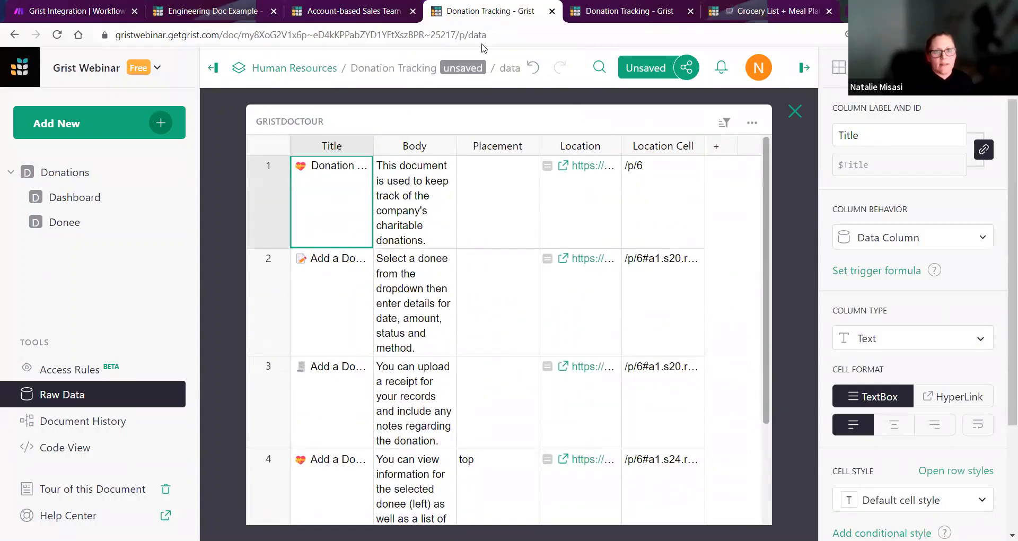
pyautogui.click(468, 36)
pyautogui.press('Return')
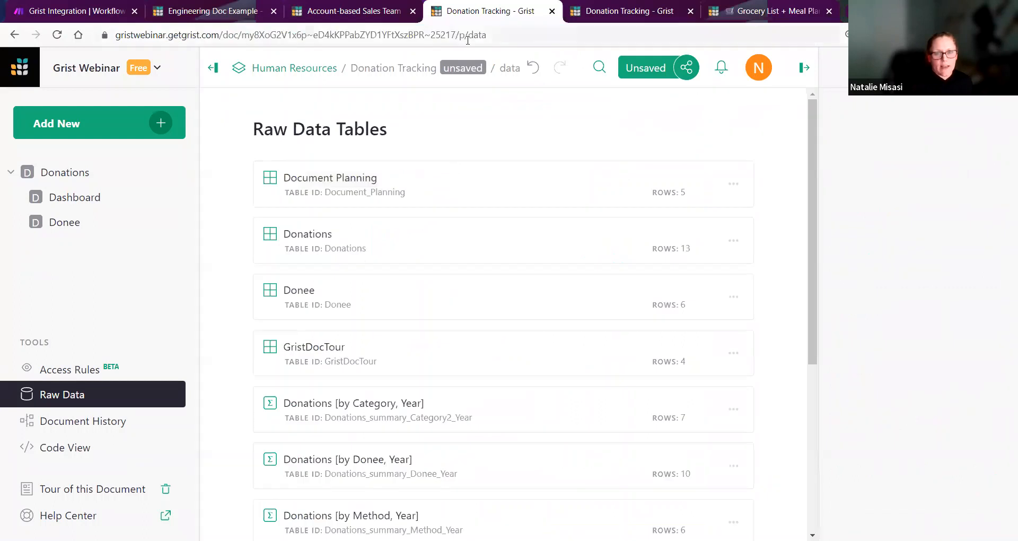
pyautogui.click(468, 36)
pyautogui.doubleClick(499, 36)
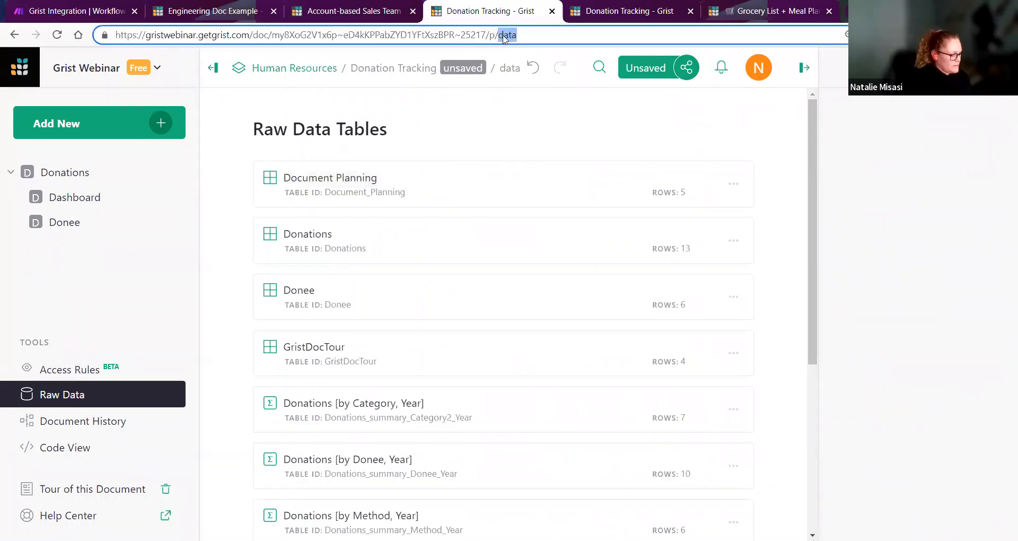
pyautogui.write('Grsit')
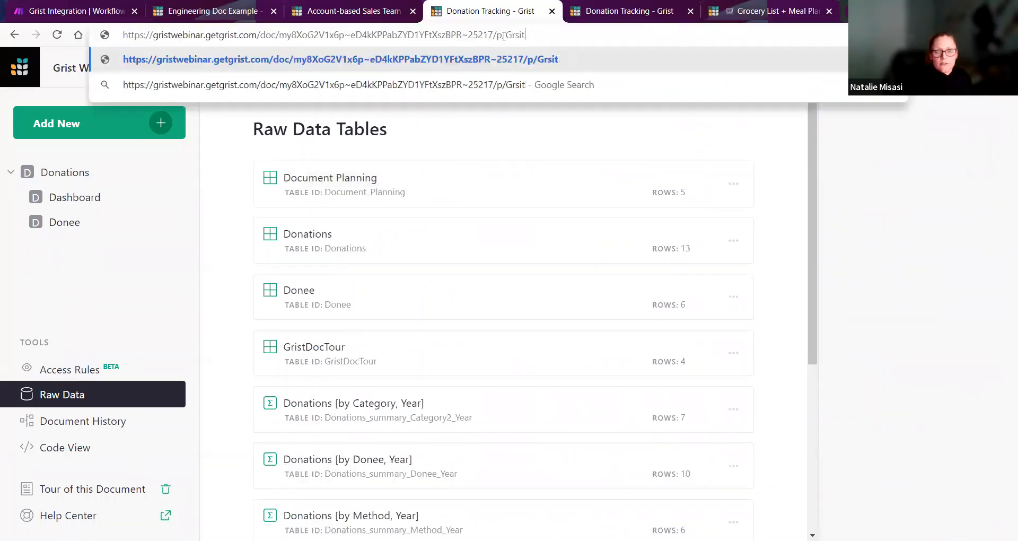
pyautogui.press('BackSpace')
pyautogui.press('BackSpace')
pyautogui.press('BackSpace')
pyautogui.write('istDoc')
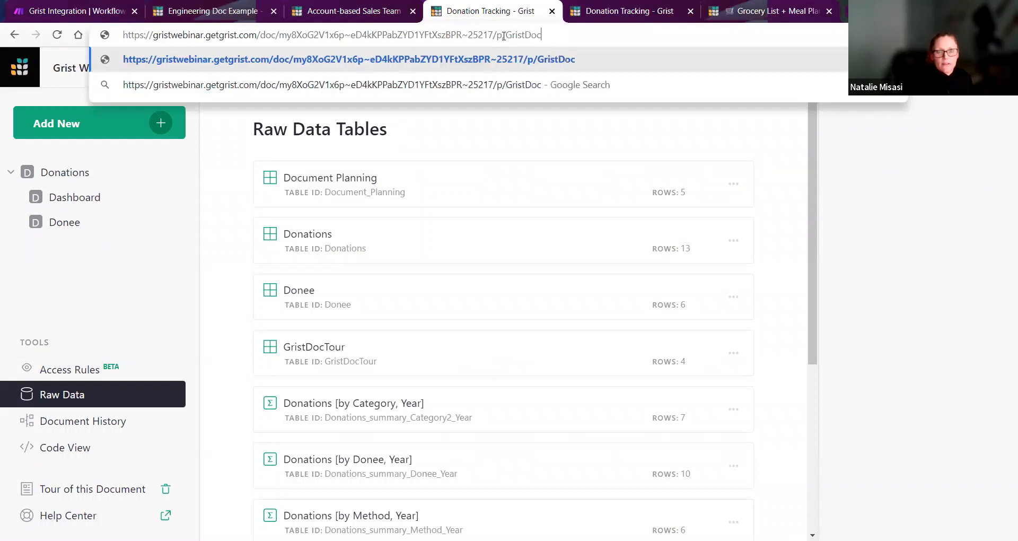
pyautogui.write('Tour')
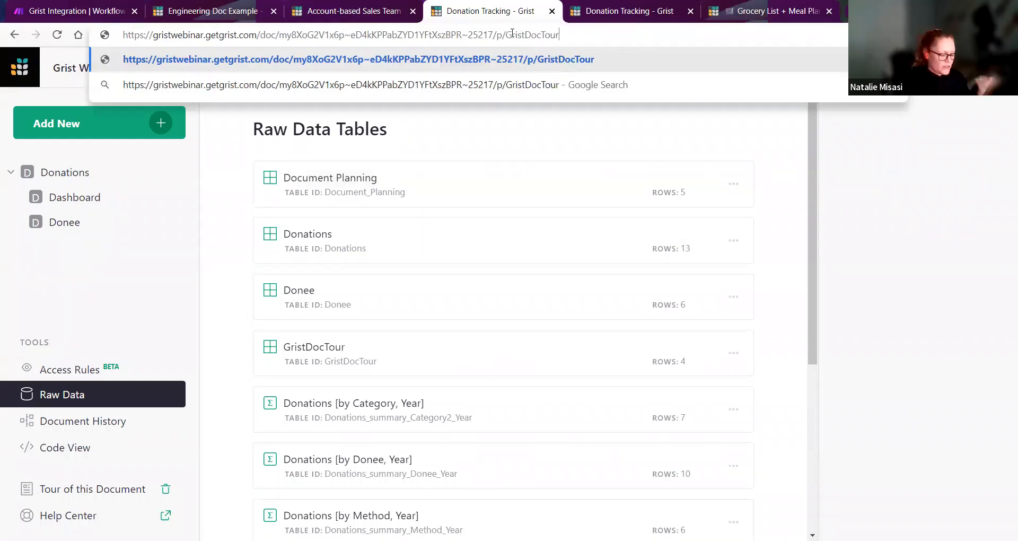
pyautogui.press('Return')
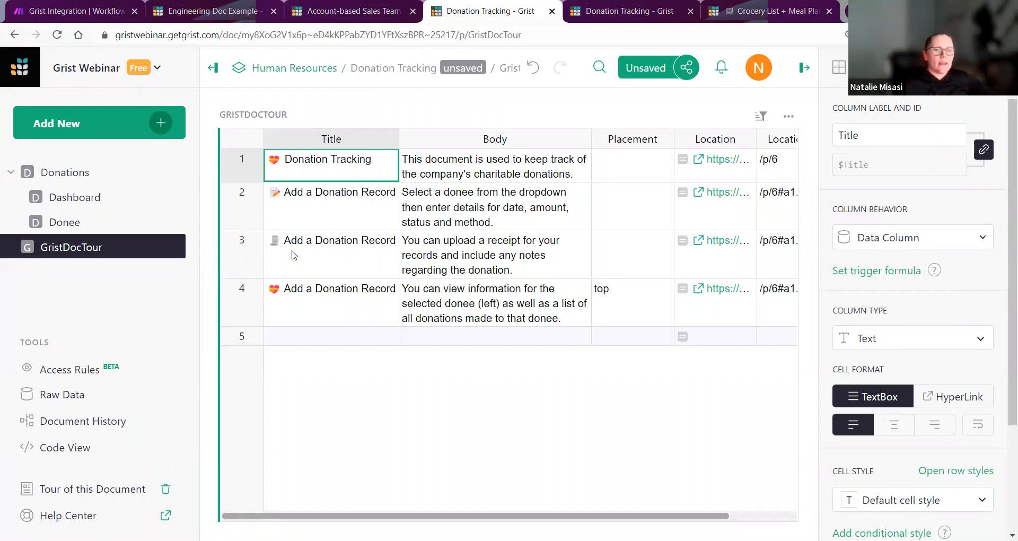
# Step: Open the Donations page and look across the columns of its main Donations table
pyautogui.click(96, 174)
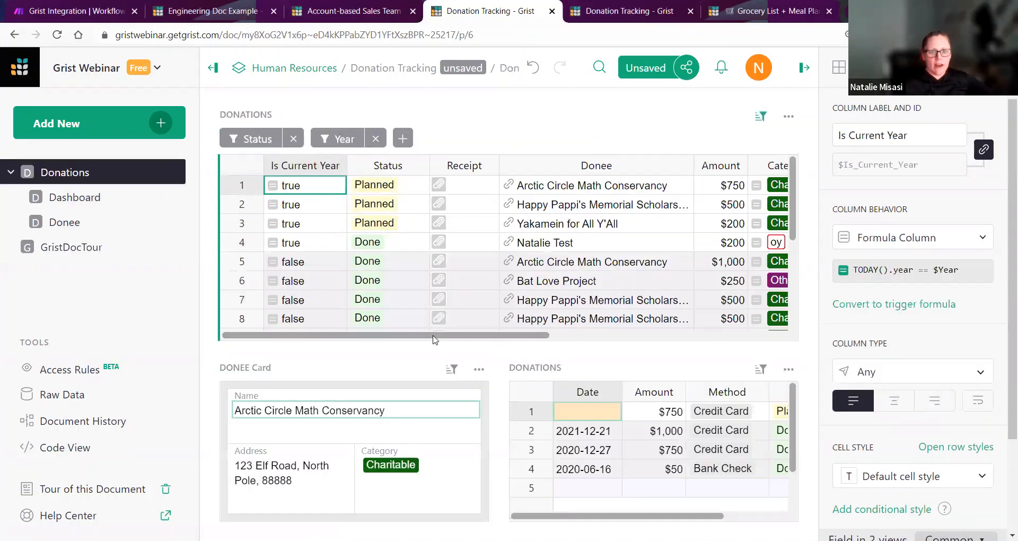
pyautogui.hscroll(5, 435, 340)
pyautogui.hscroll(-5, 419, 331)
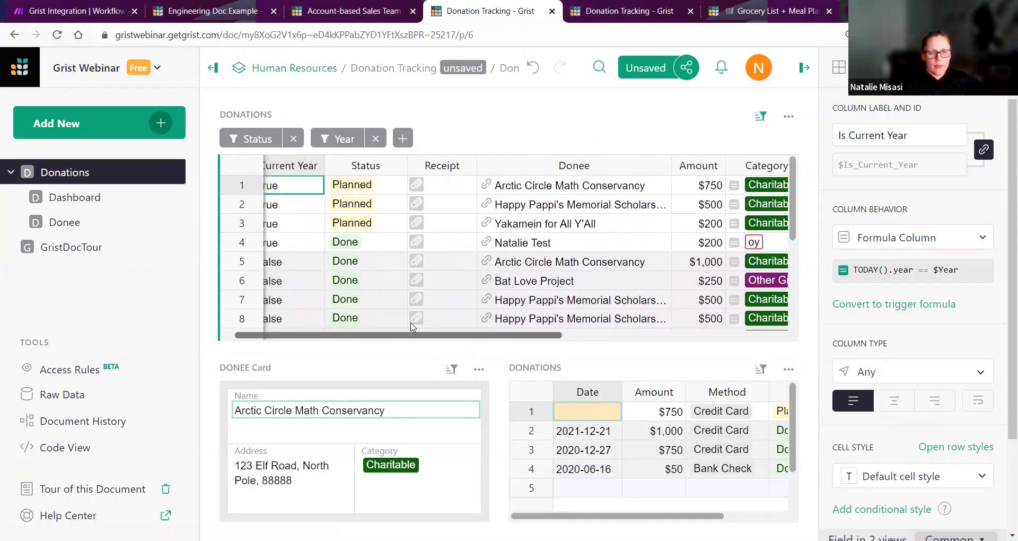
pyautogui.hscroll(-2, 411, 326)
# Step: In the Account-based Sales Team document's Deals Dashboard, filter All Deals to only the first-listed deal owner and select the first deal's cells through Deal Stage
pyautogui.click(340, 11)
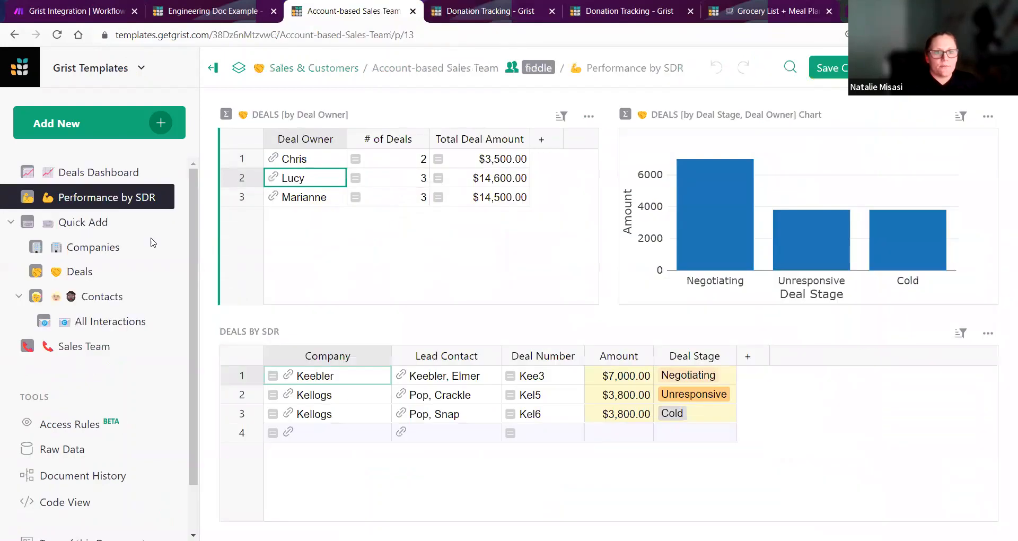
pyautogui.click(140, 173)
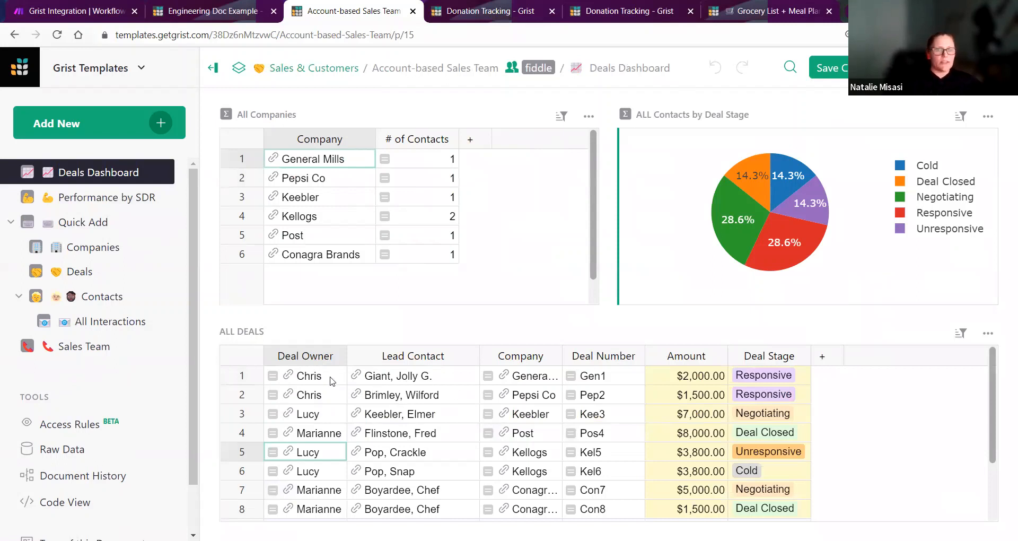
pyautogui.click(339, 358)
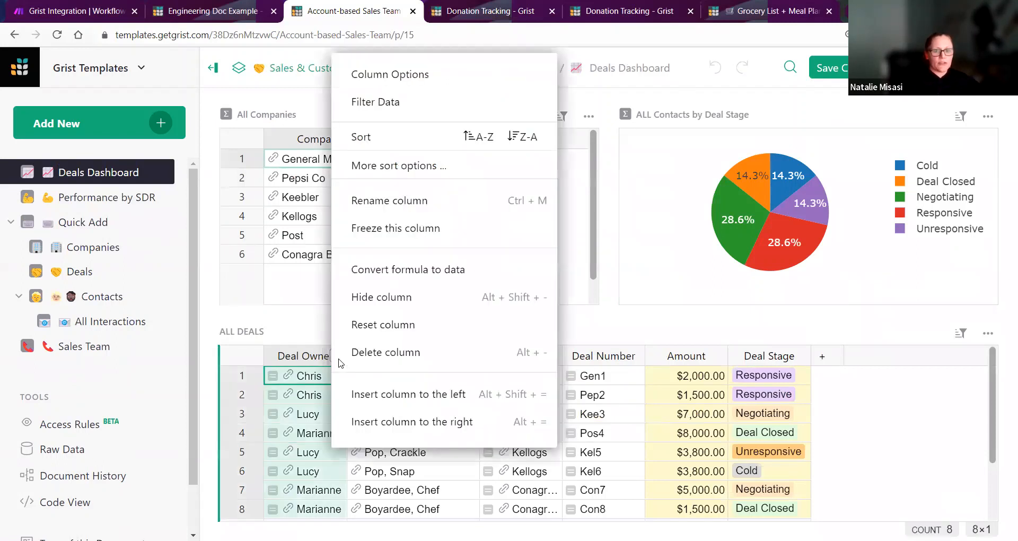
pyautogui.click(417, 113)
pyautogui.click(369, 223)
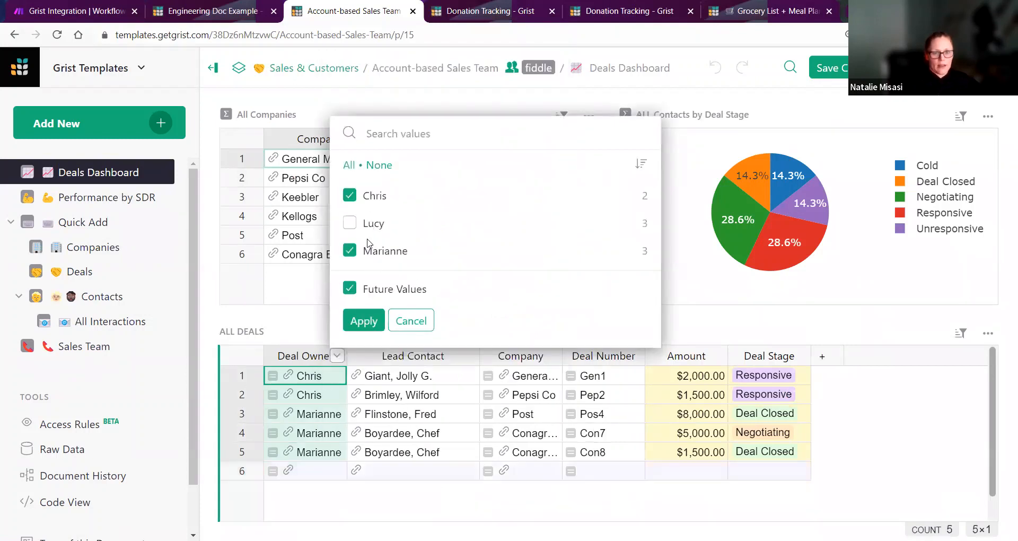
pyautogui.click(372, 250)
pyautogui.click(356, 324)
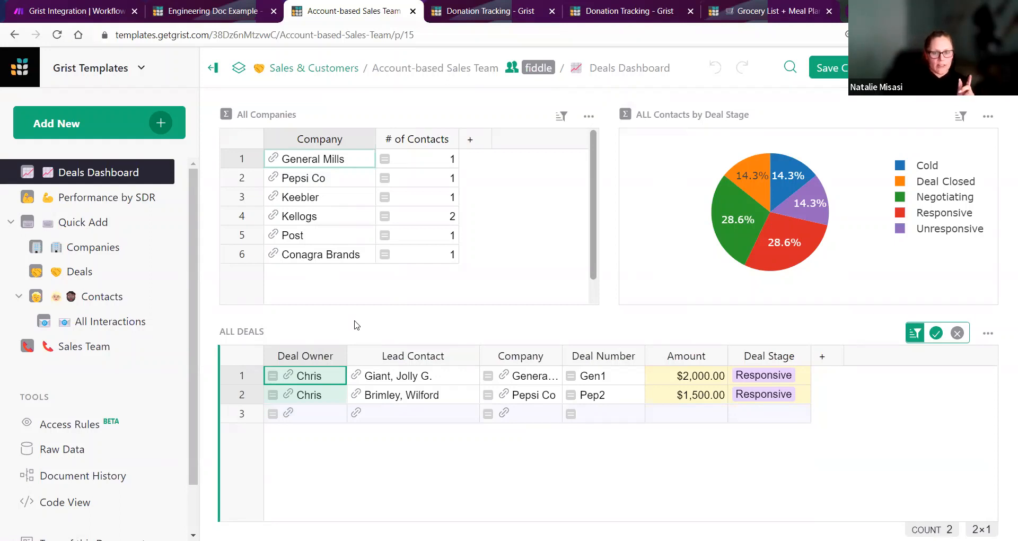
pyautogui.click(313, 378)
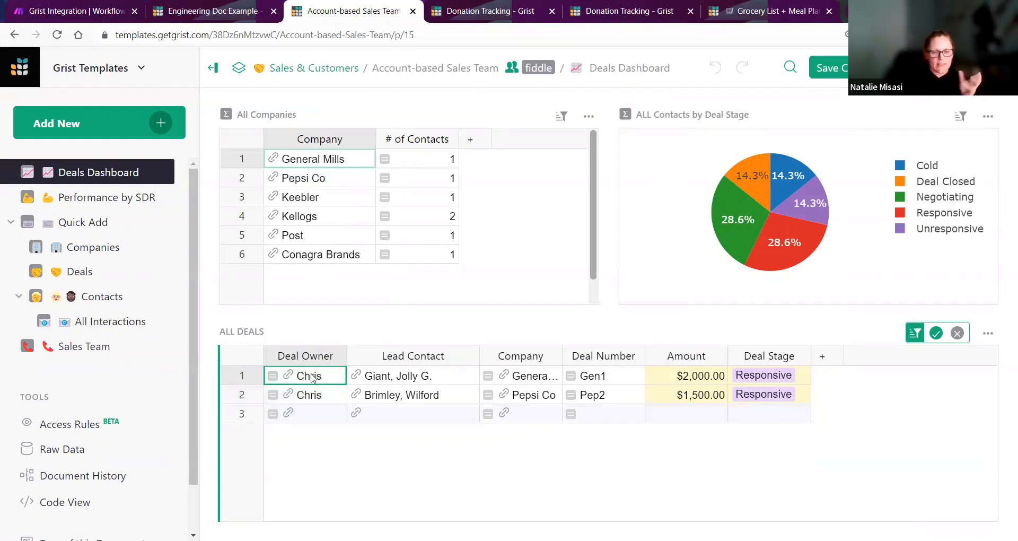
pyautogui.moveTo(313, 378); pyautogui.dragTo(751, 381)
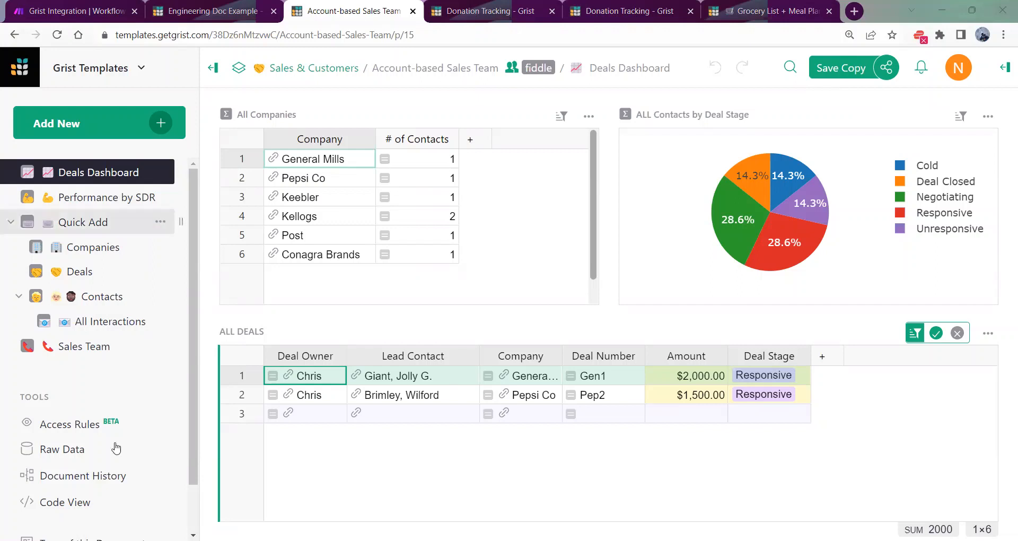
# Step: From the access rules, view the document as the third listed editor and dismiss the template's tour overview
pyautogui.click(106, 427)
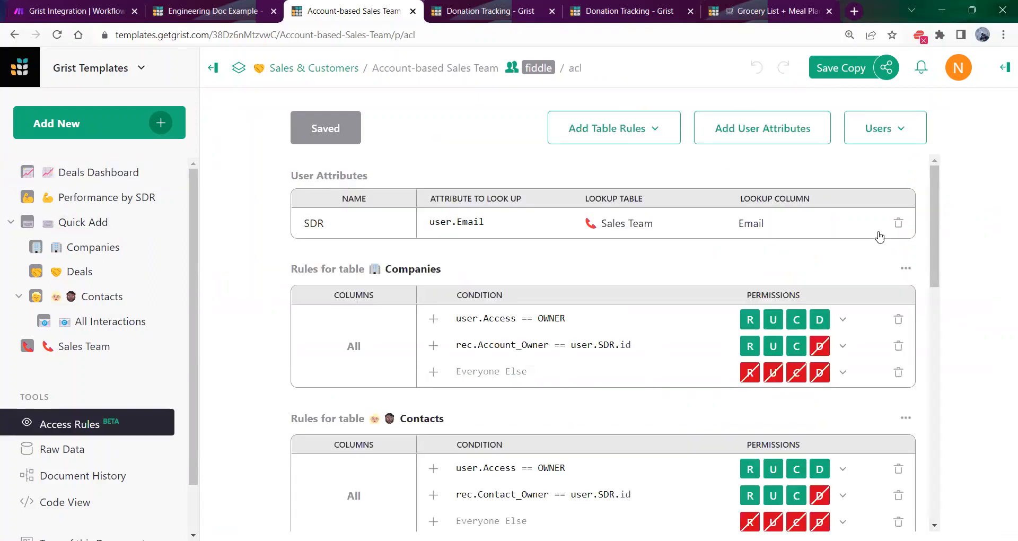
pyautogui.click(883, 130)
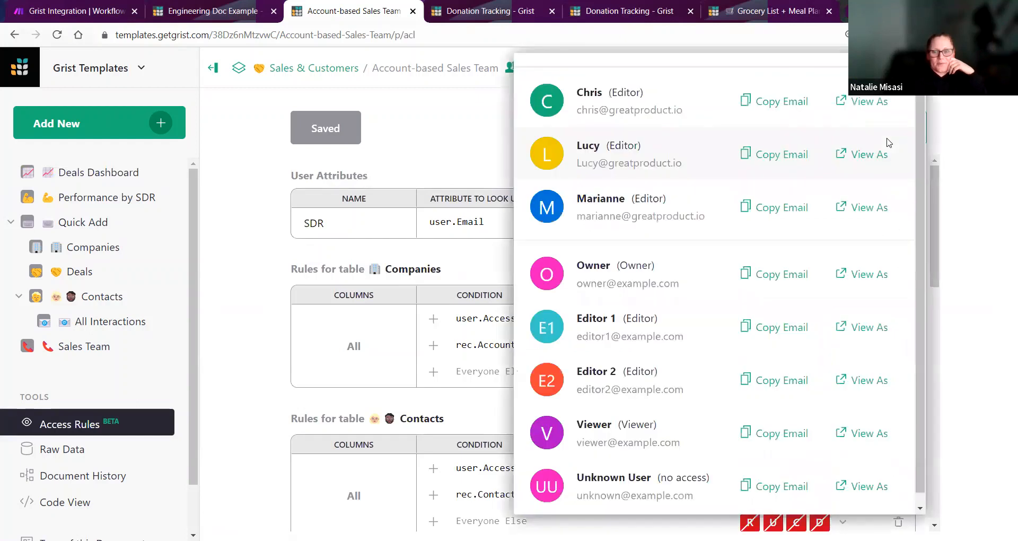
pyautogui.click(870, 207)
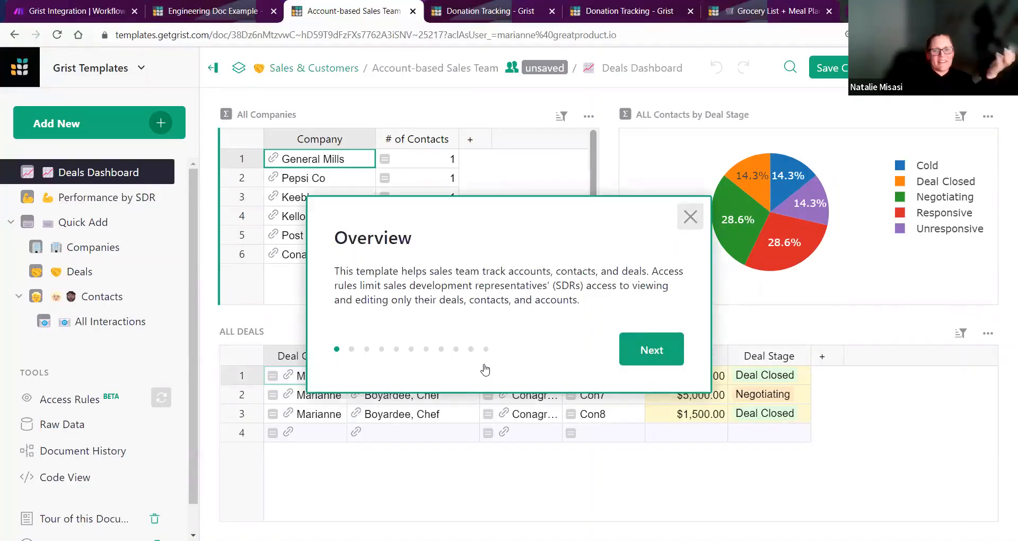
pyautogui.click(688, 218)
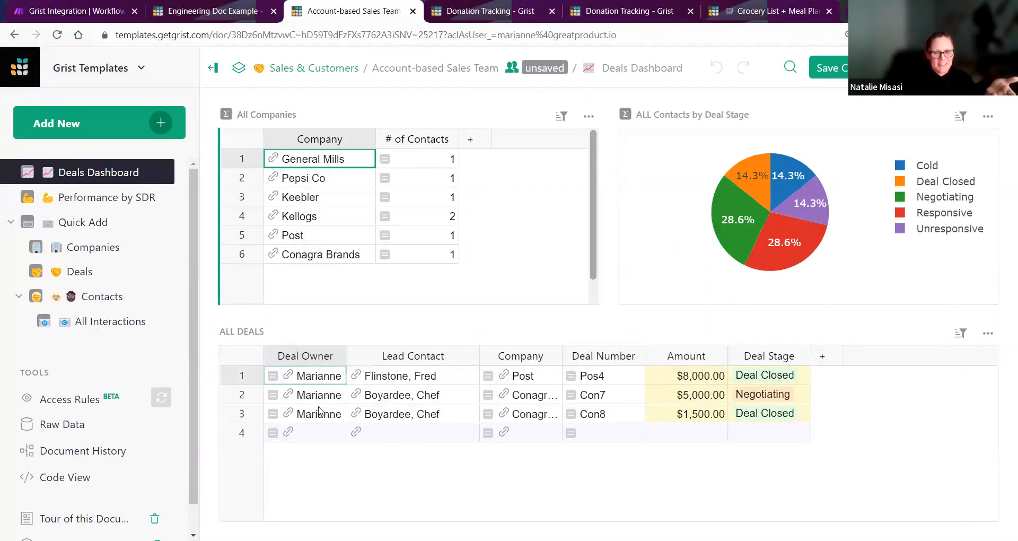
# Step: Leave the view-as mode to examine the user attributes and table access rules, and return to the Donation Tracking document
pyautogui.click(163, 399)
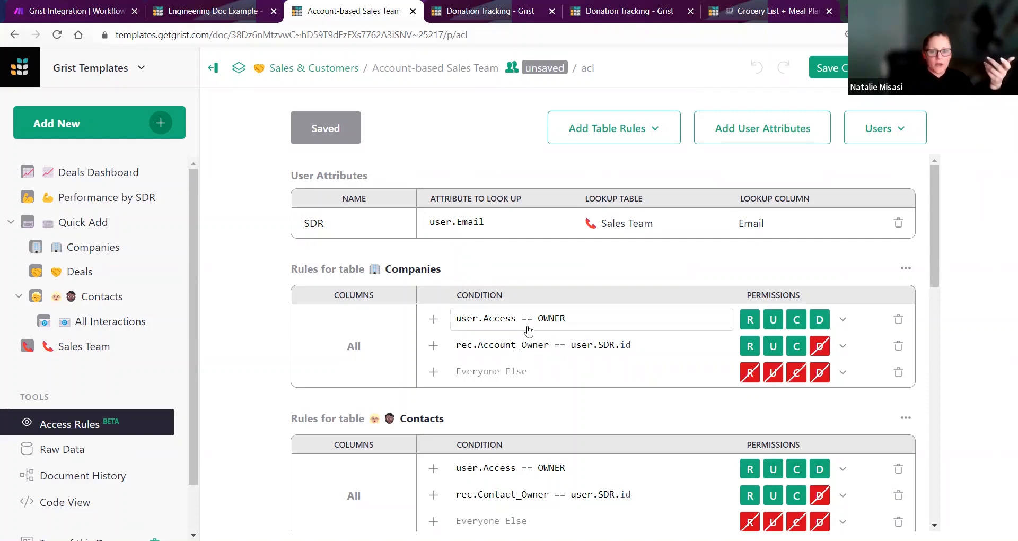
pyautogui.scroll(-1, 528, 331)
pyautogui.scroll(1, 538, 331)
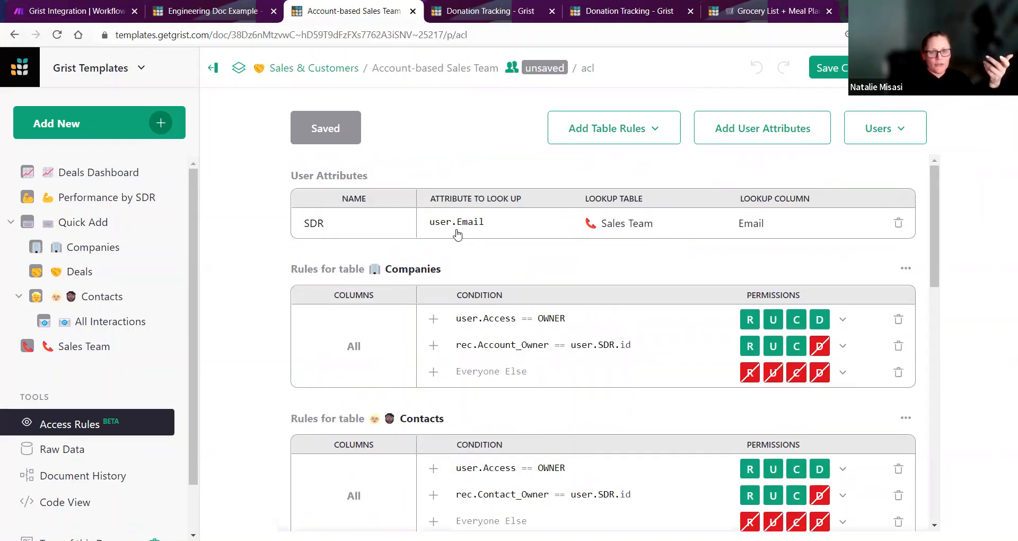
pyautogui.scroll(-3, 546, 268)
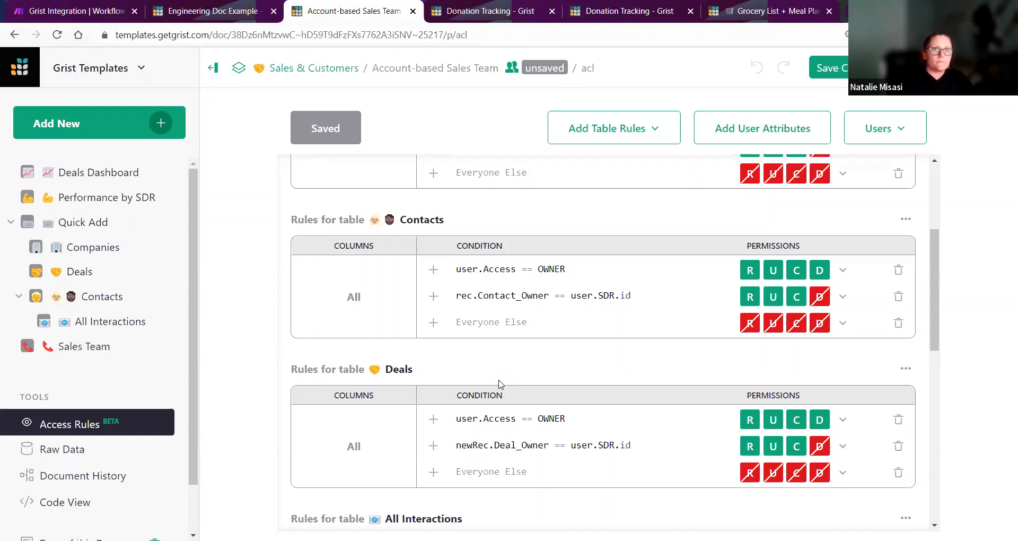
pyautogui.scroll(-1, 499, 384)
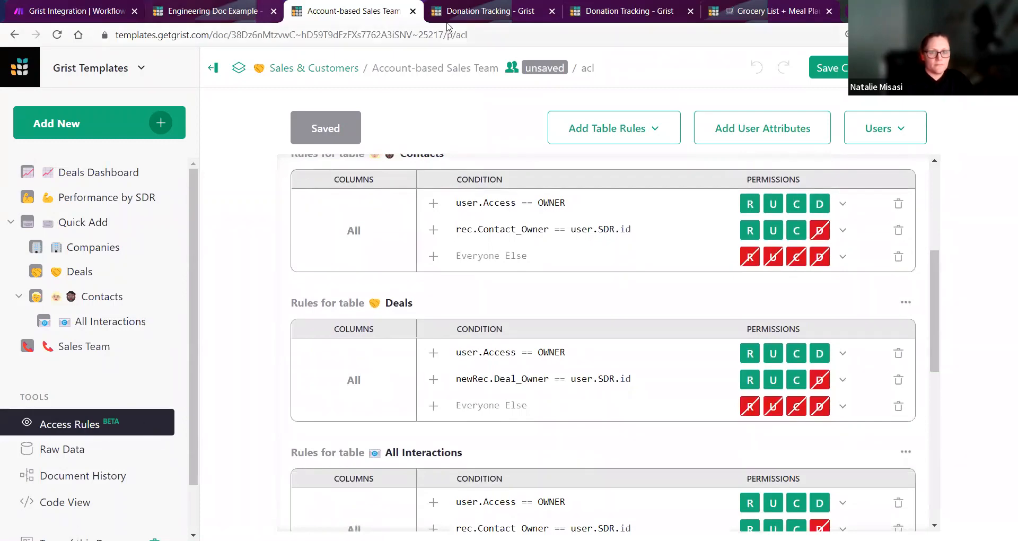
pyautogui.click(464, 13)
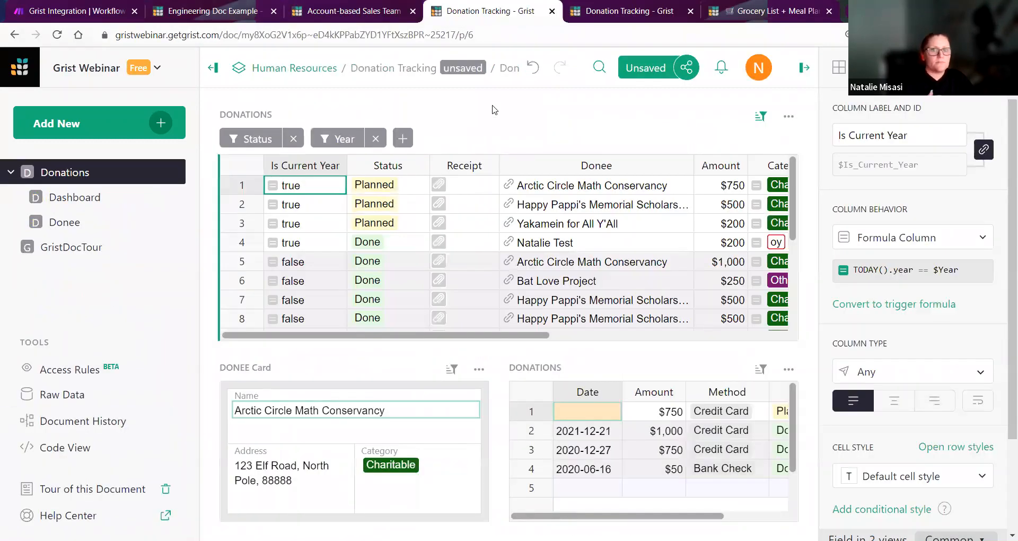